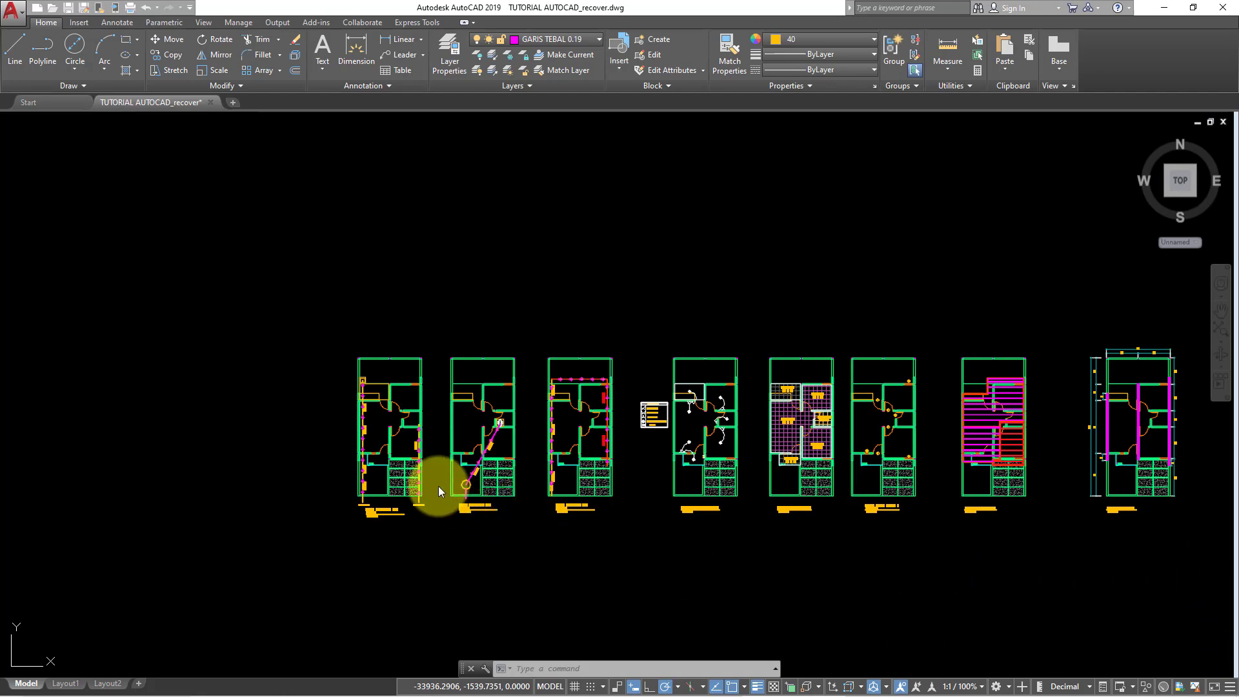
Pan and zoom across the drawing to bring the three drainage plans into view
scroll(429, 451, "up", 2)
scroll(429, 470, "up", 1)
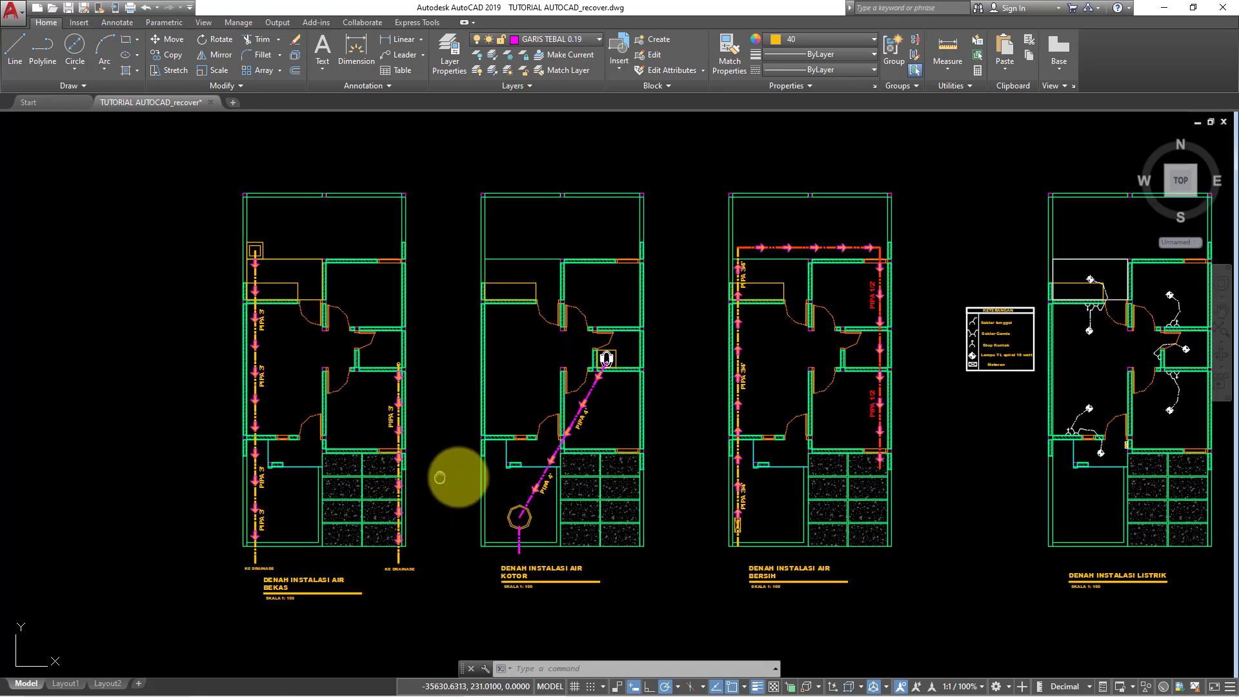
scroll(462, 476, "up", 1)
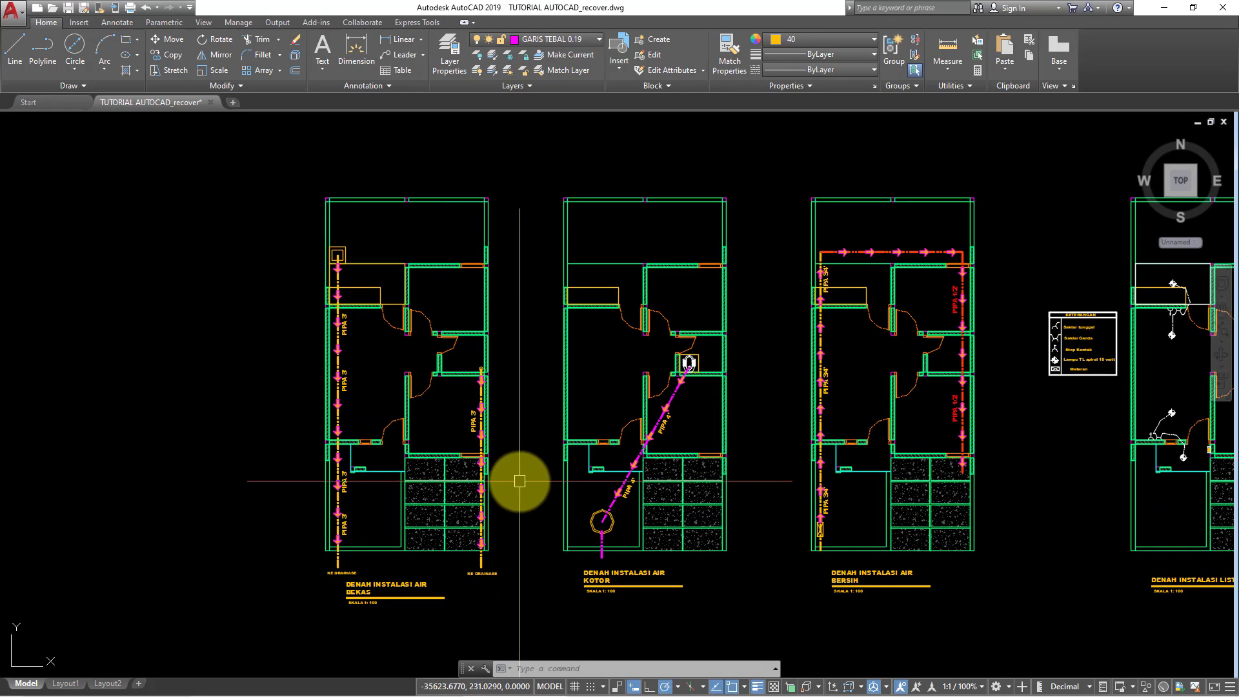
middle_click_drag(512, 525, 595, 512)
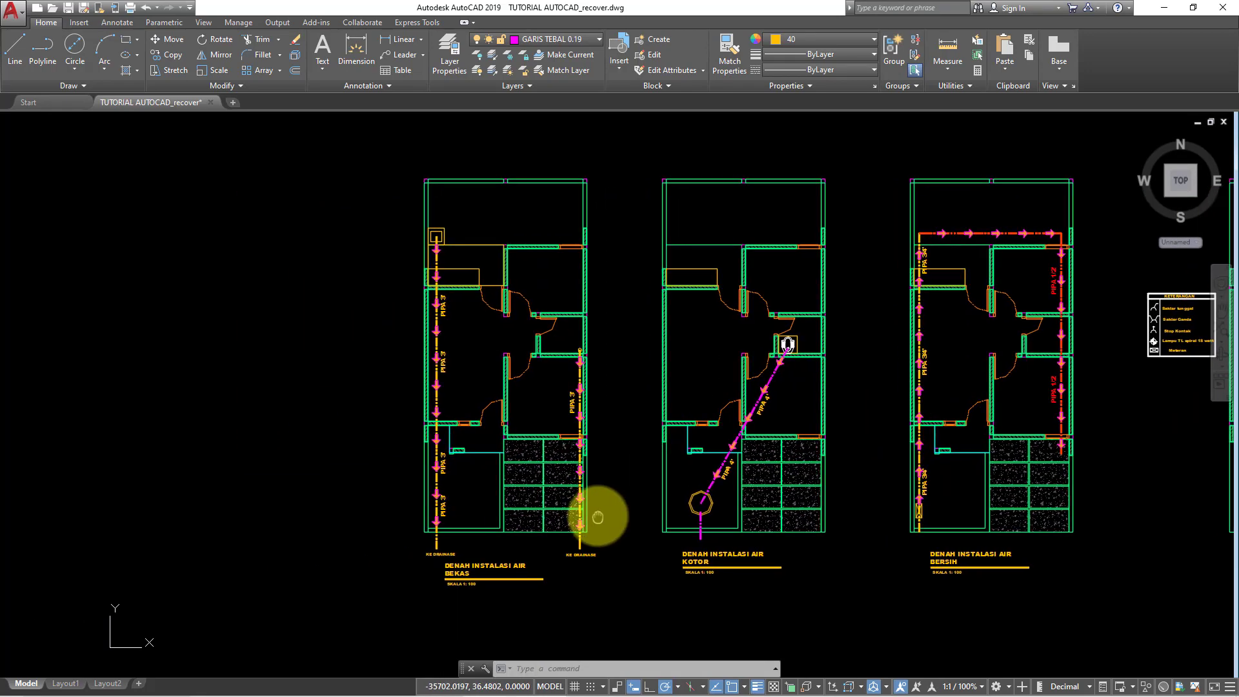
scroll(489, 588, "up", 2)
middle_click(489, 589)
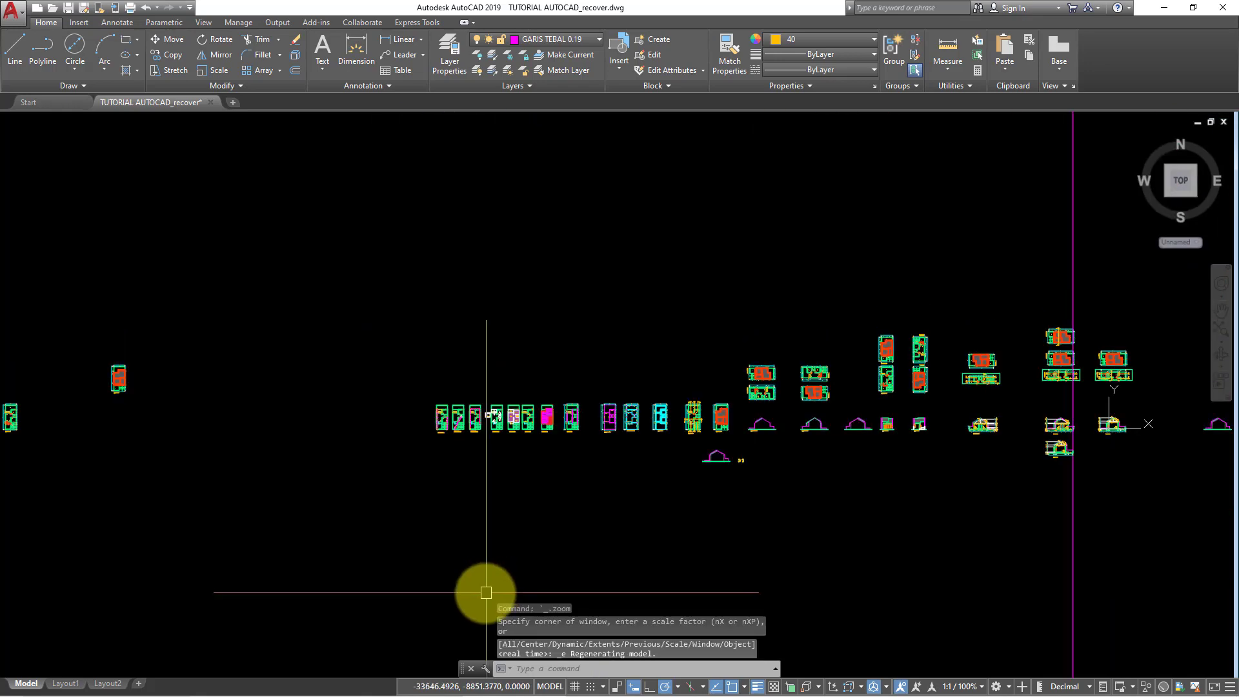
scroll(439, 429, "up", 3)
scroll(452, 461, "up", 3)
scroll(452, 479, "up", 4)
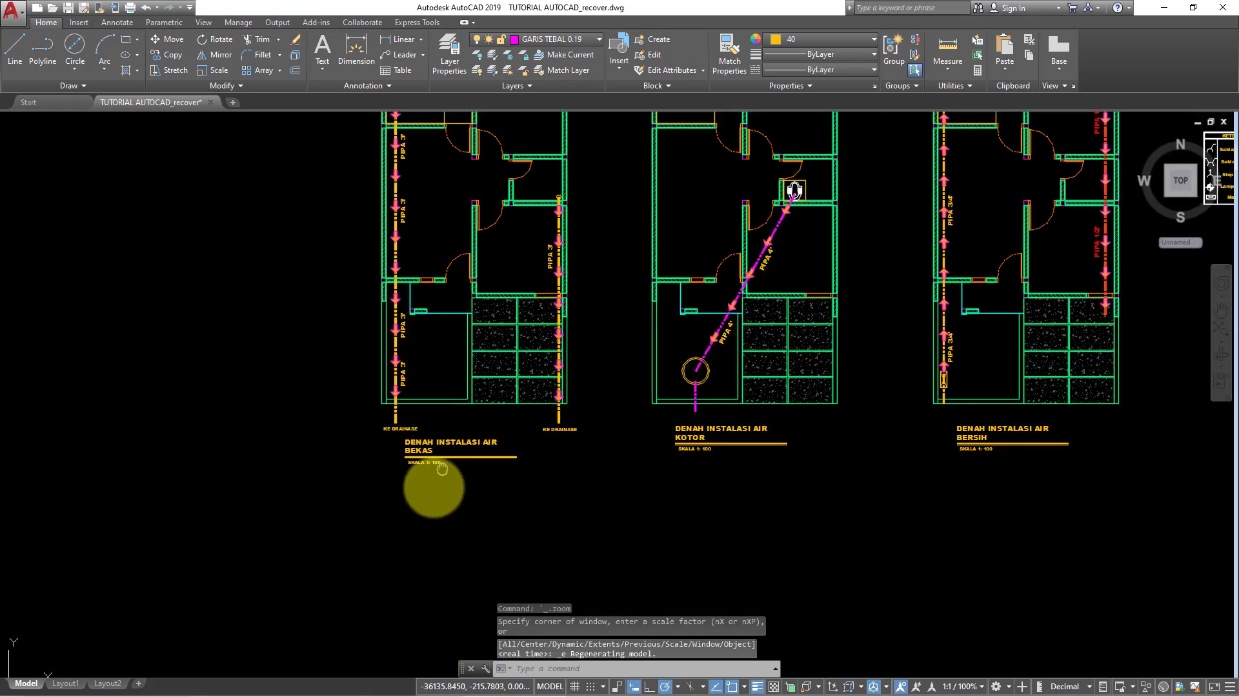
scroll(400, 510, "up", 2)
scroll(340, 536, "up", 3)
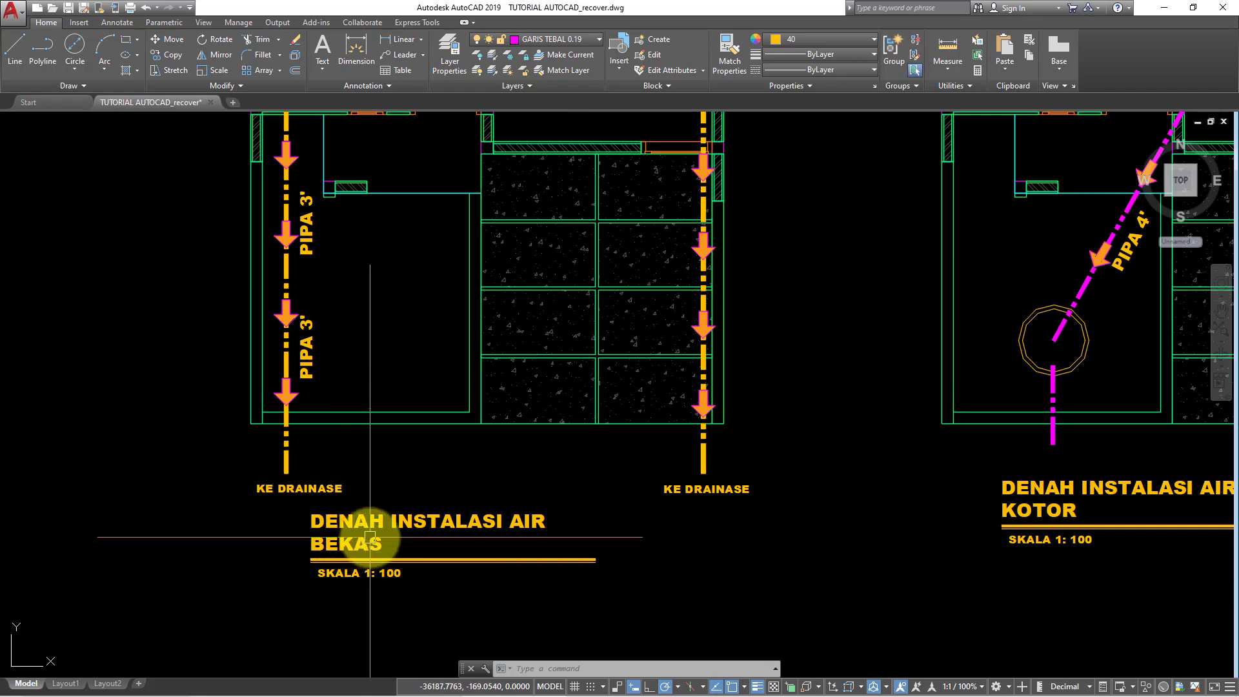
scroll(365, 539, "down", 4)
middle_click_drag(414, 558, 396, 590)
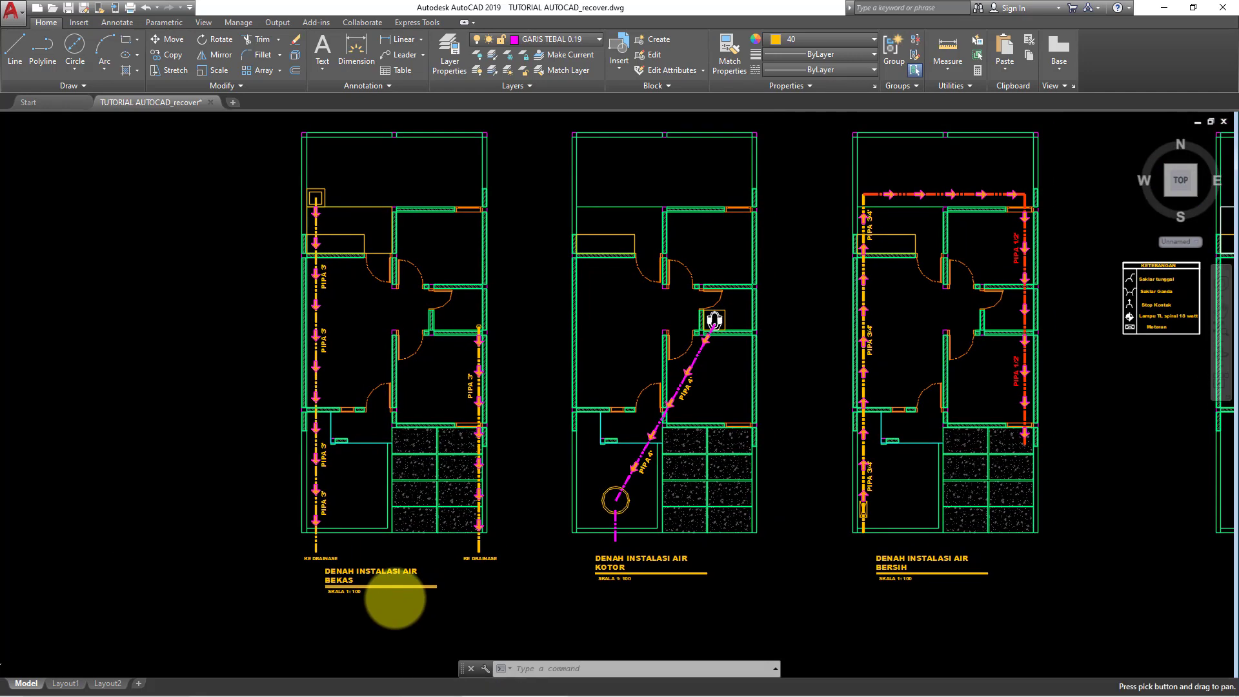
middle_click_drag(331, 567, 344, 478)
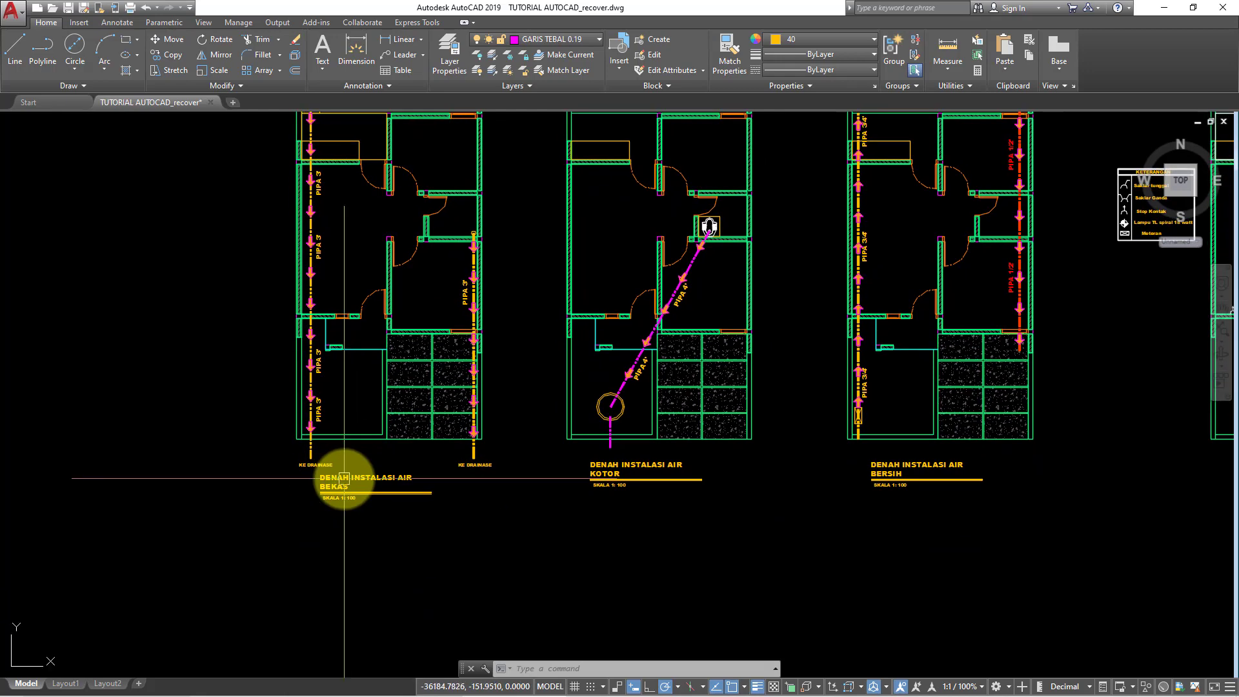
scroll(323, 489, "up", 3)
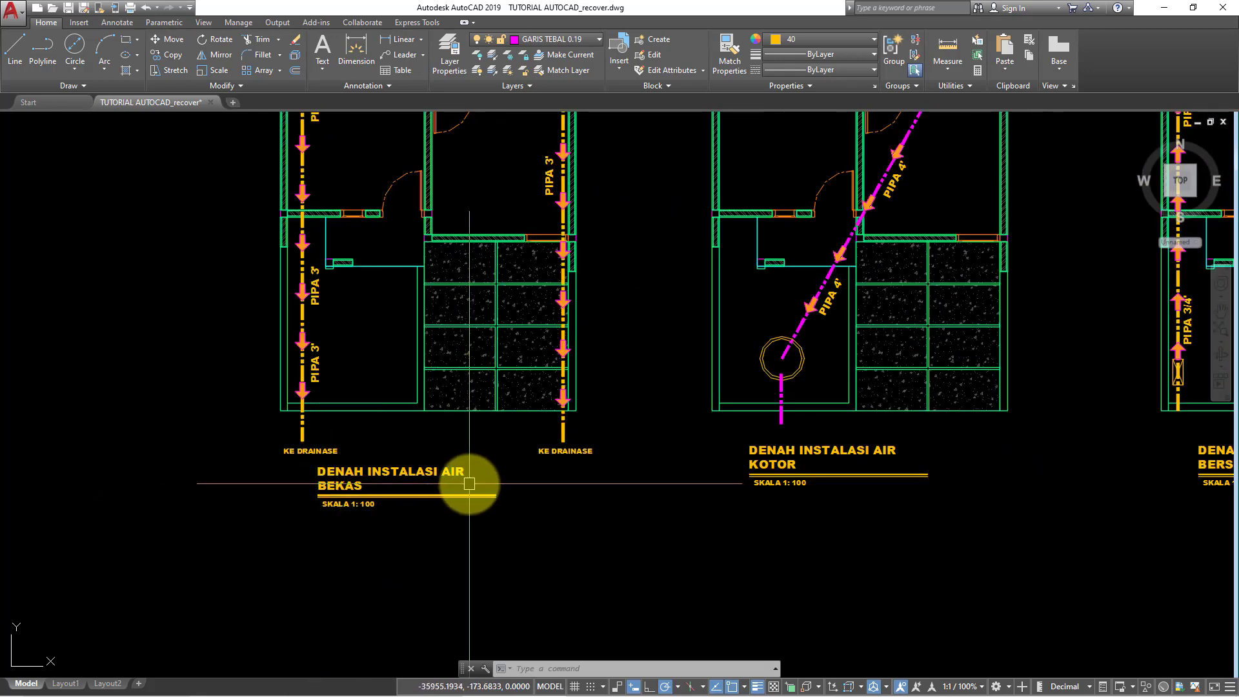
middle_click_drag(778, 506, 603, 515)
scroll(668, 540, "down", 4)
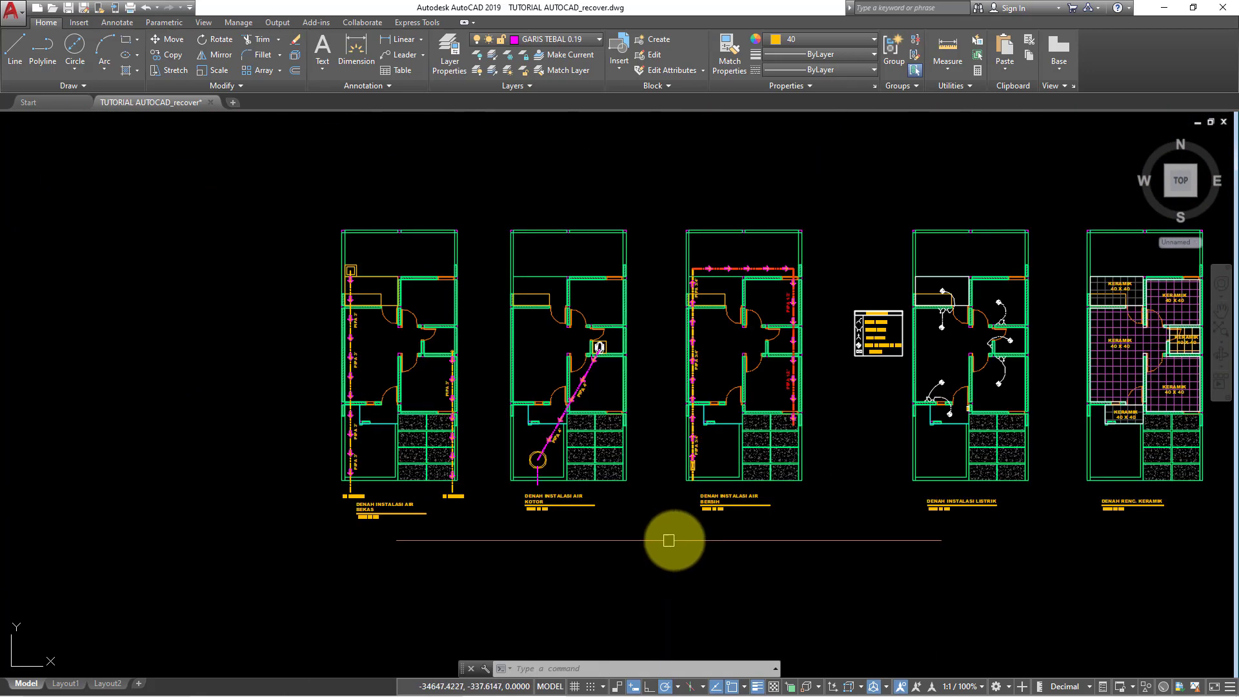
scroll(676, 541, "down", 3)
scroll(684, 520, "down", 3)
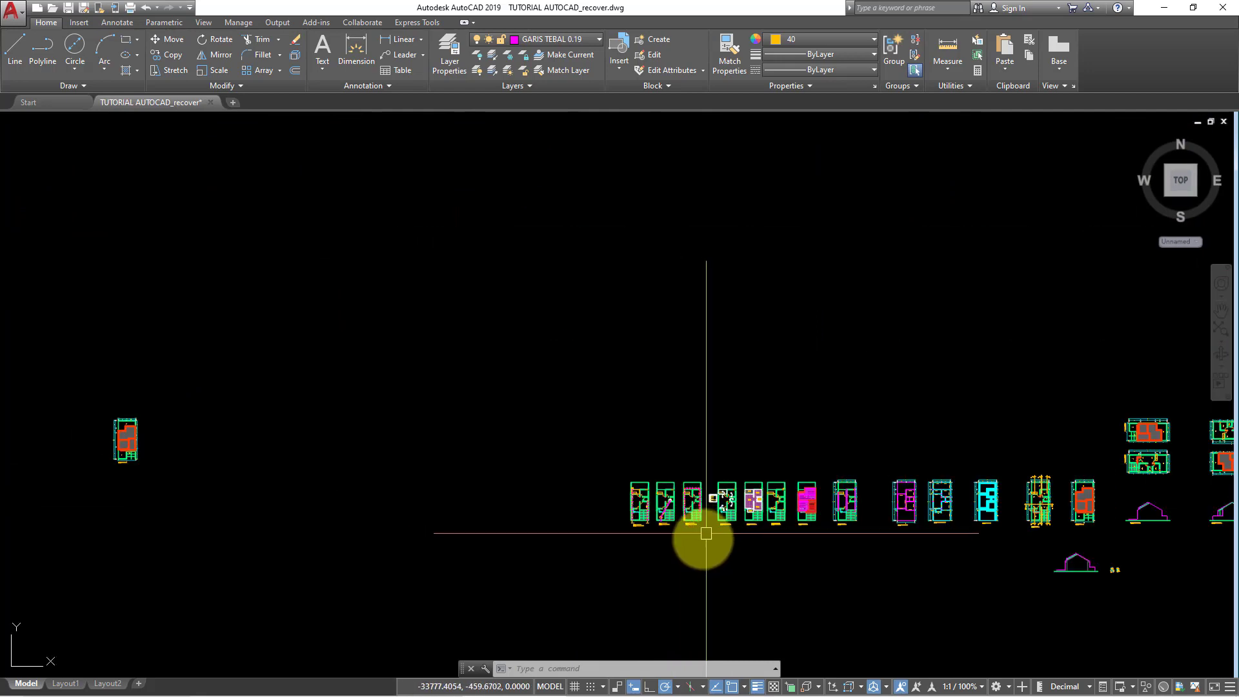
scroll(653, 526, "up", 4)
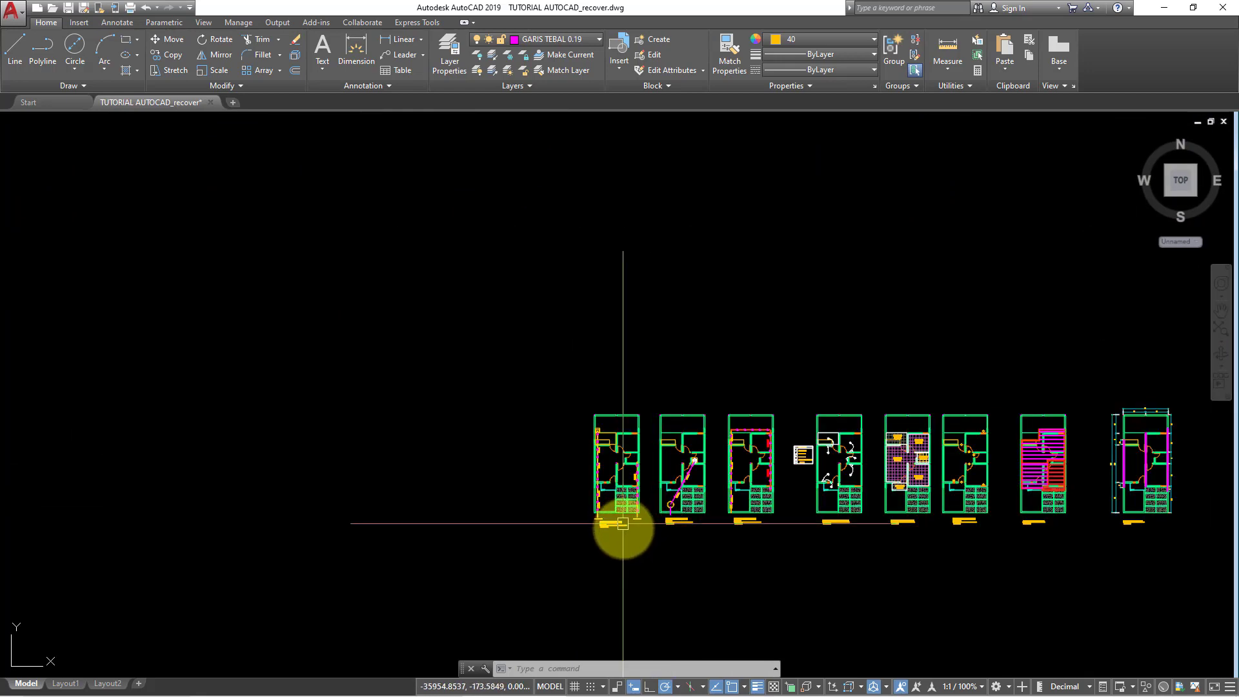
middle_click_drag(623, 523, 865, 555)
scroll(573, 536, "down", 4)
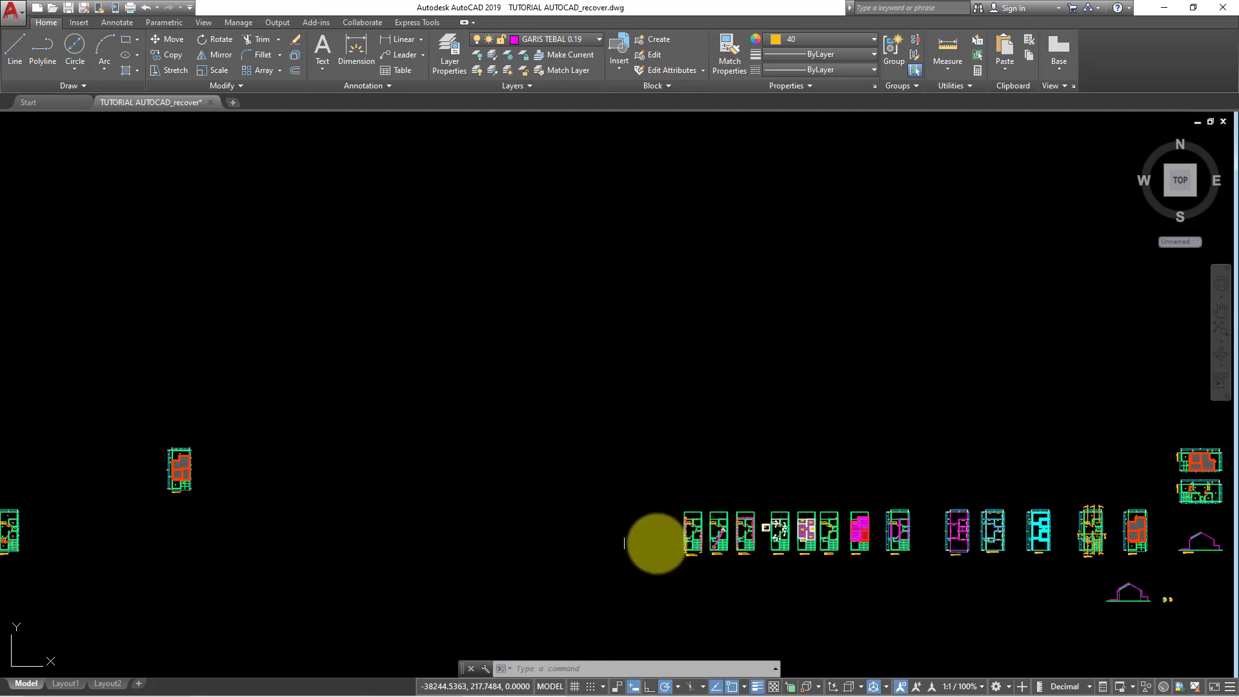
scroll(657, 542, "up", 6)
scroll(650, 534, "up", 5)
middle_click_drag(636, 520, 502, 519)
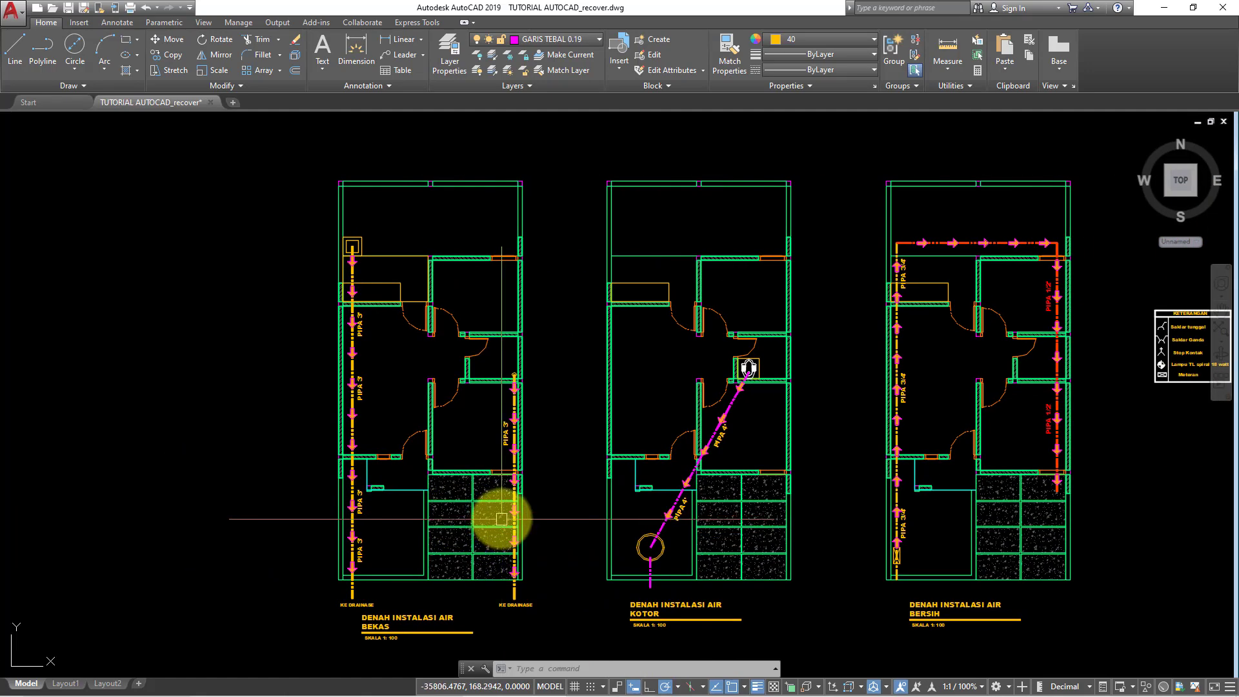
scroll(458, 513, "up", 2)
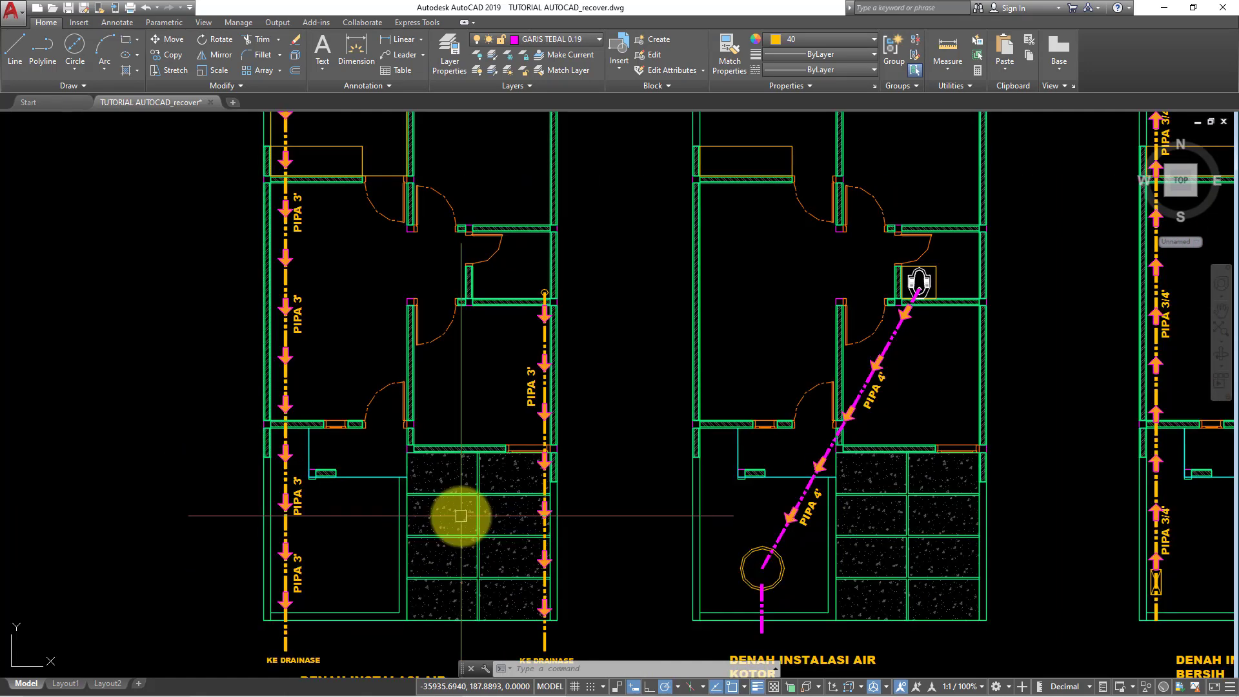
middle_click(459, 449)
middle_click(459, 449)
middle_click_drag(457, 465, 545, 456)
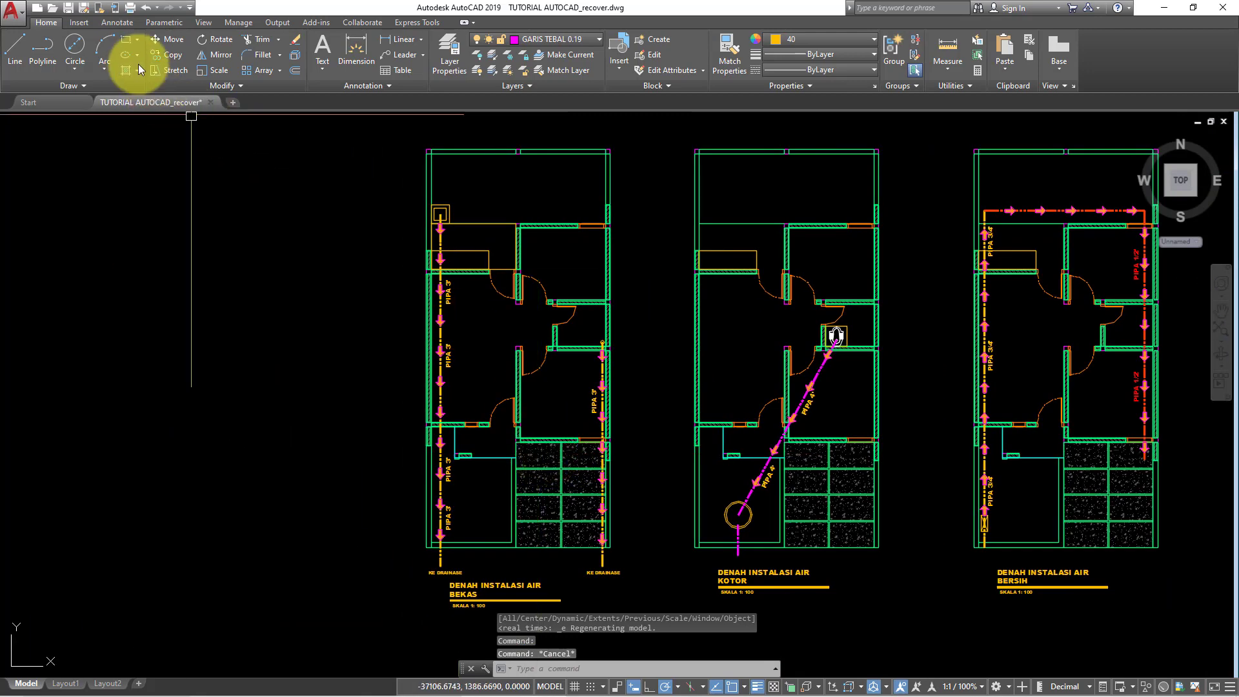
Copy the BEKAS floor plan and its title to the left of the original
left_click(169, 54)
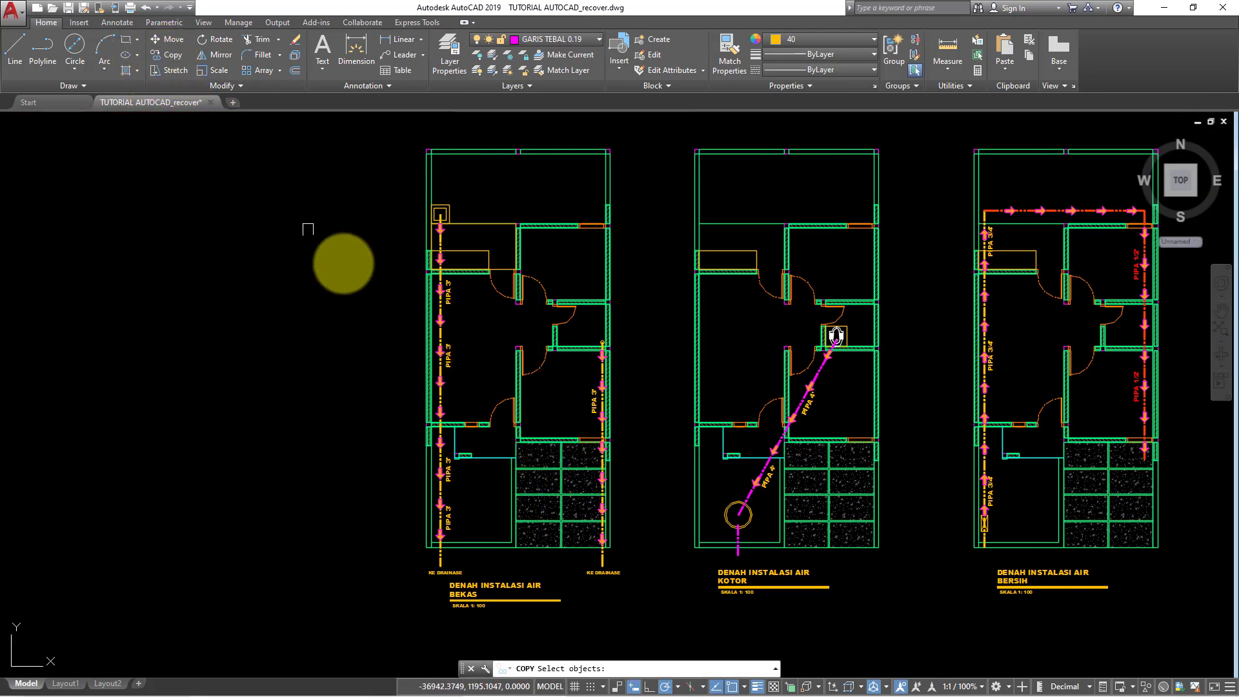
scroll(471, 498, "down", 2)
scroll(415, 368, "up", 3)
left_click(413, 371)
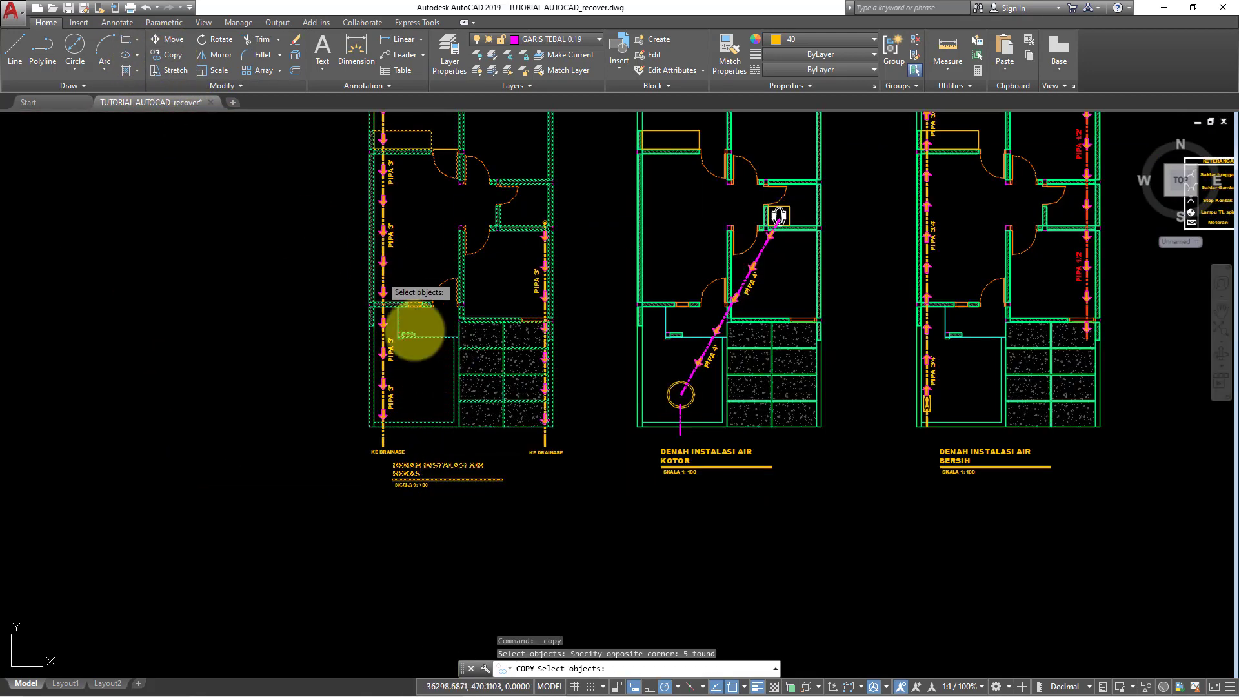
middle_click_drag(382, 282, 463, 418)
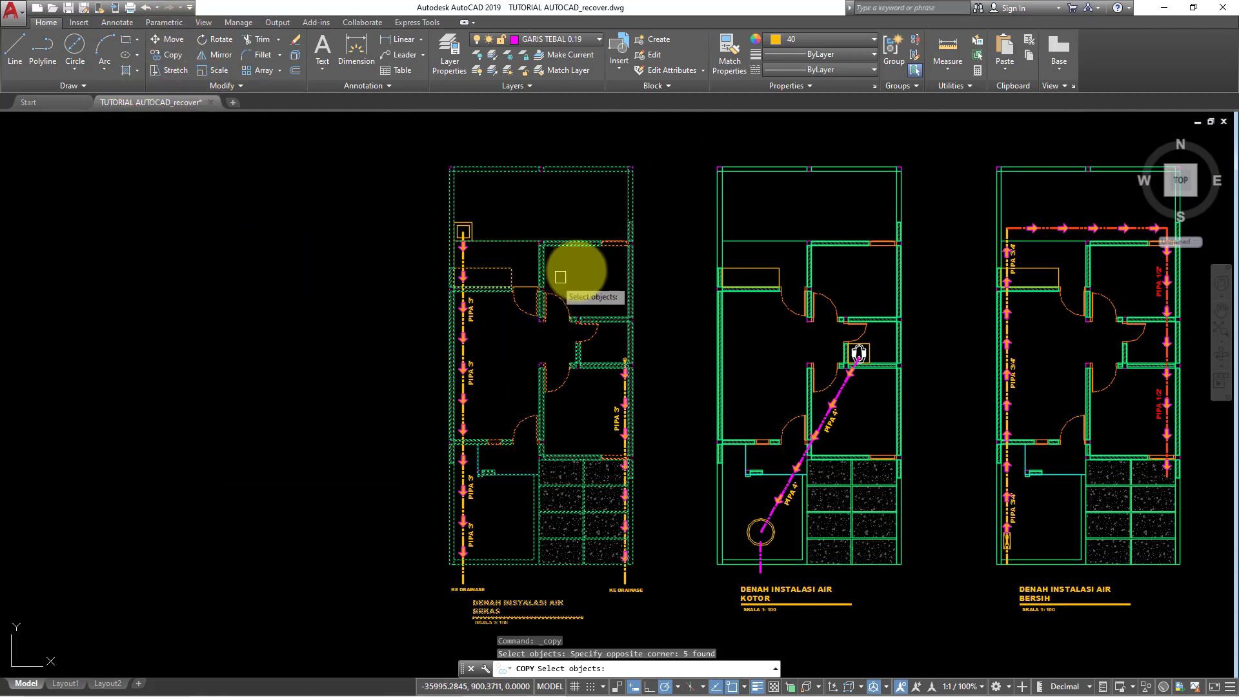
key("Return")
left_click(718, 167)
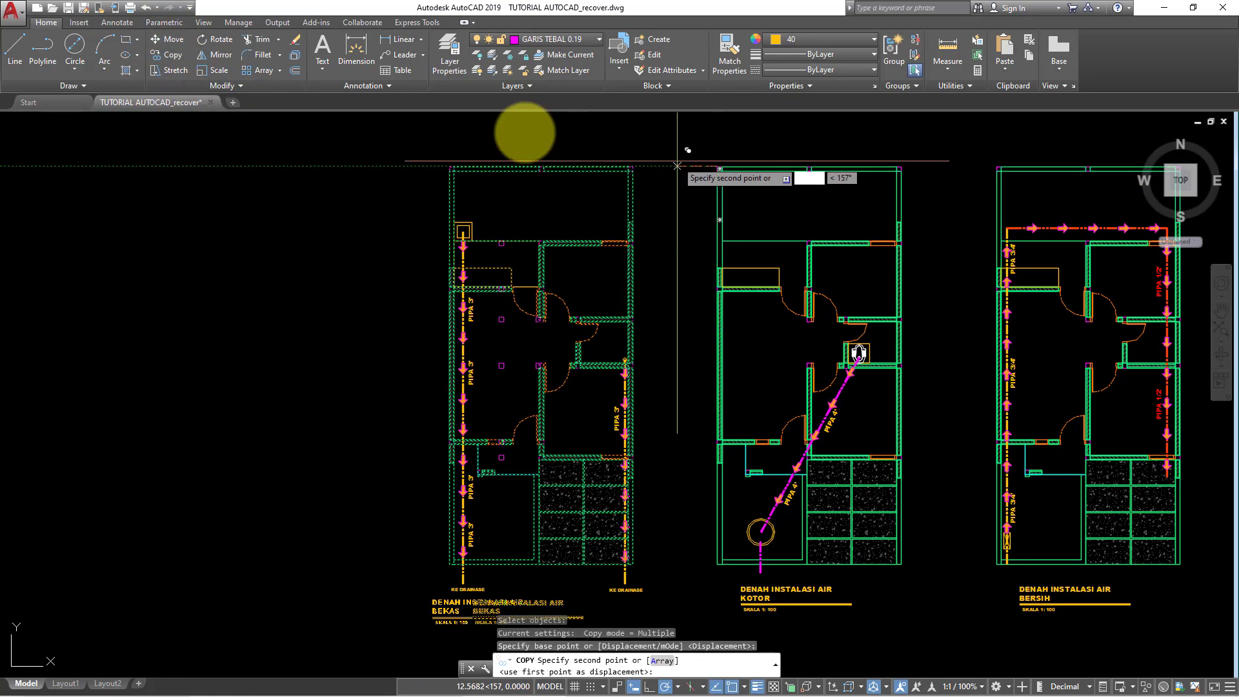
left_click(450, 169)
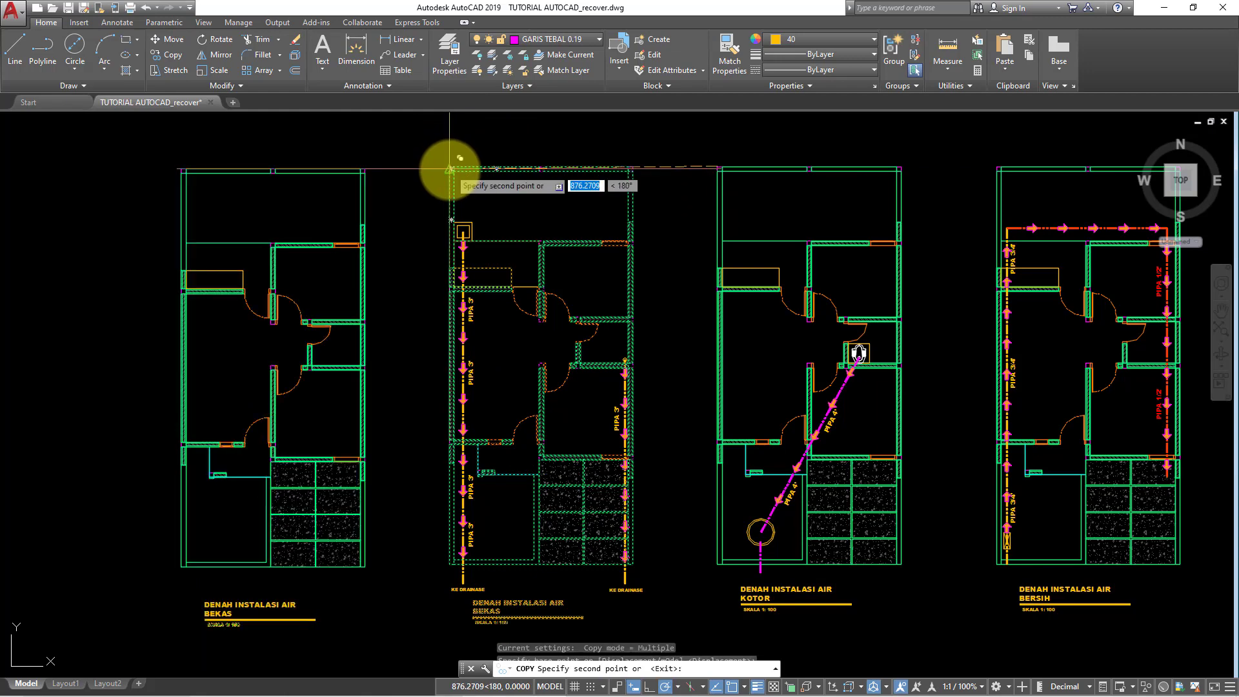
middle_click_drag(290, 407, 359, 405)
key("Escape")
scroll(343, 645, "up", 2)
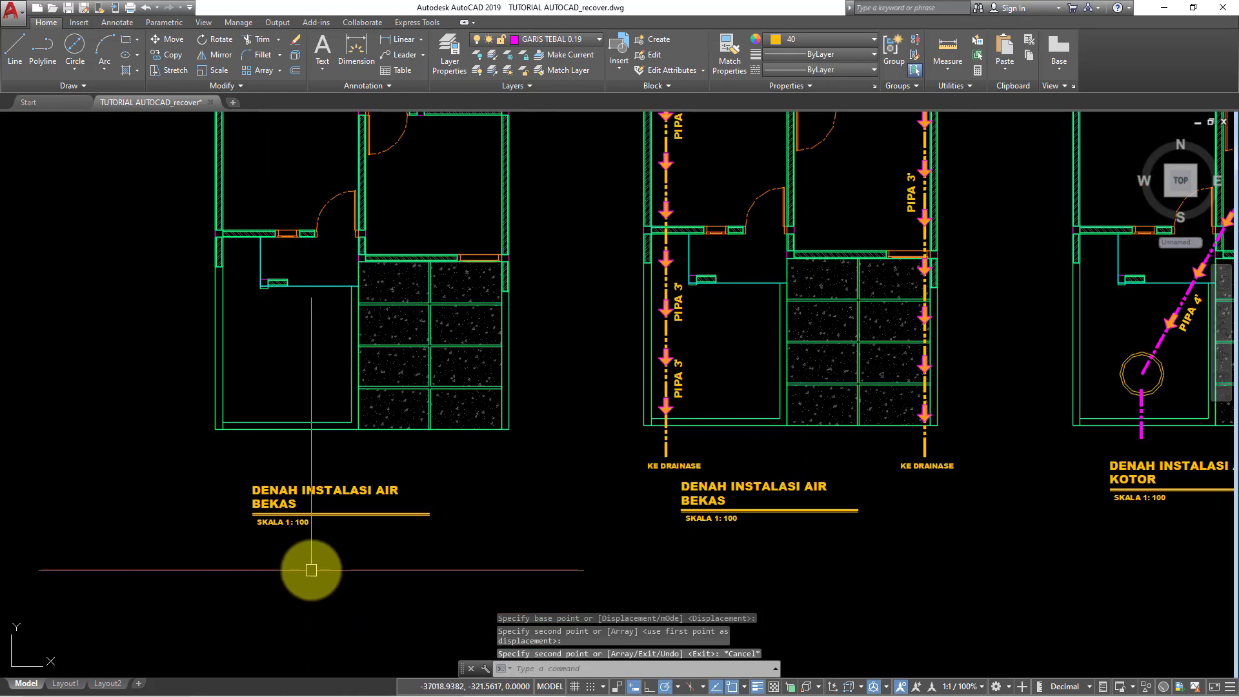
Replace 'INSTALASI AIR BEKAS' in the copied title with 'RENCANA PLAFOND DALAM'
double_click(299, 489)
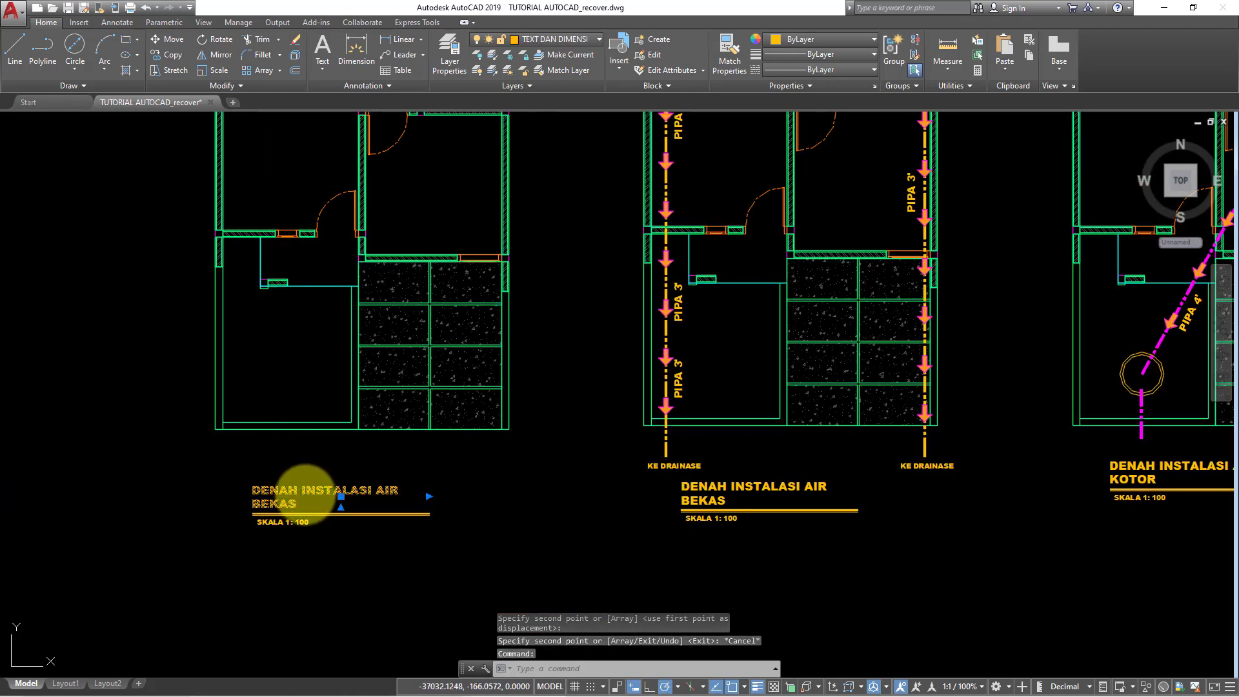
left_click_drag(299, 489, 464, 506)
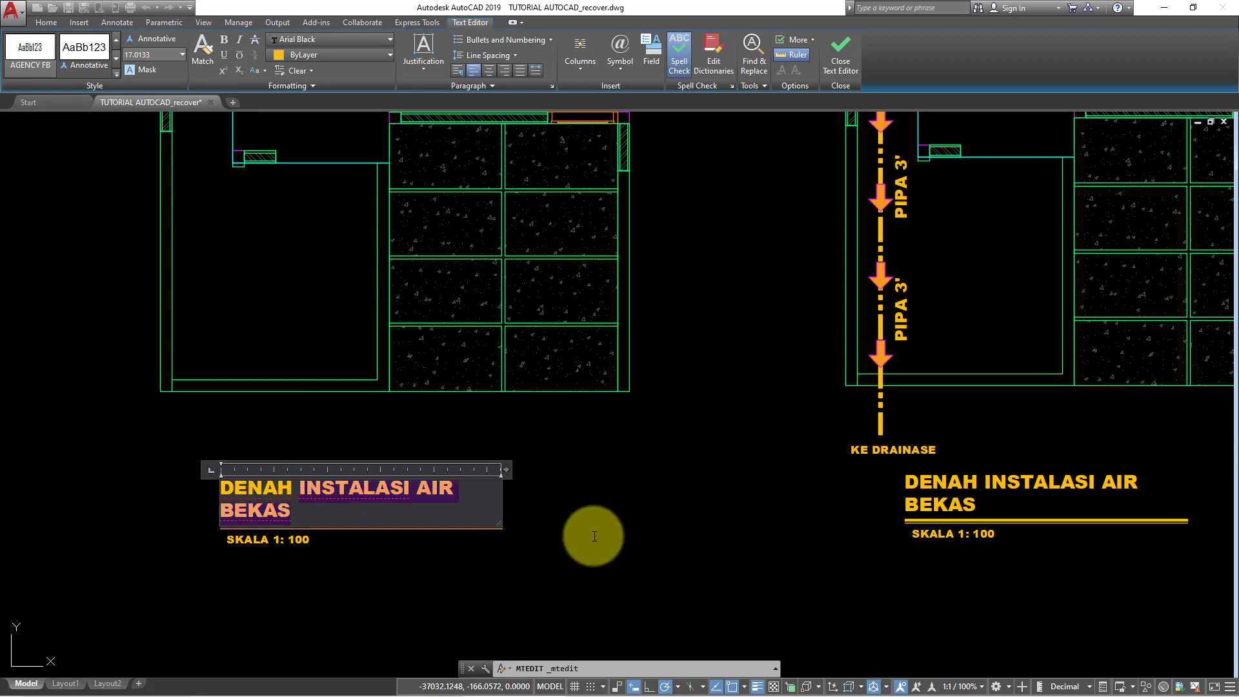
type("RENCANA PLAFON")
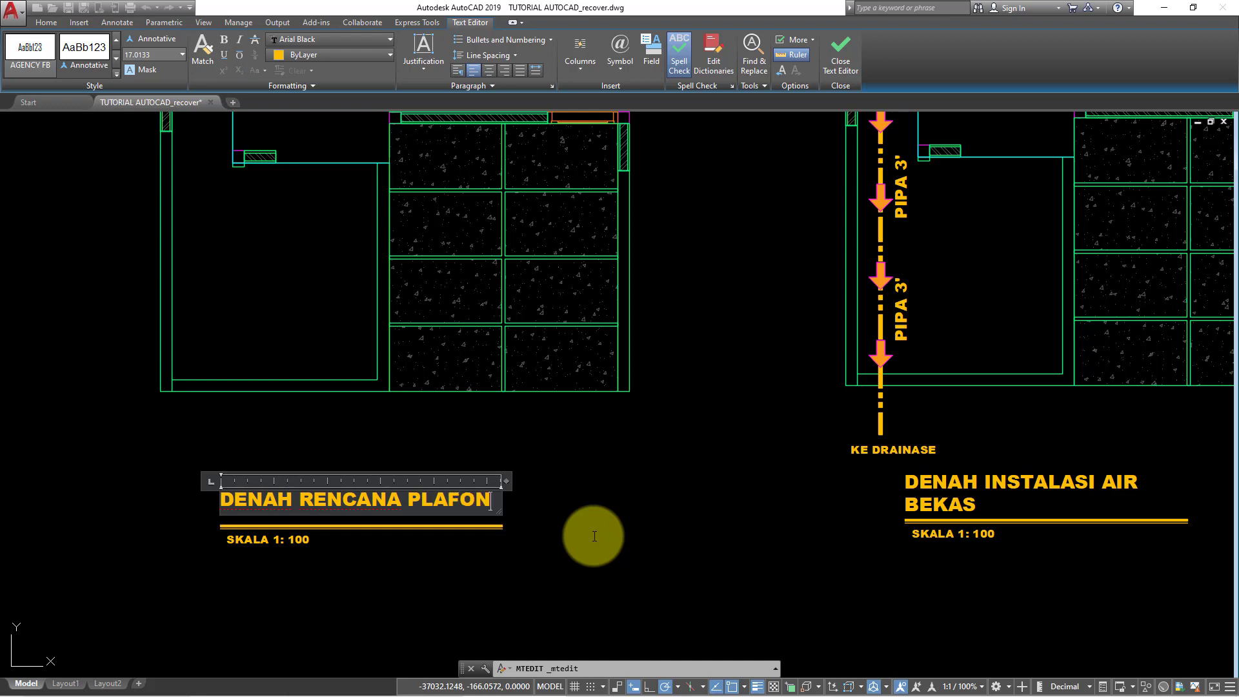
type("D DALAM")
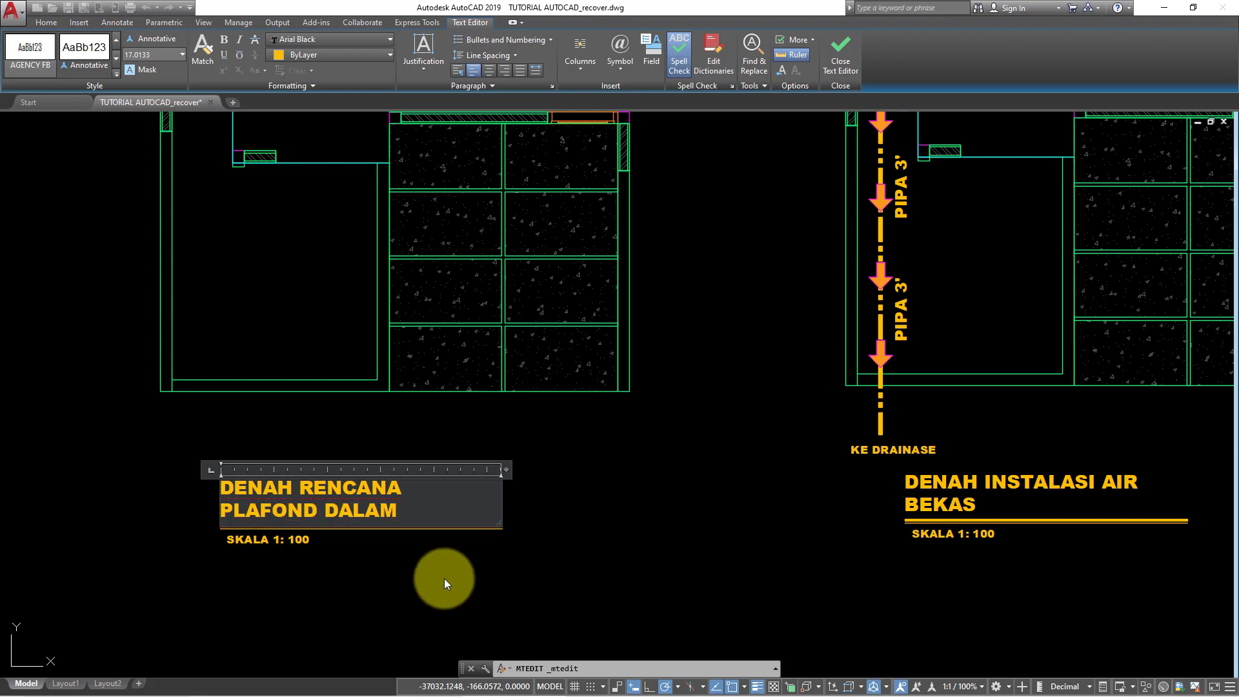
left_click(444, 582)
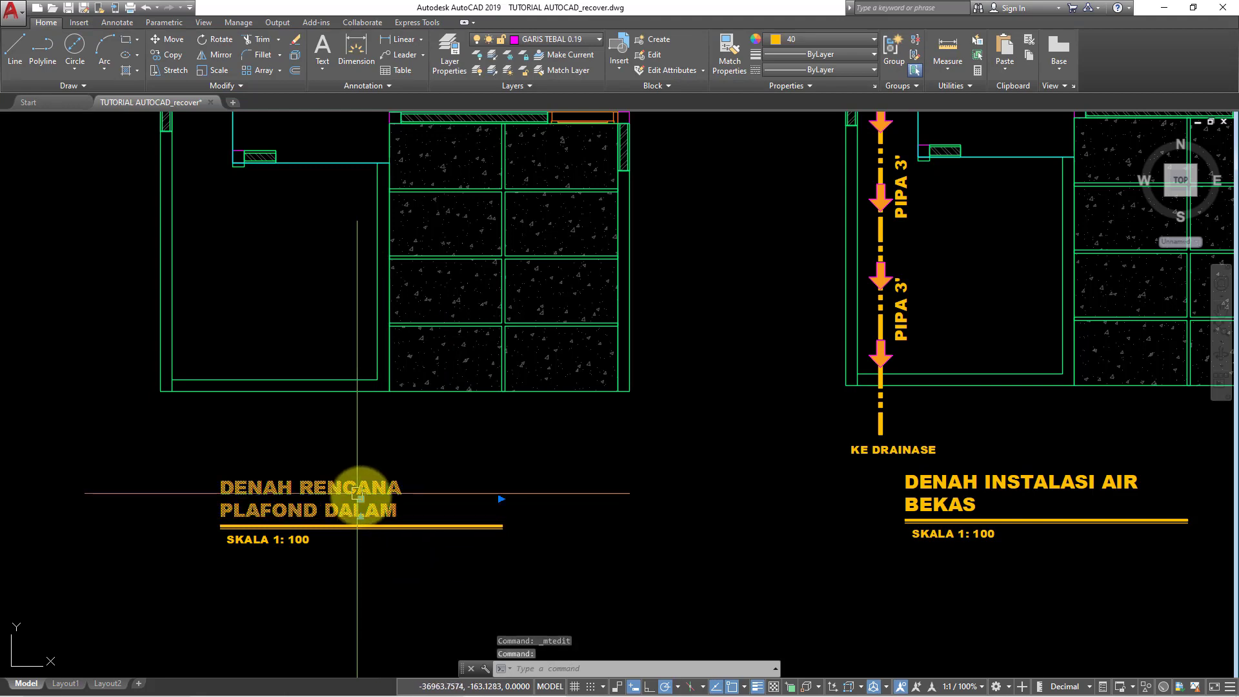
scroll(433, 504, "down", 2)
scroll(434, 504, "up", 2)
Zoom in on the copied plan's left room, starting and cancelling a polyline
key("Escape")
middle_click_drag(437, 501, 470, 595)
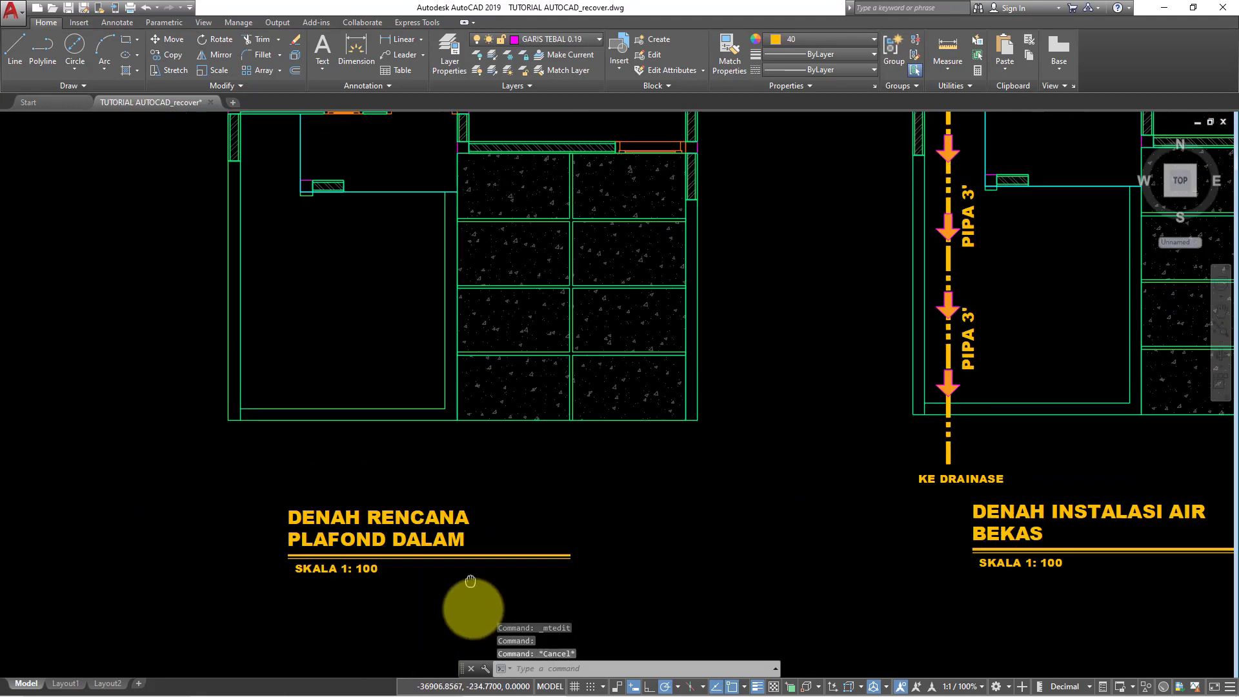
scroll(409, 409, "down", 2)
middle_click_drag(415, 406, 378, 477)
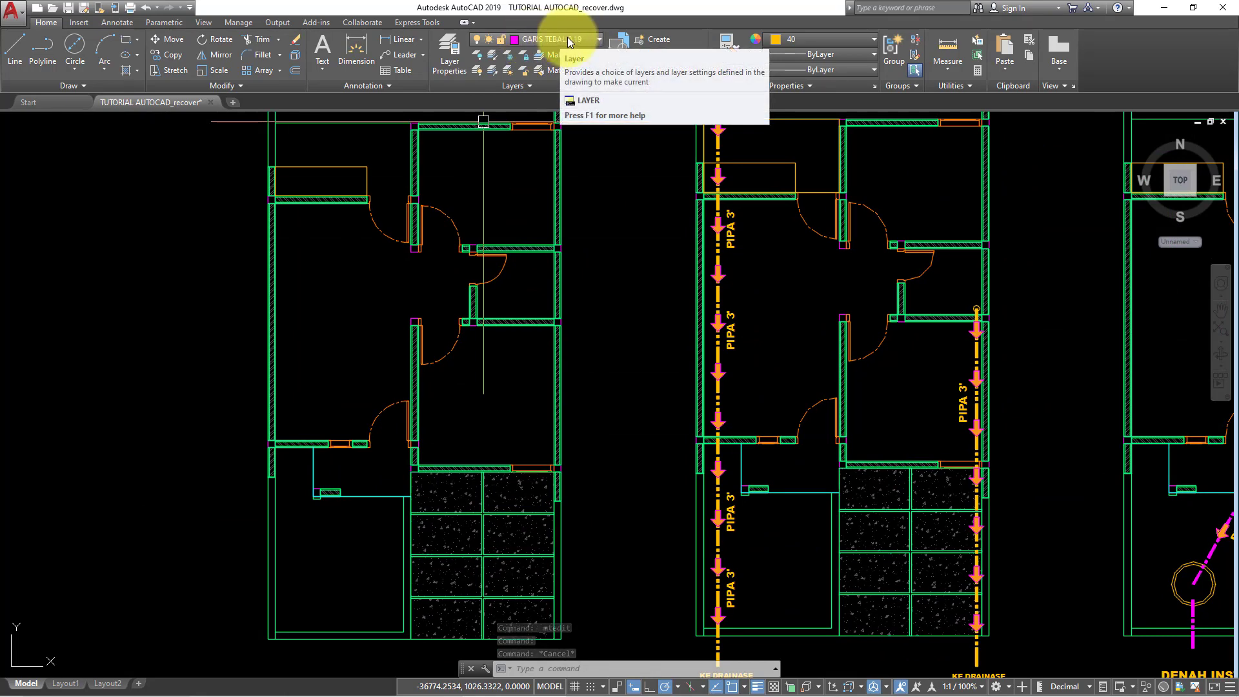
scroll(381, 298, "up", 1)
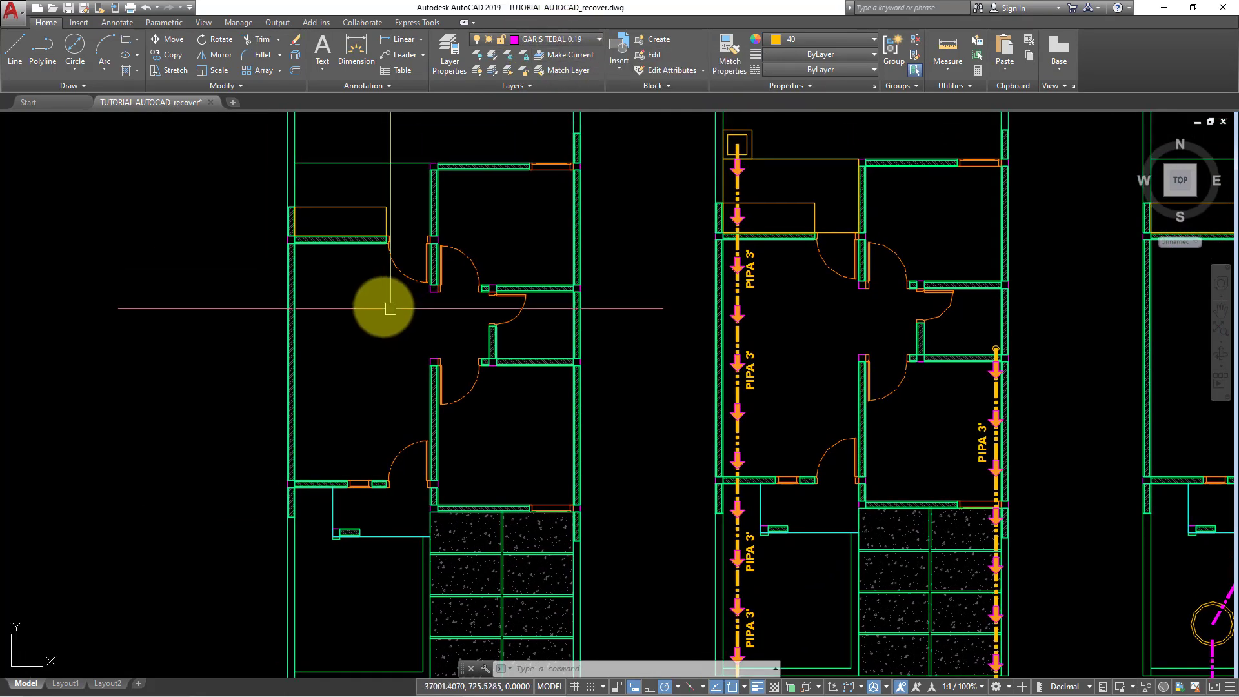
scroll(366, 306, "up", 1)
middle_click_drag(366, 306, 371, 321)
key("Escape")
key("Escape")
type("PL")
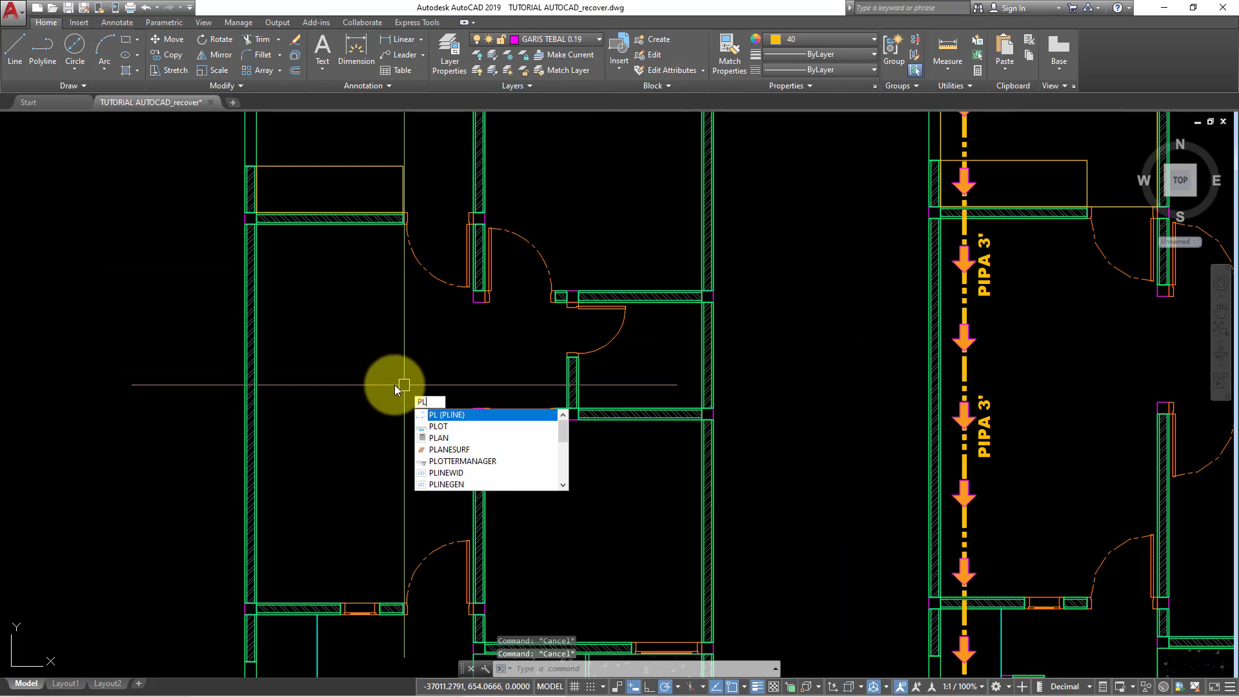
key("Return")
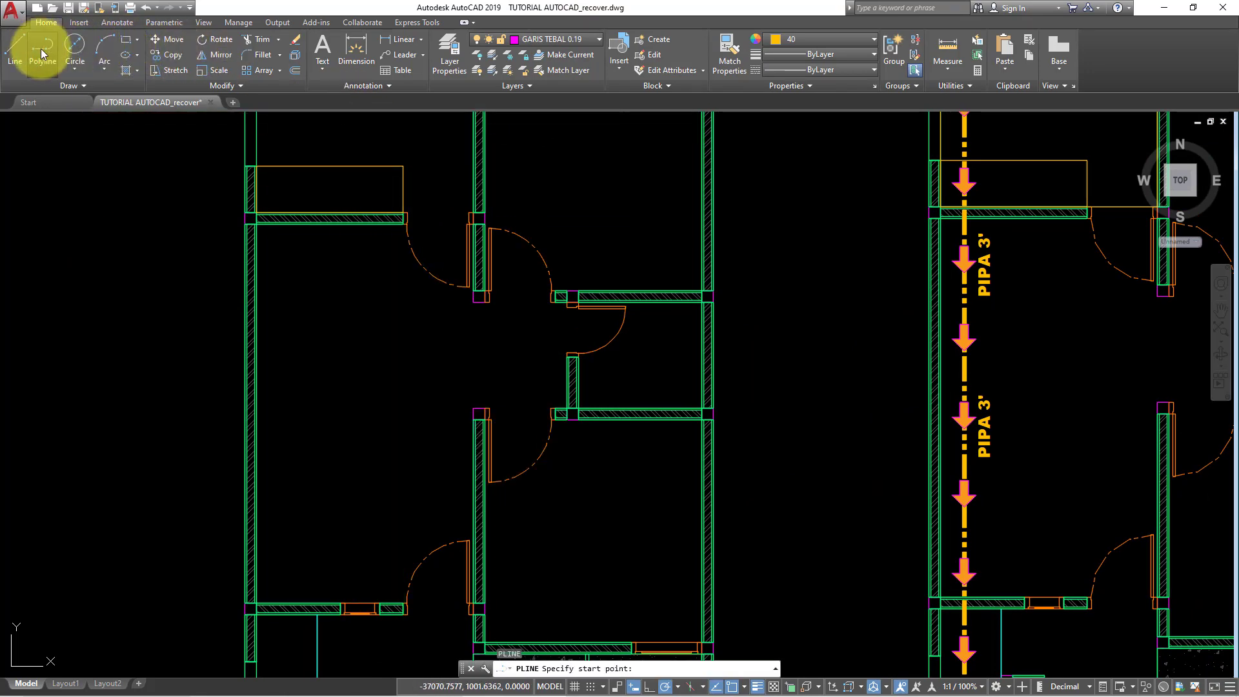
key("Escape")
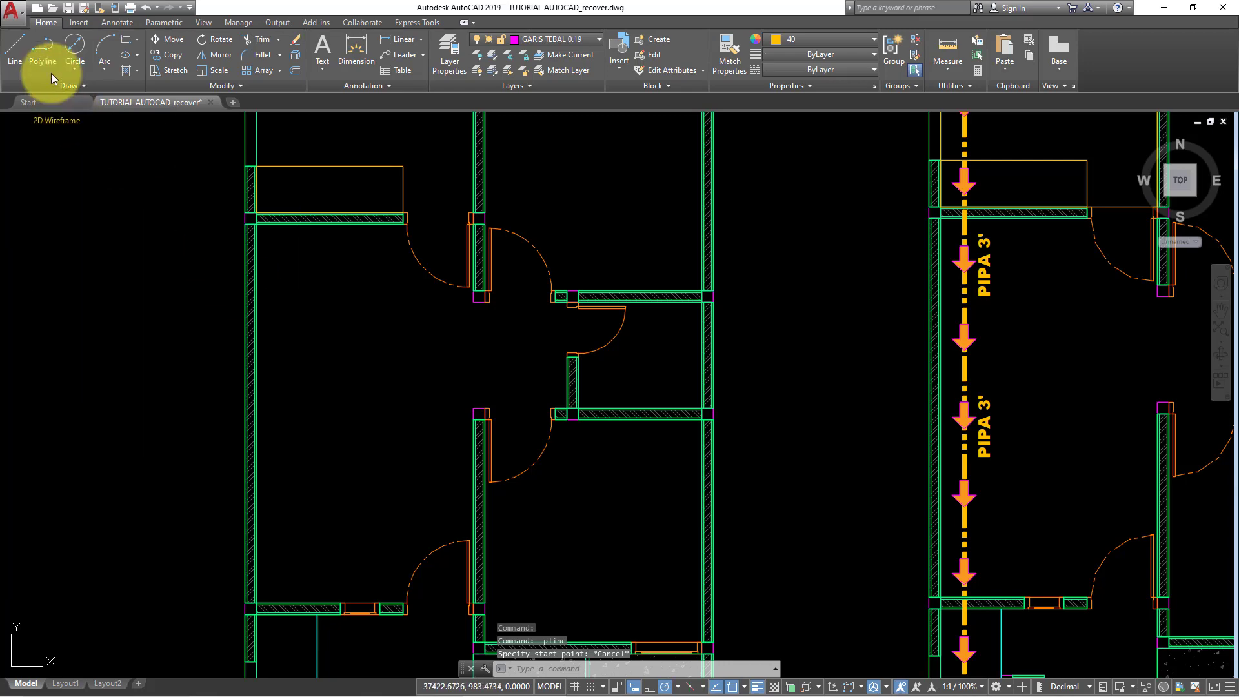
Draw a rectangle between the left room's top-left and bottom-right inner wall corners
left_click(128, 41)
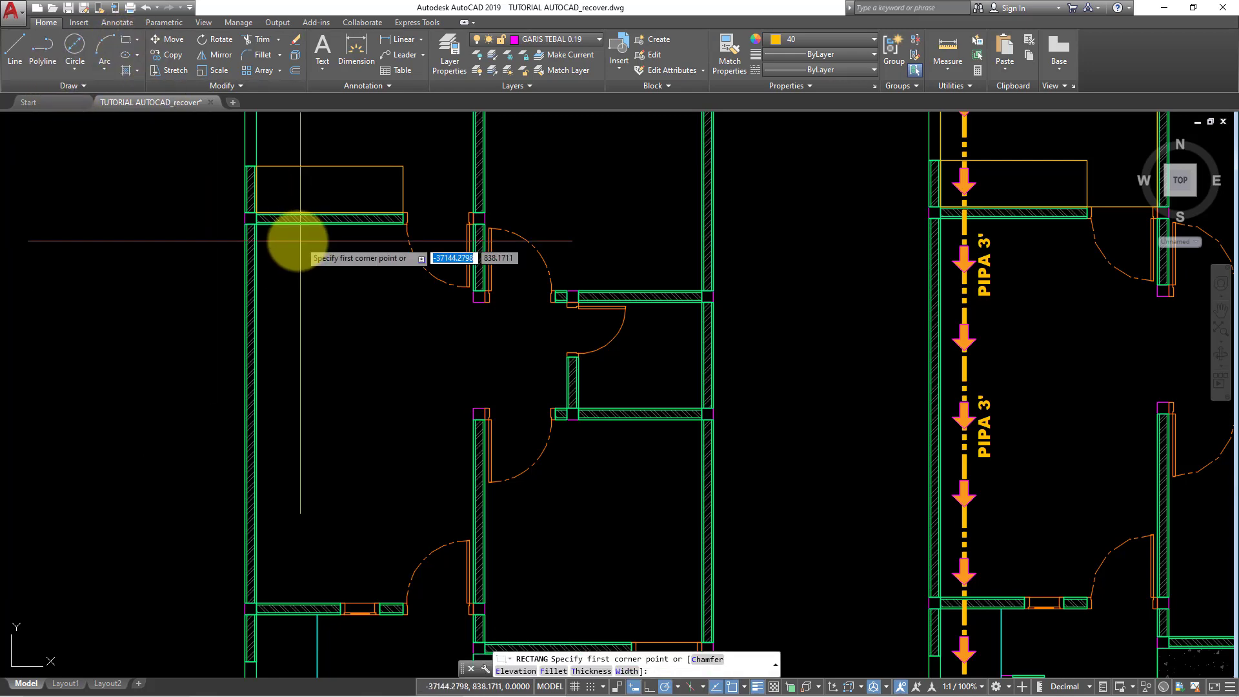
scroll(281, 224, "up", 4)
scroll(220, 211, "down", 4)
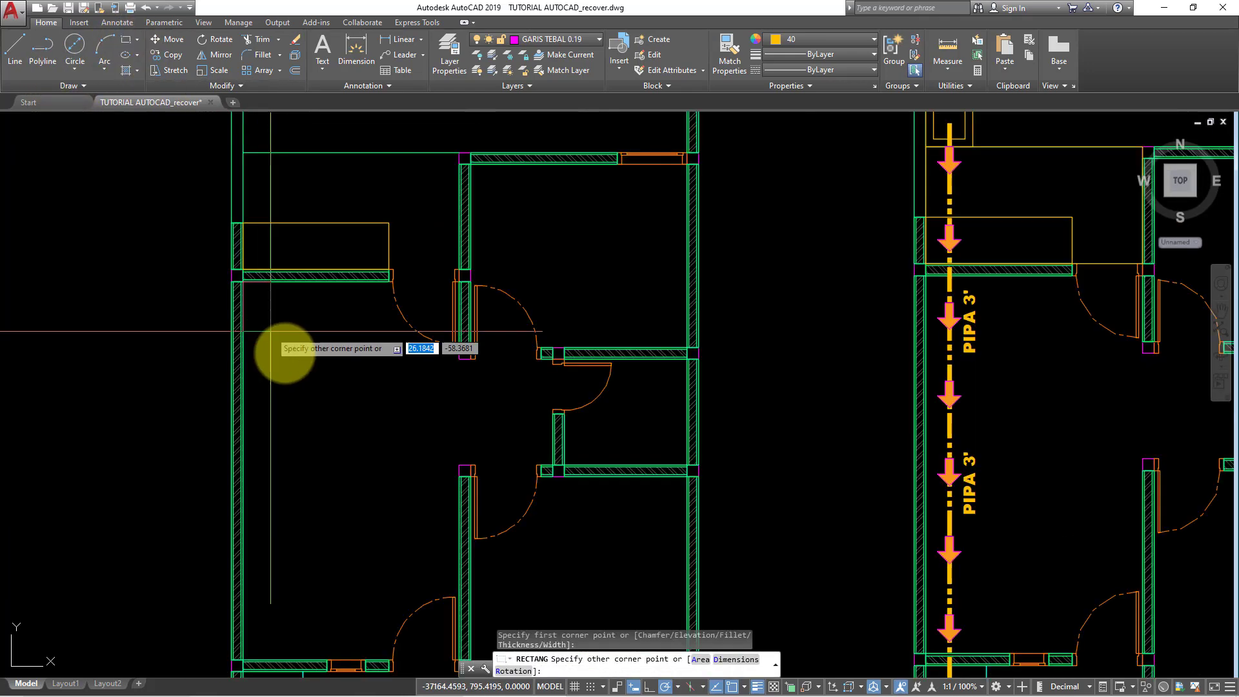
scroll(290, 351, "down", 2)
left_click(436, 498)
scroll(401, 478, "up", 4)
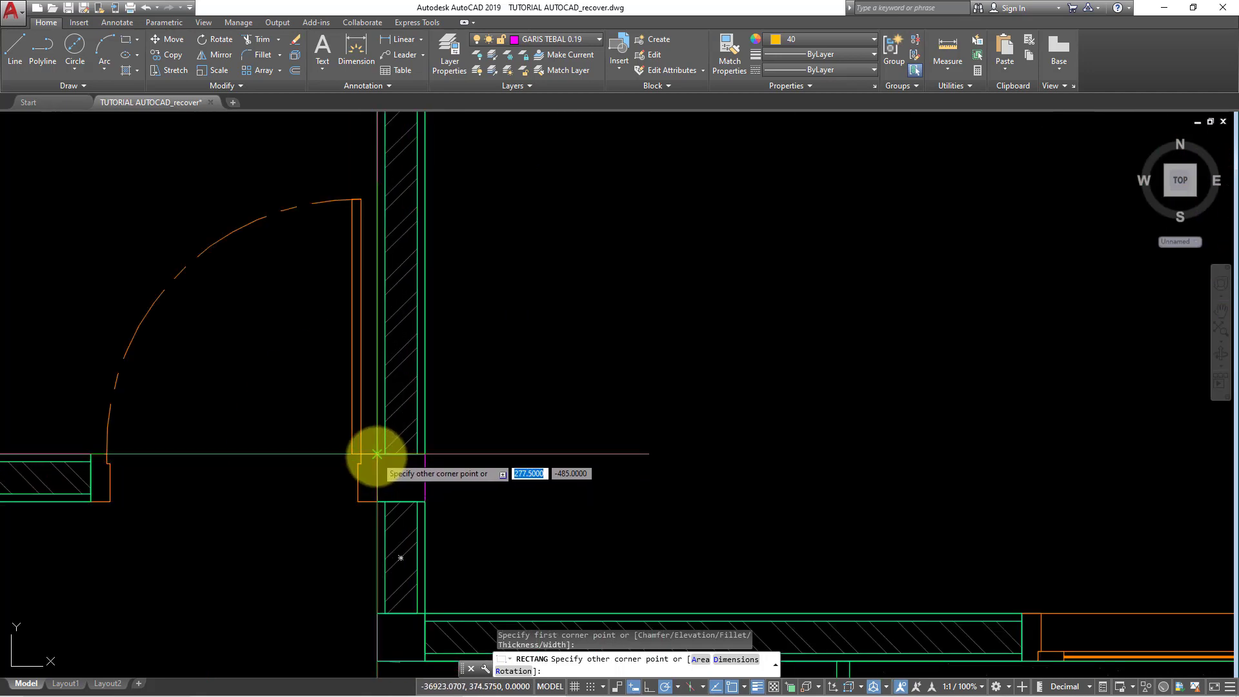
left_click(374, 451)
scroll(323, 462, "down", 4)
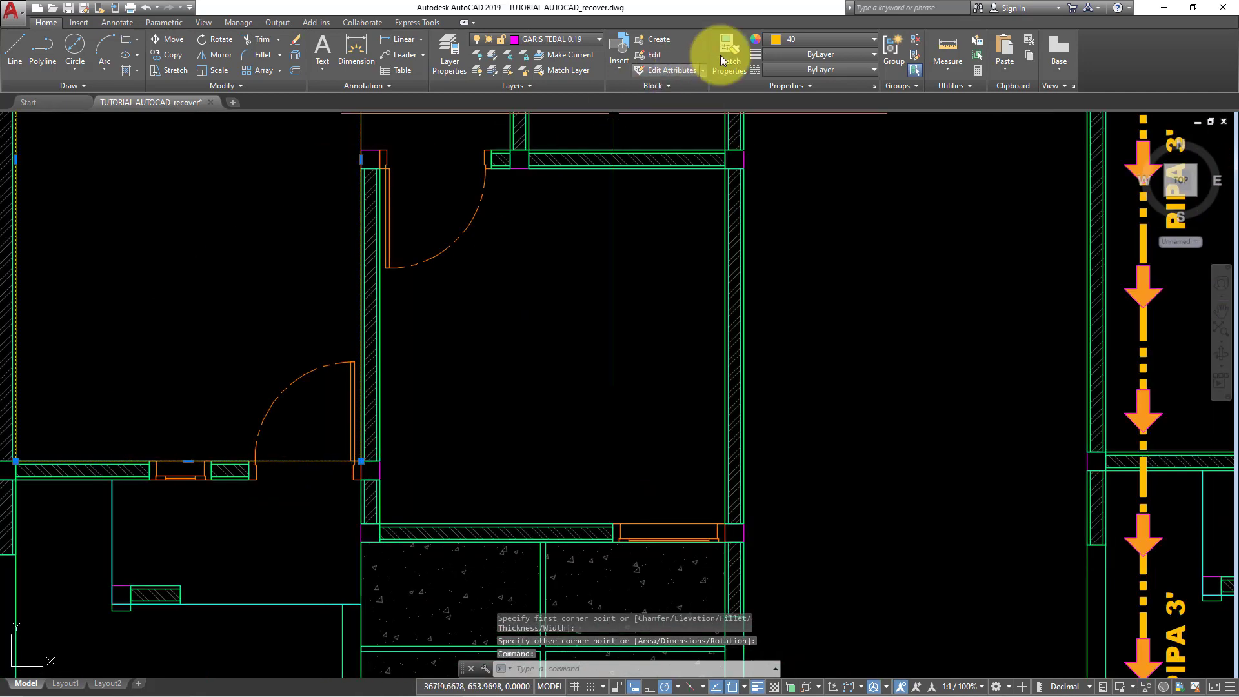
Set the new room rectangle's colour to ByLayer
left_click(818, 41)
left_click(813, 53)
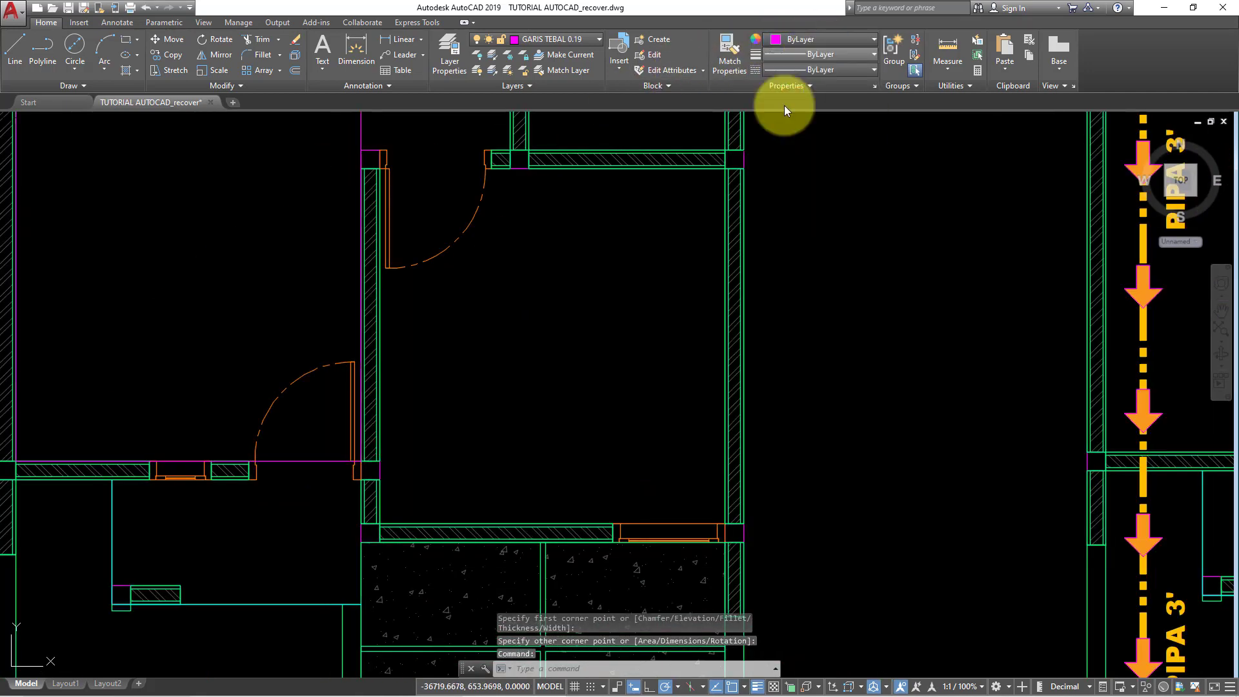
scroll(306, 508, "down", 2)
scroll(362, 490, "up", 2)
scroll(445, 342, "up", 2)
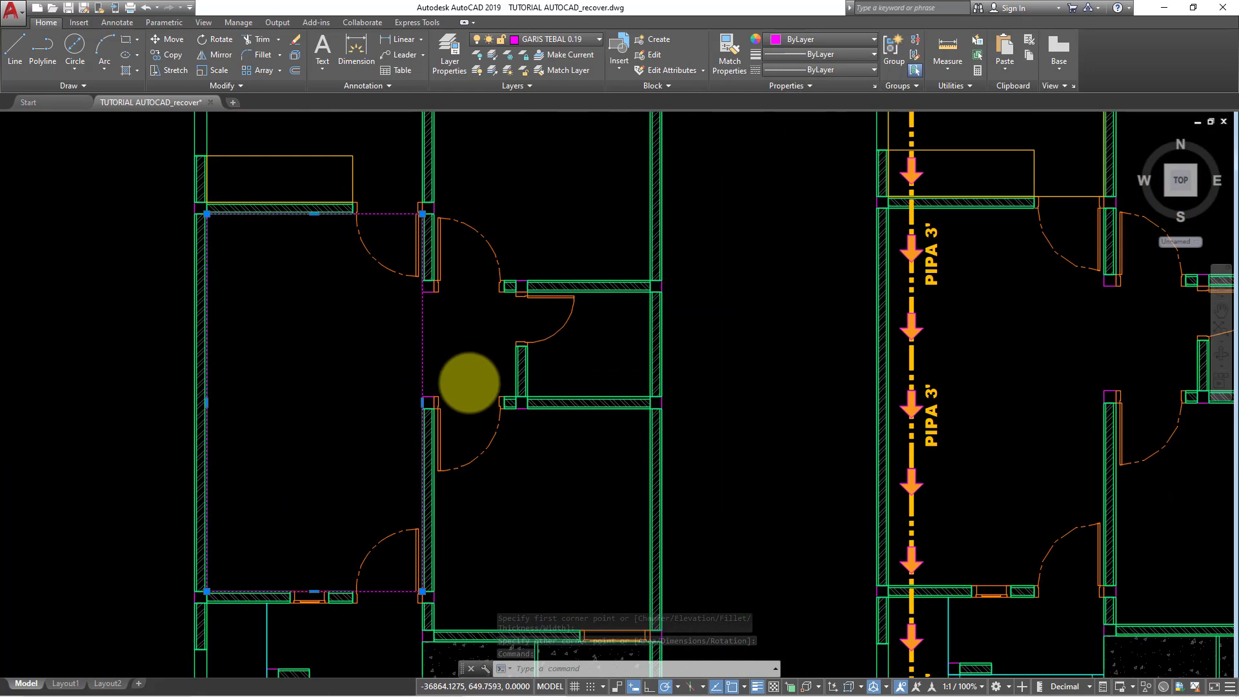
key("Escape")
Give the room rectangle a global width of 1 in Properties
left_click(424, 354)
left_click(415, 347)
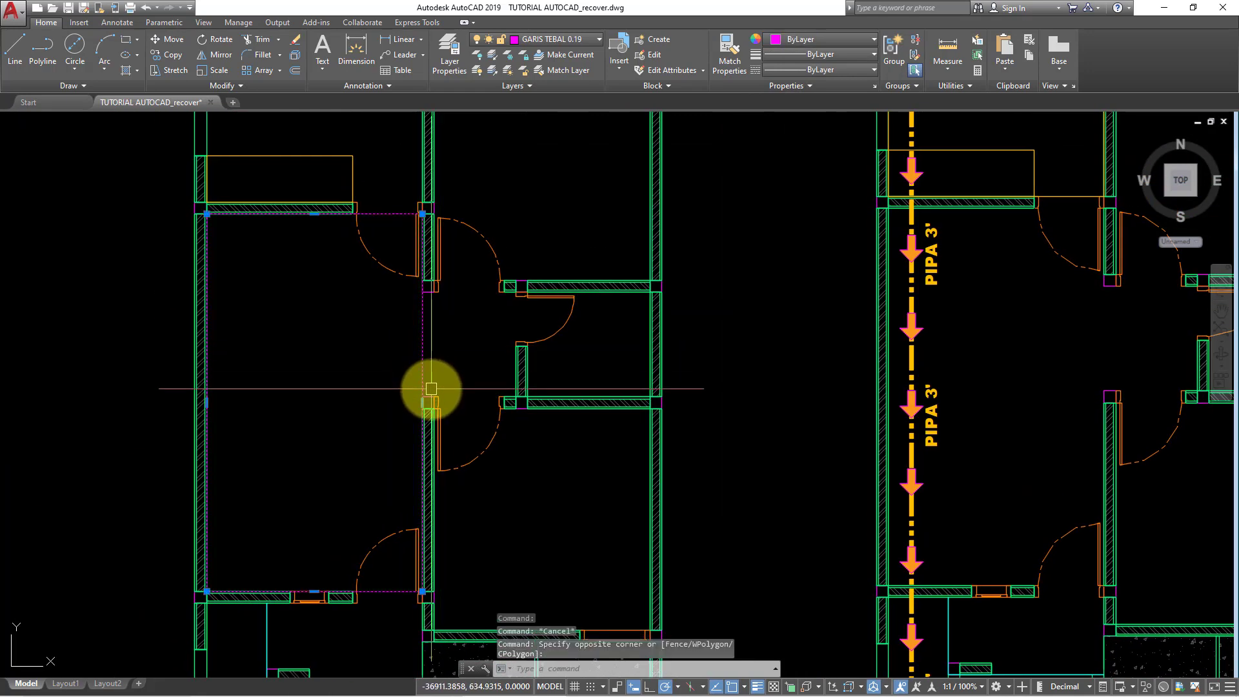
type("h")
key("Return")
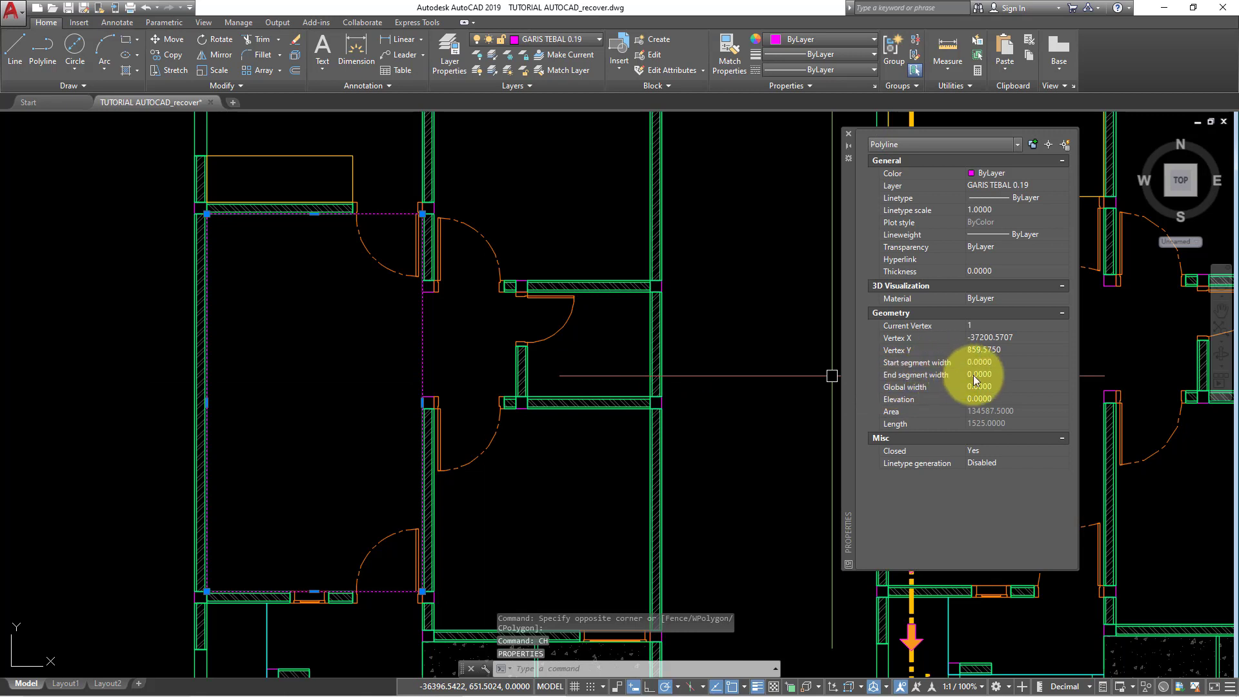
left_click(1000, 387)
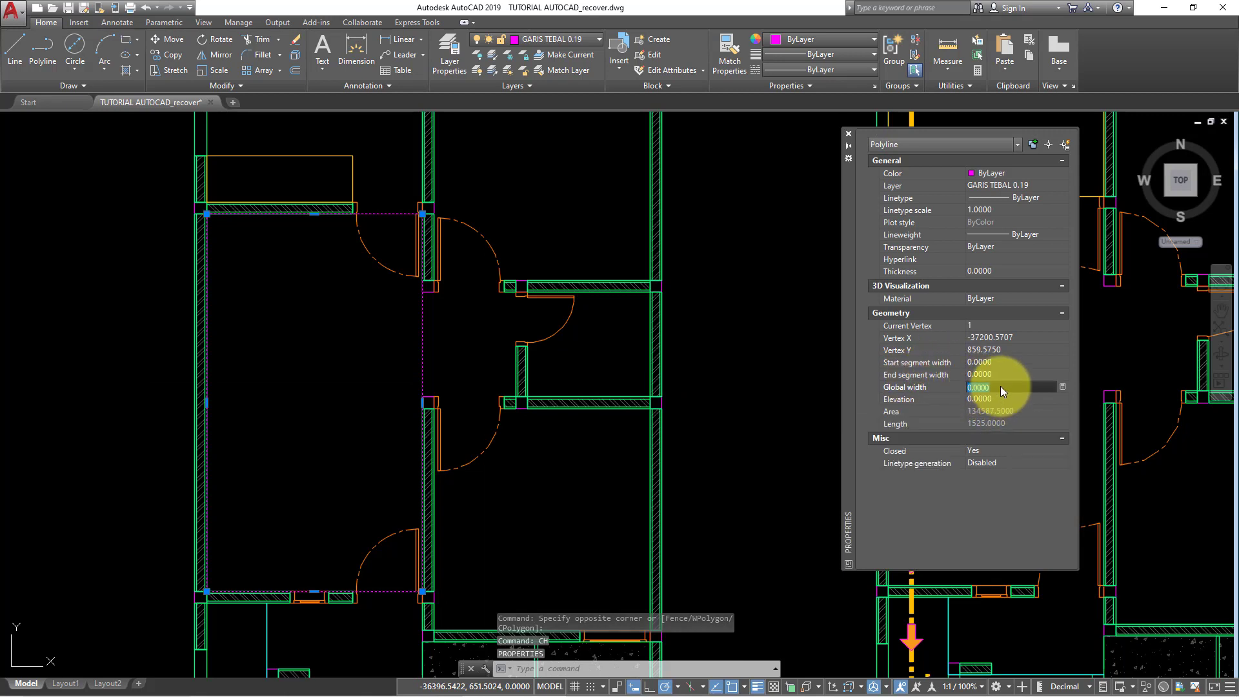
type("1")
key("Return")
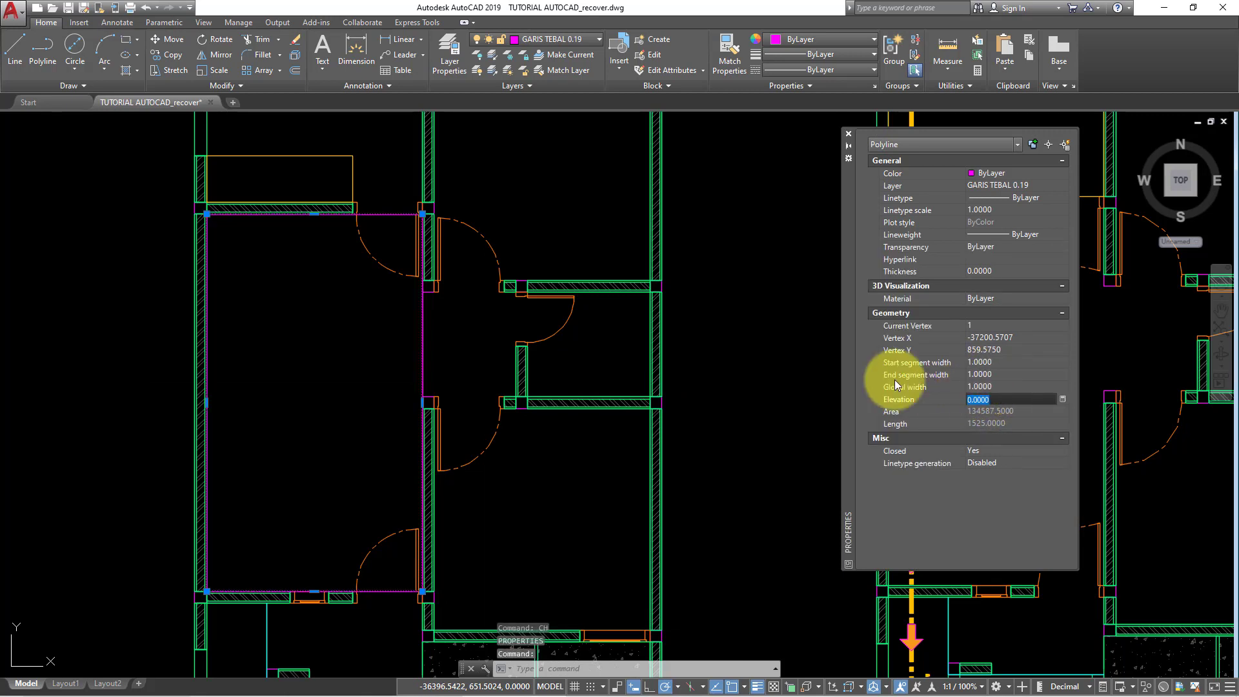
key("Escape")
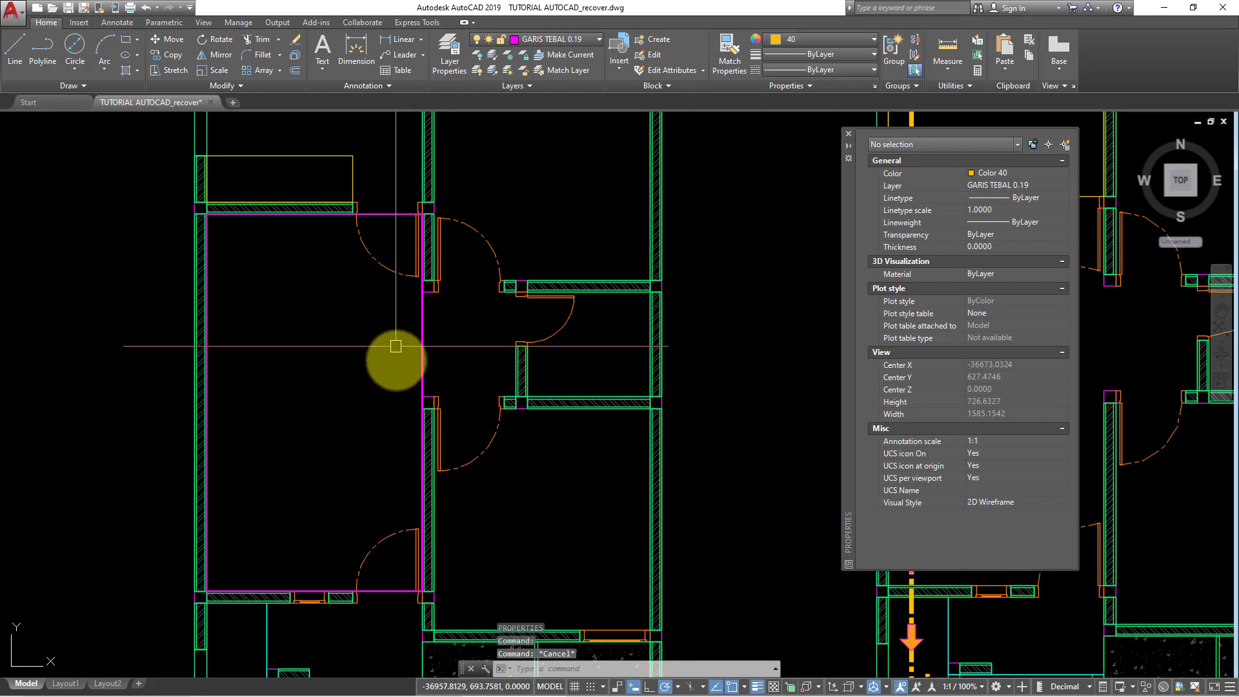
scroll(396, 347, "up", 1)
scroll(420, 359, "up", 1)
left_click(422, 362)
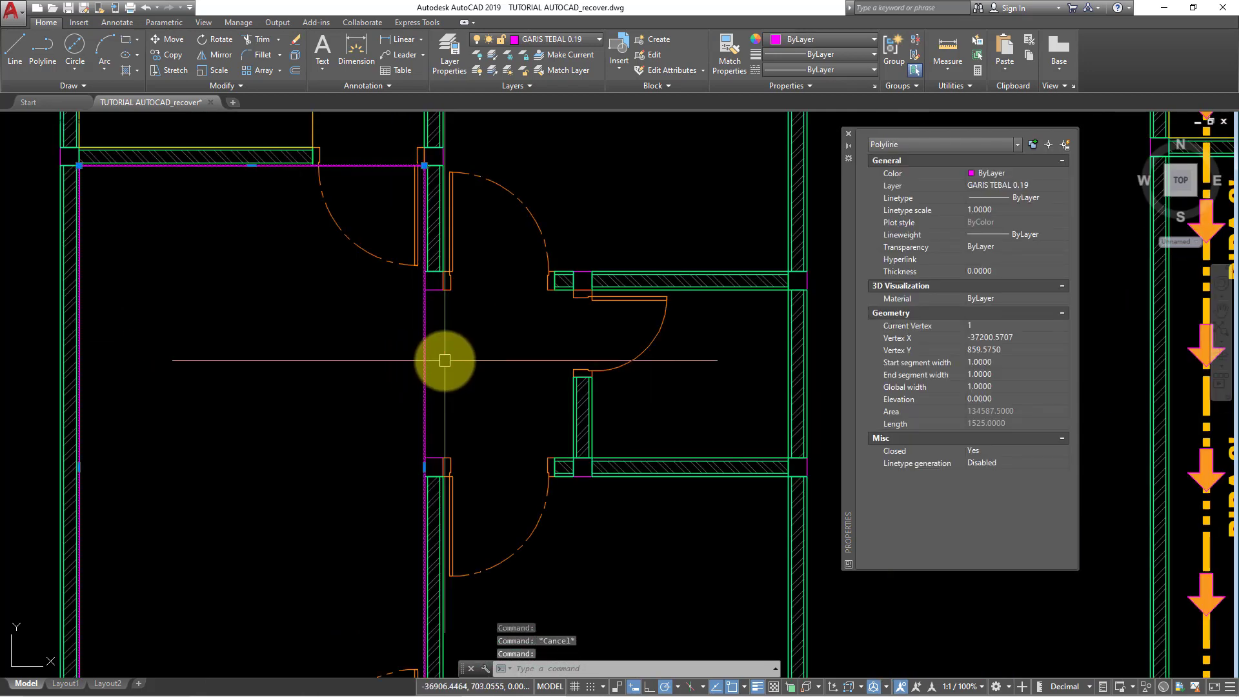
Try offsetting the magenta rectangle at distance 1, then cancel it
key("Escape")
type("o")
key("Return")
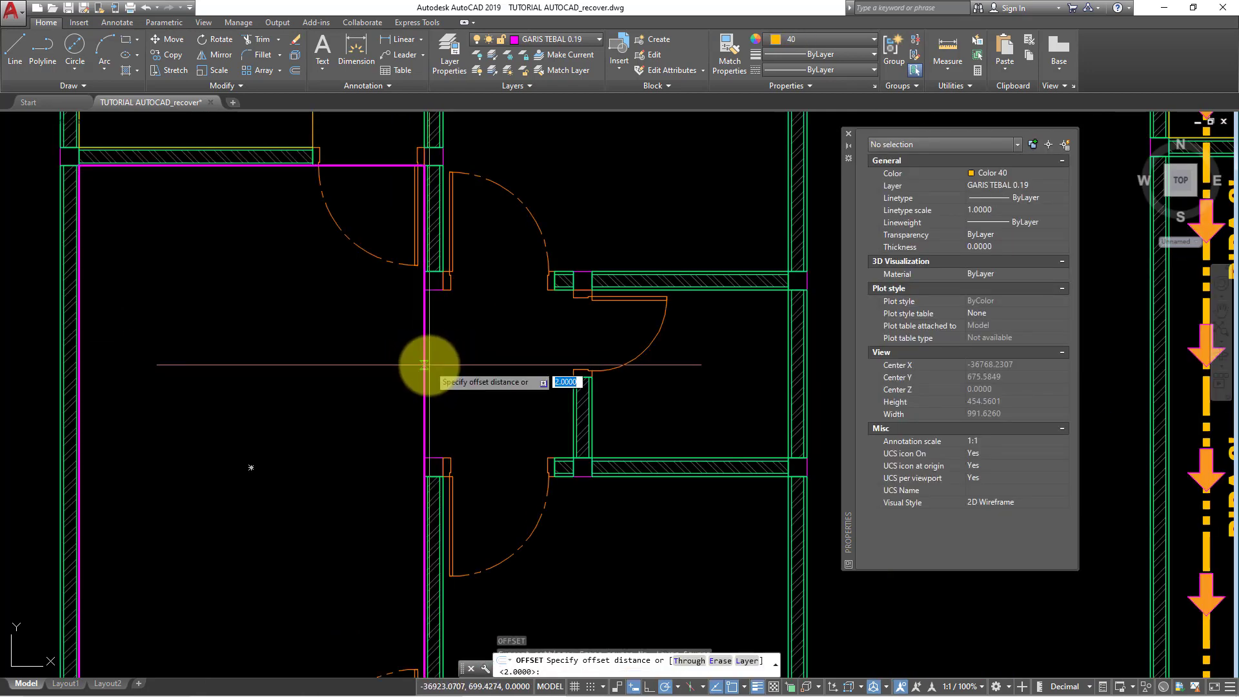
key("Return")
left_click(422, 363)
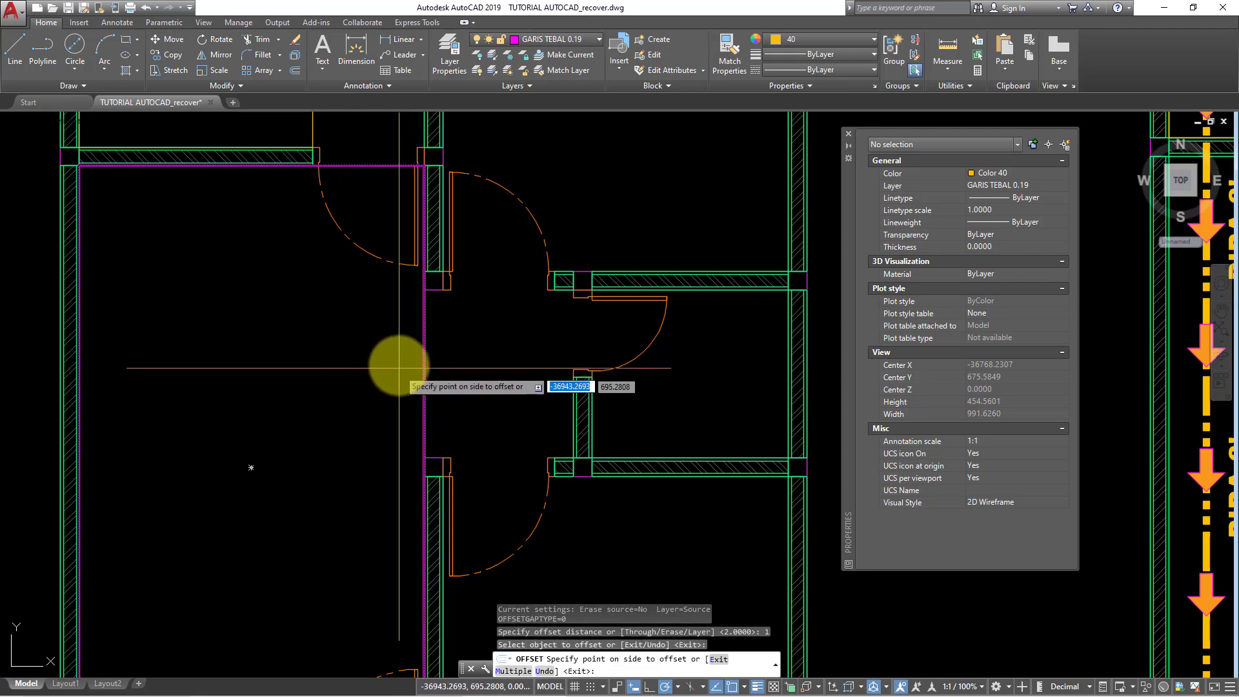
scroll(415, 364, "up", 2)
scroll(415, 363, "up", 4)
key("Escape")
Offset the magenta rectangle 2 units inward into the room
key("Return")
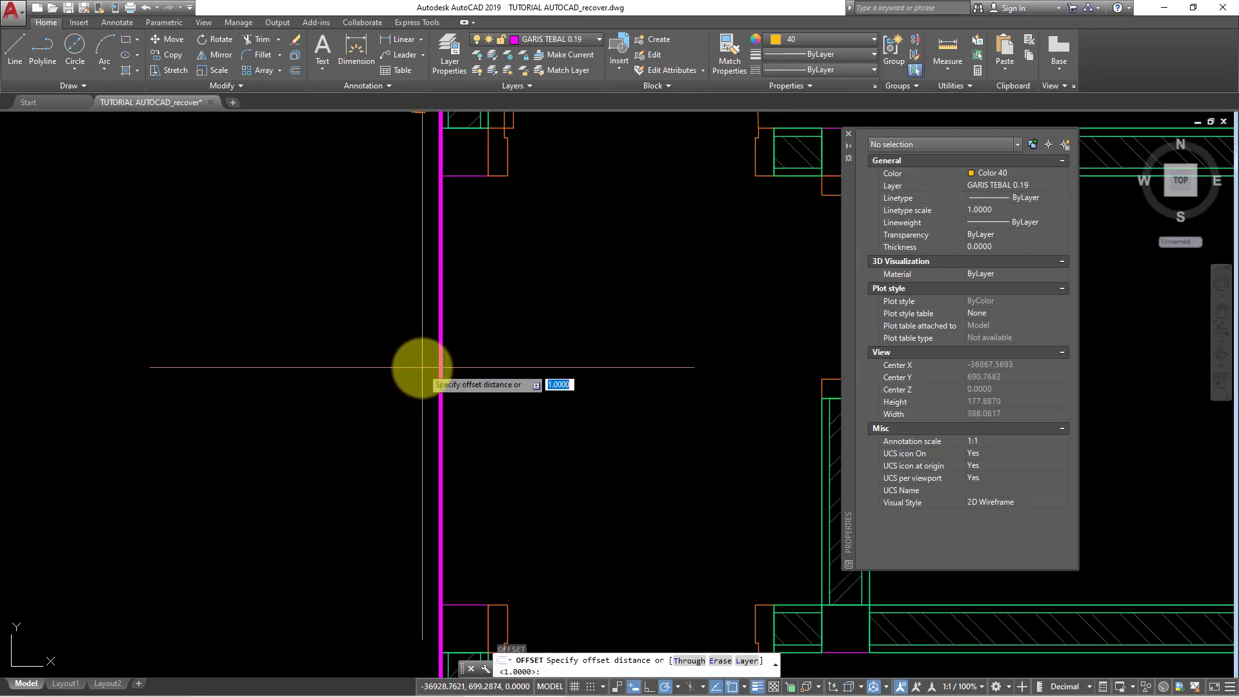
type("2")
key("Return")
left_click(441, 364)
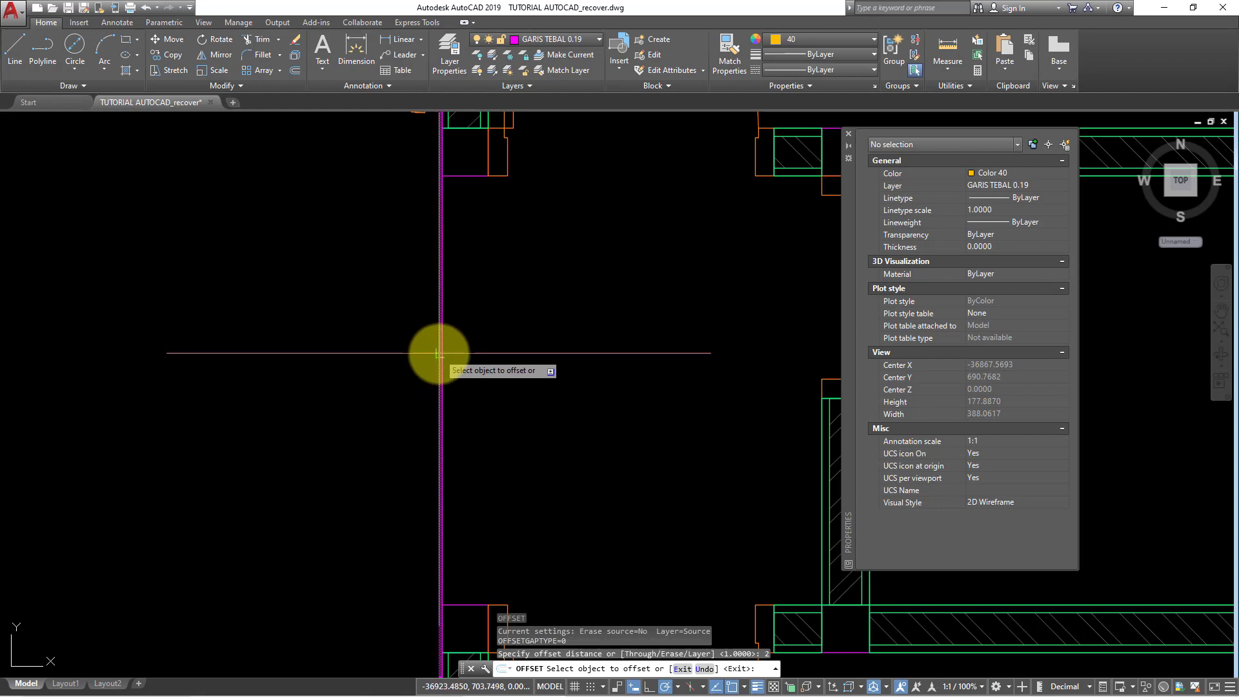
scroll(419, 366, "down", 1)
scroll(352, 376, "down", 2)
left_click(349, 377)
scroll(290, 268, "down", 2)
scroll(410, 255, "up", 3)
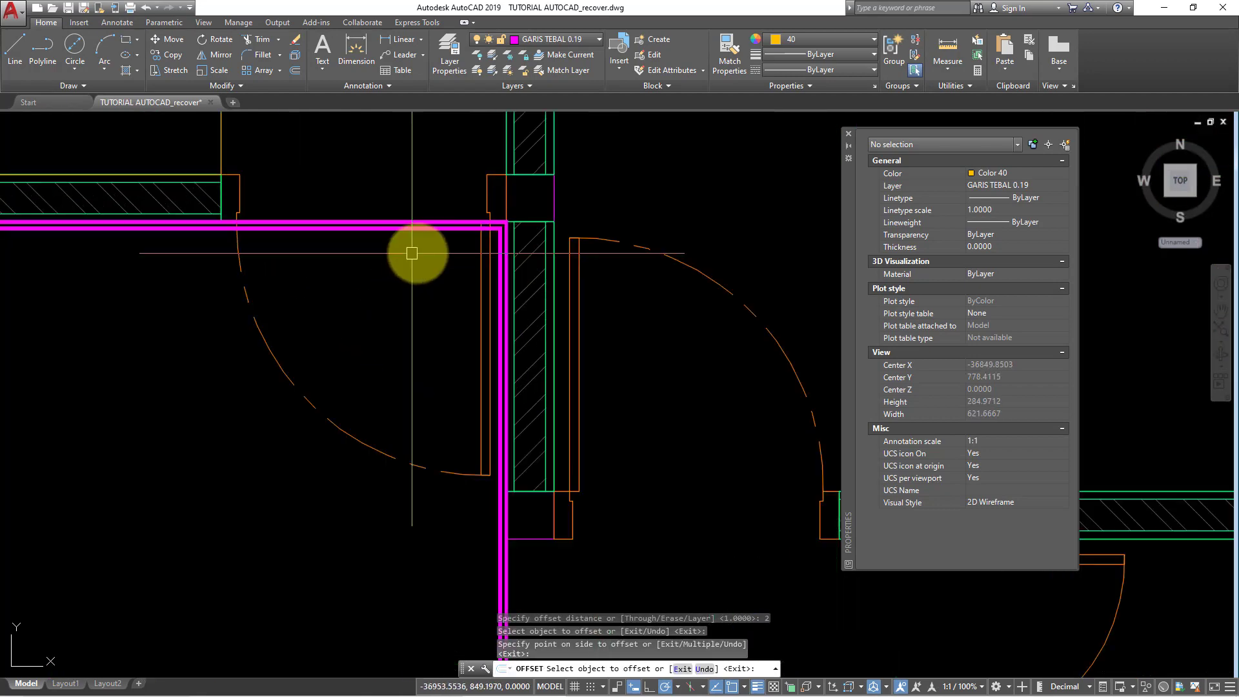
scroll(520, 194, "up", 2)
key("Escape")
Reset the inner outline's global width to 0 in Properties
left_click(523, 197)
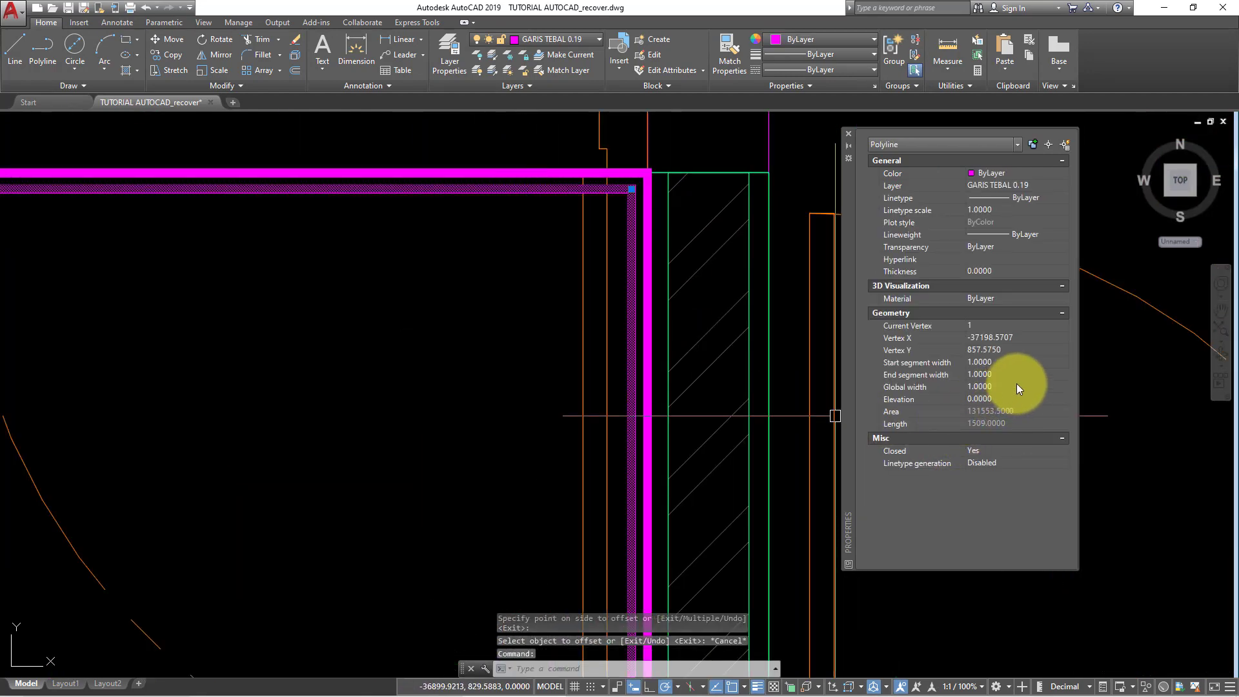
left_click(1017, 388)
type("0")
key("Return")
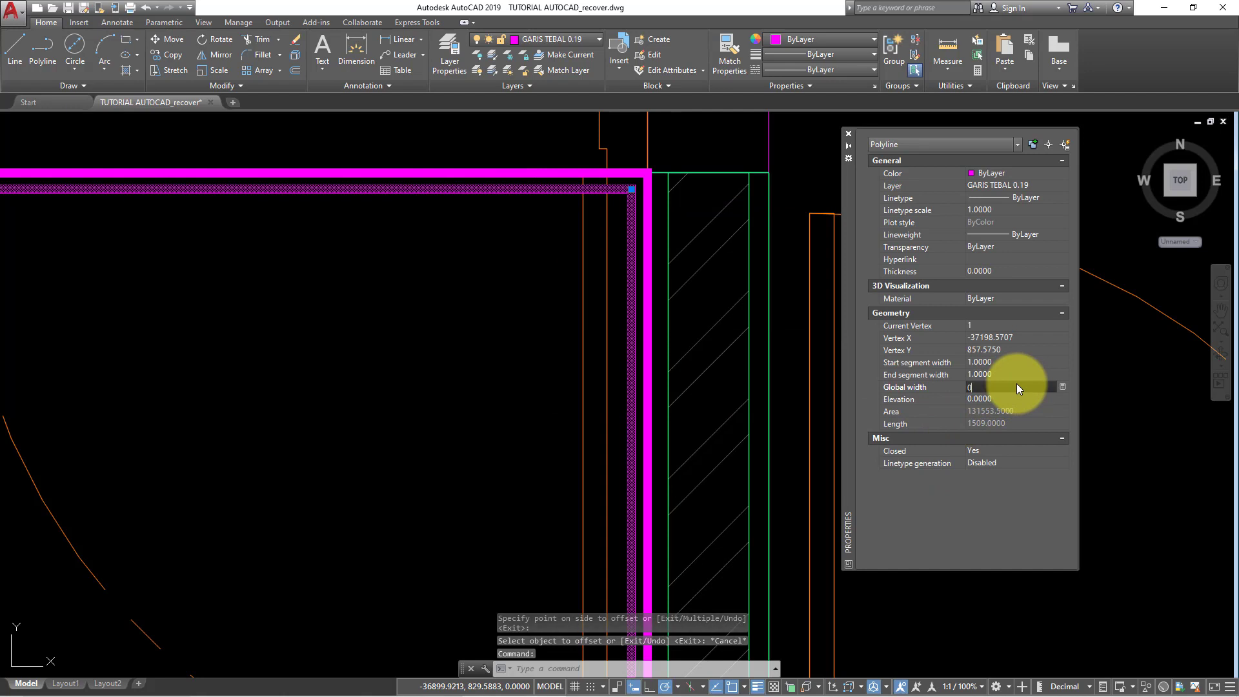
key("Escape")
scroll(576, 354, "down", 3)
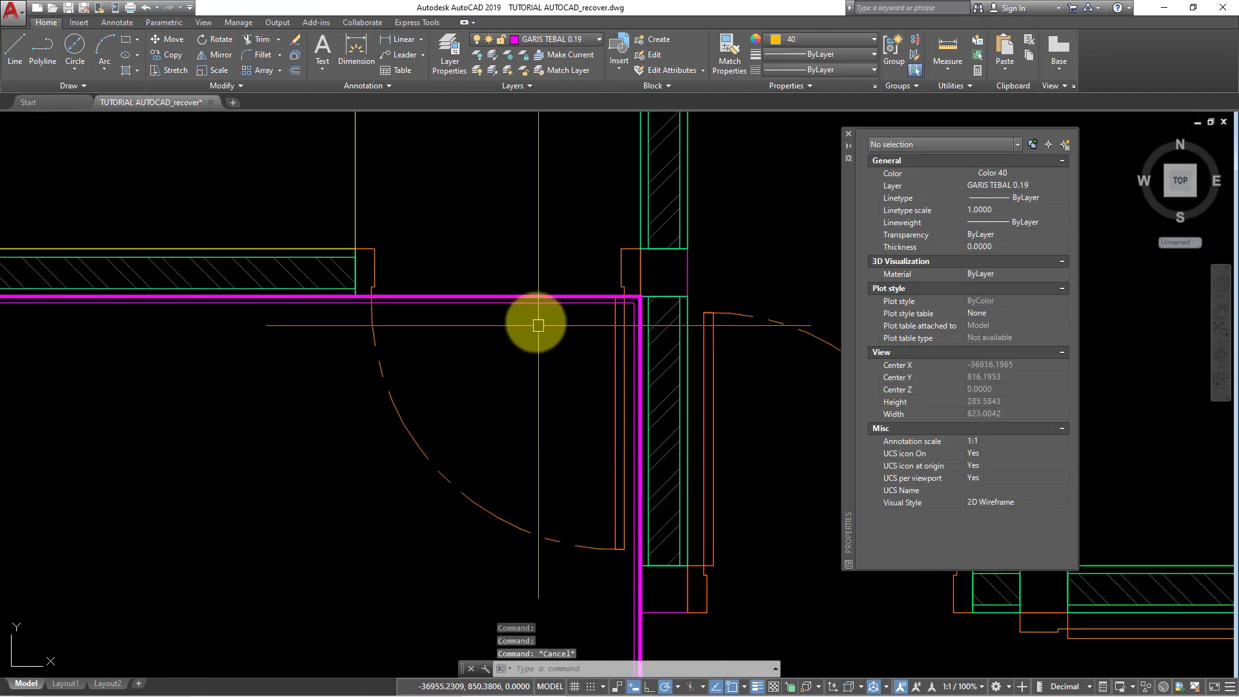
scroll(554, 293, "up", 2)
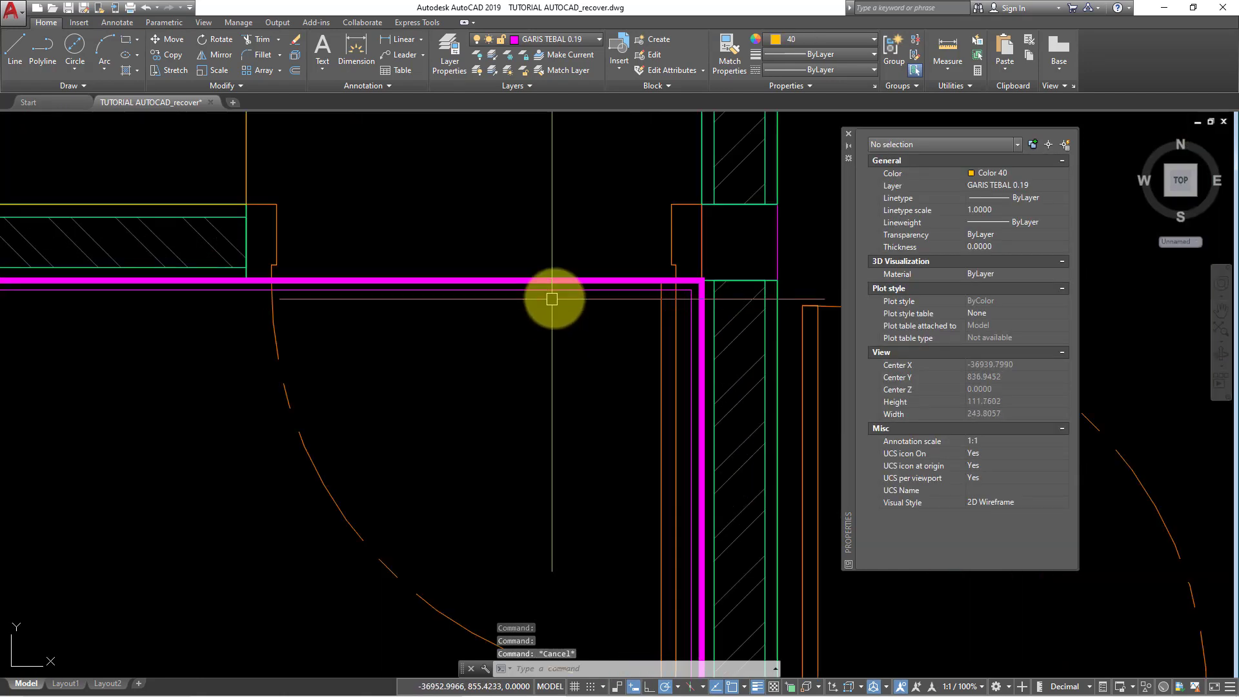
left_click(815, 41)
left_click(822, 36)
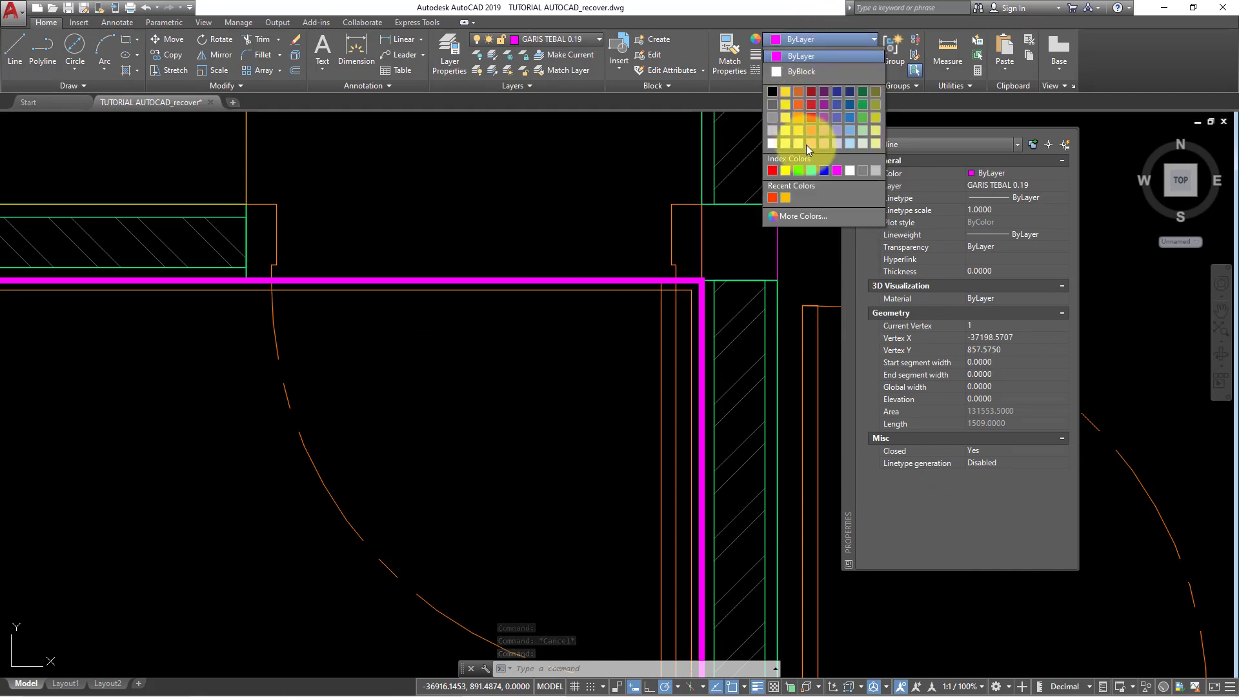
Recolour the inner outline to Color 40
left_click(785, 197)
key("Escape")
scroll(365, 464, "down", 5)
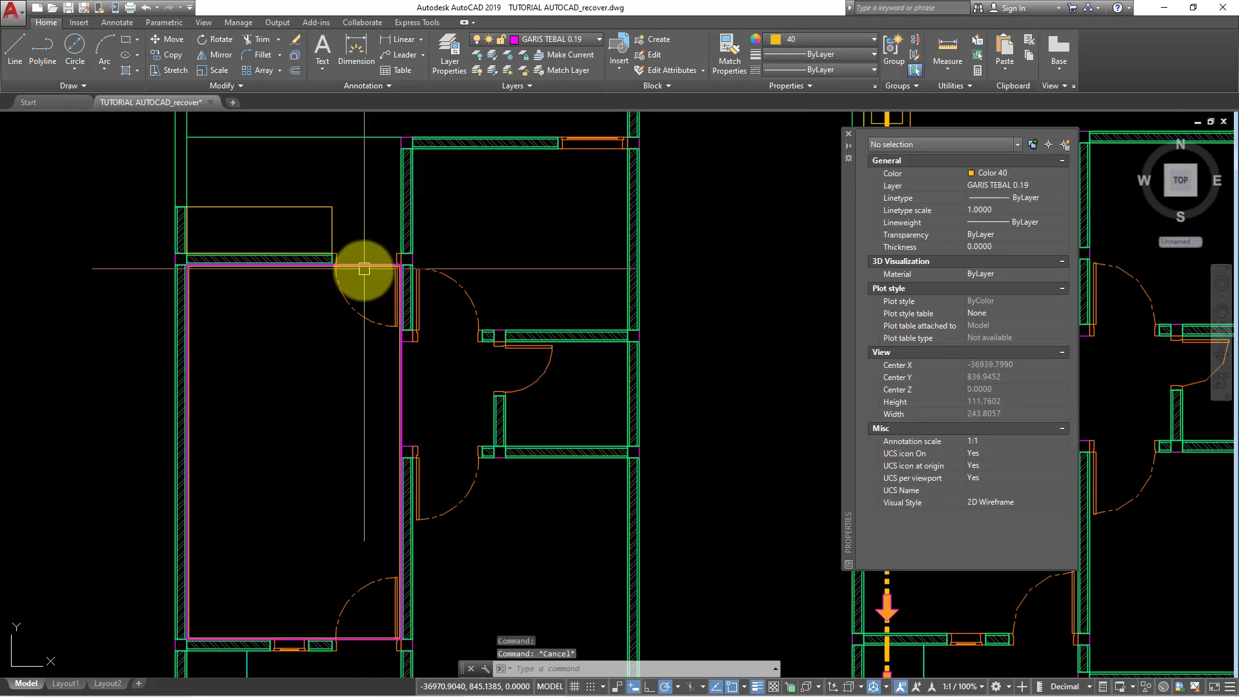
scroll(394, 271, "up", 1)
scroll(438, 287, "up", 2)
scroll(426, 290, "up", 2)
scroll(415, 294, "up", 1)
Draw a rectangle in the next room from its top-left to the inner wall corner
key("Escape")
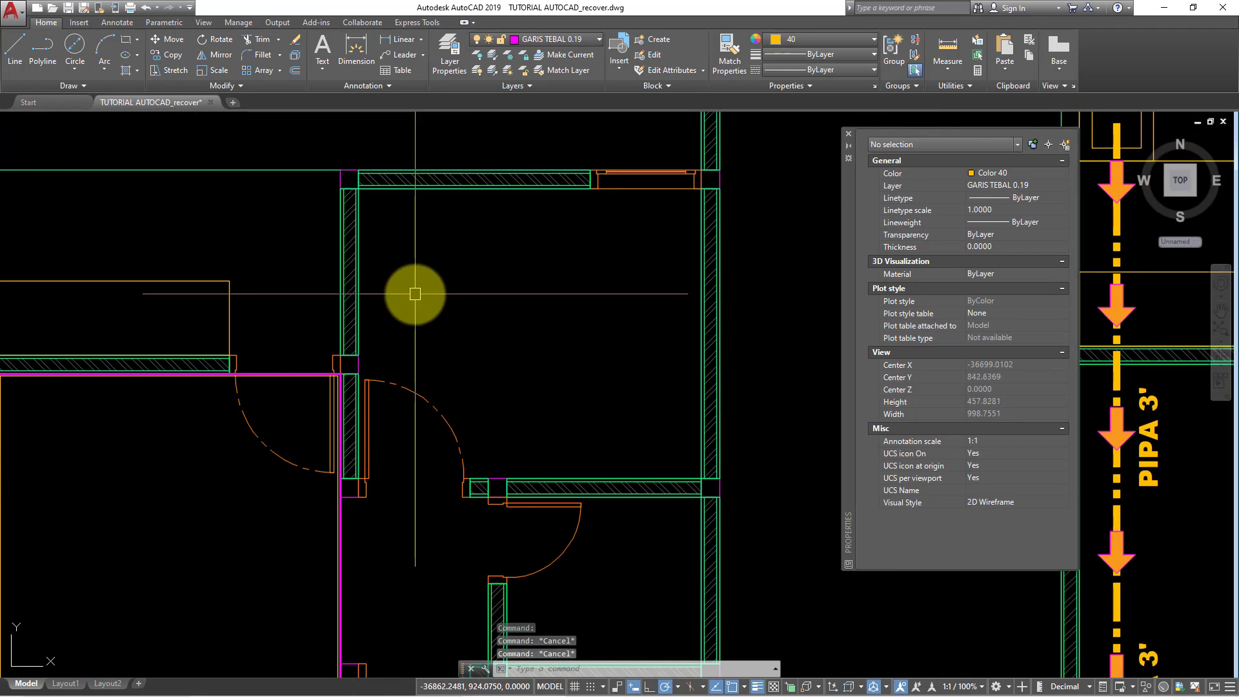
type("REC")
key("Return")
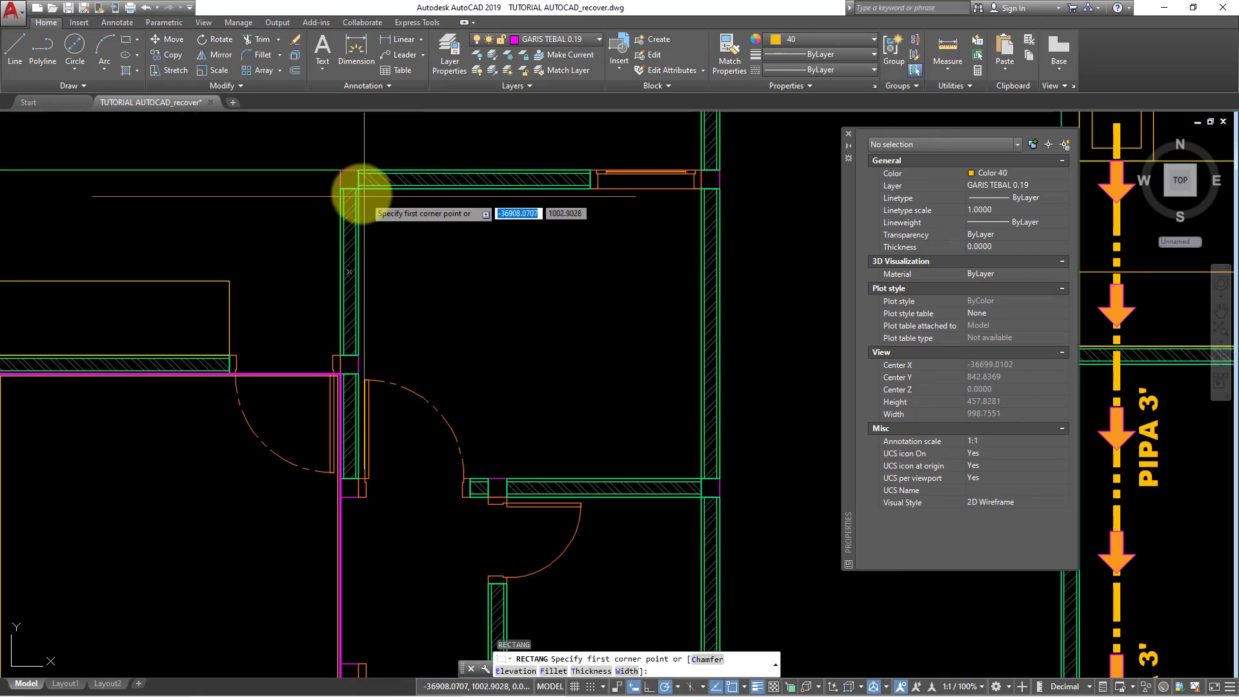
left_click(356, 187)
scroll(700, 476, "up", 2)
scroll(769, 525, "up", 1)
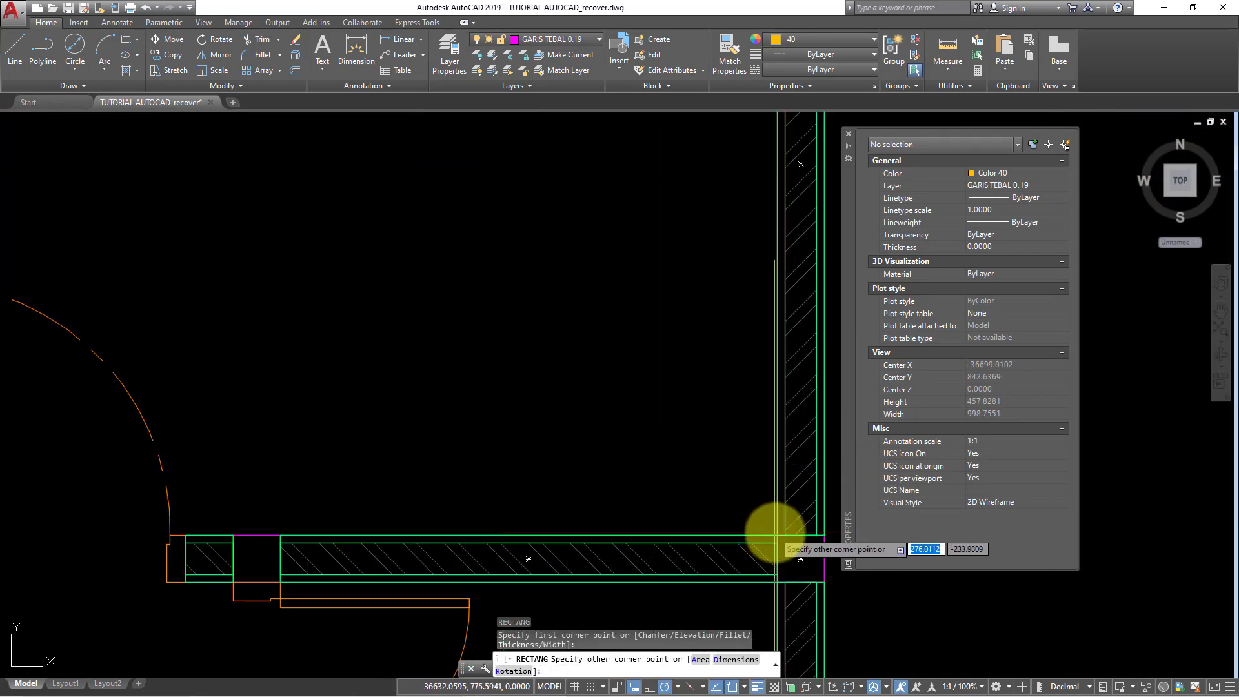
scroll(769, 520, "up", 1)
left_click(778, 536)
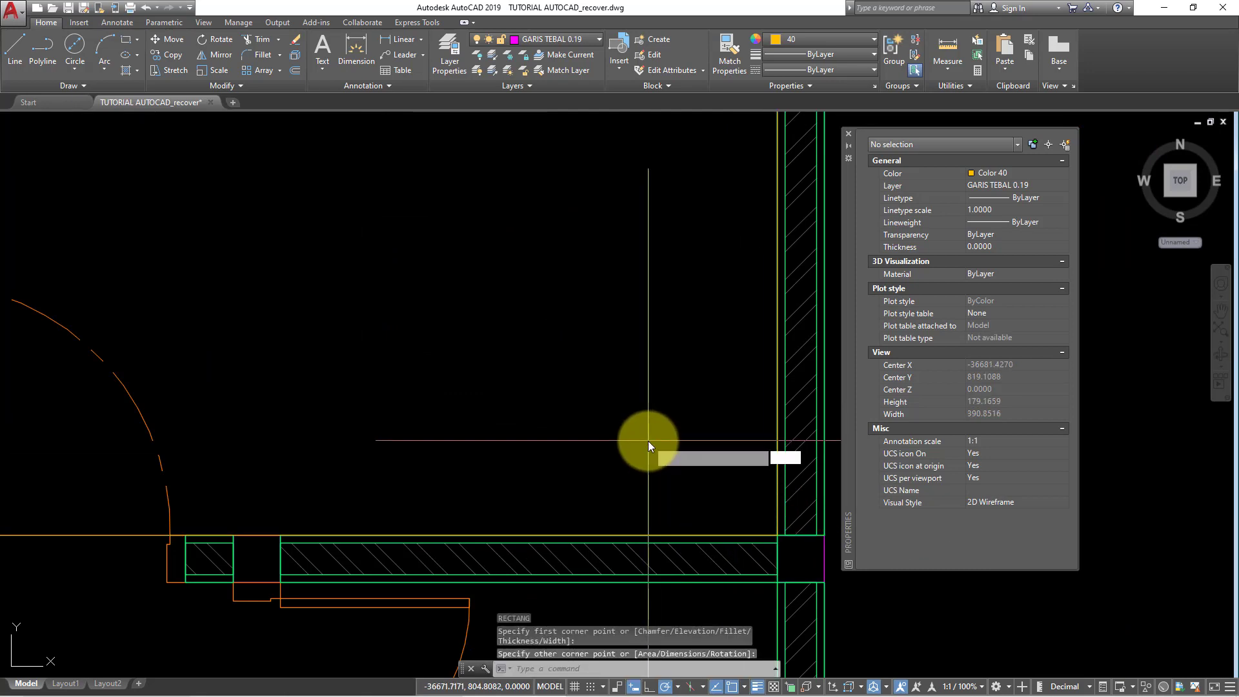
Offset the new room rectangle 2 units inward
type("o")
key("Return")
type("2")
key("Return")
left_click(94, 535)
left_click(312, 397)
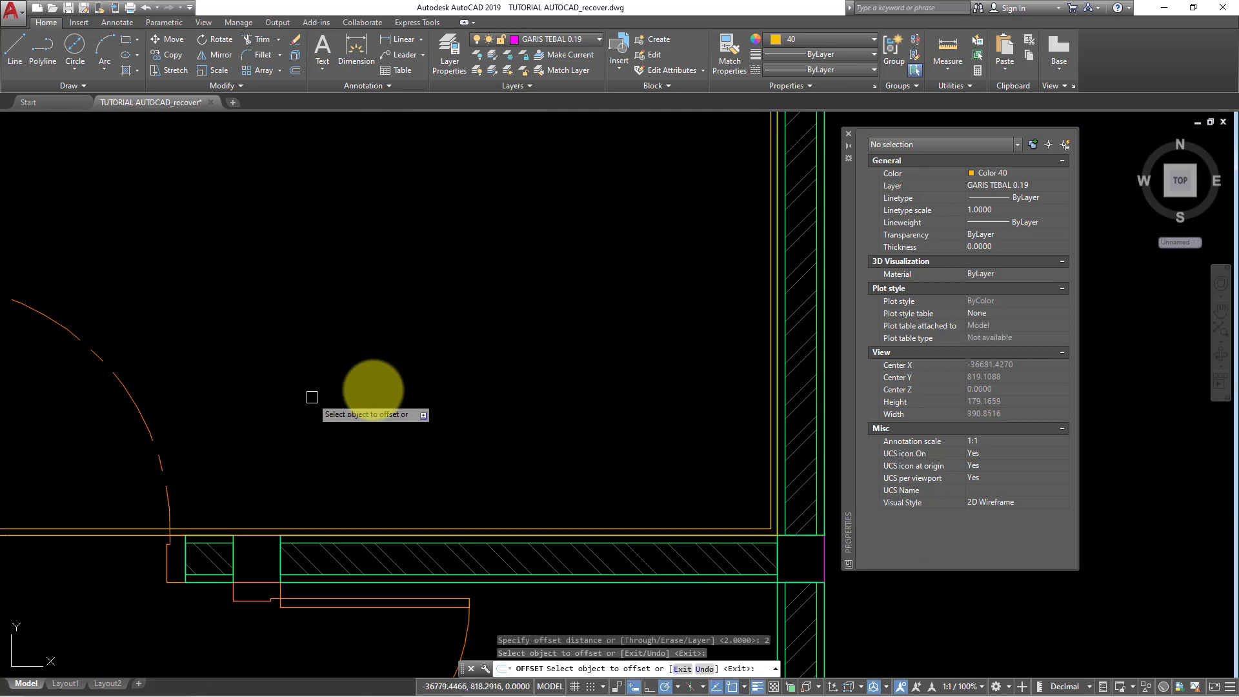
scroll(520, 379, "down", 3)
scroll(534, 432, "down", 1)
key("Escape")
key("Escape")
type("MA")
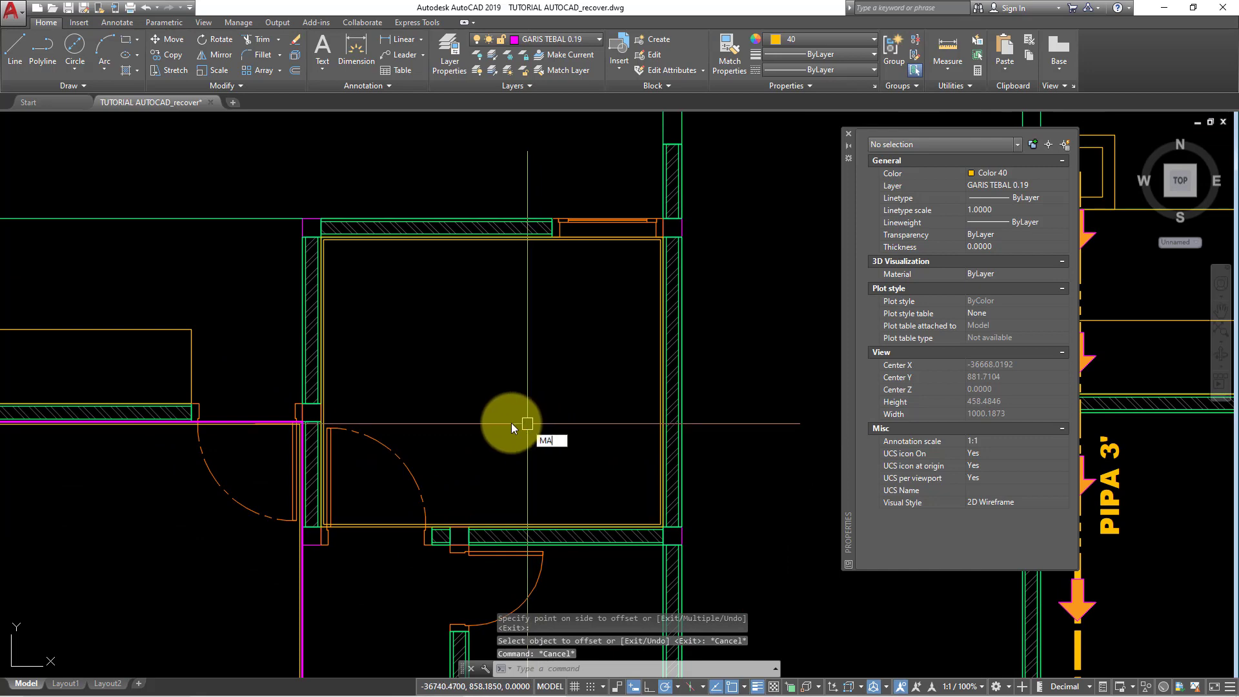
Match the magenta outline's properties onto the inner rectangle, then pan to another room
key("Return")
scroll(243, 429, "up", 2)
scroll(254, 421, "up", 2)
scroll(254, 429, "up", 2)
left_click(446, 402)
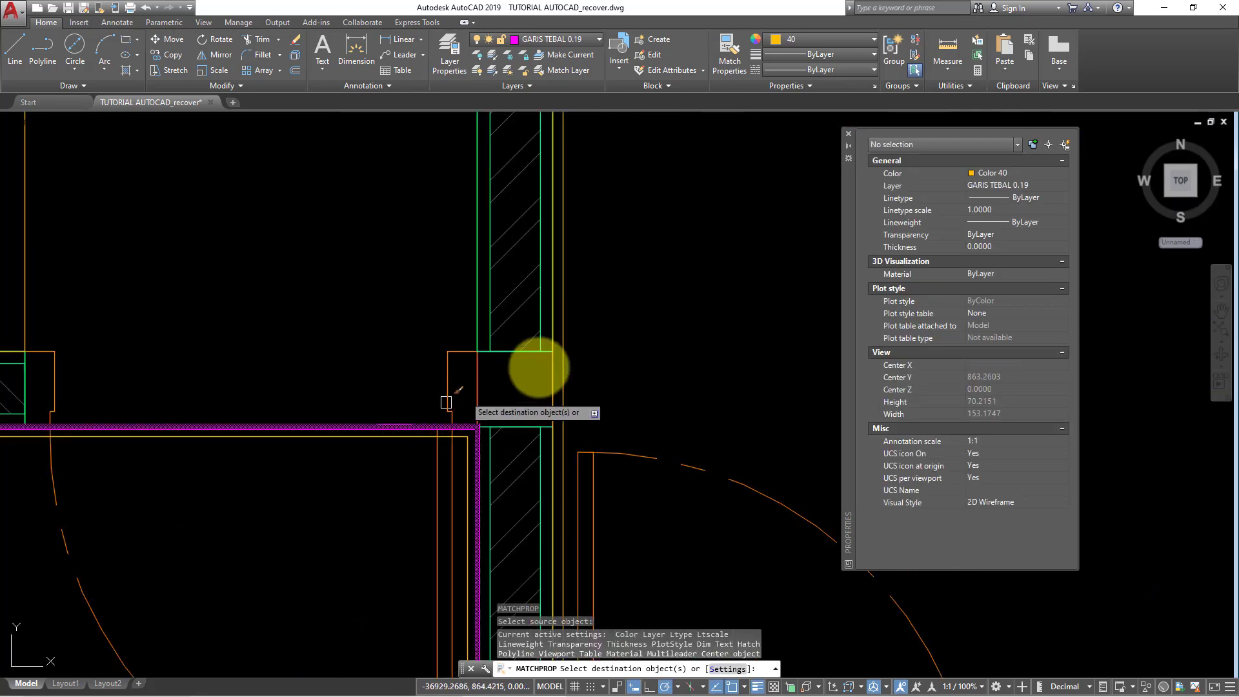
scroll(553, 395, "down", 2)
scroll(686, 318, "down", 4)
scroll(709, 344, "down", 3)
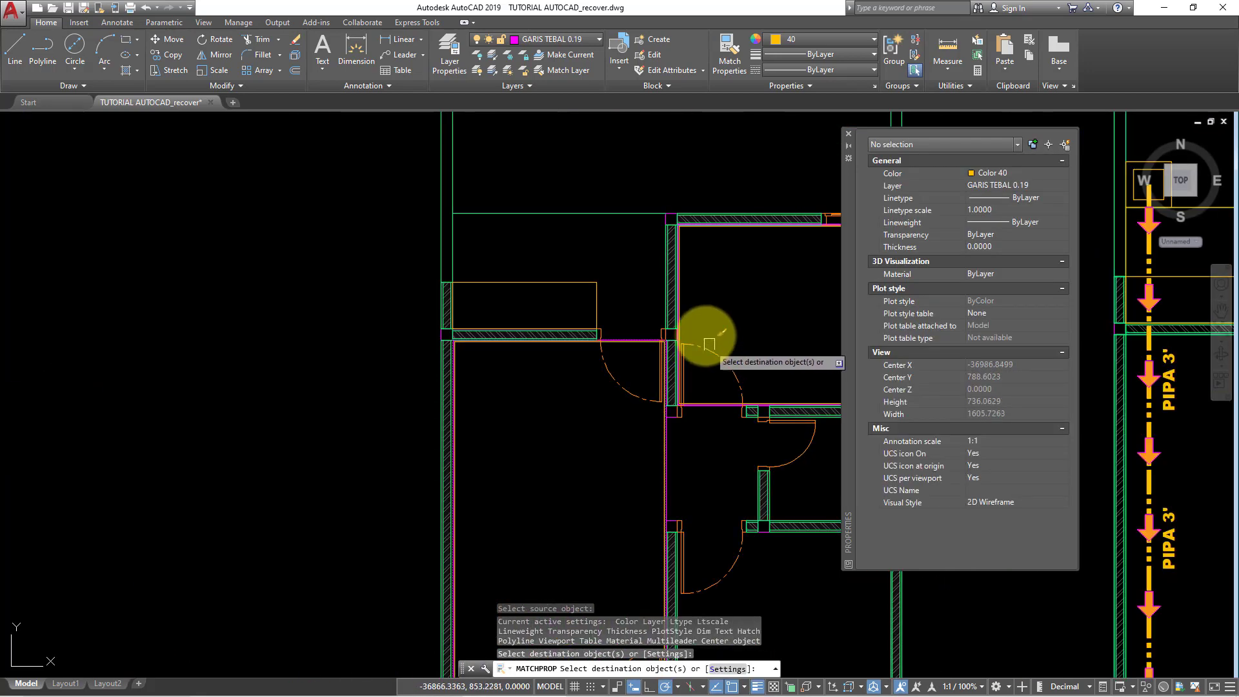
key("Escape")
mouse_move(709, 344)
middle_mouse_down()
mouse_move(531, 457)
mouse_move(619, 452)
mouse_move(563, 363)
middle_mouse_up()
type("REC")
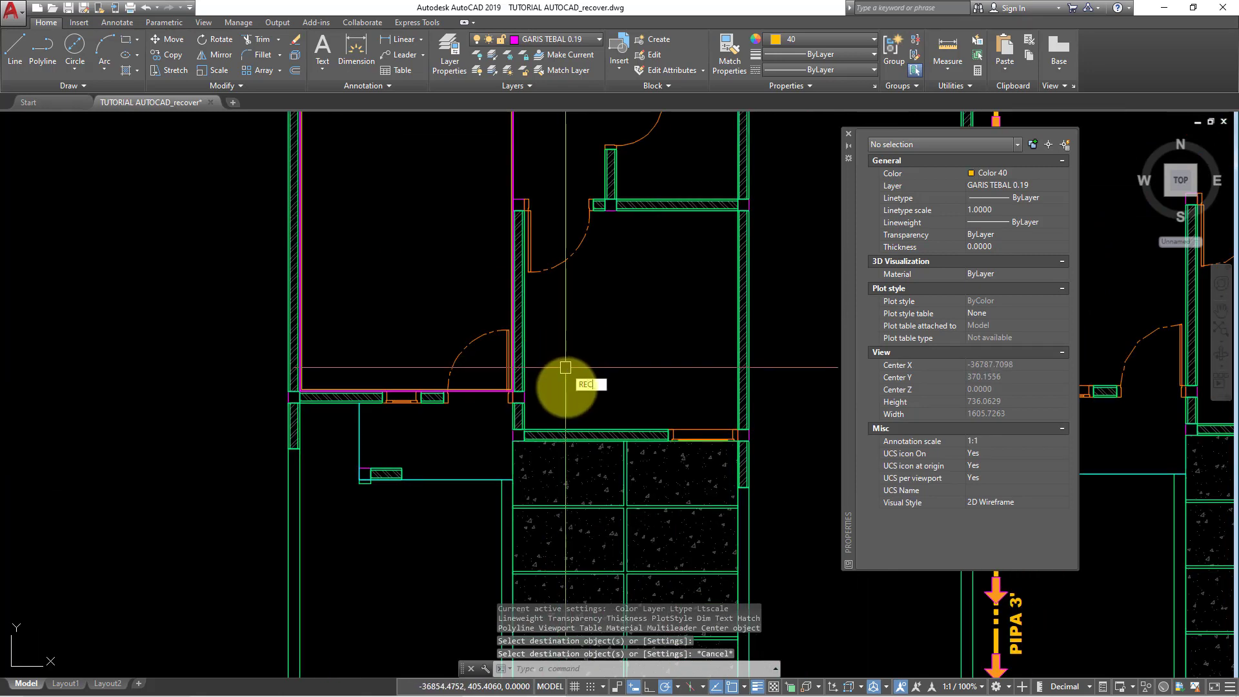
Trace a rectangle between the next room's two inner wall corners
key("Return")
scroll(548, 396, "up", 2)
scroll(420, 473, "up", 3)
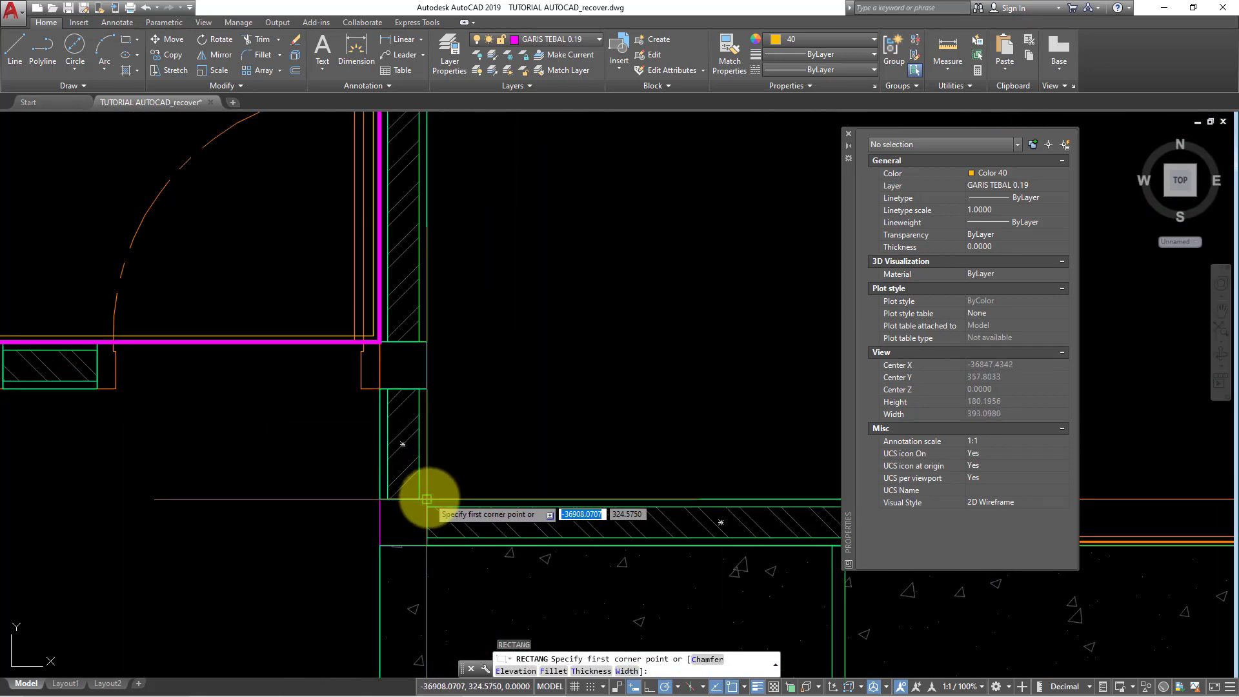
left_click(429, 484)
scroll(540, 410, "down", 3)
scroll(631, 332, "up", 2)
scroll(697, 249, "up", 3)
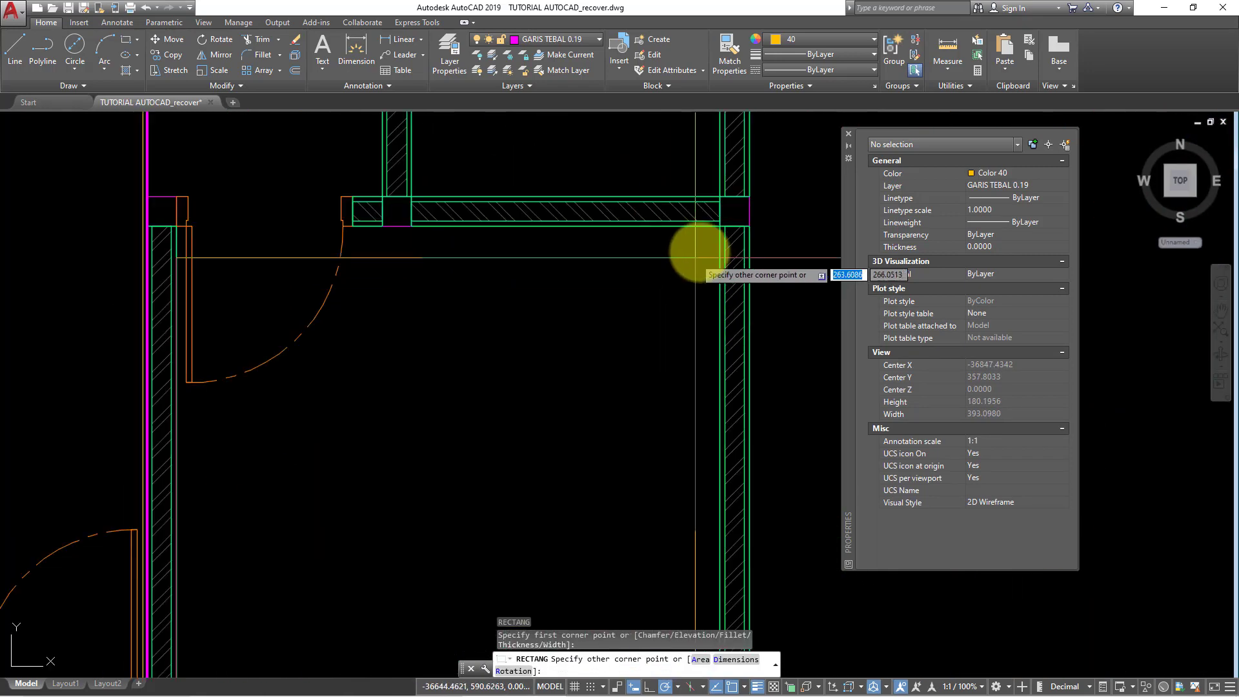
left_click(720, 226)
scroll(610, 319, "down", 2)
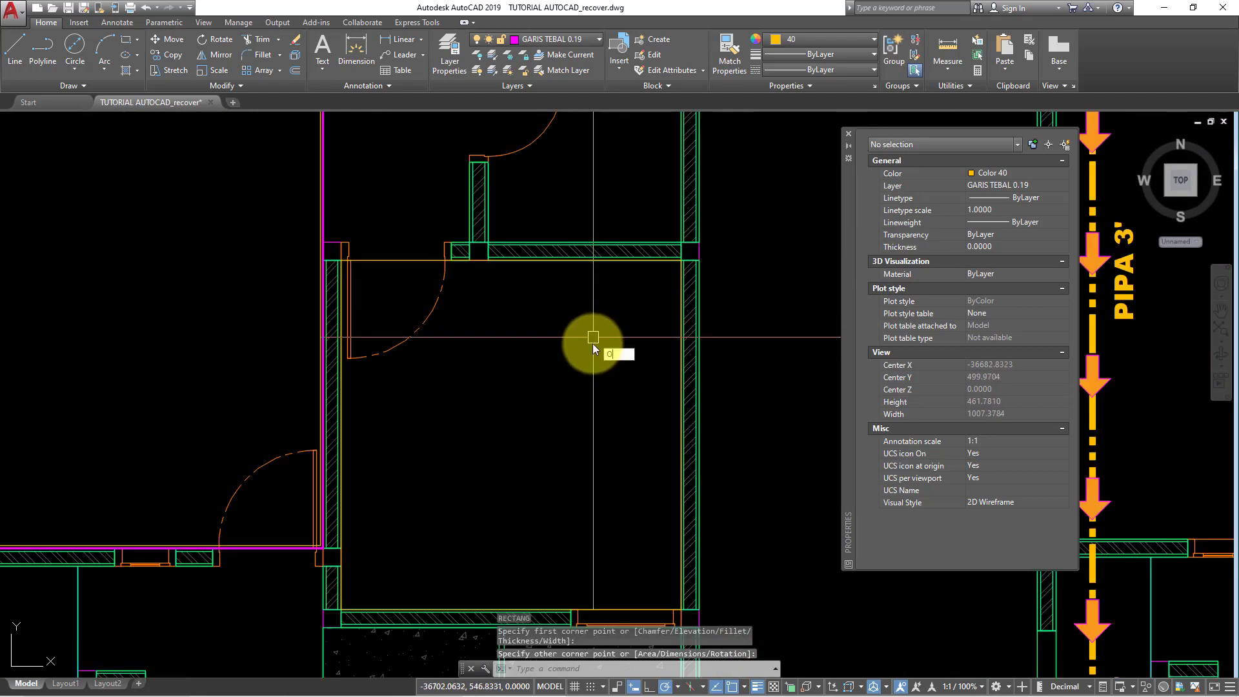
Offset the new room rectangle 2 units inward
key("Return")
type("2")
key("Return")
left_click(387, 261)
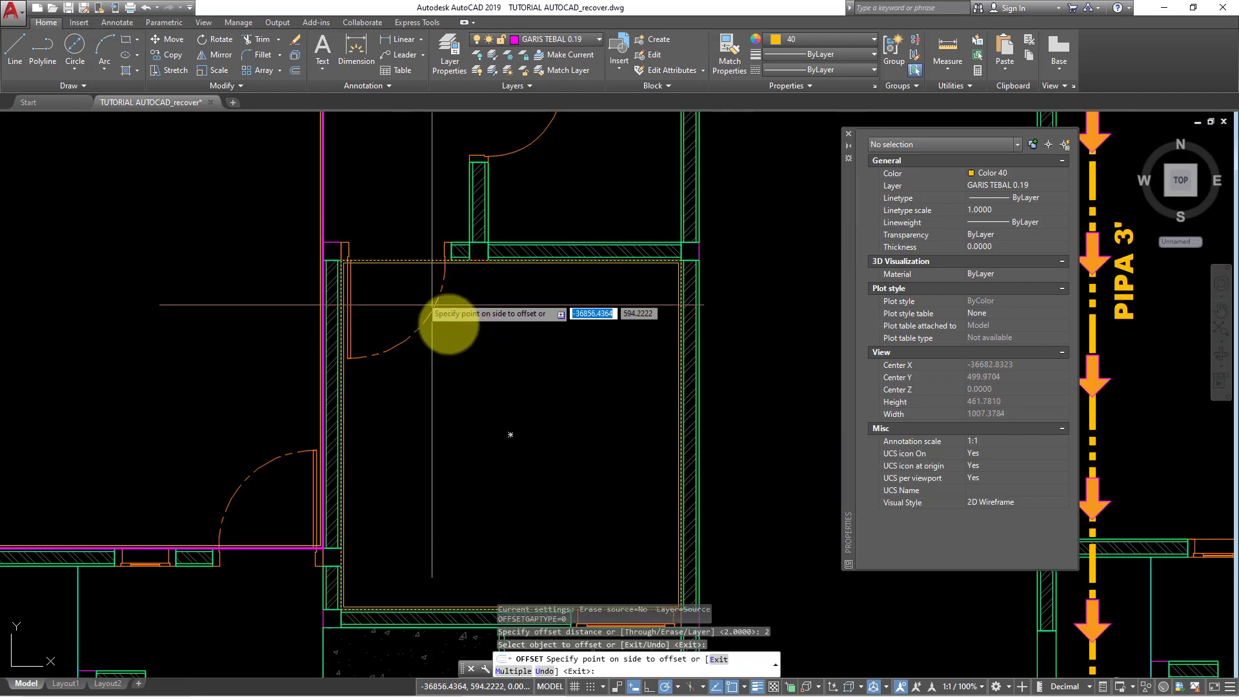
left_click(452, 329)
scroll(540, 429, "up", 1)
key("Escape")
scroll(401, 324, "up", 2)
key("Escape")
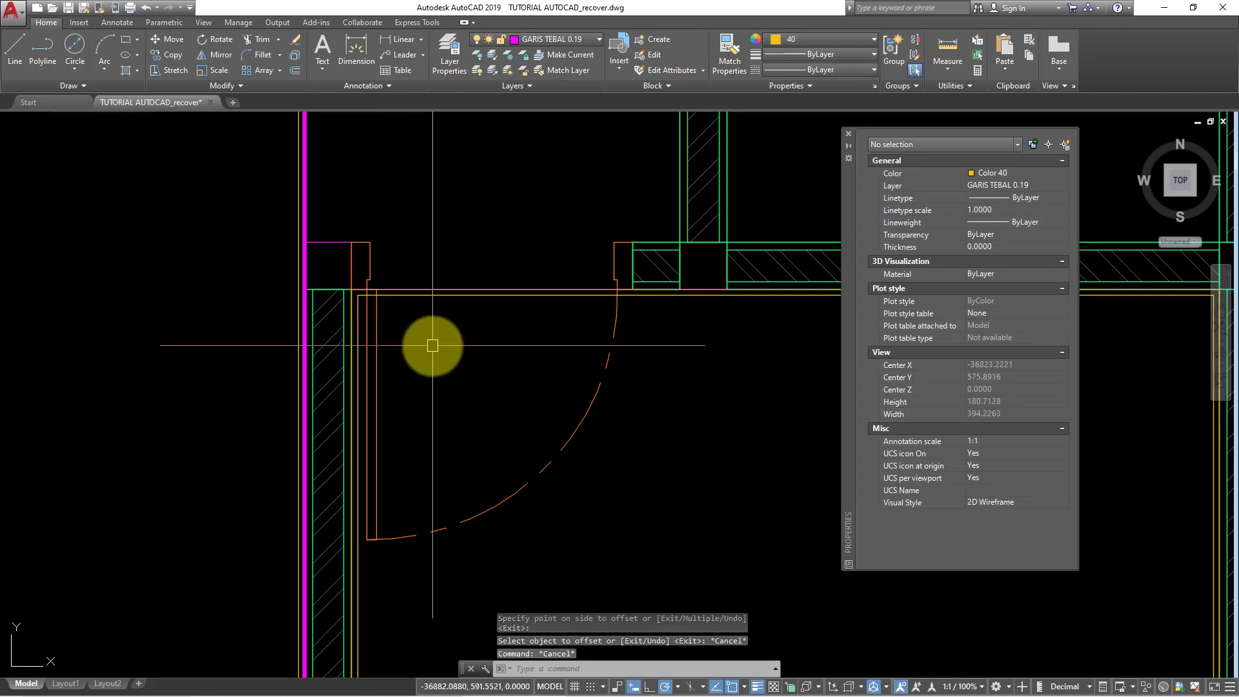
Match the inner outline to the thick magenta wall line using MATCHPROP (MA)
type("ma")
key("Return")
scroll(291, 321, "up", 2)
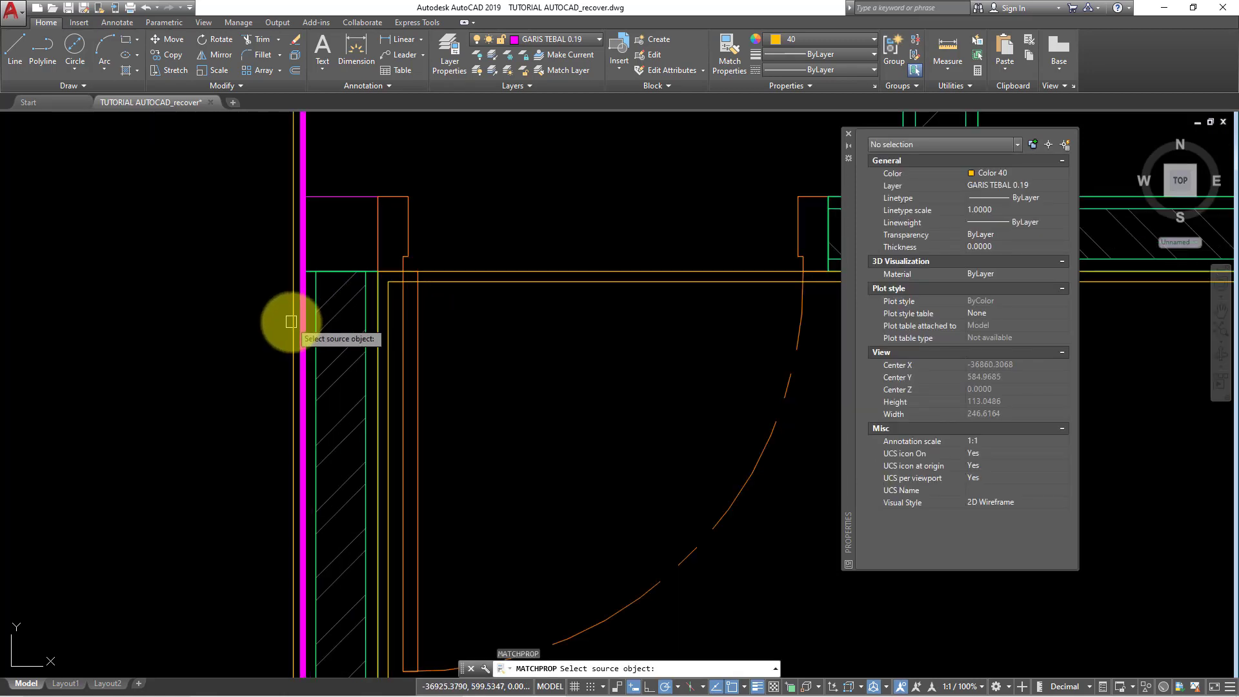
left_click(300, 327)
key("Escape")
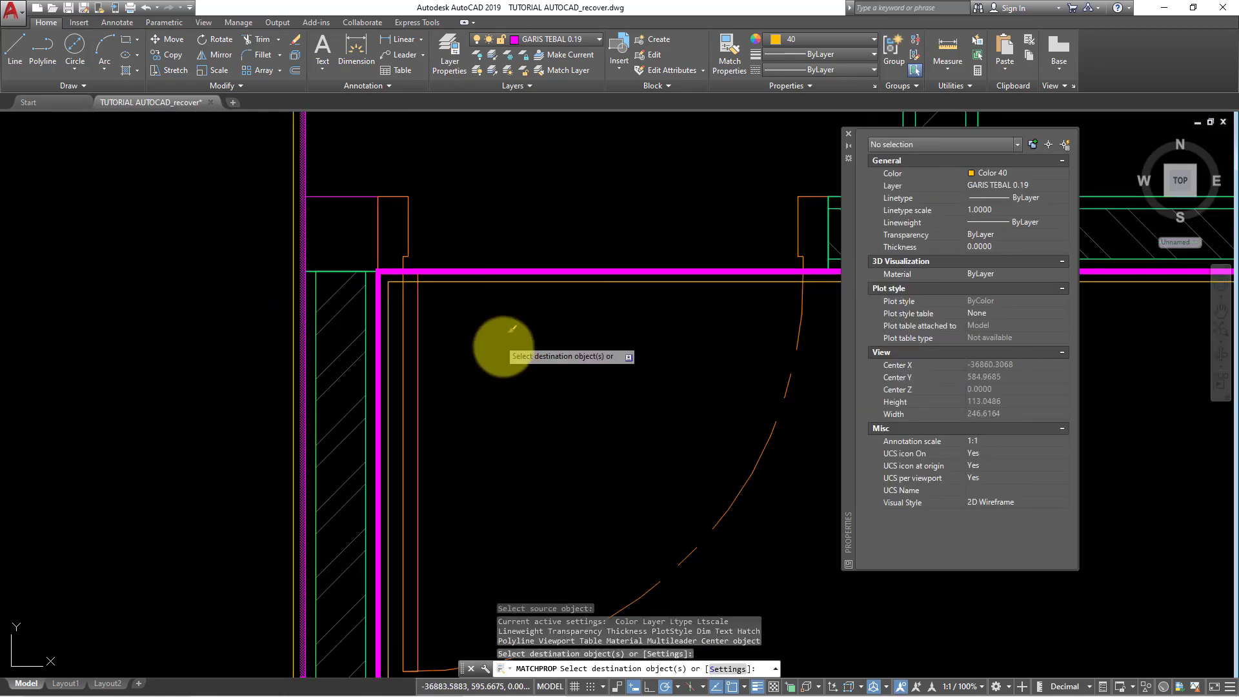
scroll(523, 361, "down", 3)
mouse_move(523, 360)
middle_mouse_down()
mouse_move(526, 506)
mouse_move(525, 323)
mouse_move(579, 337)
middle_mouse_up()
Abandon a stray rectangle, then offset the room rectangle 2 units inward
type("C")
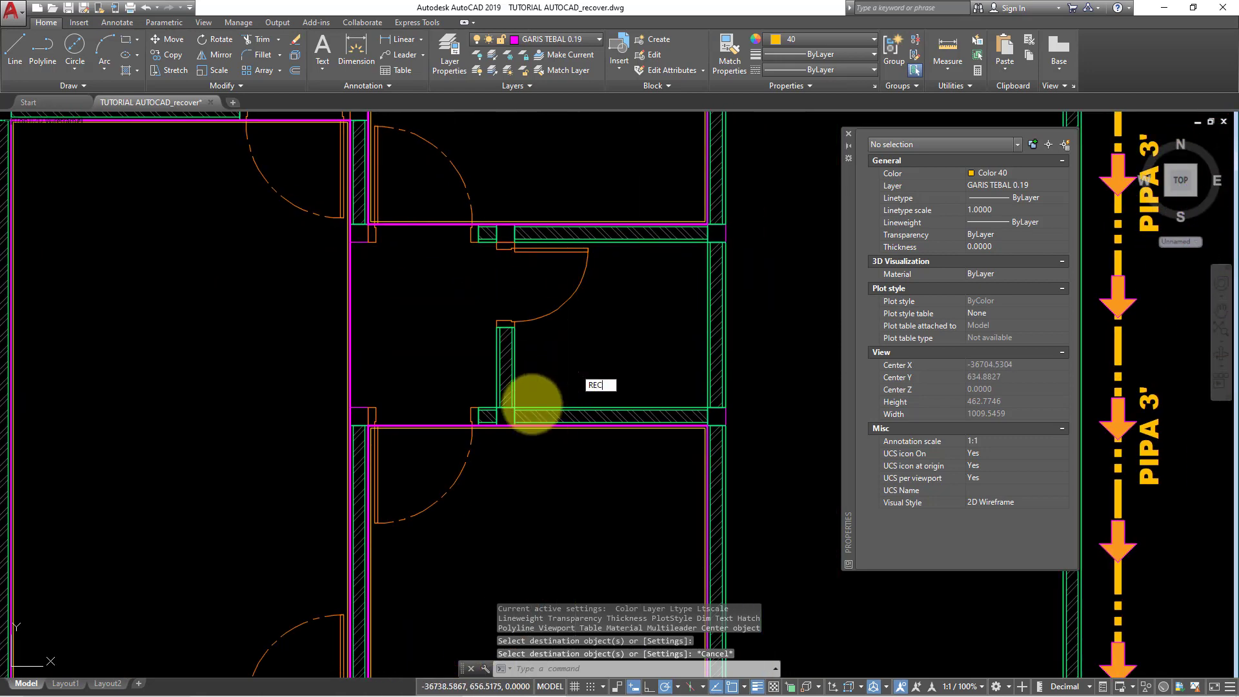
key("Return")
scroll(519, 404, "up", 2)
left_click(513, 407)
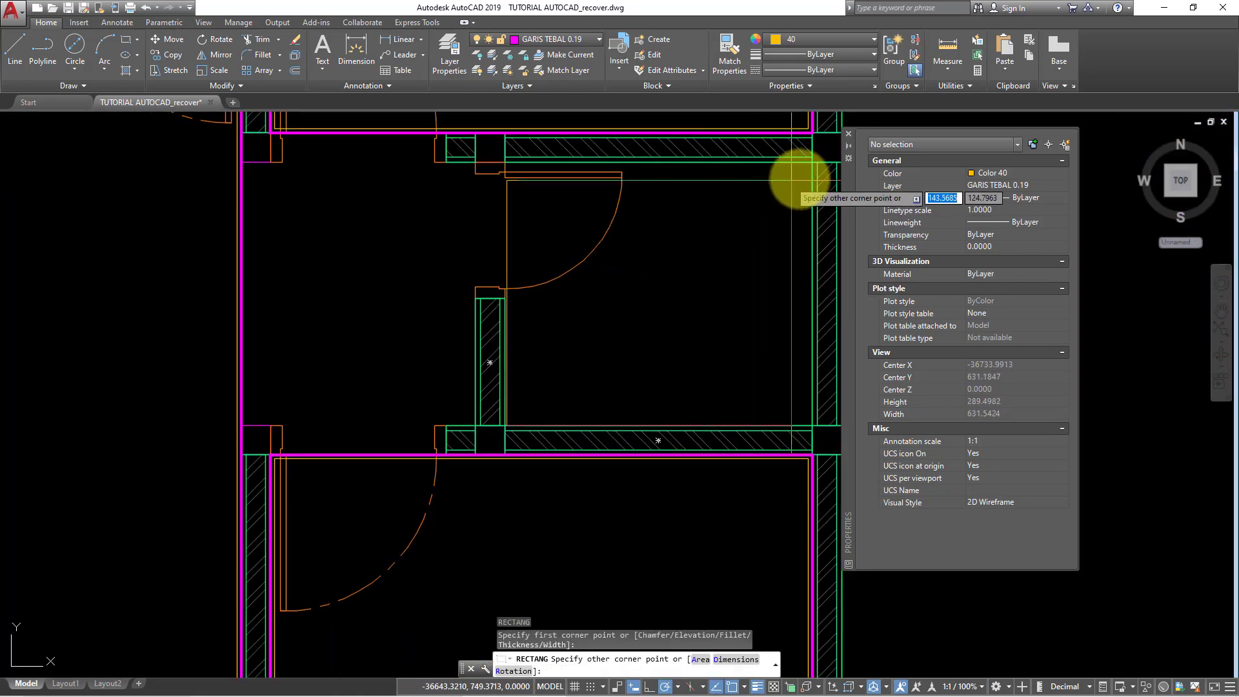
key("Escape")
middle_click_drag(723, 276, 678, 319)
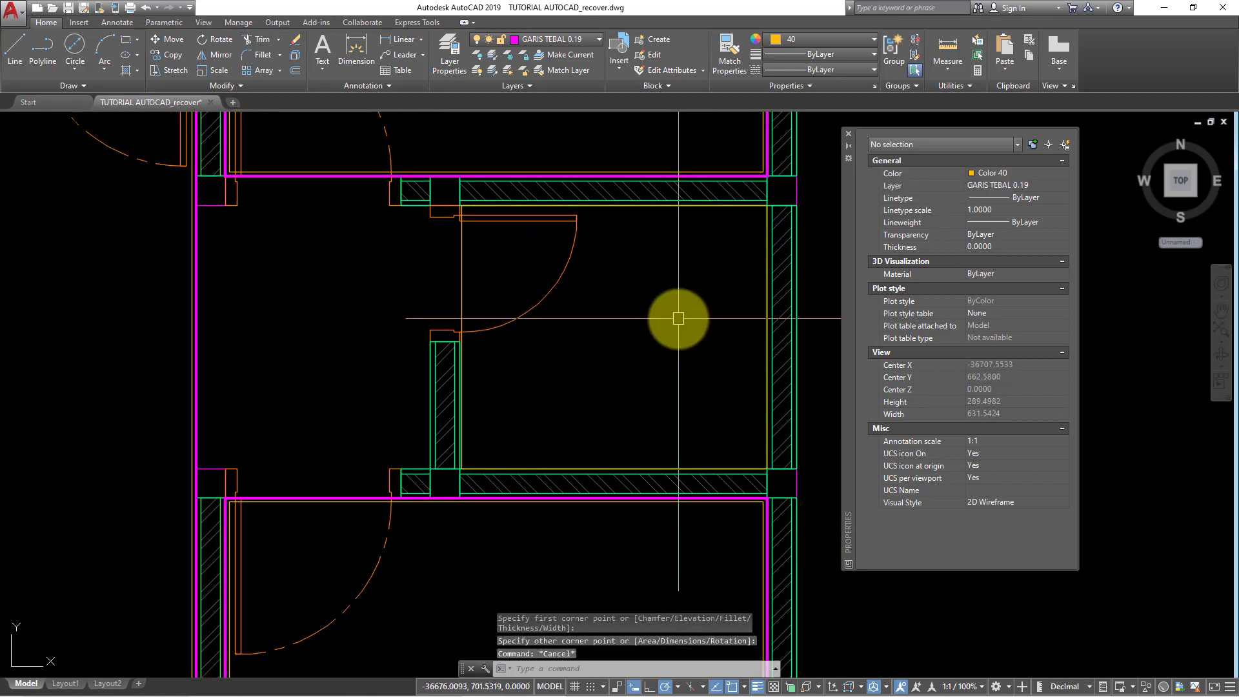
type("O")
key("Return")
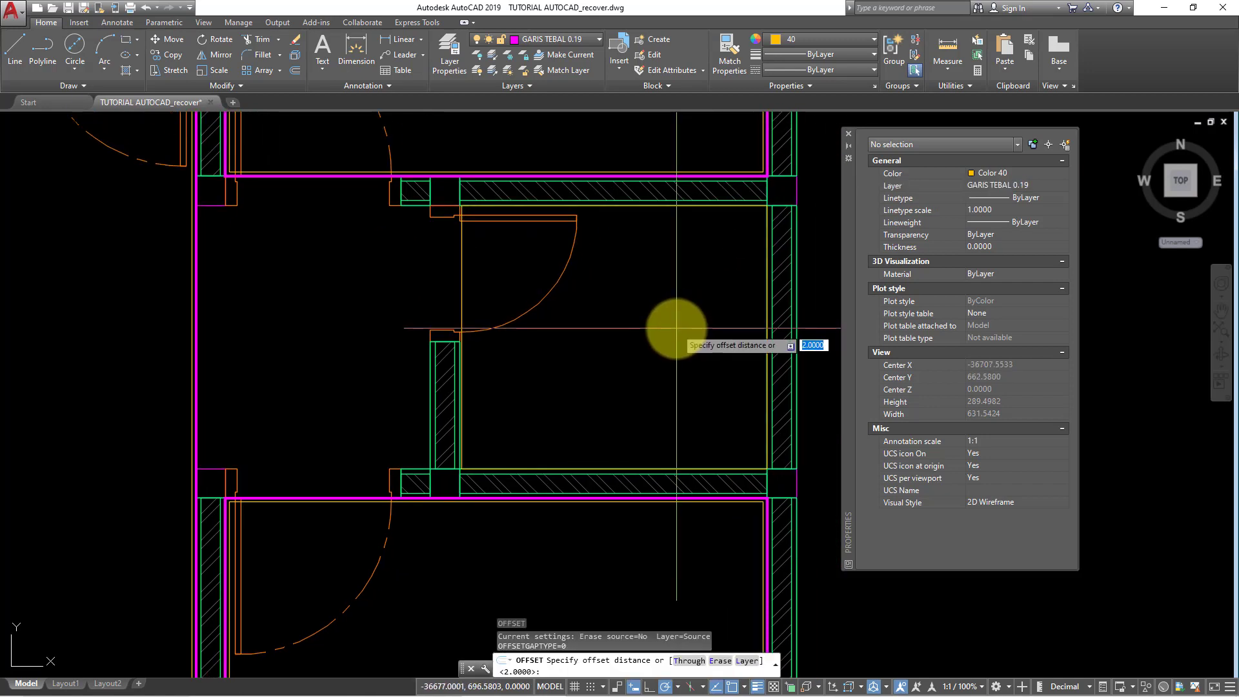
key("Return")
left_click(462, 269)
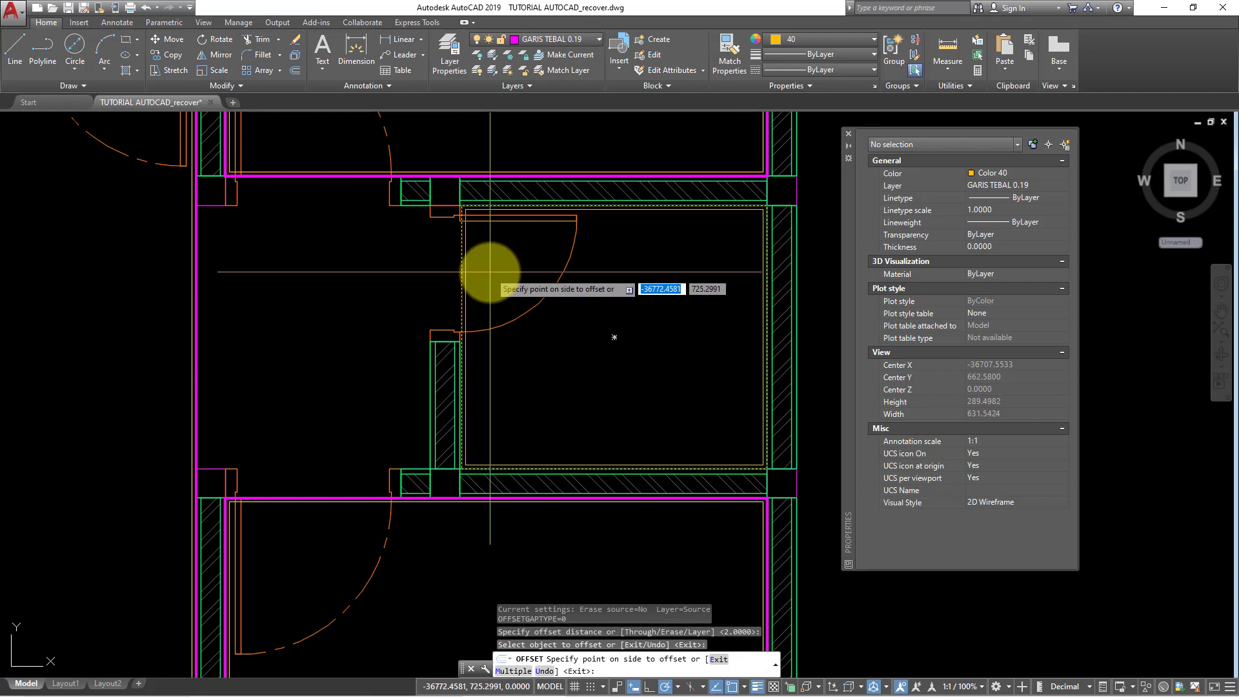
key("Escape")
type("M")
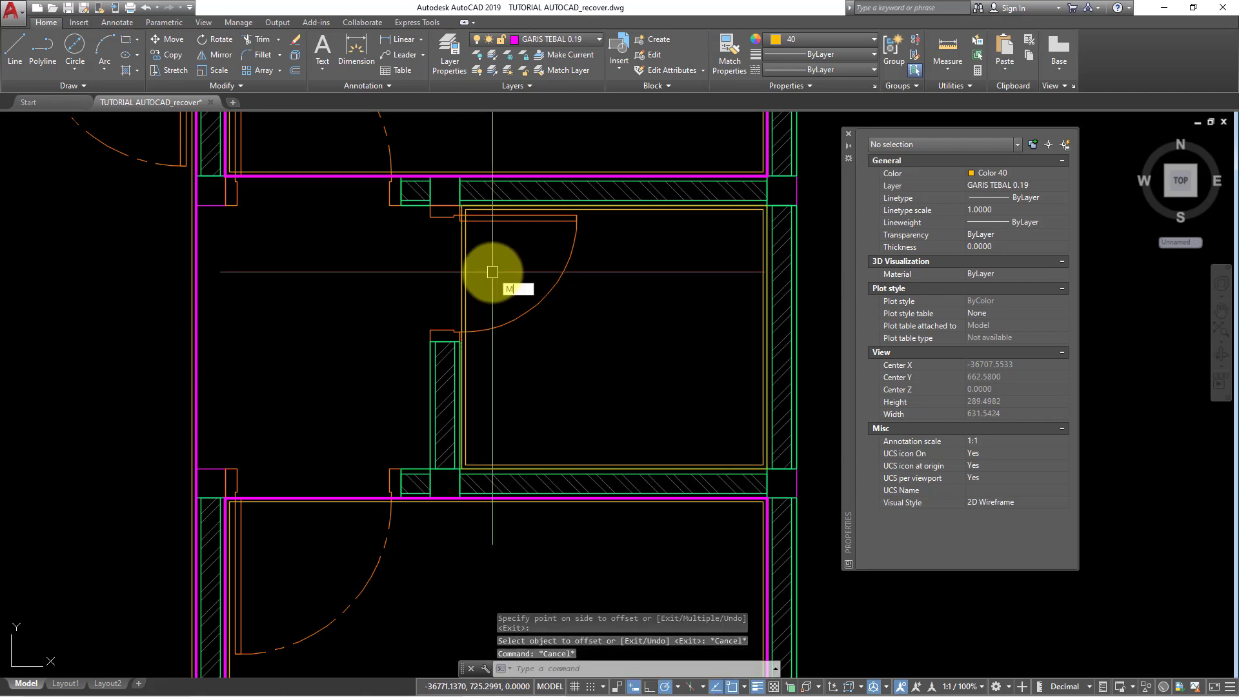
Give the room's inner outline the magenta wall line style
type("a")
key("Return")
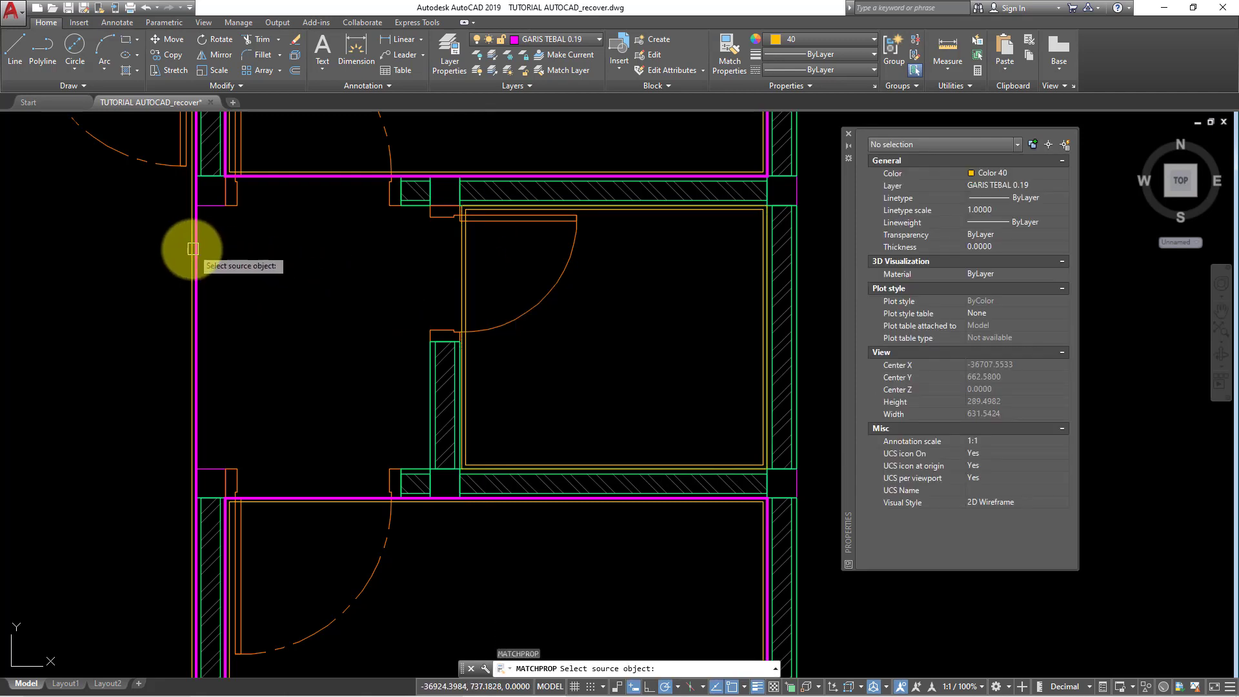
left_click(197, 252)
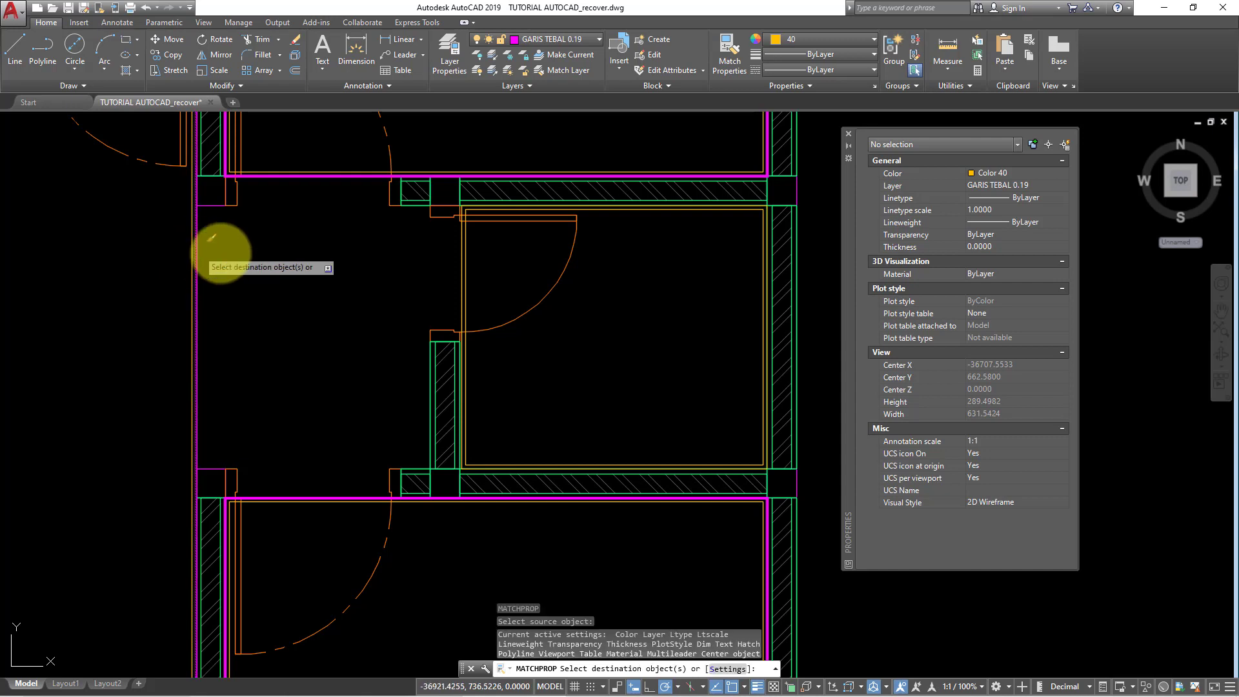
left_click(456, 241)
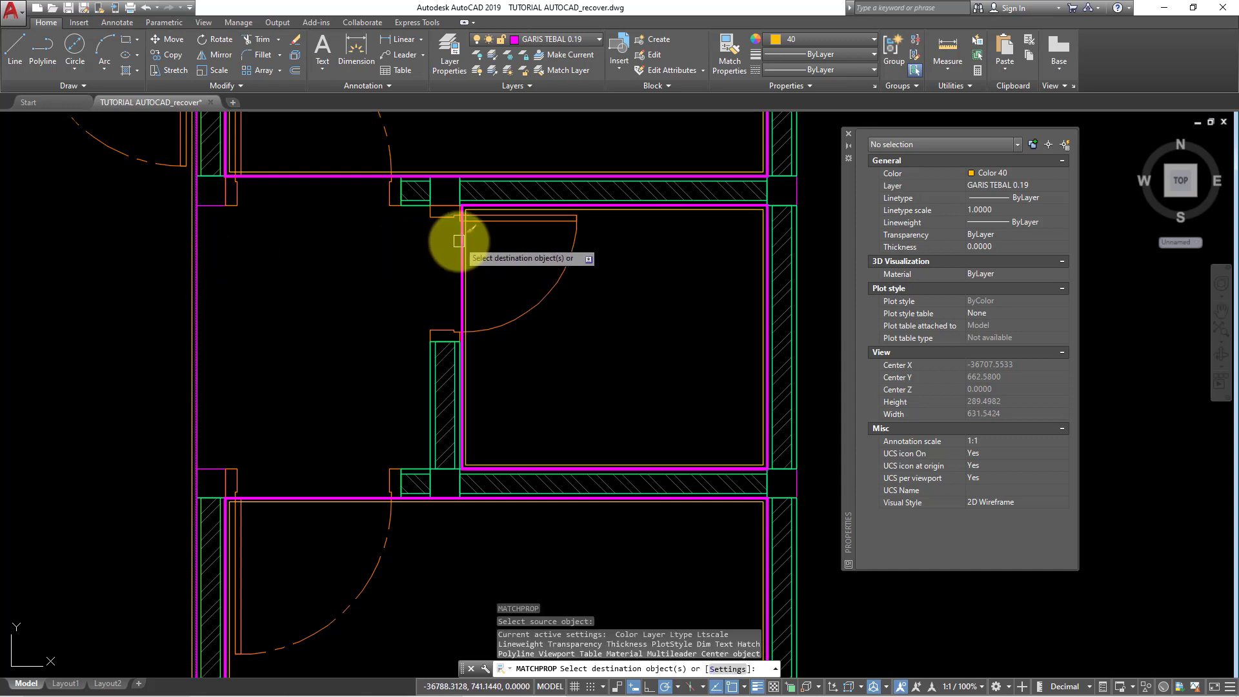
key("Escape")
key("Escape")
key("Escape")
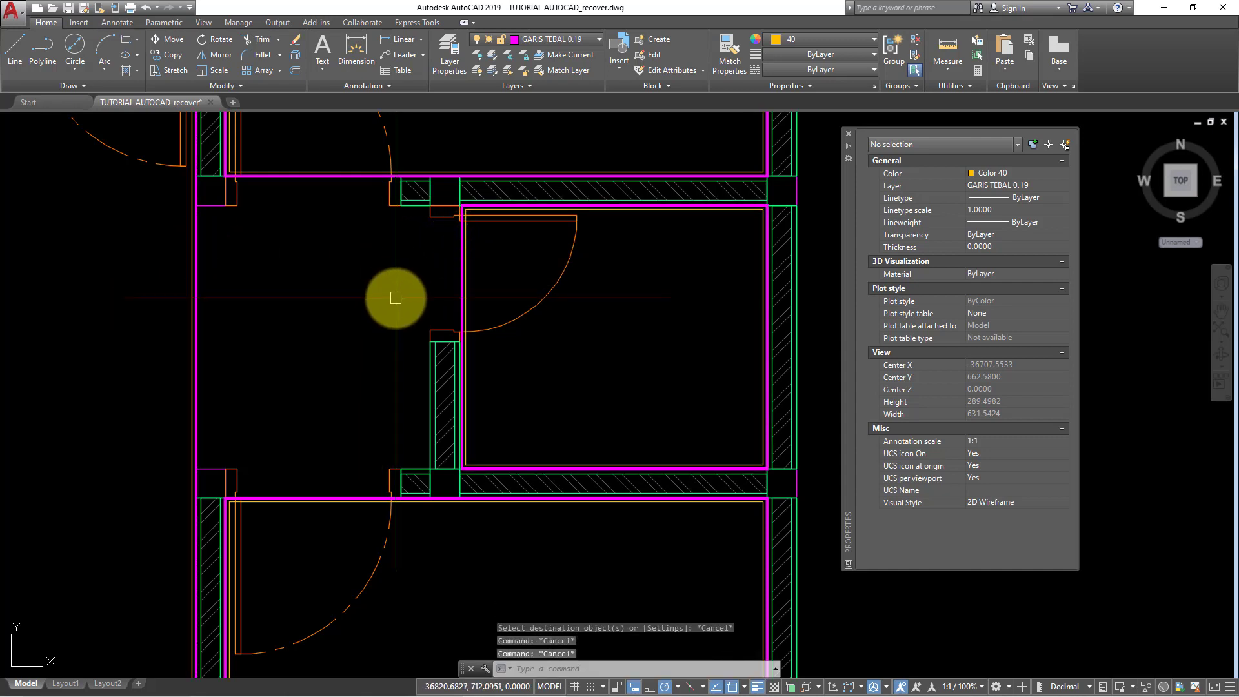
type("REC")
Trace the large left room's rectangle and offset it 2 units inward
key("Return")
left_click(225, 469)
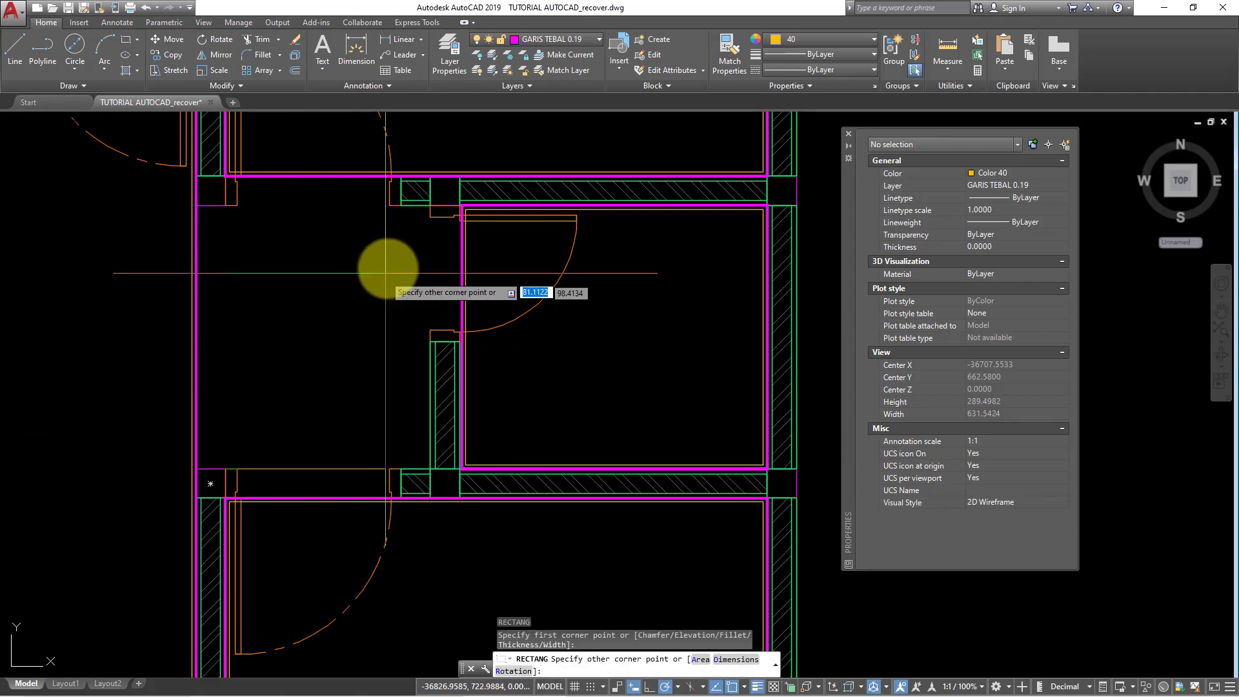
key("Escape")
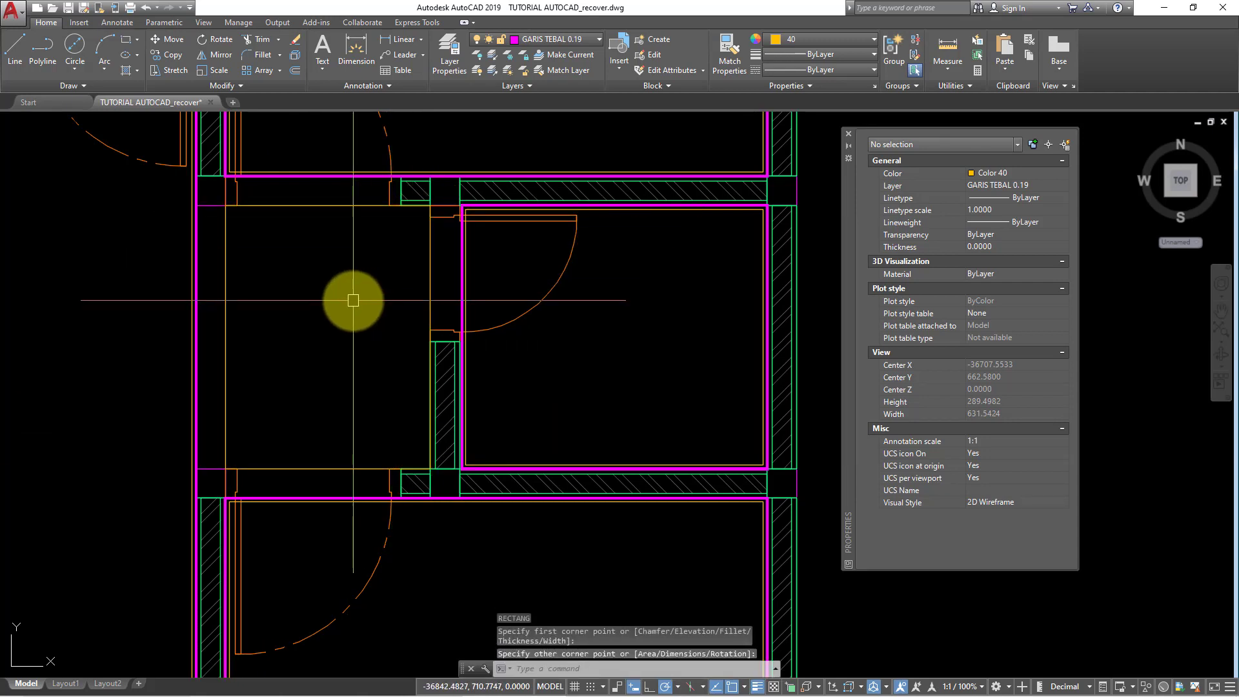
key("Escape")
type("o")
key("Return")
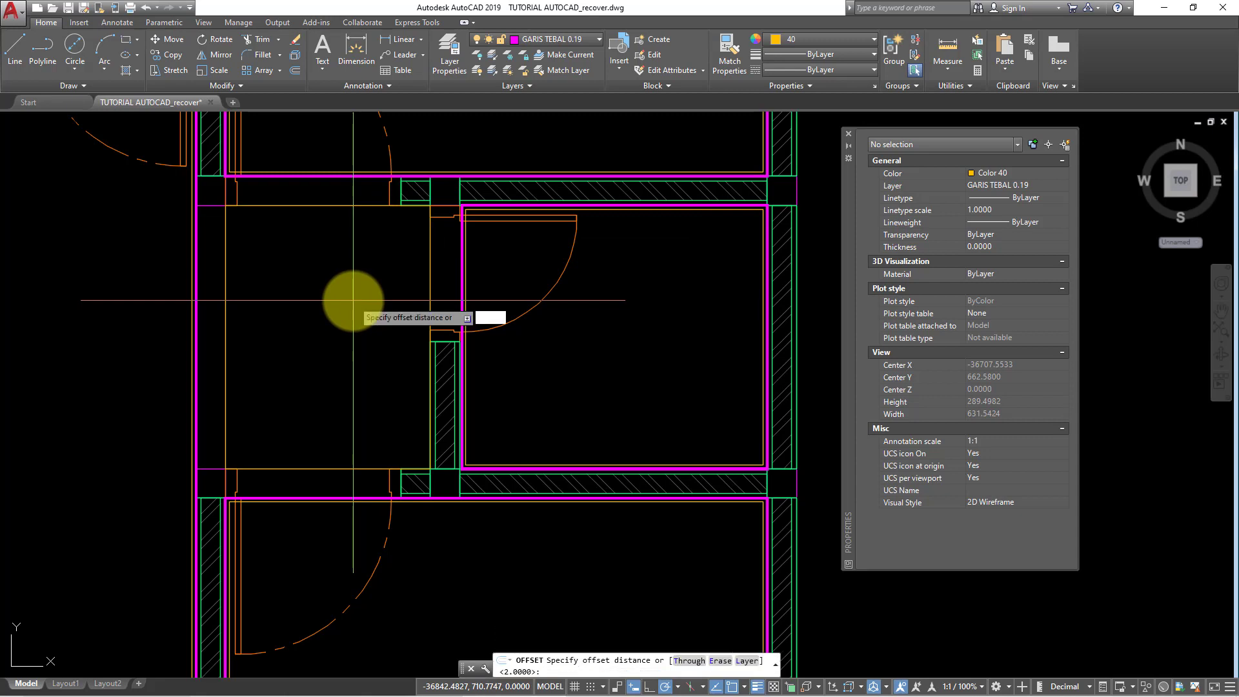
type("2")
key("Return")
left_click(227, 282)
left_click(291, 277)
key("Escape")
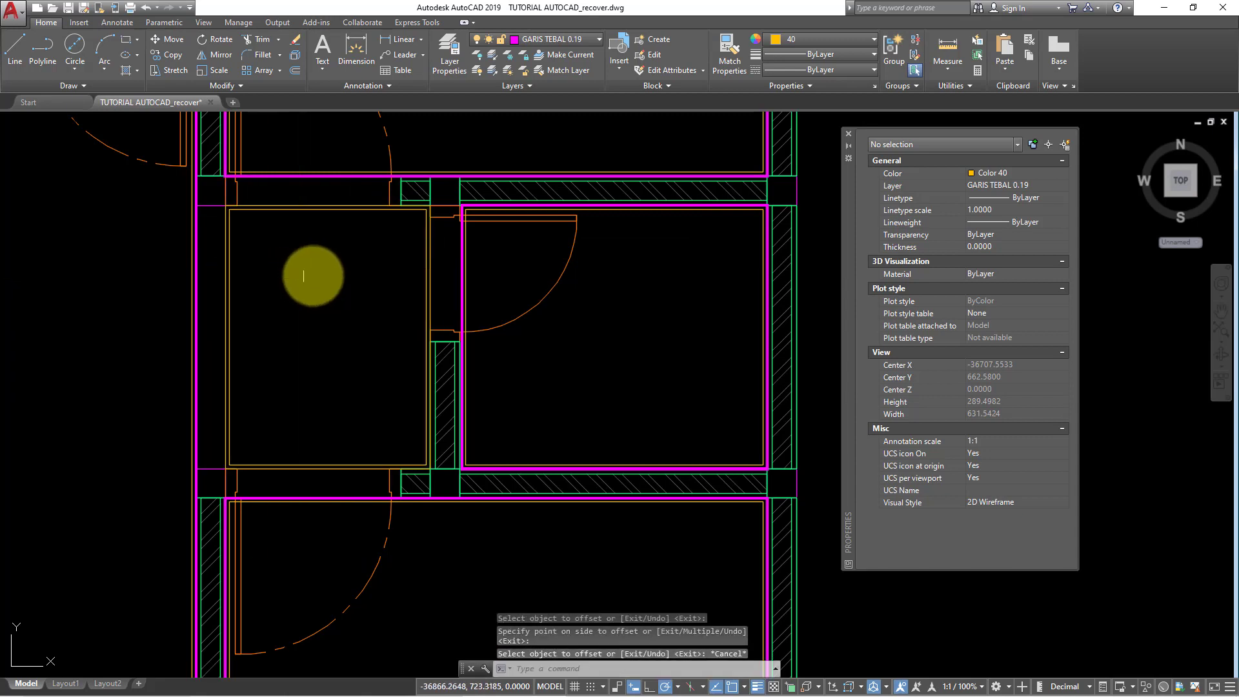
key("Escape")
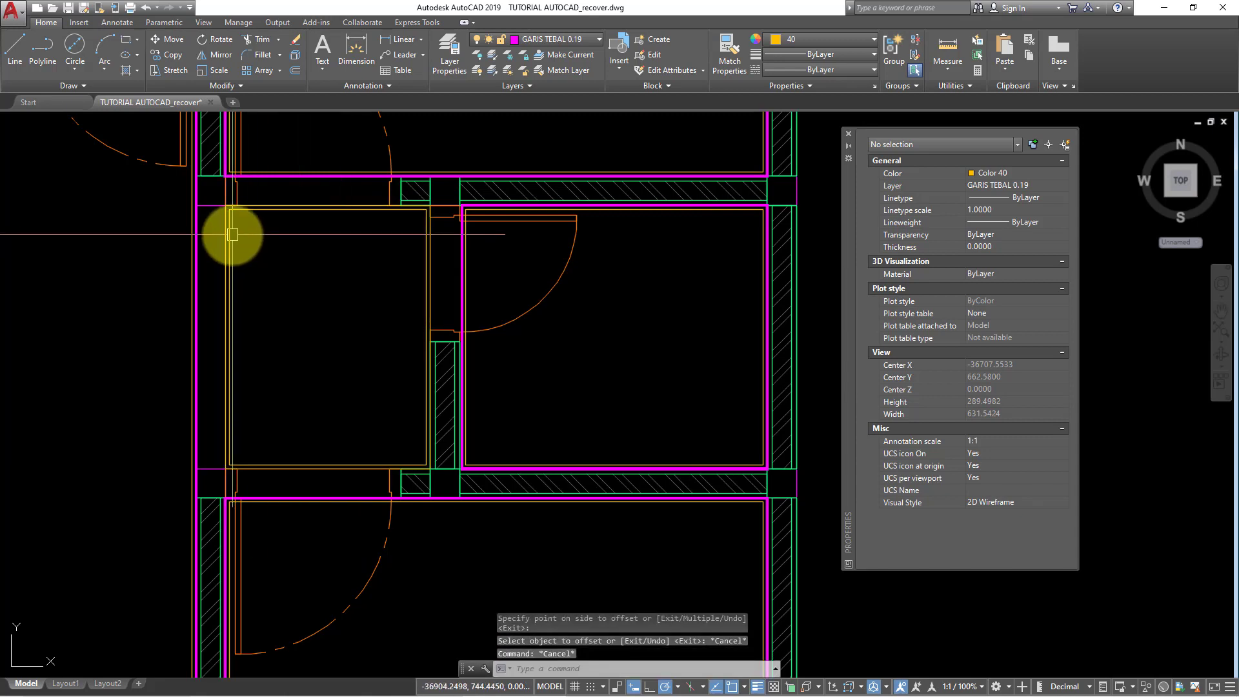
Erase the unwanted inner rectangle and give another wall line the magenta style
left_click(231, 234)
key("Return")
scroll(348, 336, "down", 3)
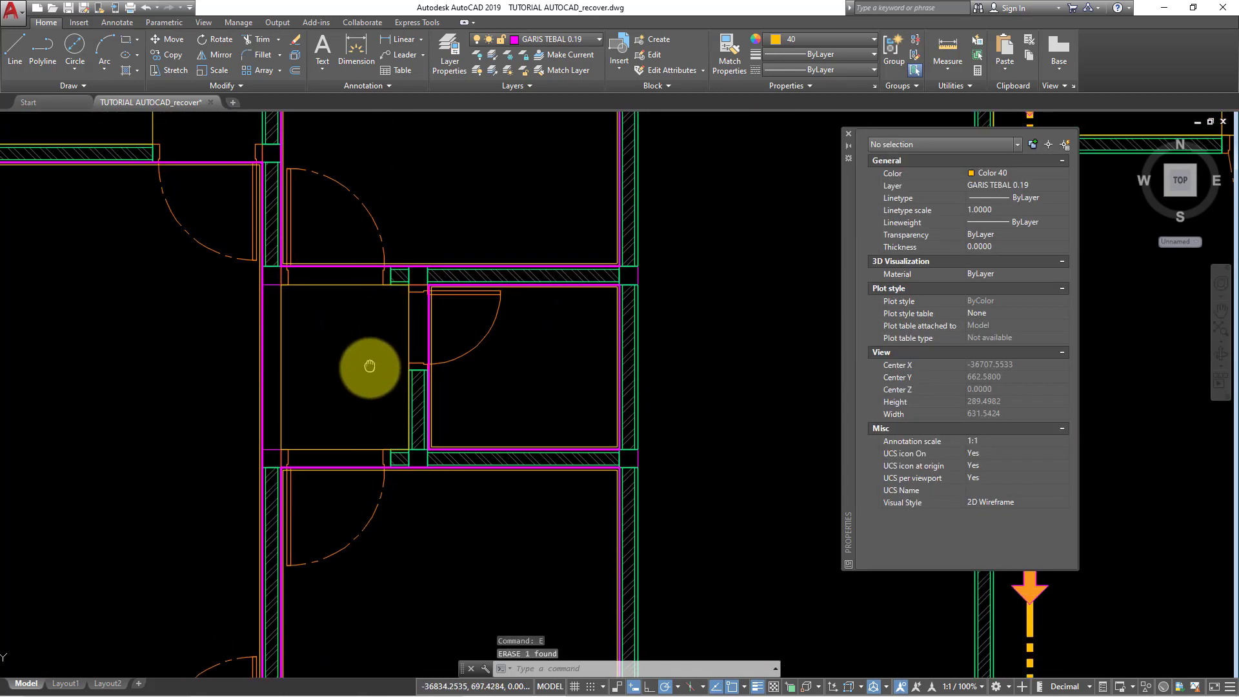
type("MA")
key("Return")
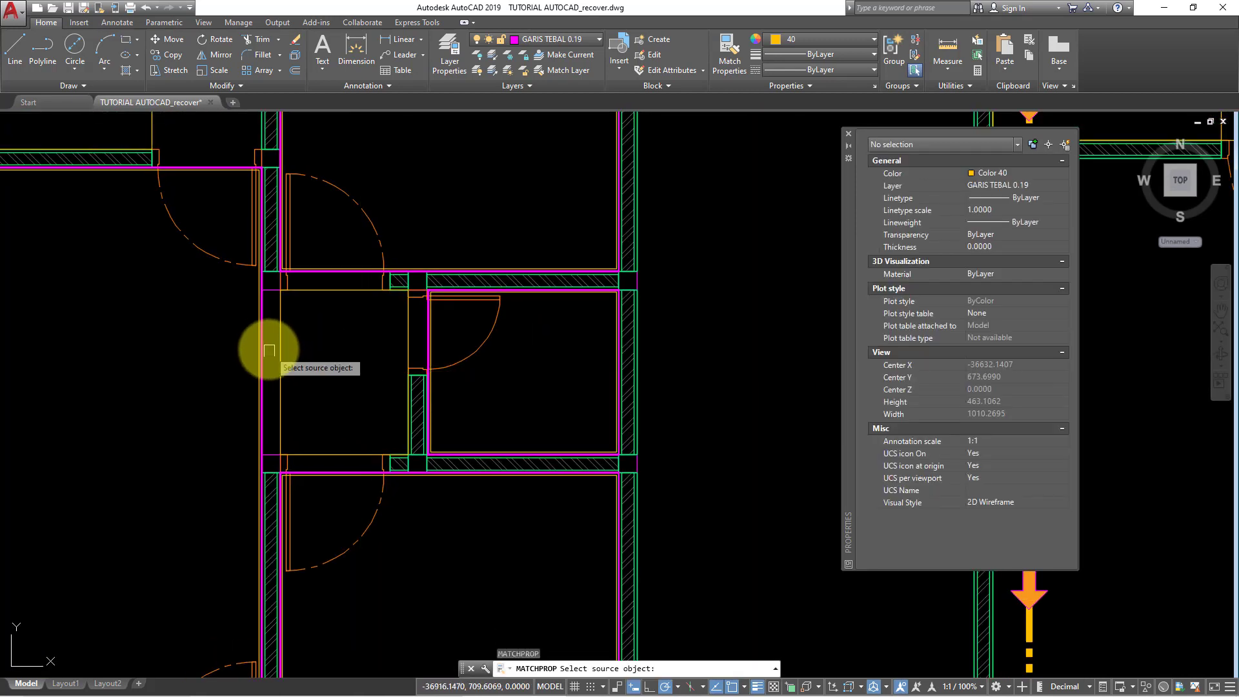
left_click(265, 345)
left_click(280, 345)
scroll(296, 354, "up", 4)
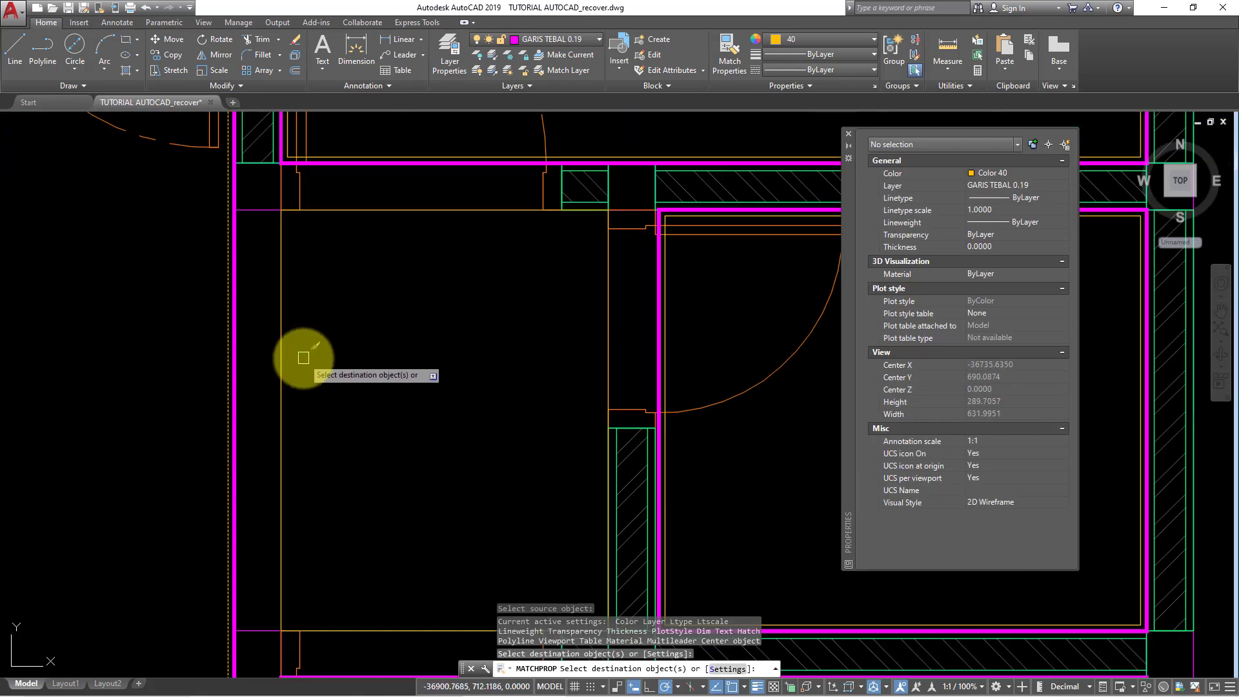
key("Escape")
key("Escape")
type("MA")
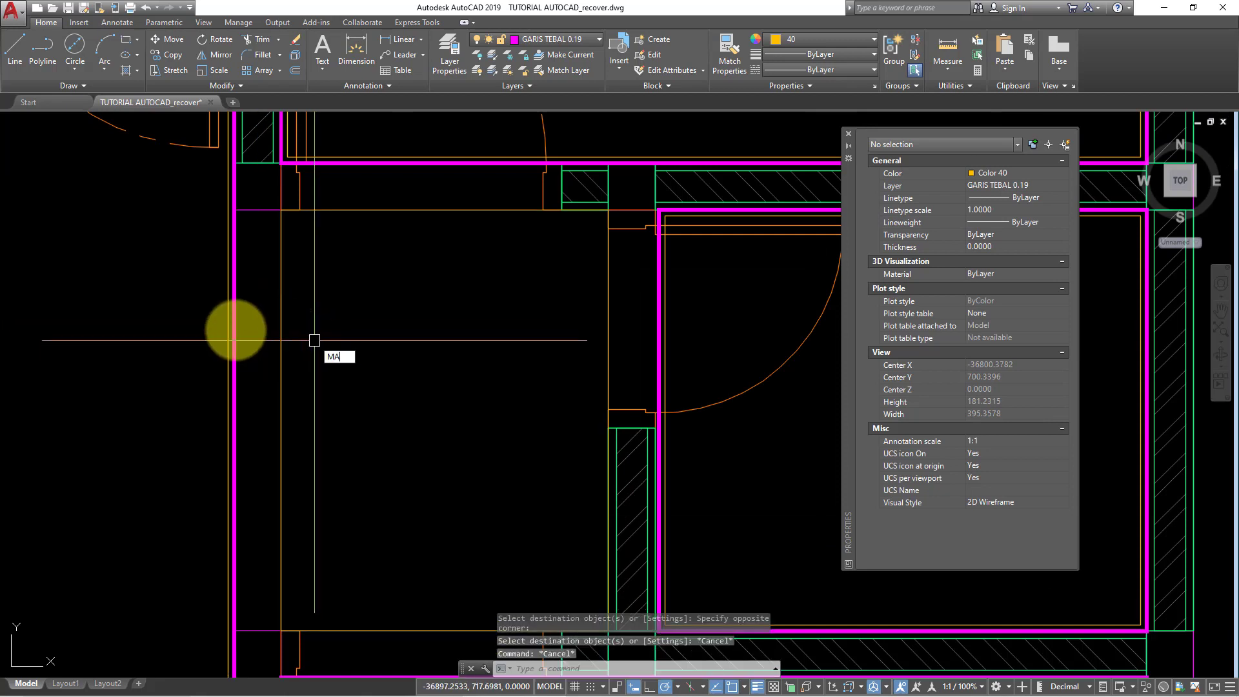
key("Return")
left_click(231, 322)
left_click(238, 322)
key("Escape")
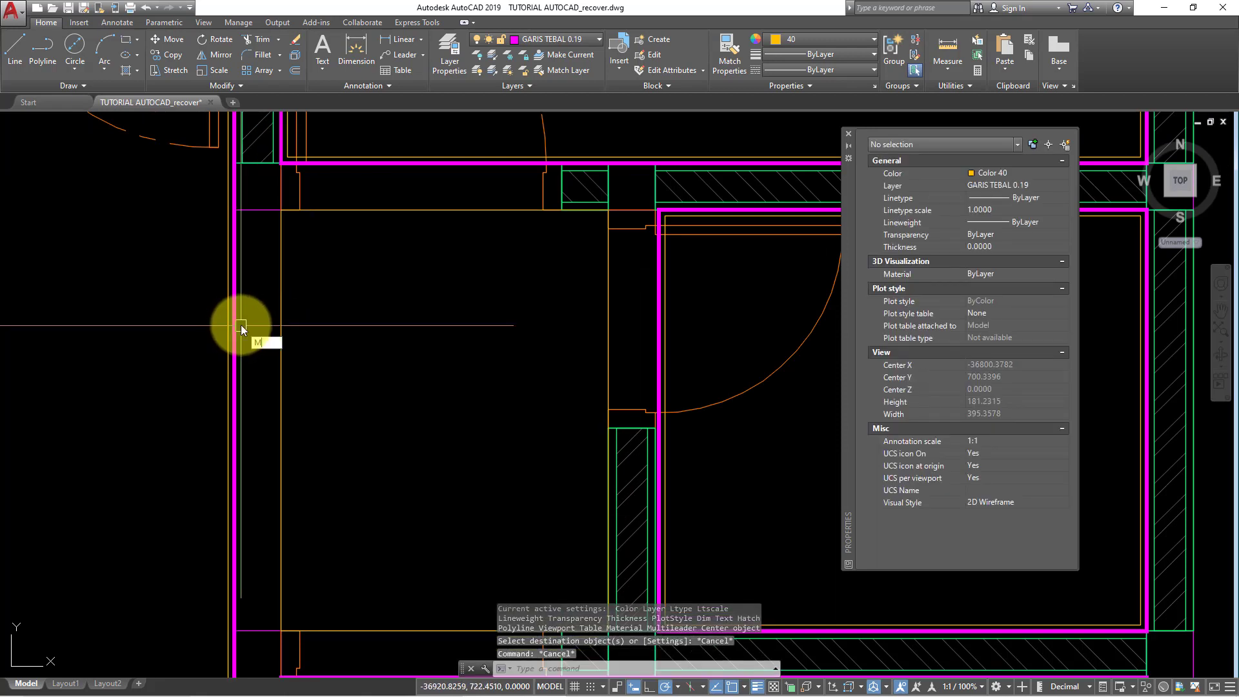
Apply the magenta wall style to one more wall line
type("A")
key("Return")
scroll(232, 320, "up", 3)
scroll(232, 320, "up", 3)
left_click(235, 320)
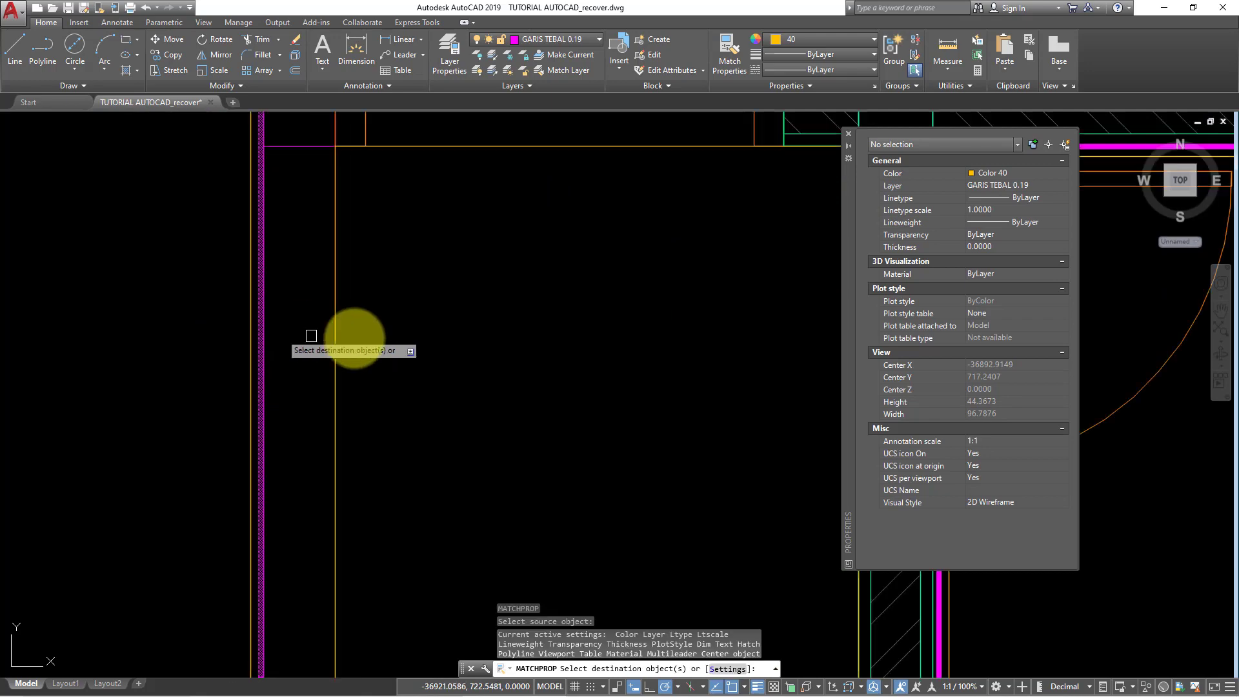
scroll(311, 336, "down", 3)
left_click(327, 318)
key("Escape")
scroll(404, 327, "down", 3)
Copy the KE DRAINASE label into the large left room of the ceiling plan
scroll(392, 318, "down", 3)
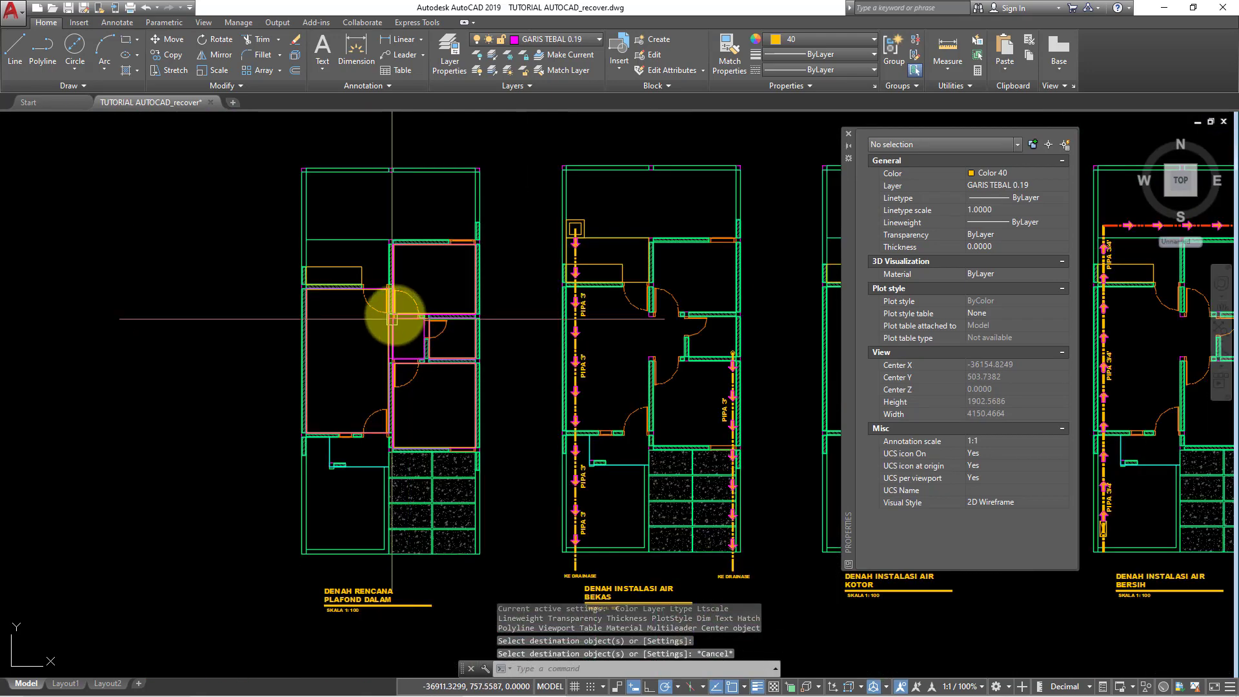
middle_click_drag(589, 373, 578, 331)
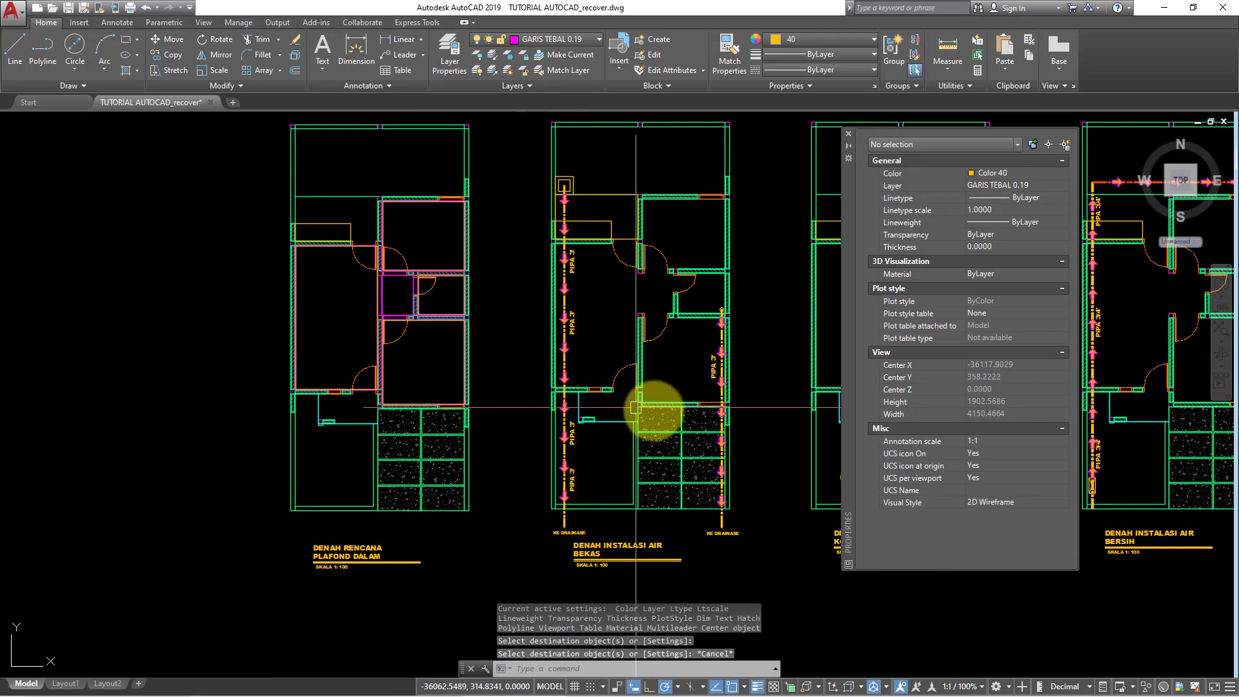
scroll(714, 541, "up", 2)
scroll(724, 540, "up", 2)
left_click(722, 541)
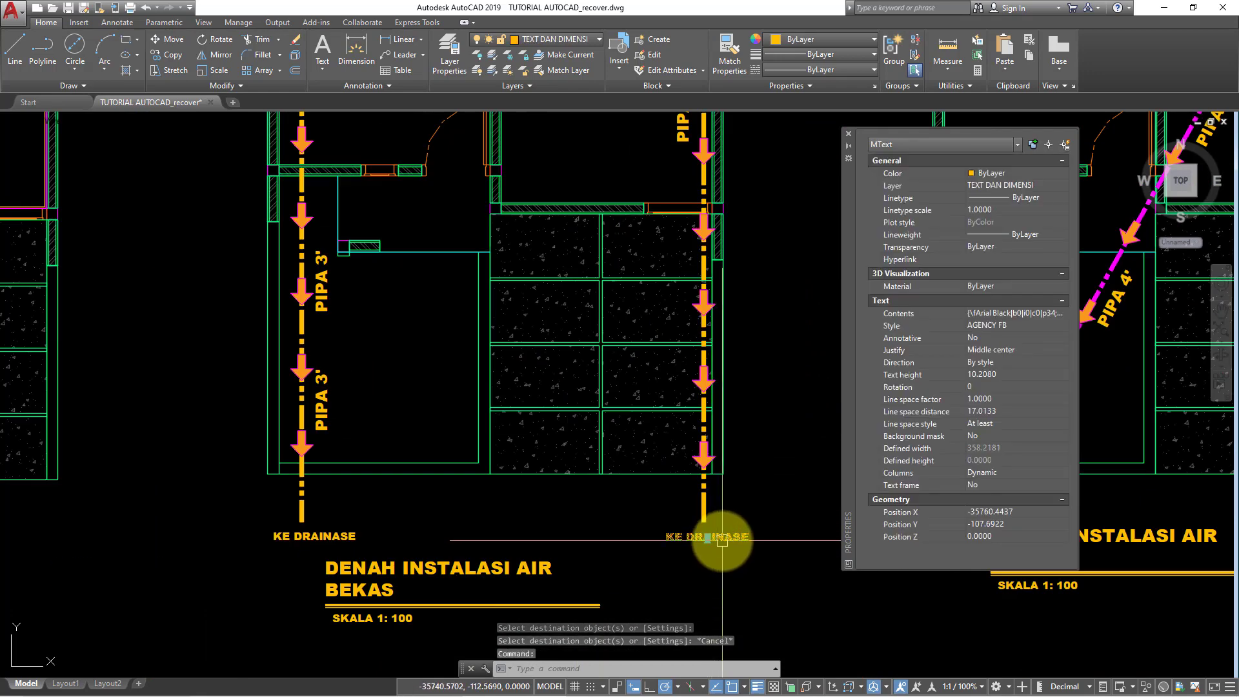
type("CO")
key("Return")
left_click(708, 537)
scroll(746, 553, "down", 3)
scroll(360, 379, "up", 2)
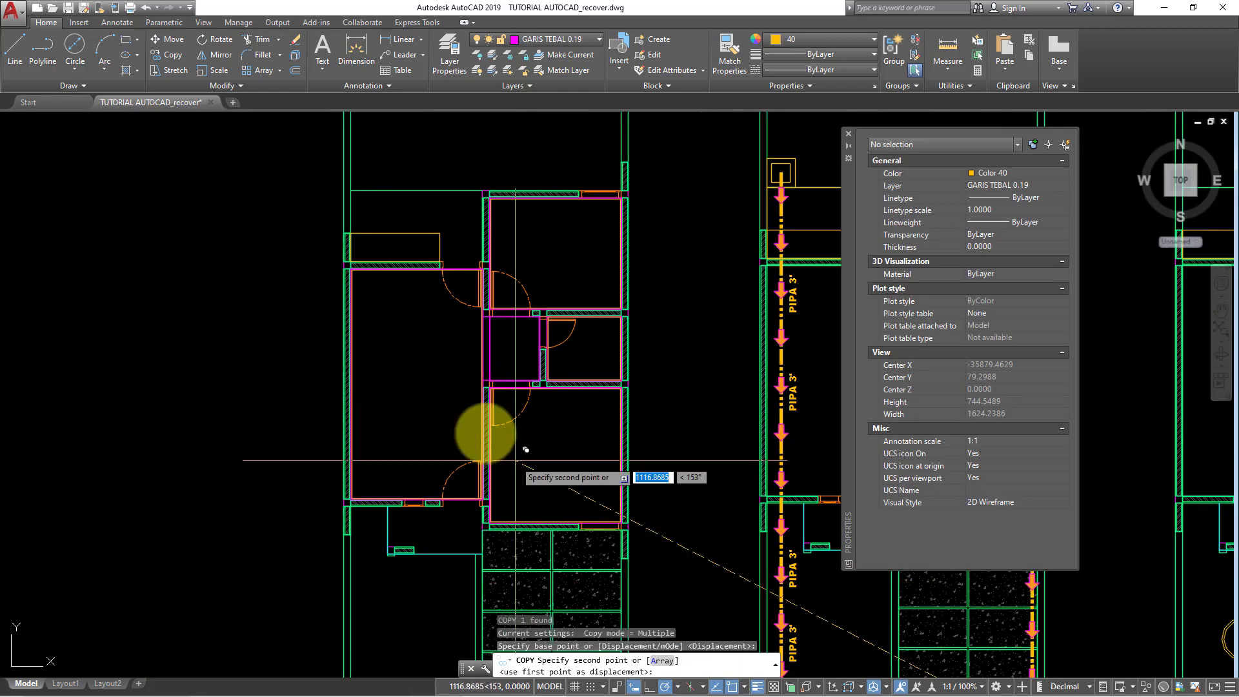
scroll(484, 434, "up", 2)
left_click(315, 330)
key("Escape")
scroll(304, 379, "down", 3)
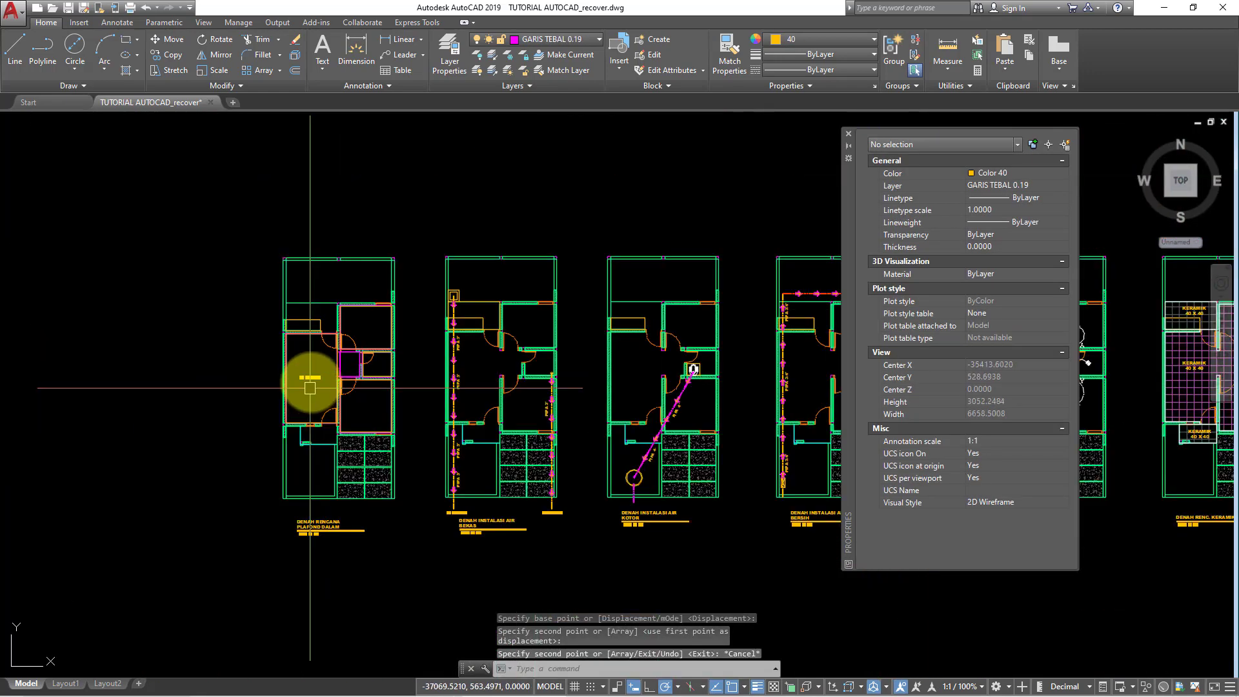
scroll(315, 381, "up", 3)
key("ctrl+z")
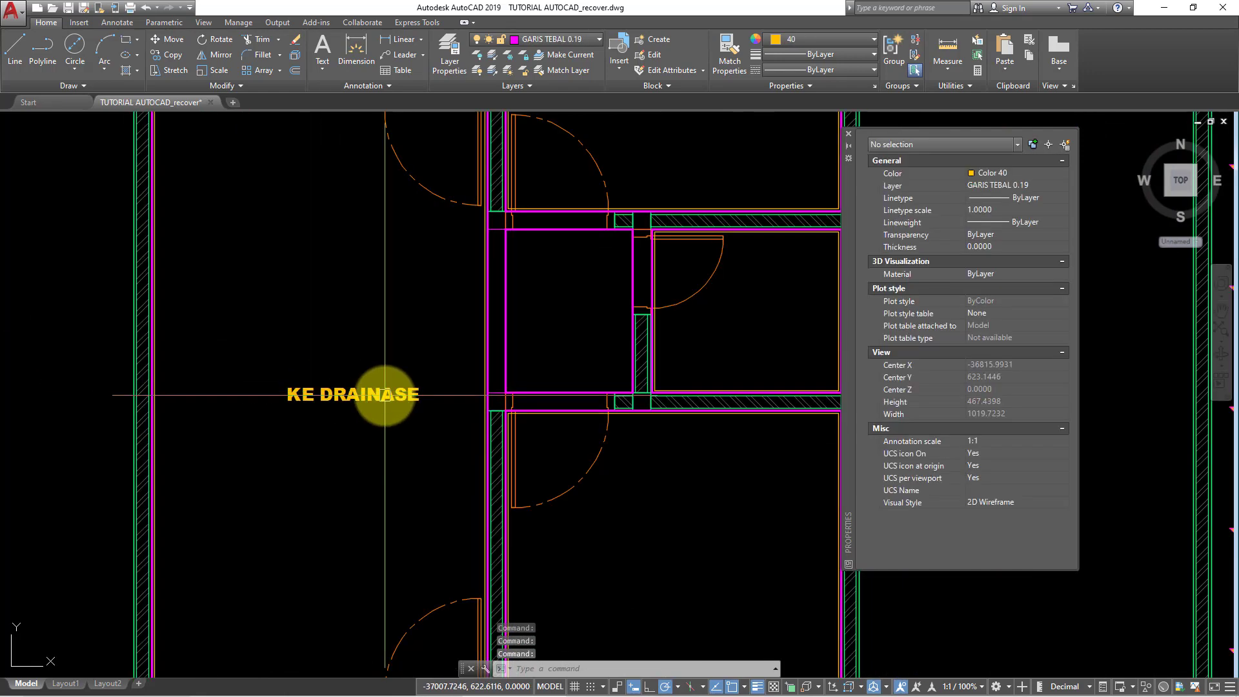
Retype the copied label as PLAFOND GYPSUM and start a second line
double_click(385, 395)
type("PLAFOND GYPSUM")
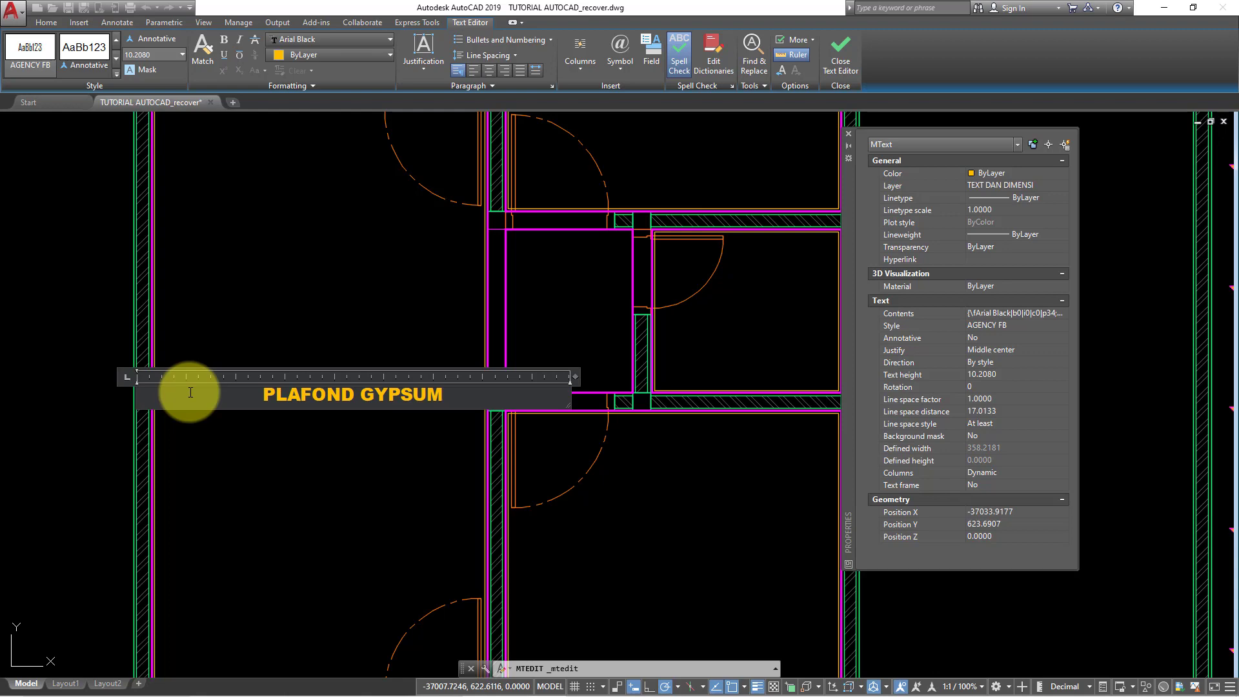
key("Return")
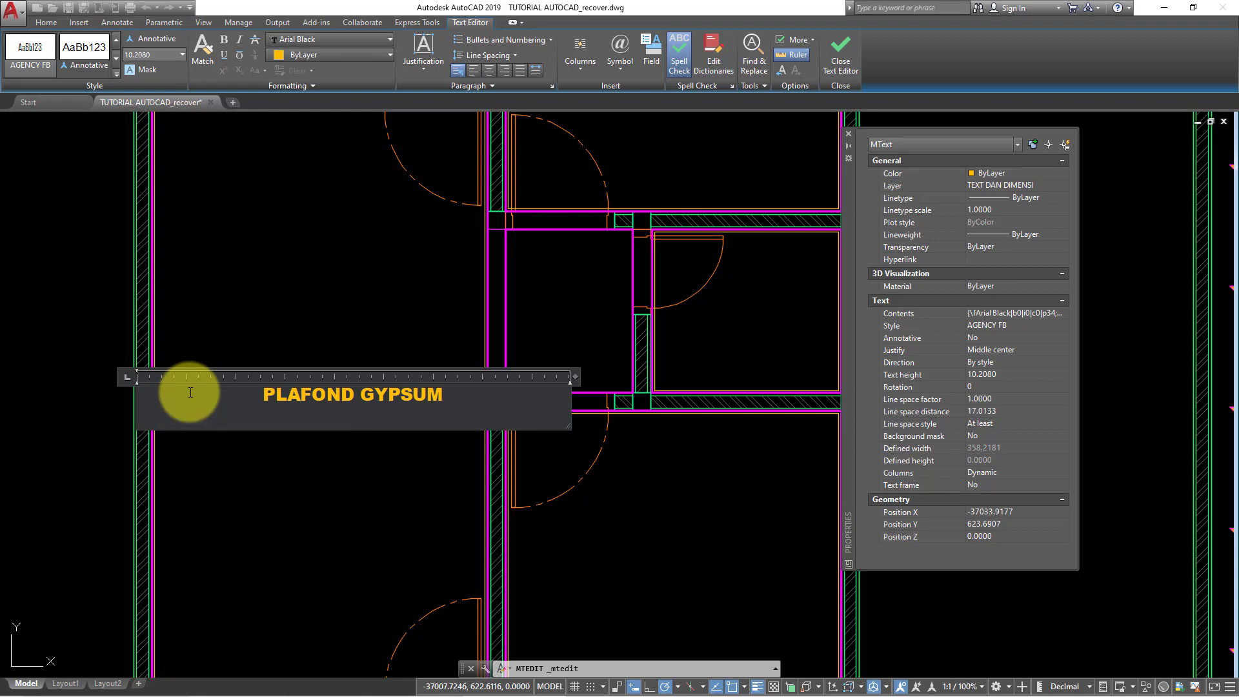
scroll(153, 391, "down", 5)
Close the text editor to finalise the PLAFOND GYPSUM label
scroll(580, 443, "down", 2)
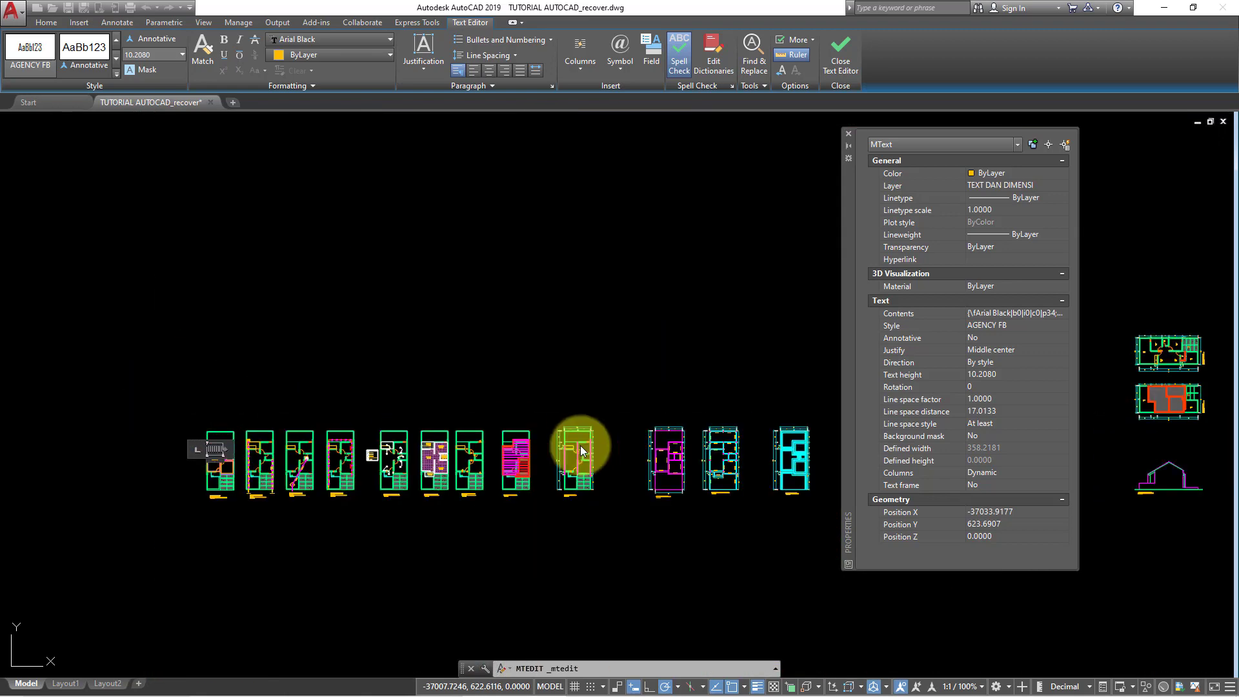
scroll(438, 373, "down", 2)
scroll(764, 386, "up", 4)
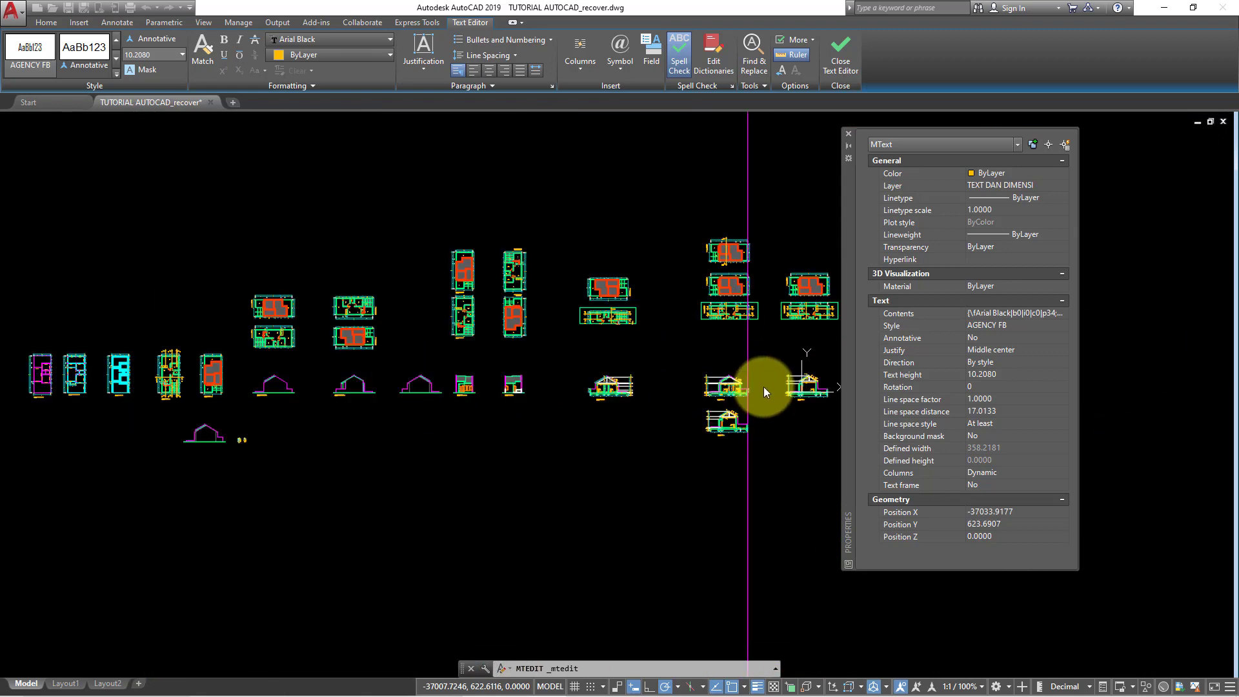
scroll(738, 391, "up", 3)
scroll(722, 396, "up", 2)
scroll(488, 382, "up", 5)
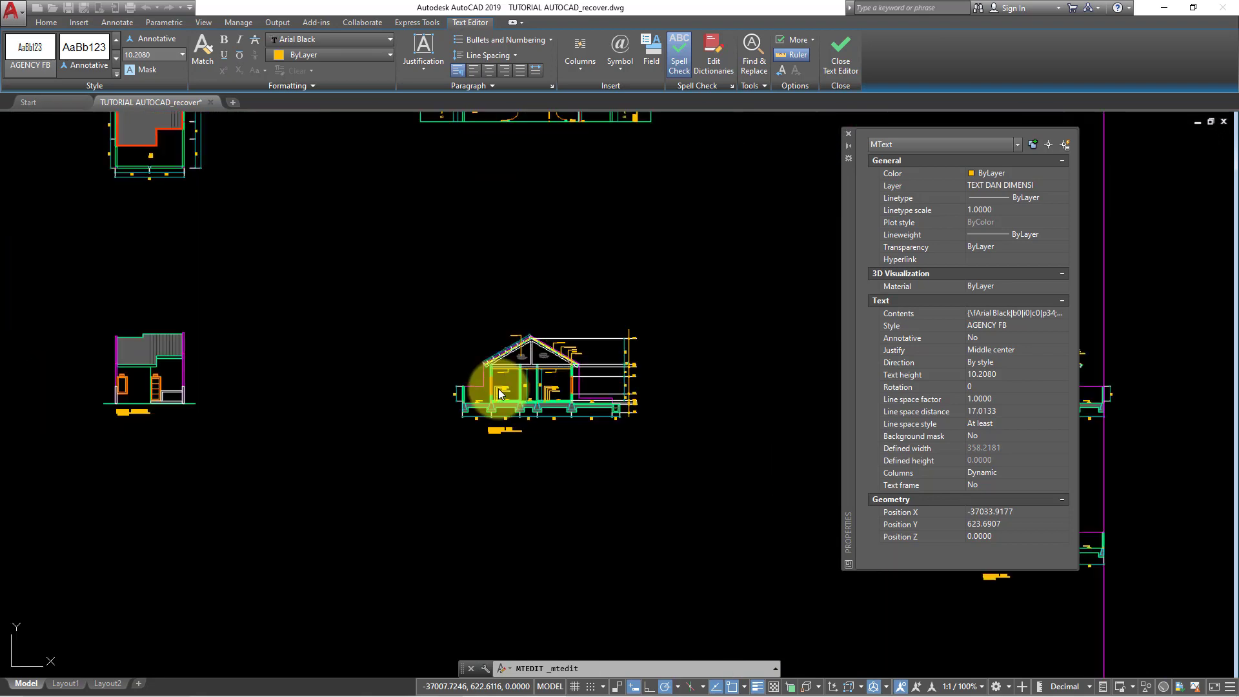
scroll(523, 365, "up", 2)
scroll(393, 350, "down", 5)
scroll(598, 358, "down", 2)
scroll(634, 356, "up", 3)
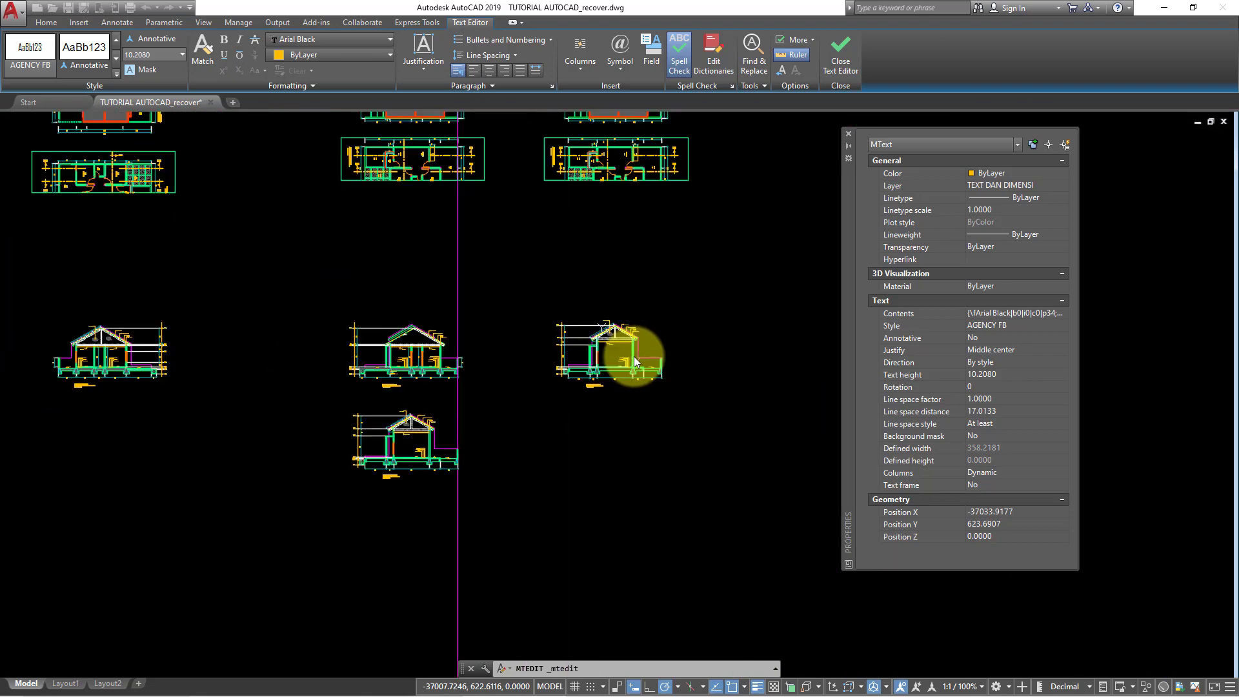
scroll(614, 343, "up", 3)
scroll(602, 332, "up", 2)
scroll(571, 329, "up", 5)
scroll(561, 333, "down", 5)
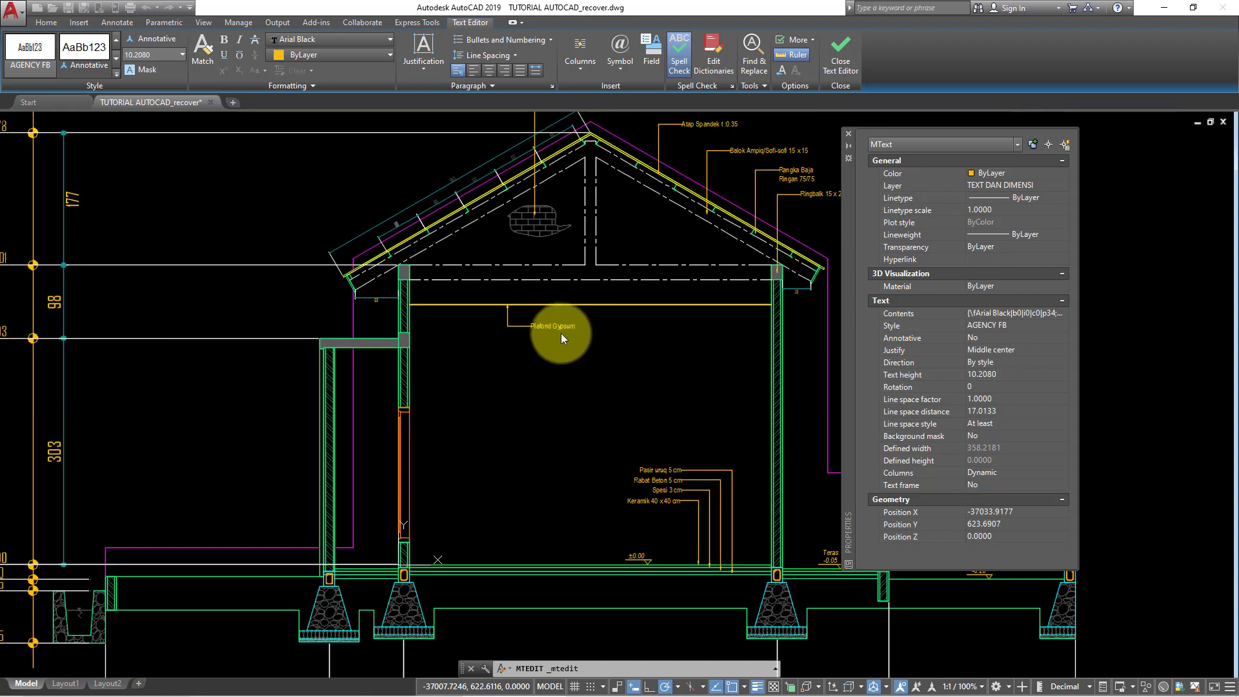
left_click(556, 346)
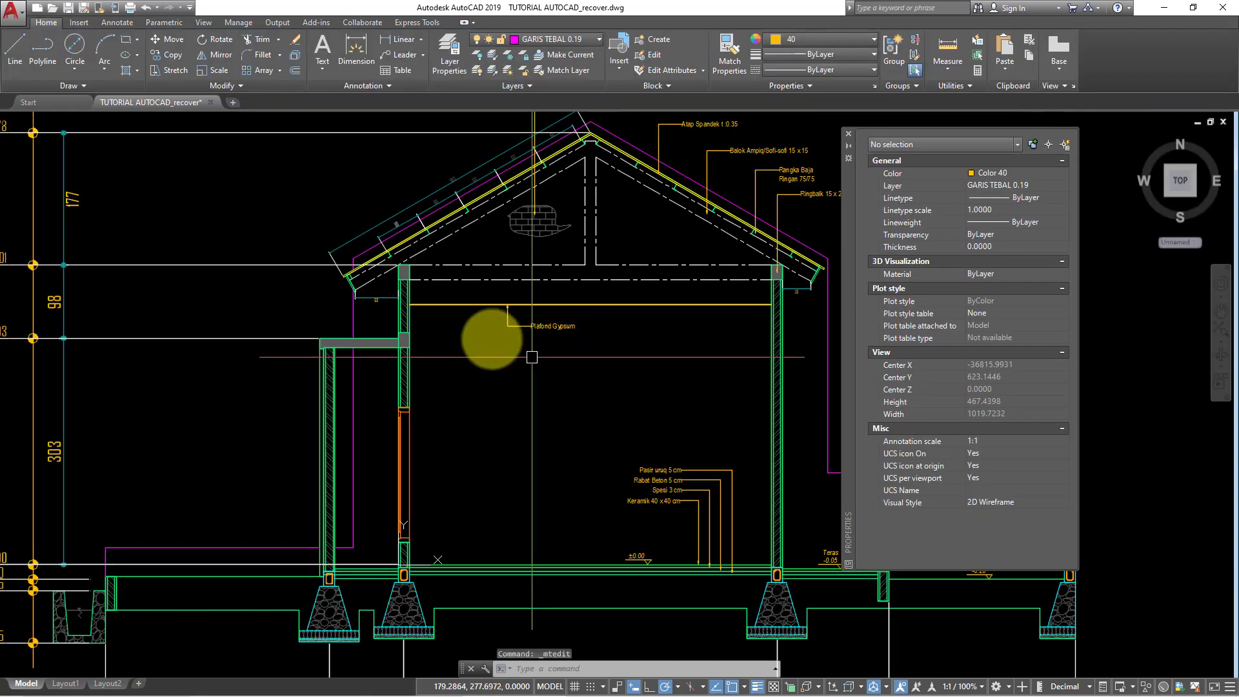
Measure the section's floor-to-gypsum-ceiling height (349) with a linear dimension
left_click(391, 43)
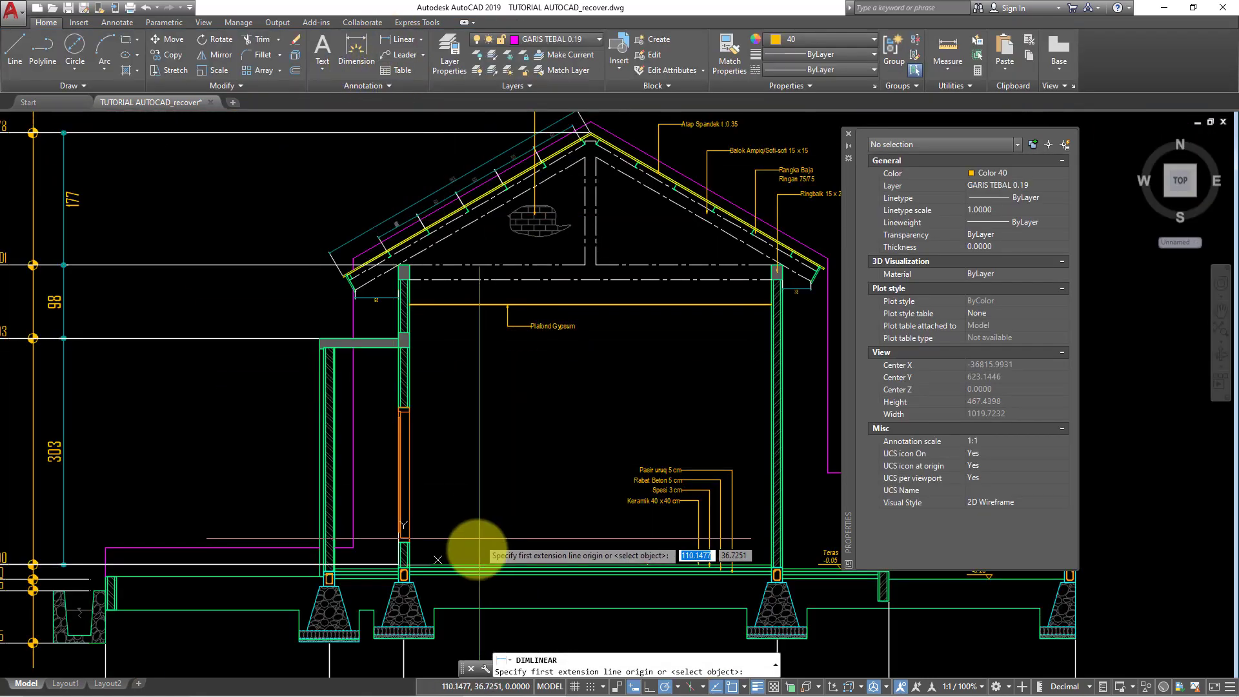
scroll(483, 590, "up", 2)
left_click(483, 594)
scroll(481, 581, "down", 6)
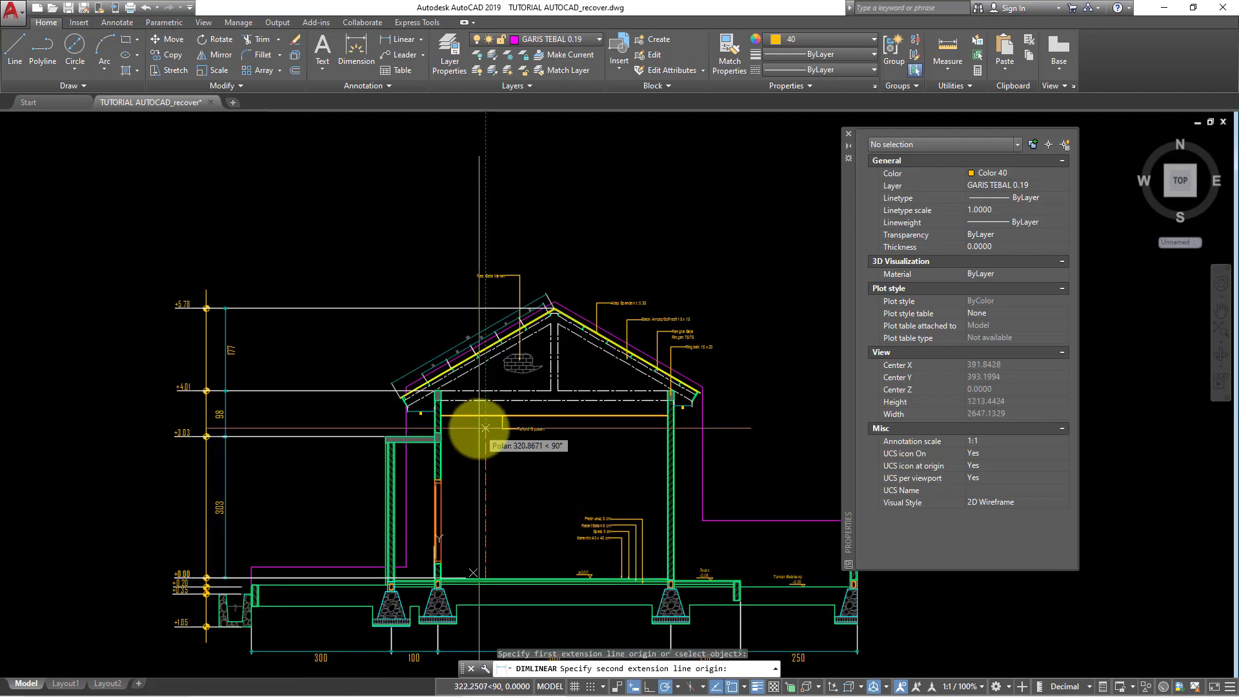
left_click(485, 416)
scroll(493, 448, "up", 4)
scroll(501, 594, "up", 3)
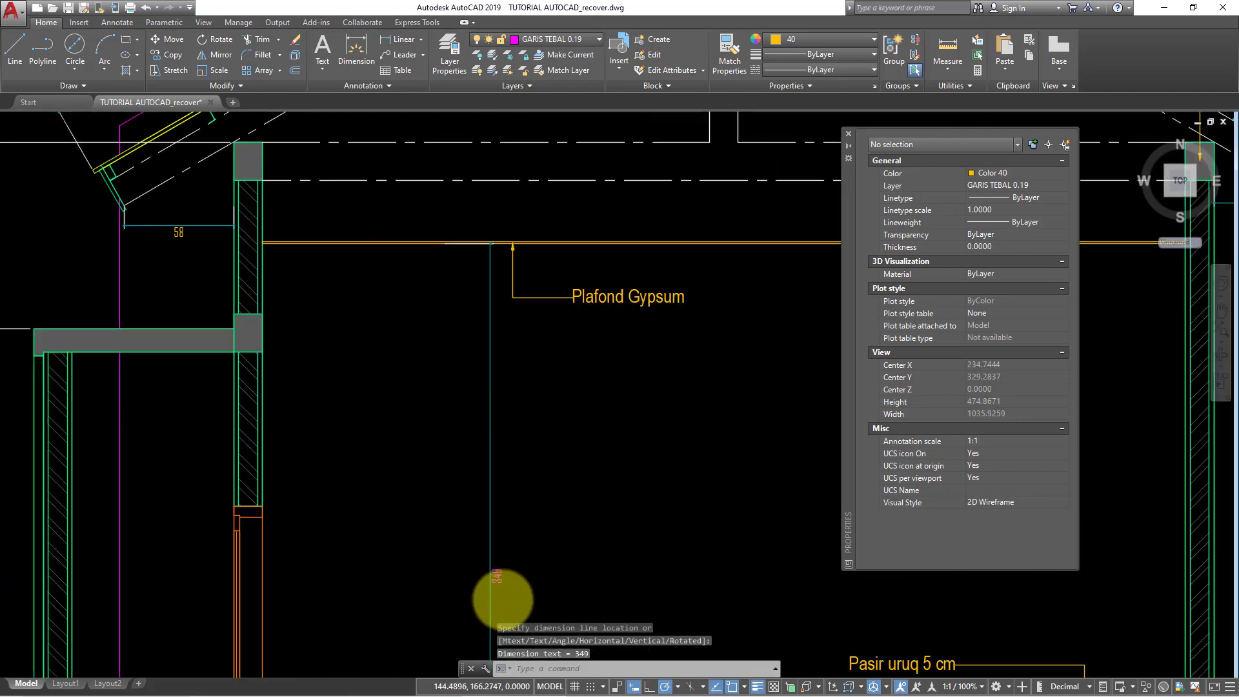
scroll(501, 583, "up", 3)
scroll(656, 506, "down", 10)
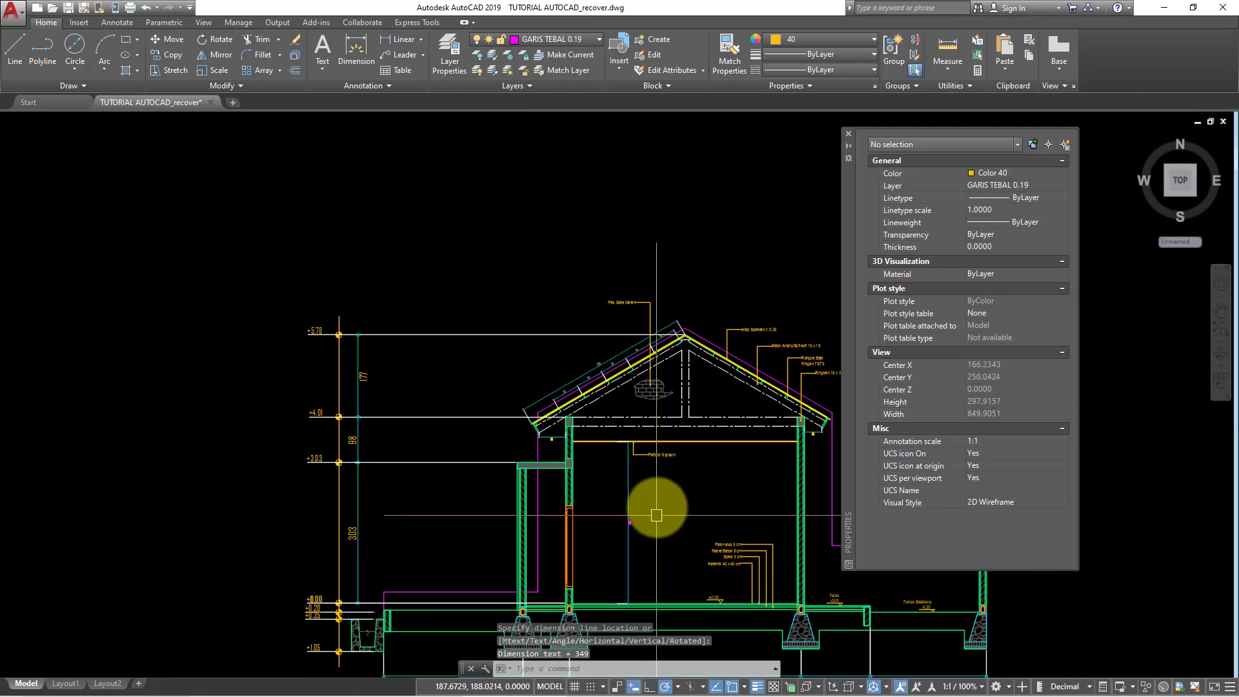
scroll(434, 434, "down", 10)
middle_click_drag(434, 435, 571, 437)
scroll(401, 437, "down", 2)
scroll(415, 415, "down", 2)
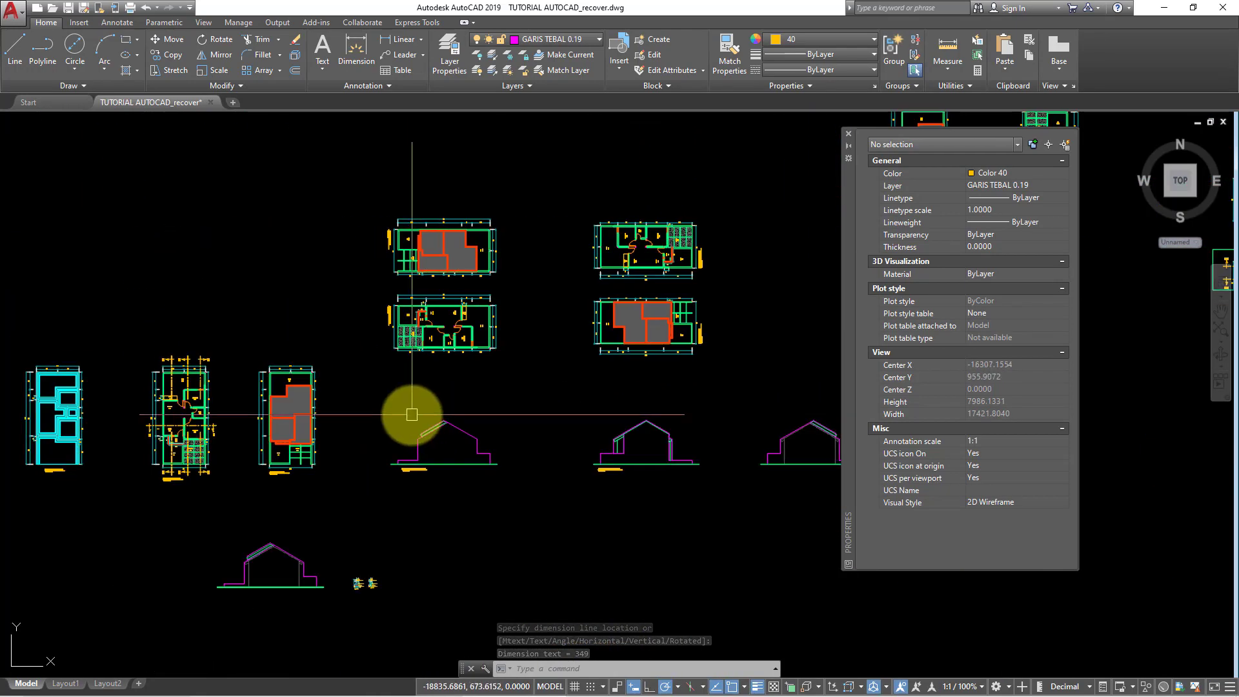
scroll(305, 464, "down", 4)
middle_click_drag(305, 465, 411, 463)
scroll(411, 462, "up", 3)
Add a second line +3.50 beneath PLAFOND GYPSUM in the label
scroll(368, 413, "up", 5)
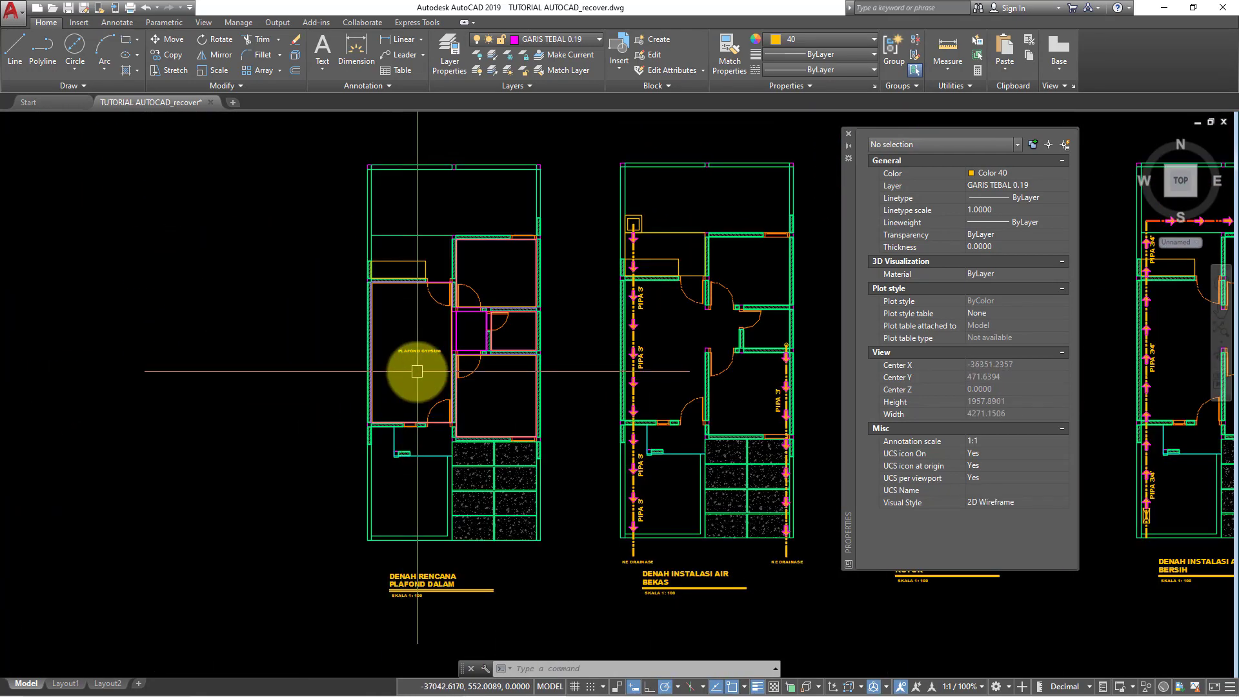
scroll(492, 368, "up", 4)
key("Escape")
left_click(419, 310)
double_click(445, 310)
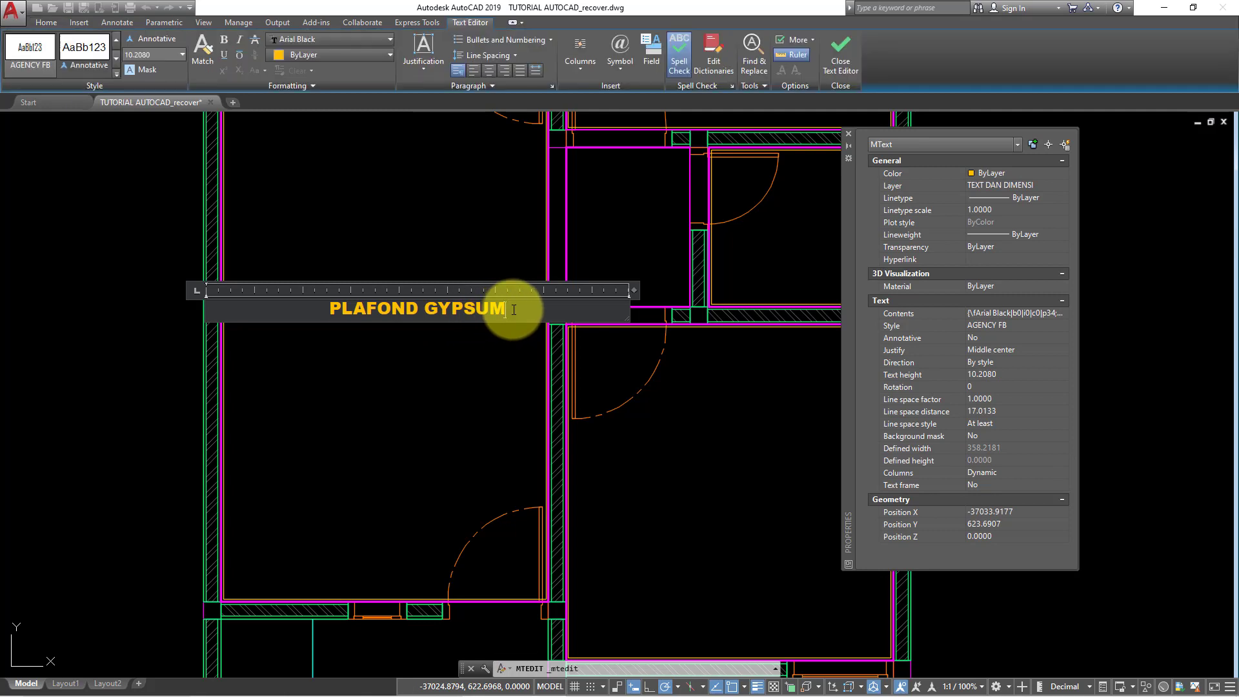
key("Return")
type("+3.50")
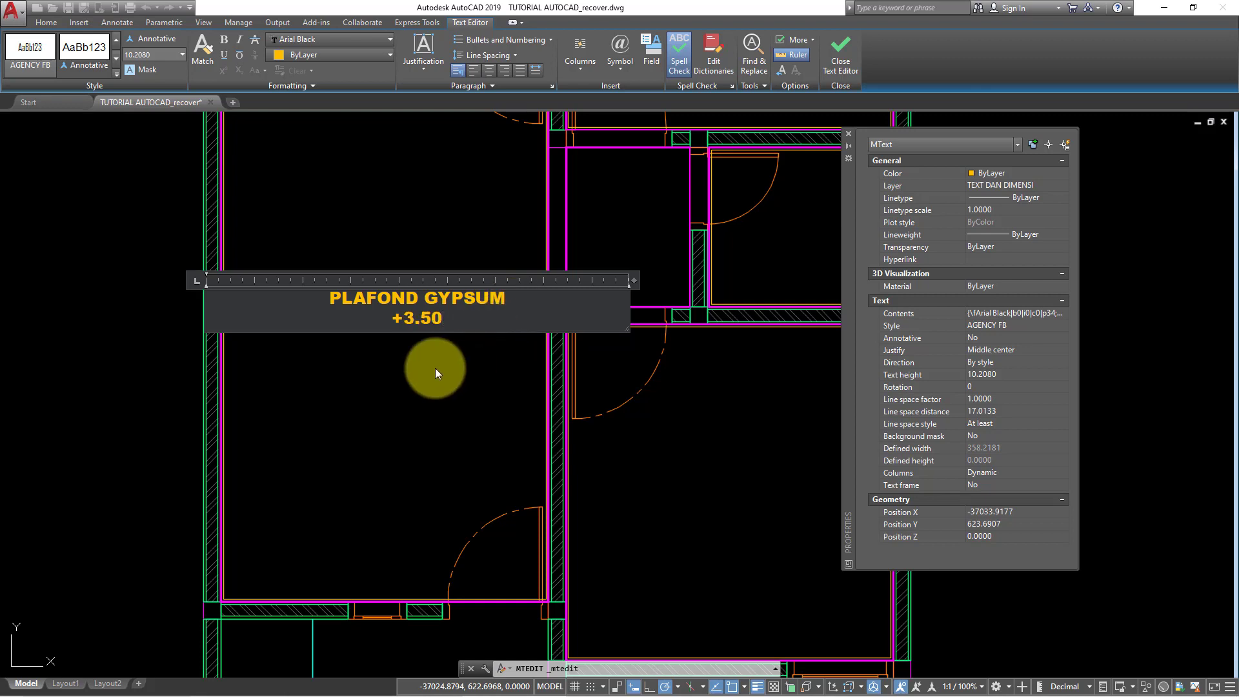
left_click(435, 368)
Move the label to its final spot in the ceiling-plan room
middle_click_drag(439, 369, 442, 492)
type("m")
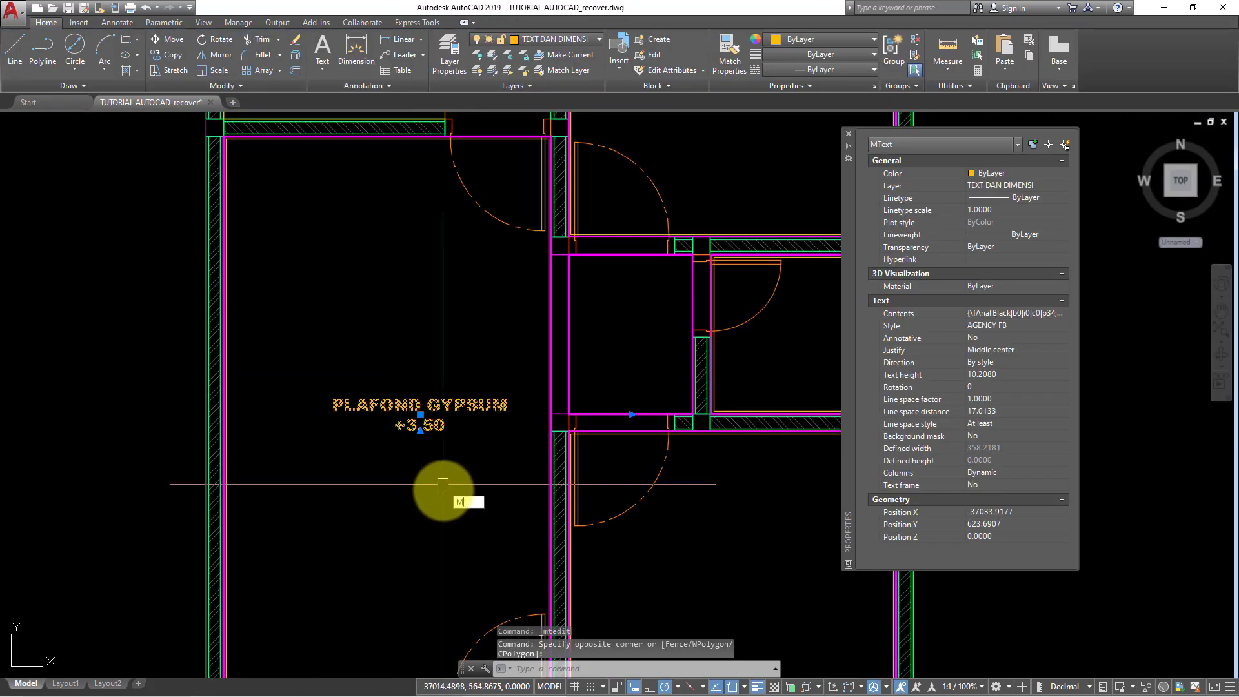
key("Return")
left_click(447, 492)
left_click(411, 493)
Zoom and pan around the POTONGAN B-B building sections
scroll(452, 400, "down", 3)
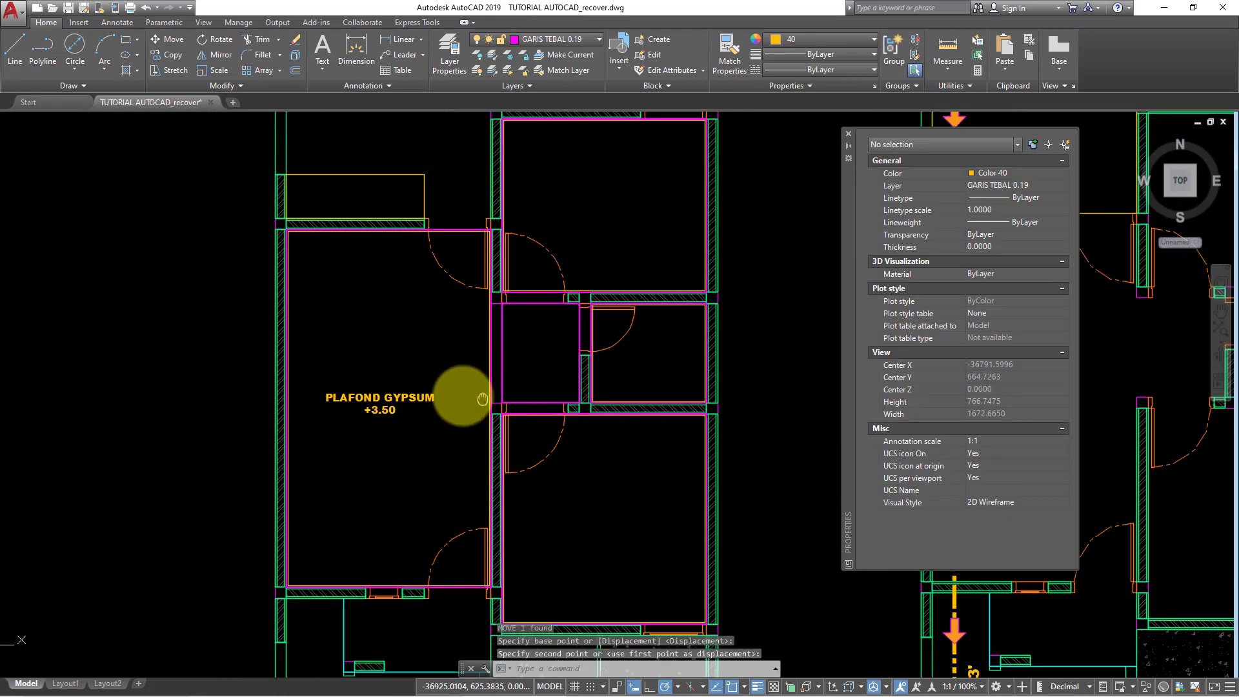
scroll(434, 338, "down", 3)
scroll(395, 354, "down", 3)
scroll(323, 357, "down", 3)
scroll(262, 354, "up", 2)
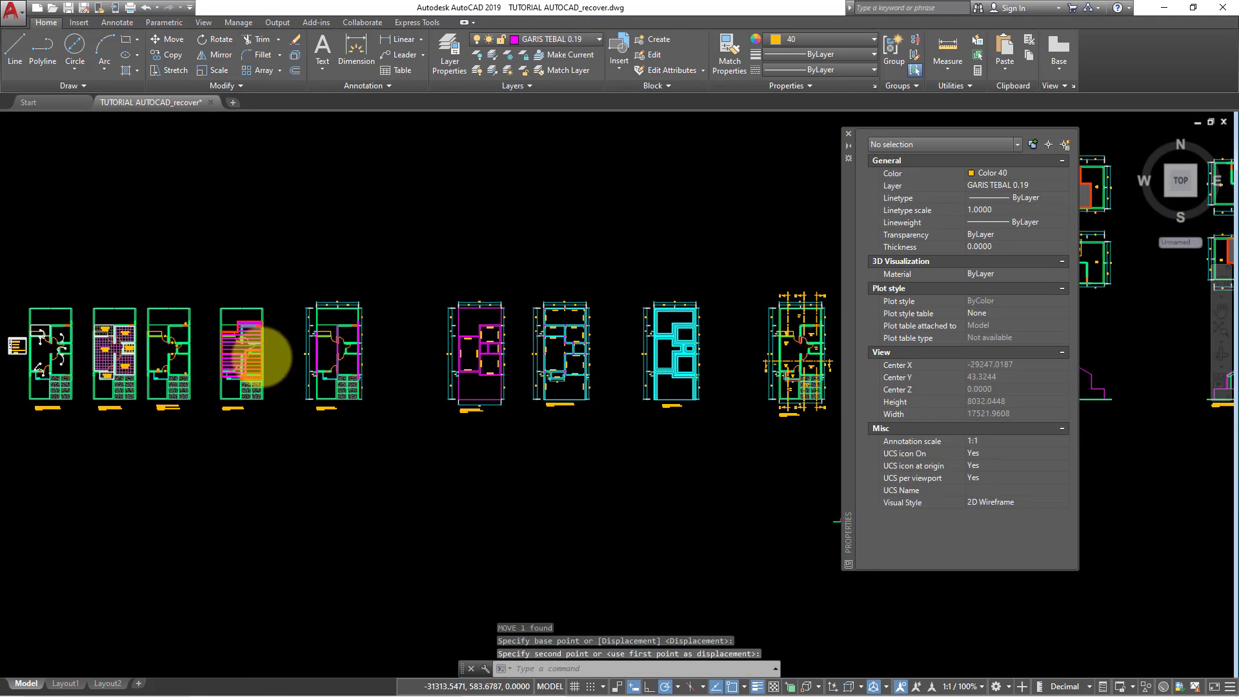
scroll(476, 379, "up", 2)
middle_click_drag(477, 380, 144, 398)
scroll(498, 359, "down", 2)
scroll(581, 359, "up", 2)
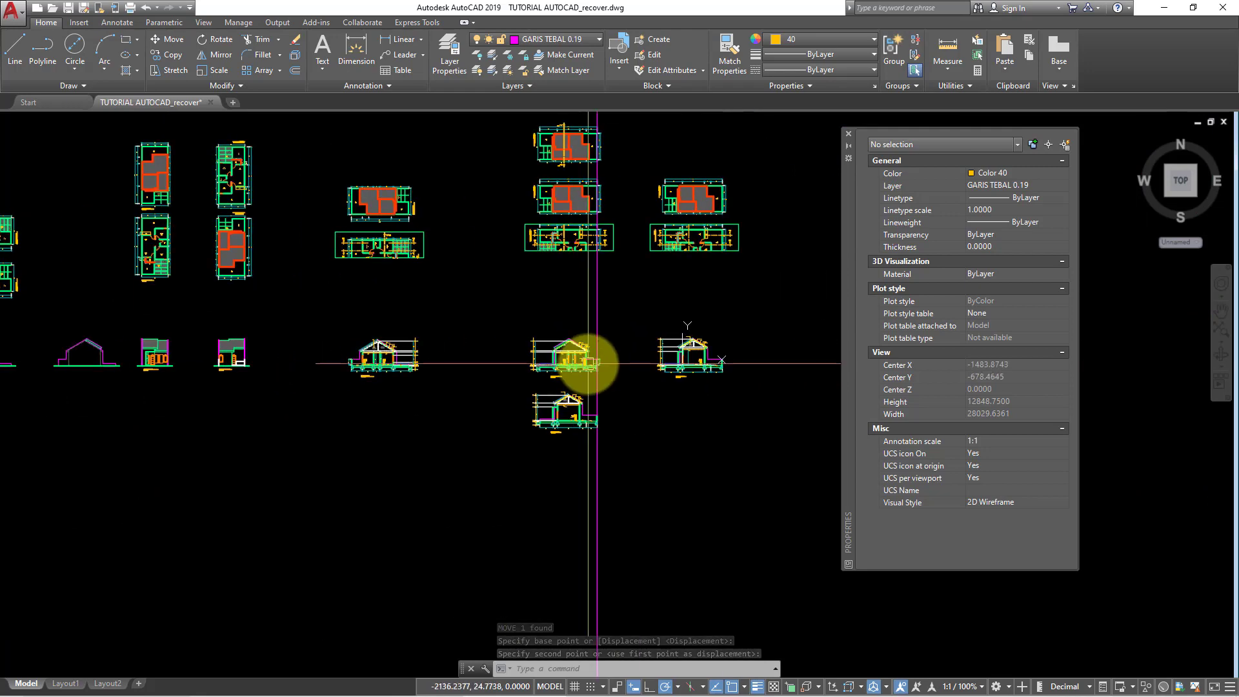
scroll(512, 346, "up", 3)
scroll(525, 329, "up", 3)
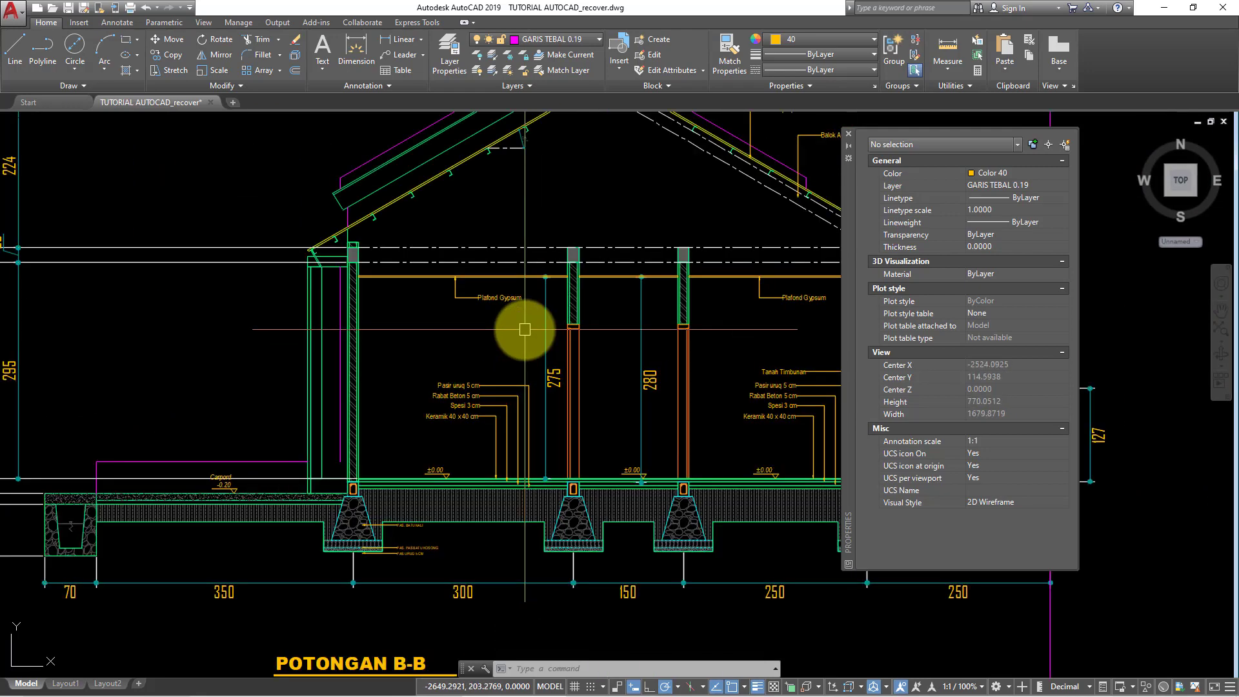
scroll(524, 330, "up", 2)
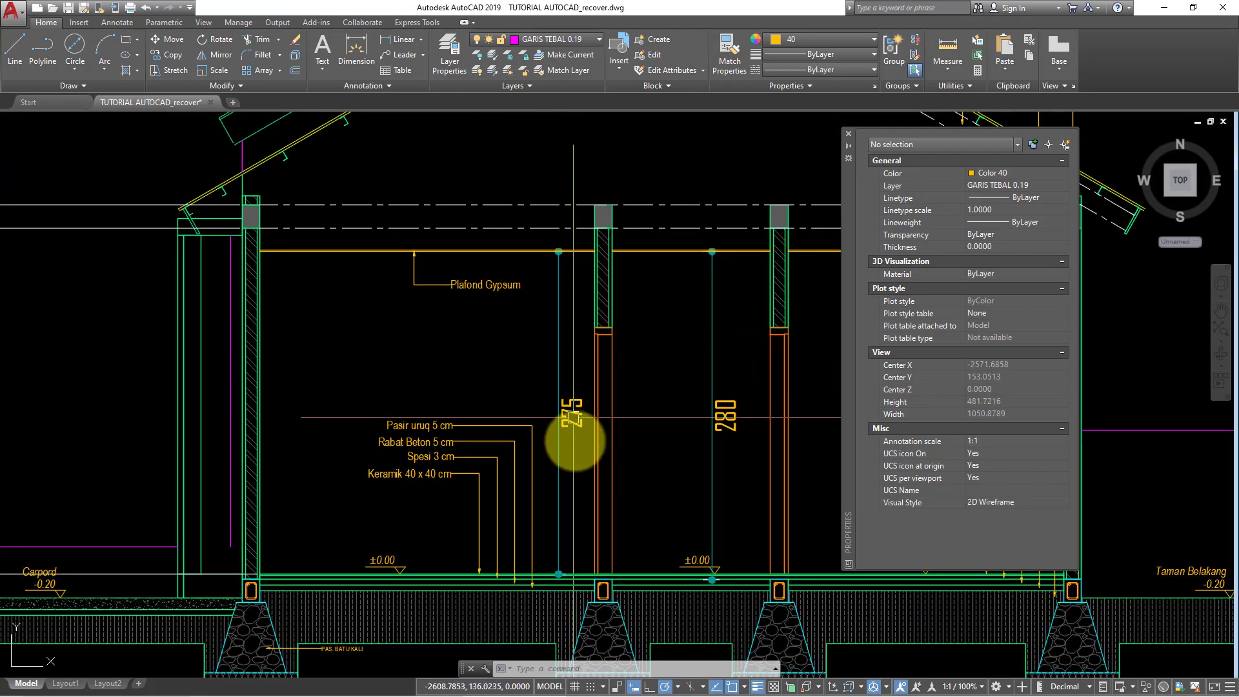
scroll(565, 550, "up", 4)
Zoom into the ceiling plan's large room labelled PLAFOND GYPSUM +3.50
scroll(562, 549, "down", 2)
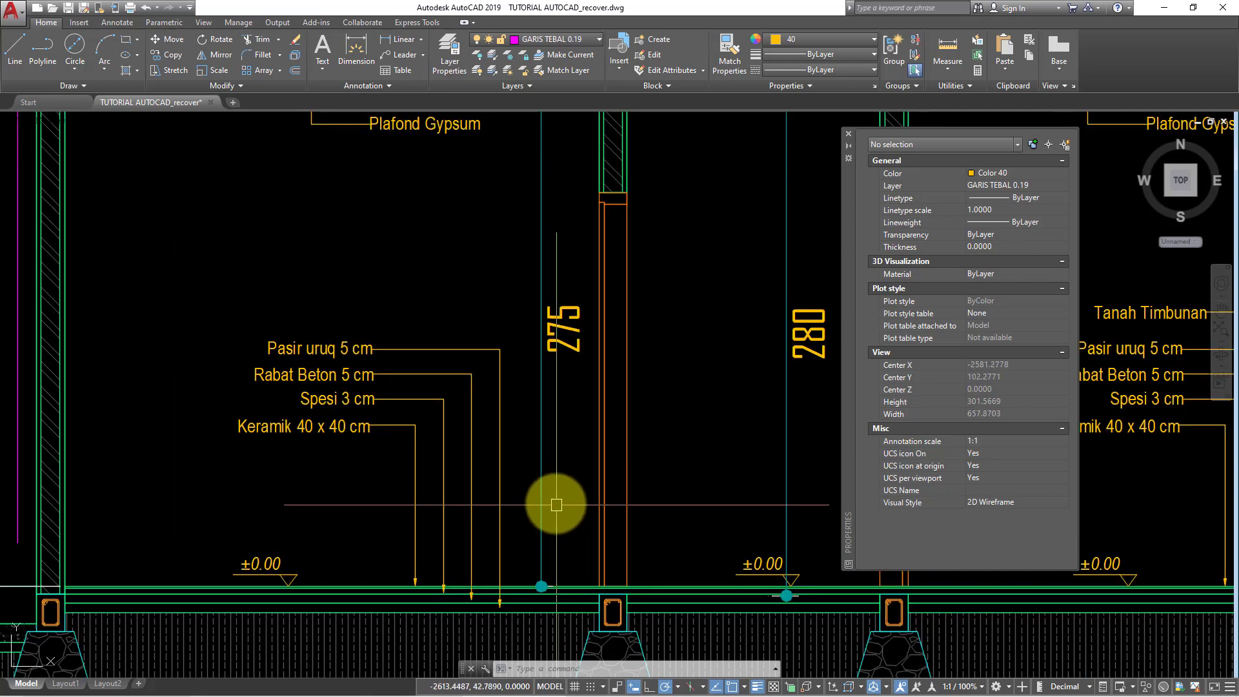
scroll(568, 381, "down", 6)
scroll(580, 375, "up", 2)
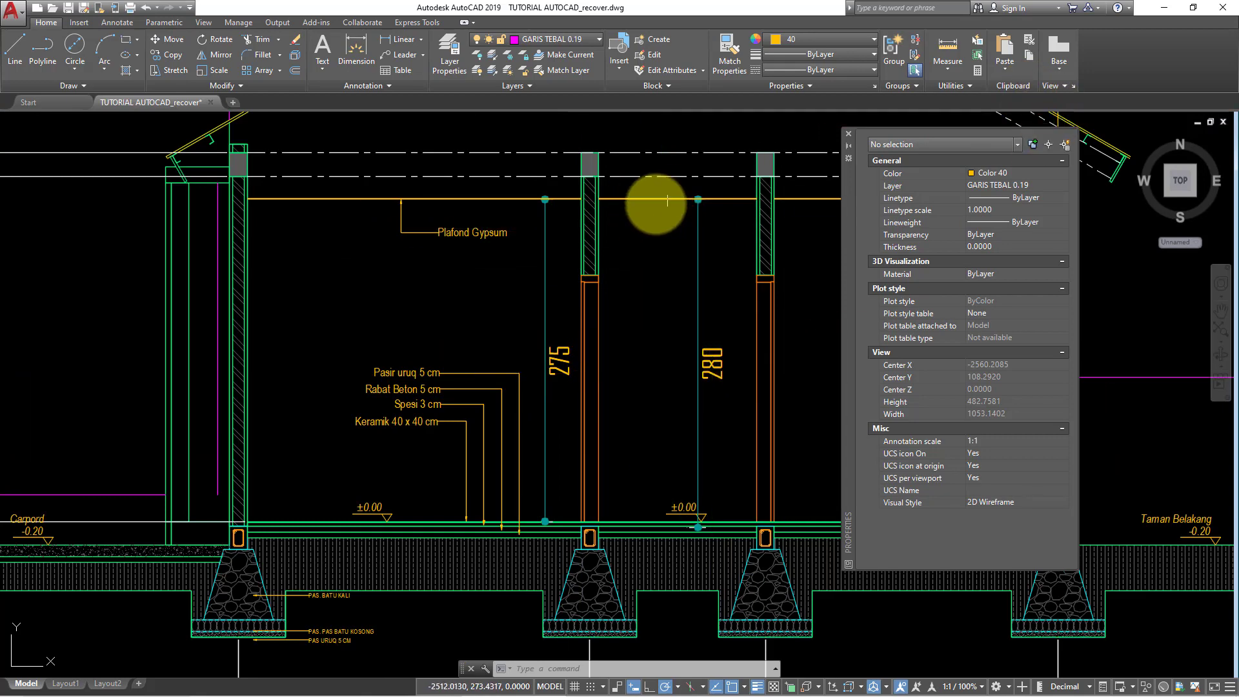
scroll(293, 341, "down", 5)
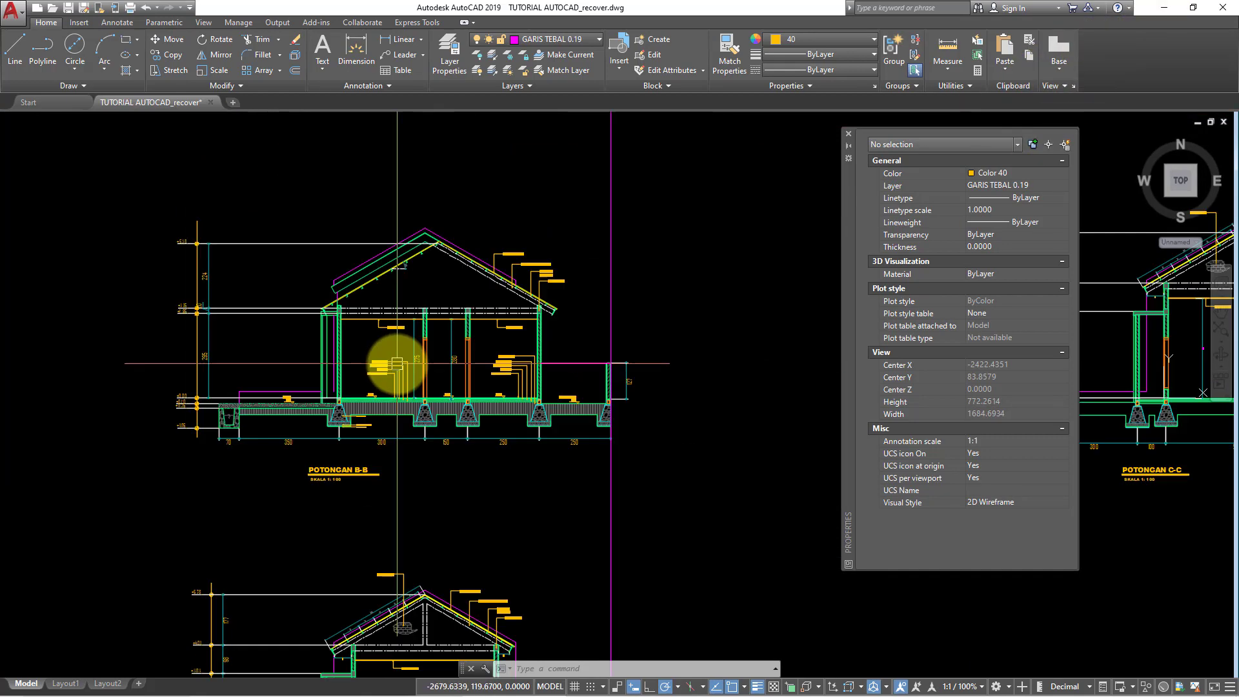
scroll(368, 368, "down", 8)
scroll(697, 387, "up", 2)
scroll(322, 368, "up", 1)
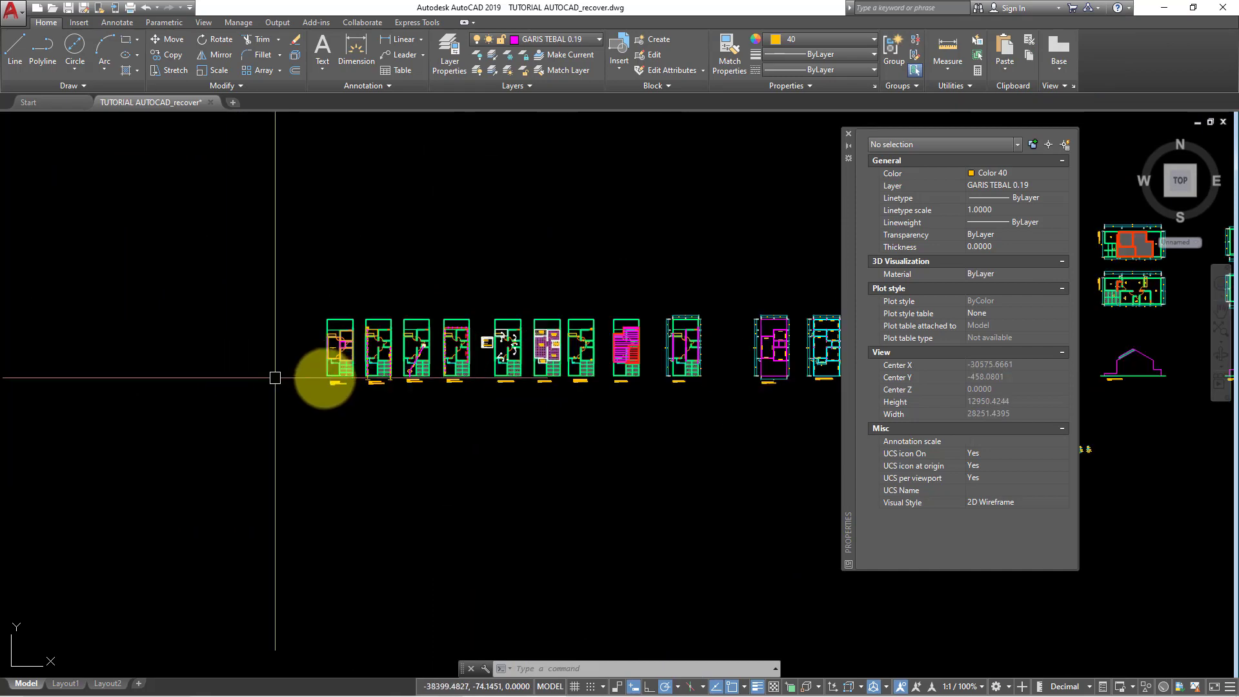
scroll(324, 333, "up", 6)
scroll(347, 325, "up", 3)
Copy the PLAFOND GYPSUM +3.50 label into the neighbouring room and change its level to +2.75
left_click(333, 307)
left_click(323, 278)
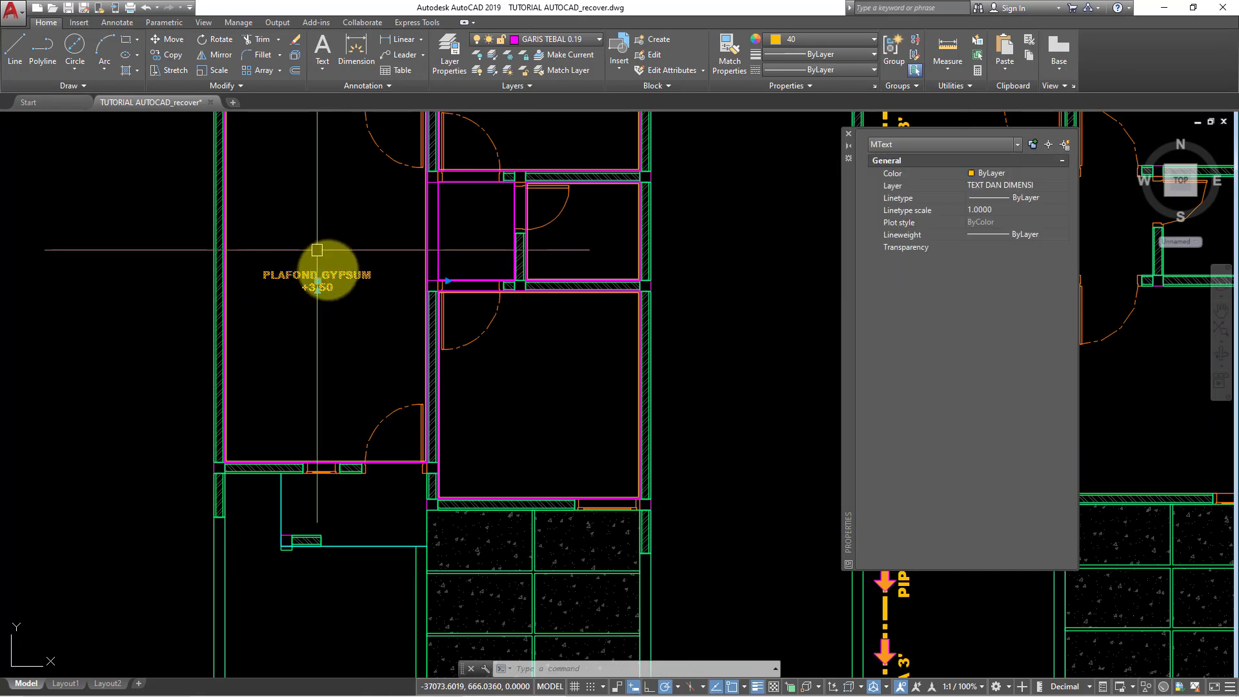
type("o")
key("Return")
left_click(317, 284)
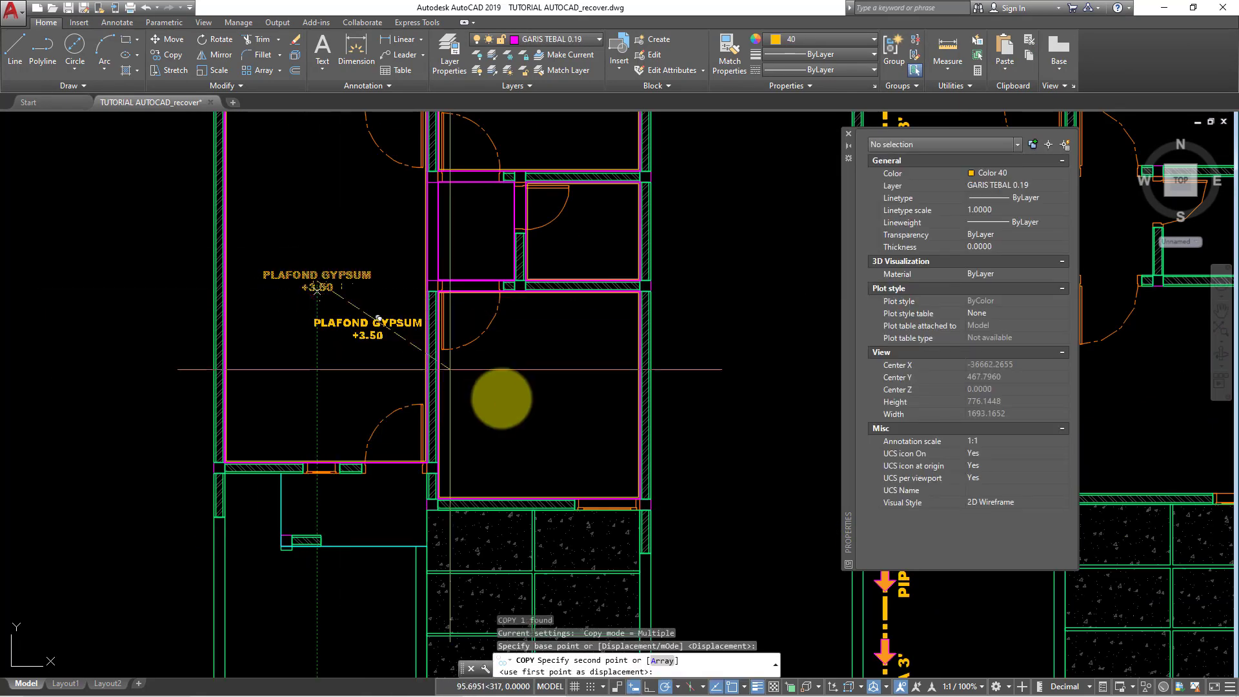
left_click(550, 396)
scroll(549, 396, "up", 4)
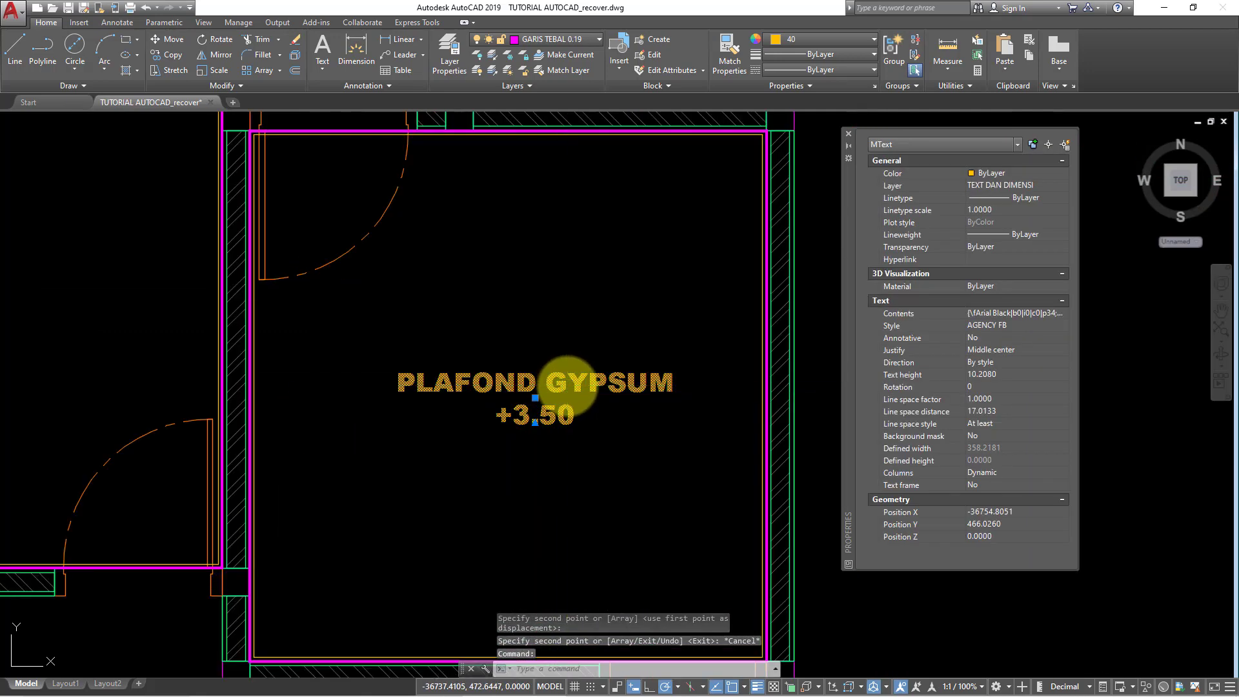
double_click(527, 416)
type("+2.75")
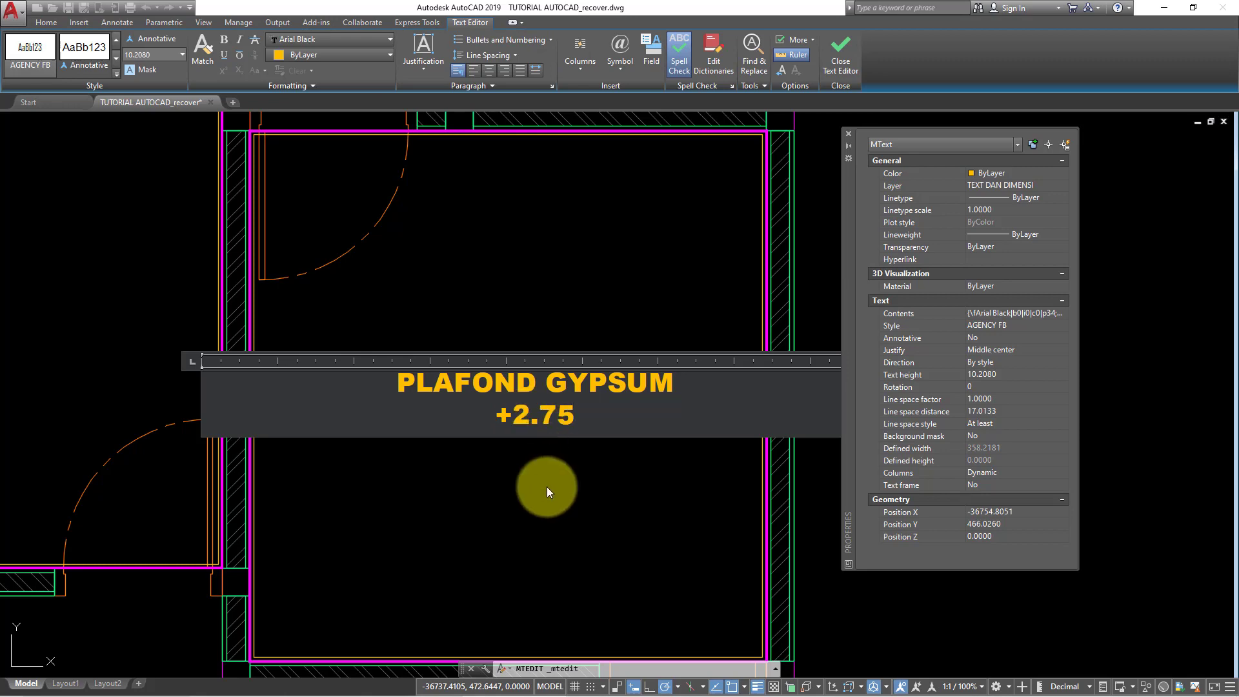
left_click(547, 492)
Window-select the new PLAFOND GYPSUM +2.75 label for copying
scroll(562, 458, "down", 2)
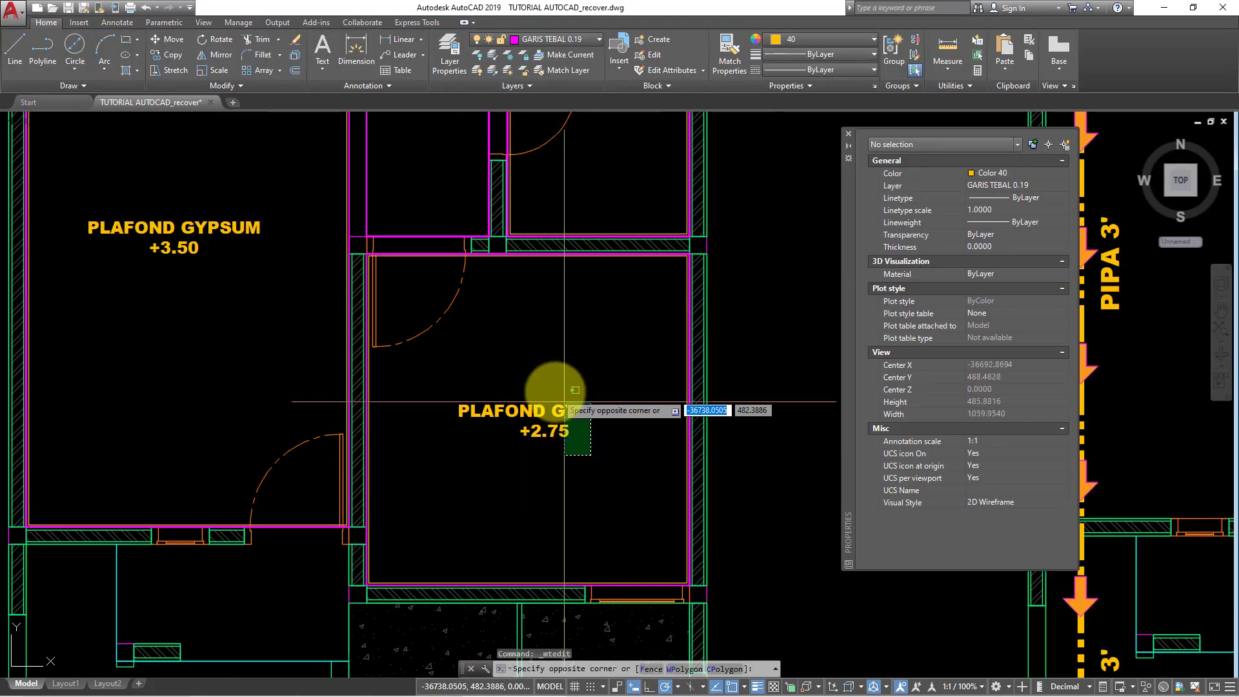
left_click(554, 391)
left_click(542, 426)
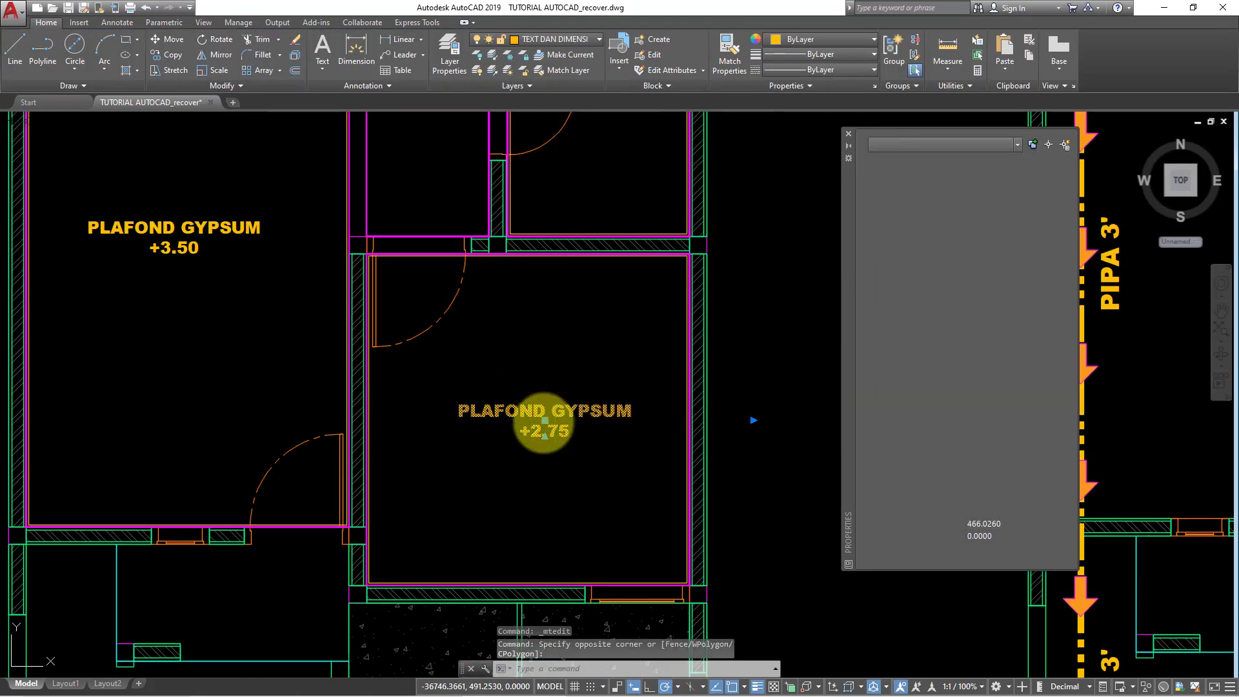
type("co")
key("Return")
scroll(548, 420, "down", 2)
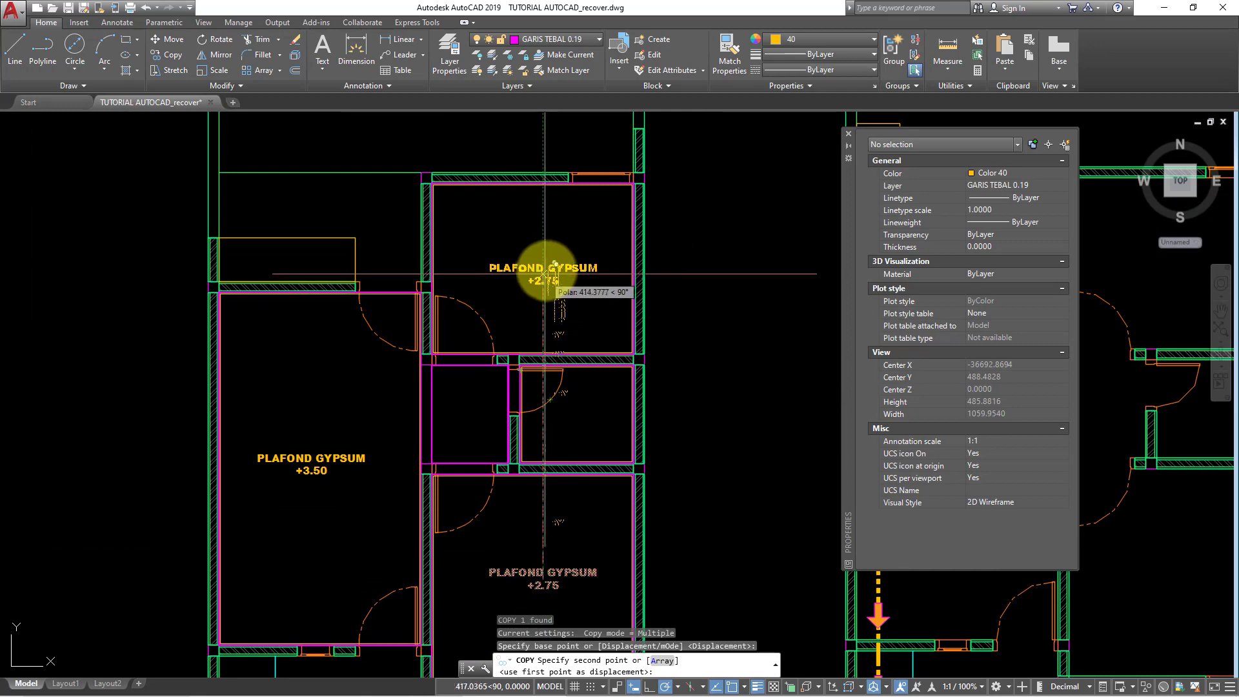
Place a copy of the +2.75 label in the top room and check its text
scroll(570, 423, "up", 4)
scroll(570, 423, "up", 2)
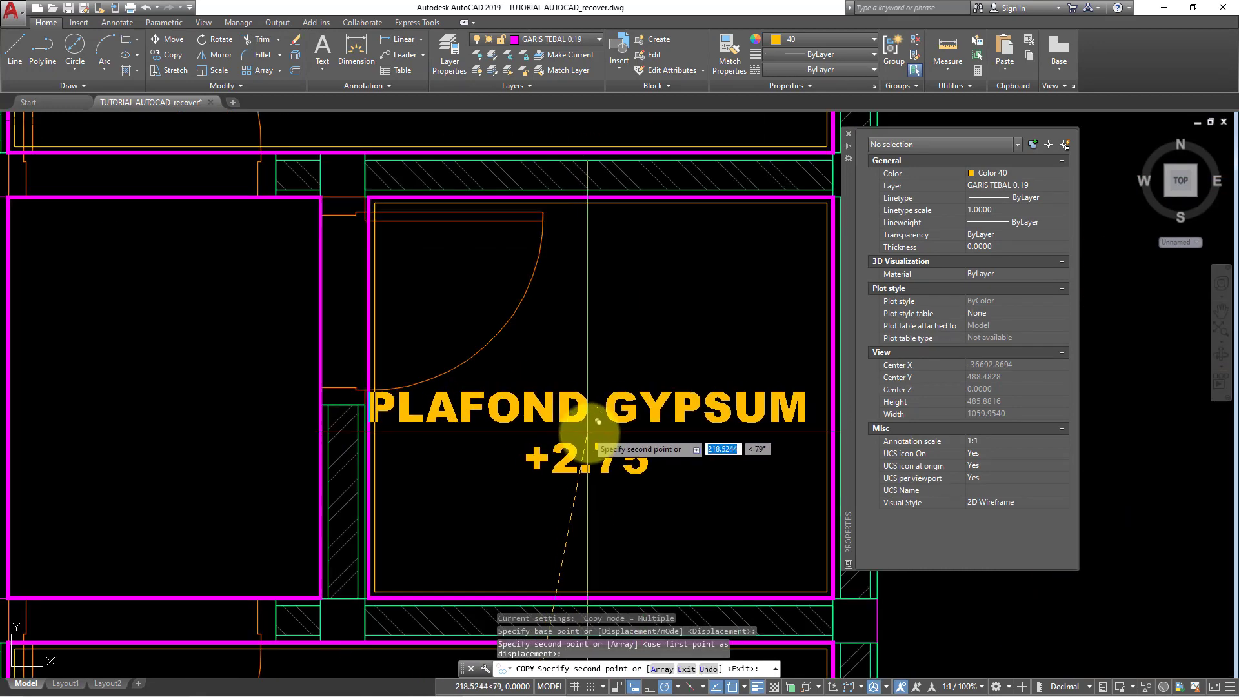
left_click(591, 445)
key("Escape")
double_click(642, 467)
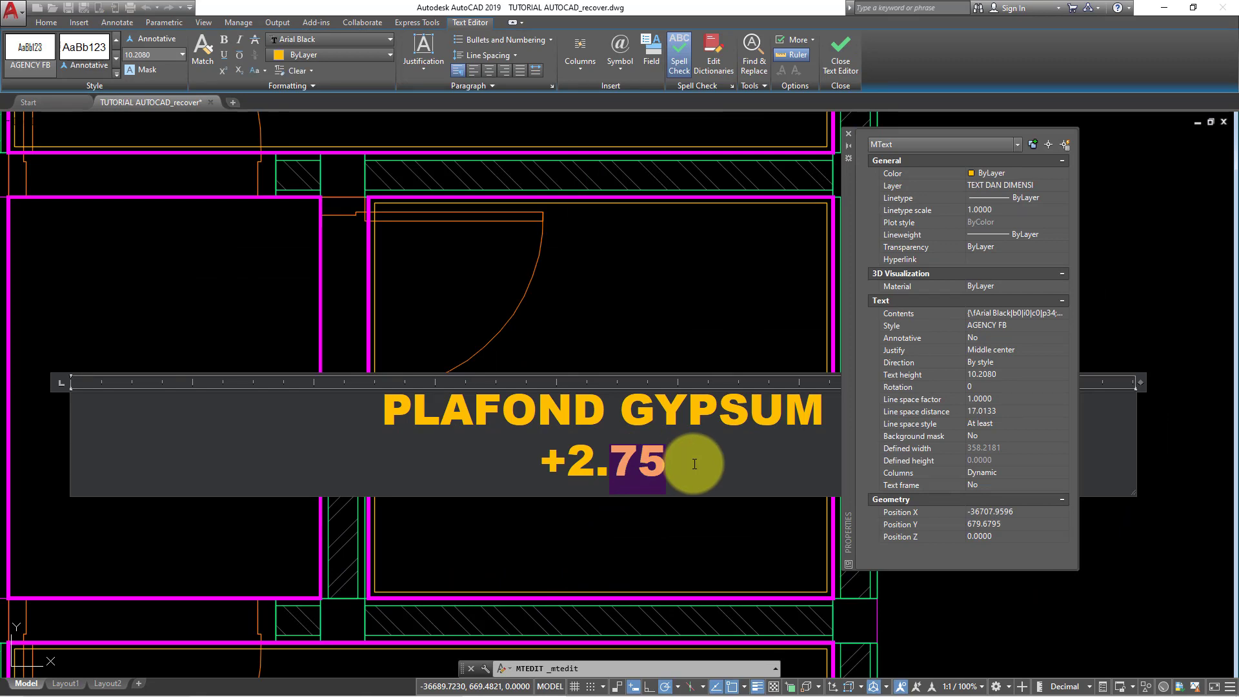
left_click(691, 506)
Check the bottom room's PLAFOND GYPSUM +2.75 label text in the editor
scroll(667, 510, "down", 4)
scroll(681, 459, "down", 3)
scroll(699, 405, "up", 1)
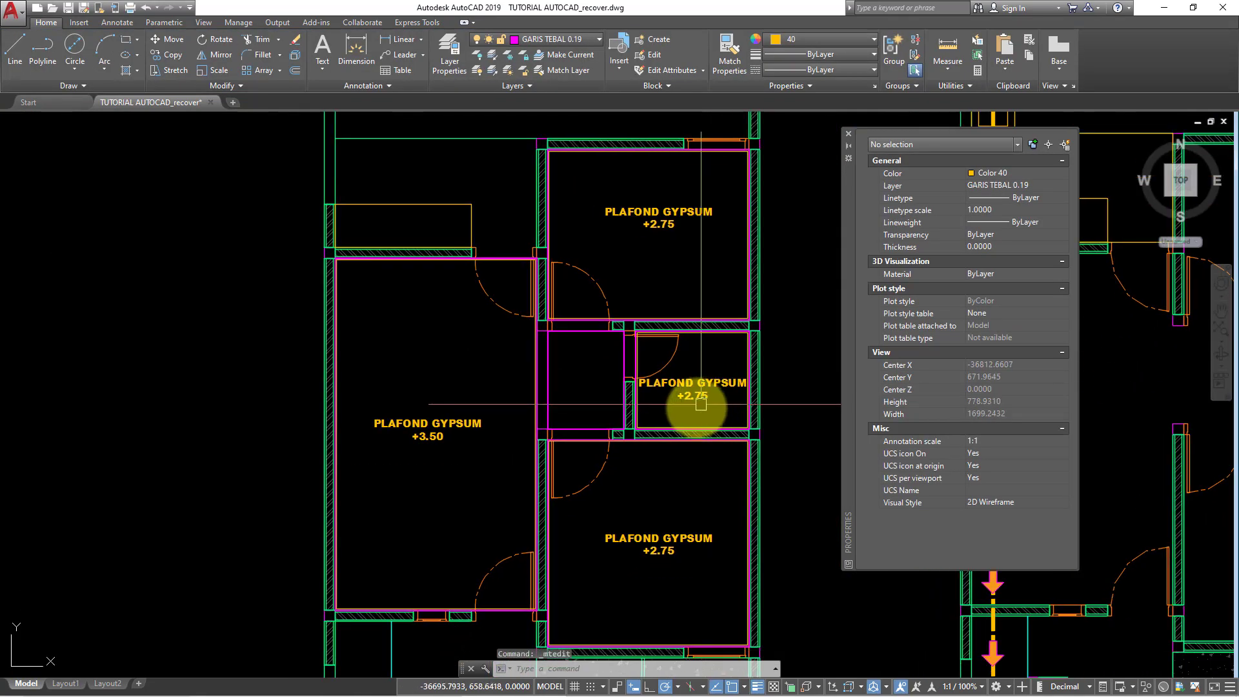
left_click(677, 542)
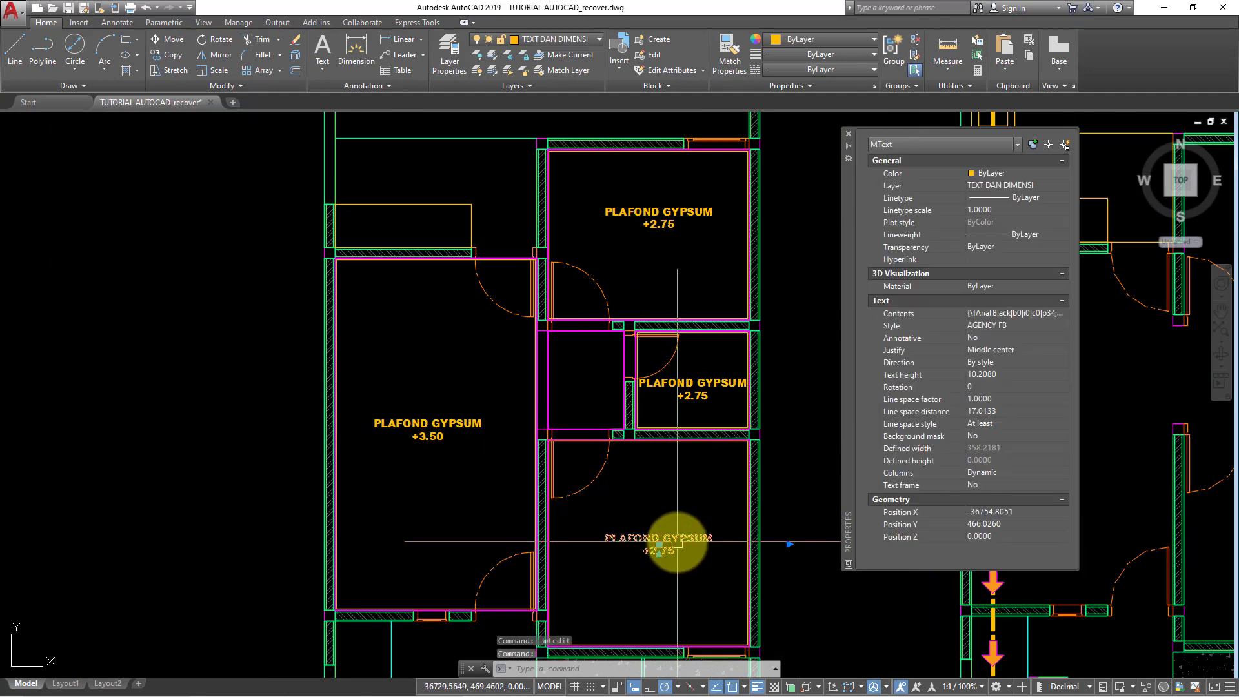
scroll(677, 542, "up", 4)
double_click(671, 541)
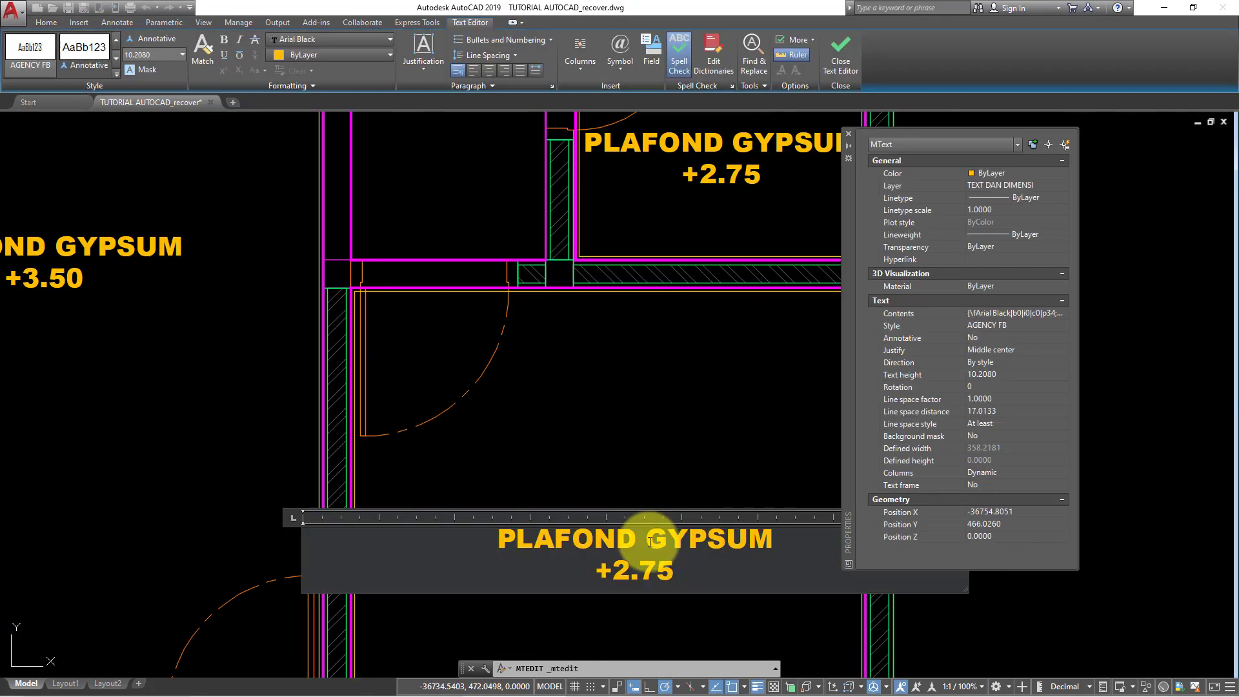
scroll(710, 609, "down", 2)
left_click(714, 619)
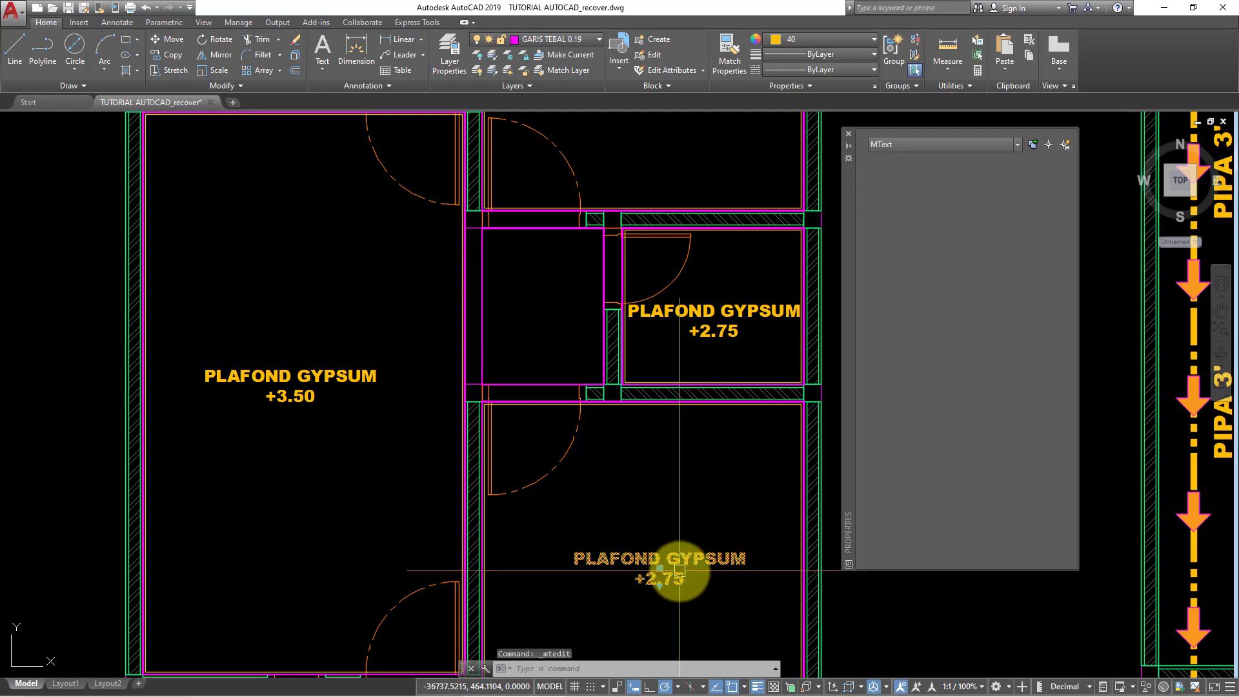
Copy the label into the small room above and split PLAFOND and GYPSUM onto two lines
type("co")
key("Return")
left_click(679, 571)
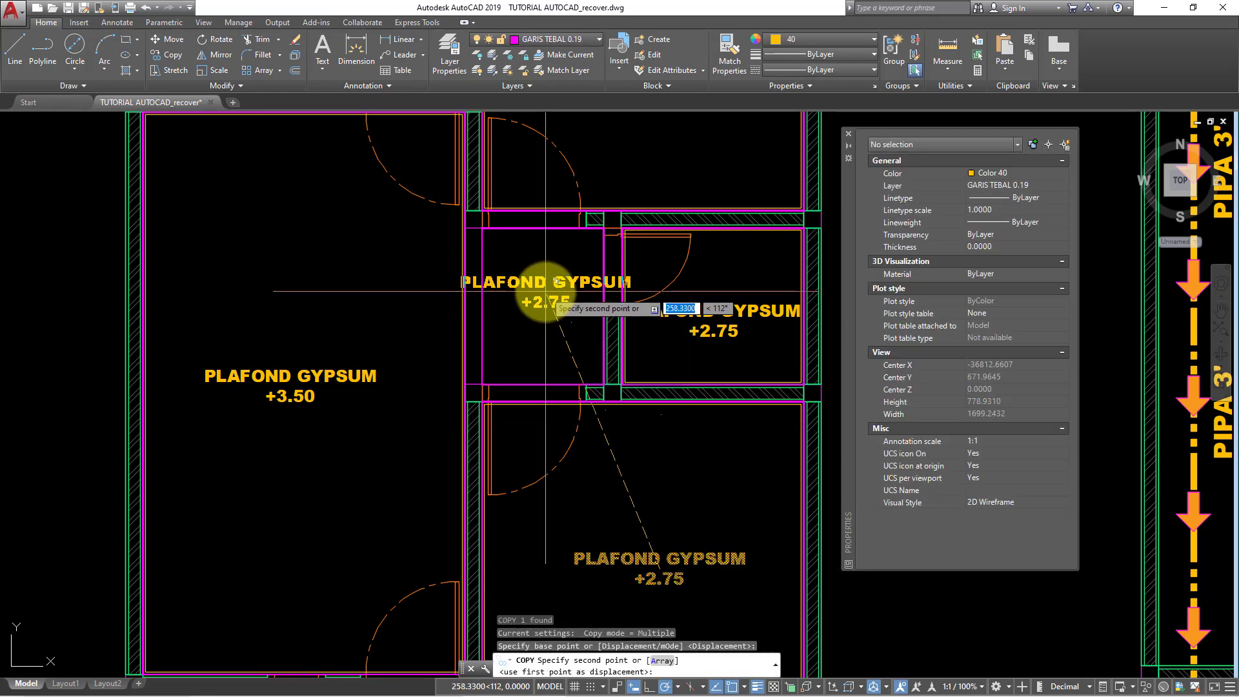
left_click(566, 292)
key("Escape")
double_click(554, 282)
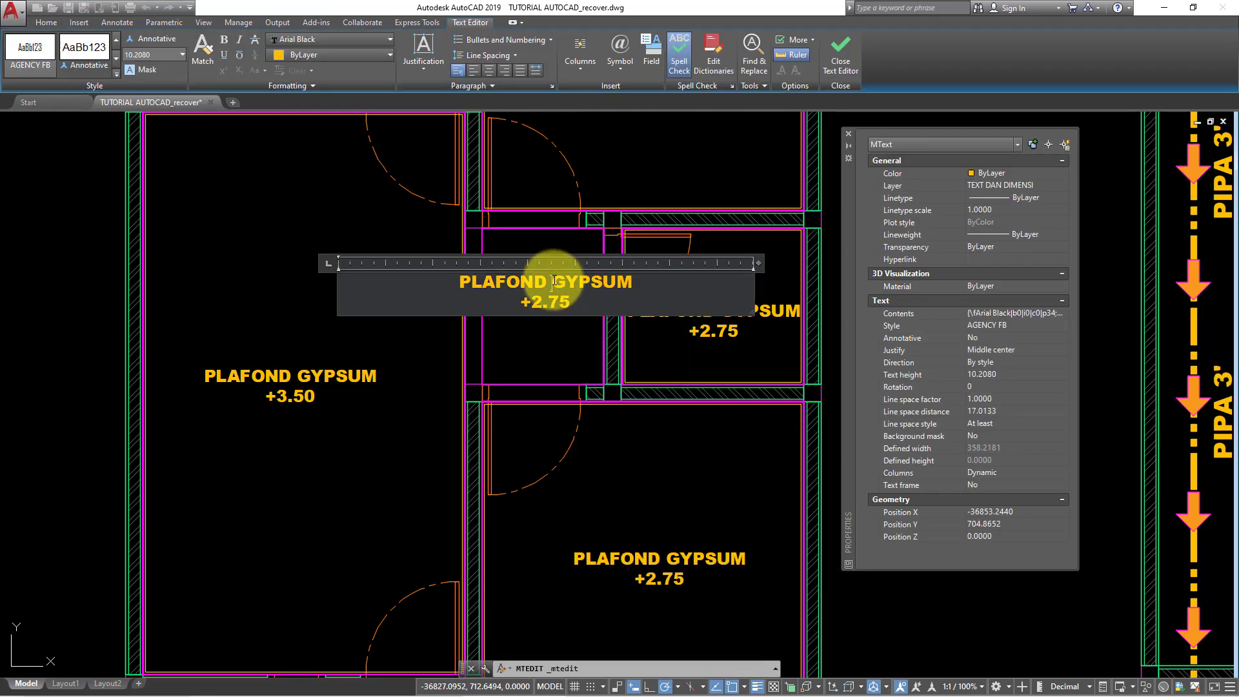
key("Return")
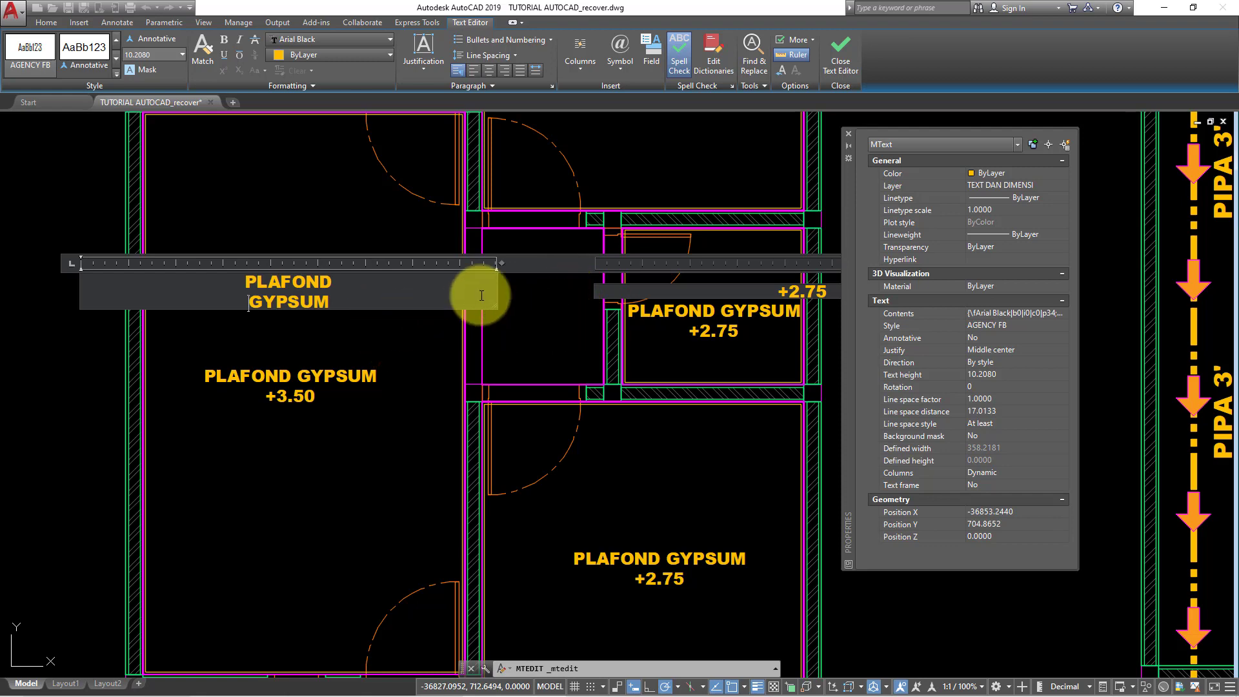
left_click(494, 304)
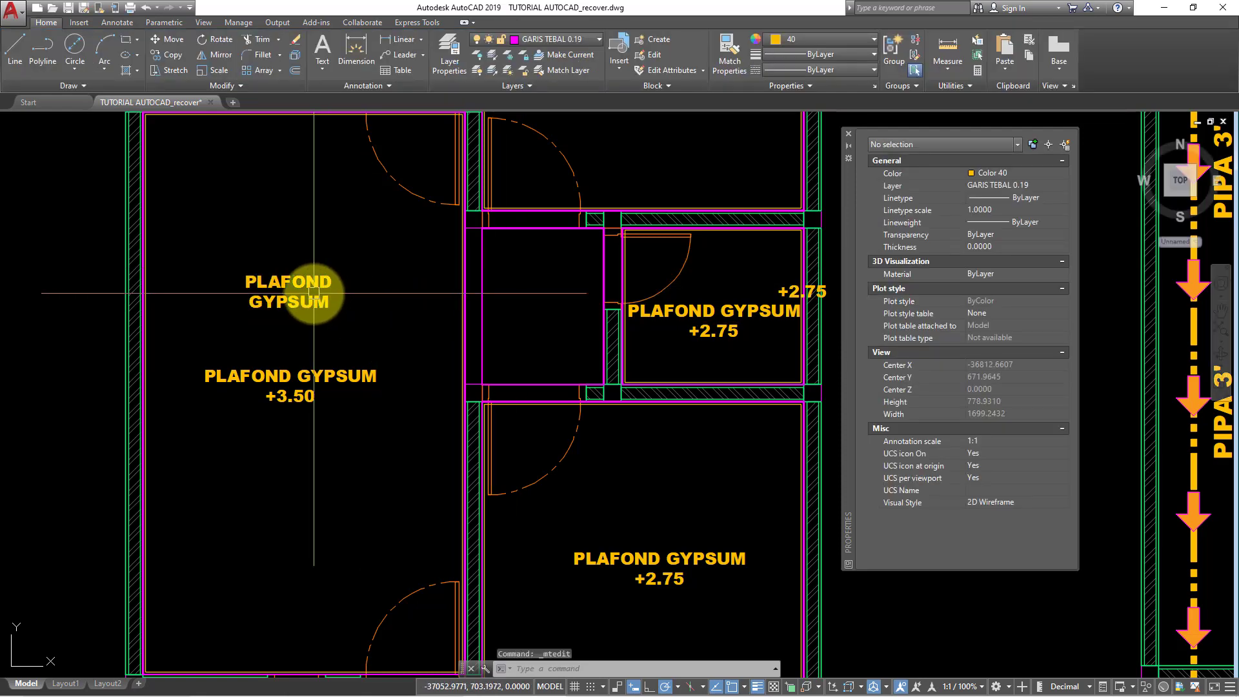
Change the alignment of the two-line PLAFOND / GYPSUM label
double_click(289, 303)
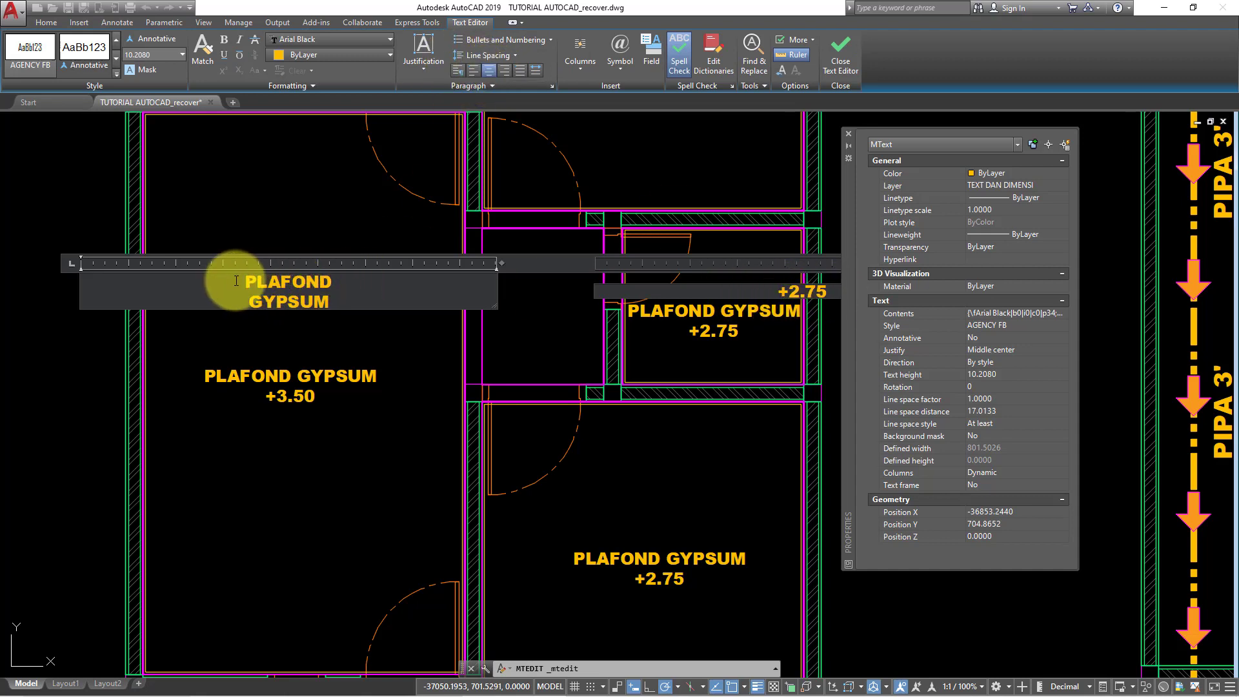
left_click_drag(236, 281, 449, 323)
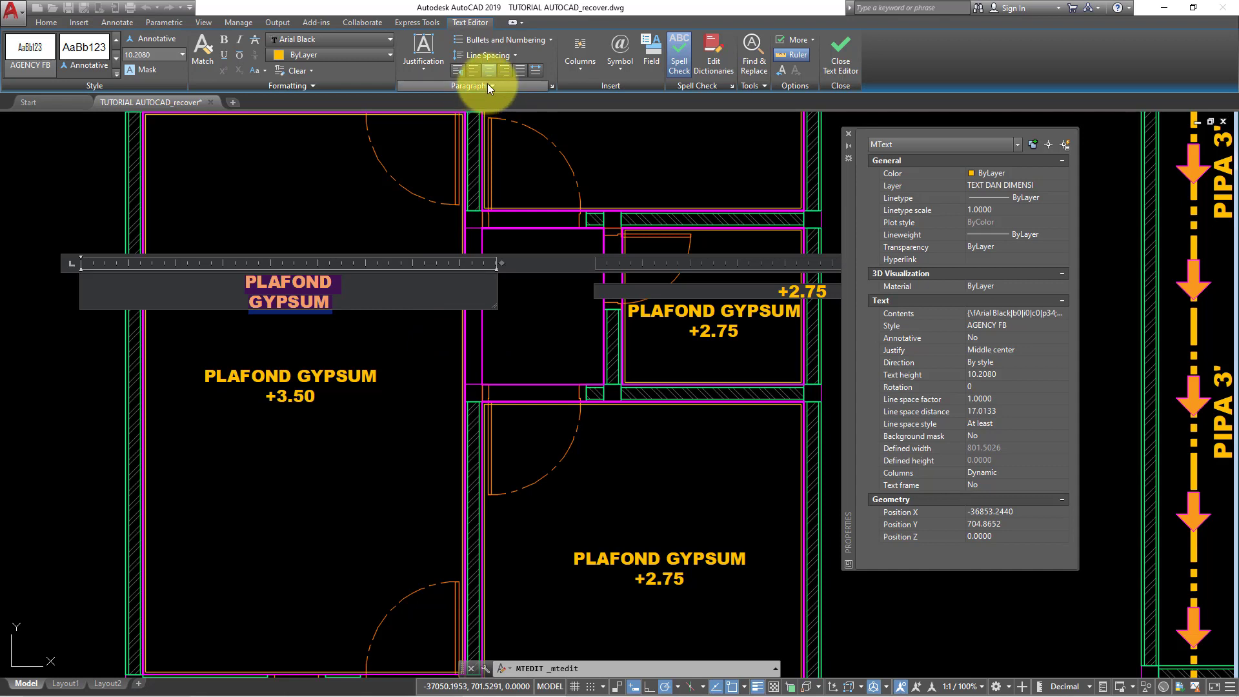
left_click(682, 285)
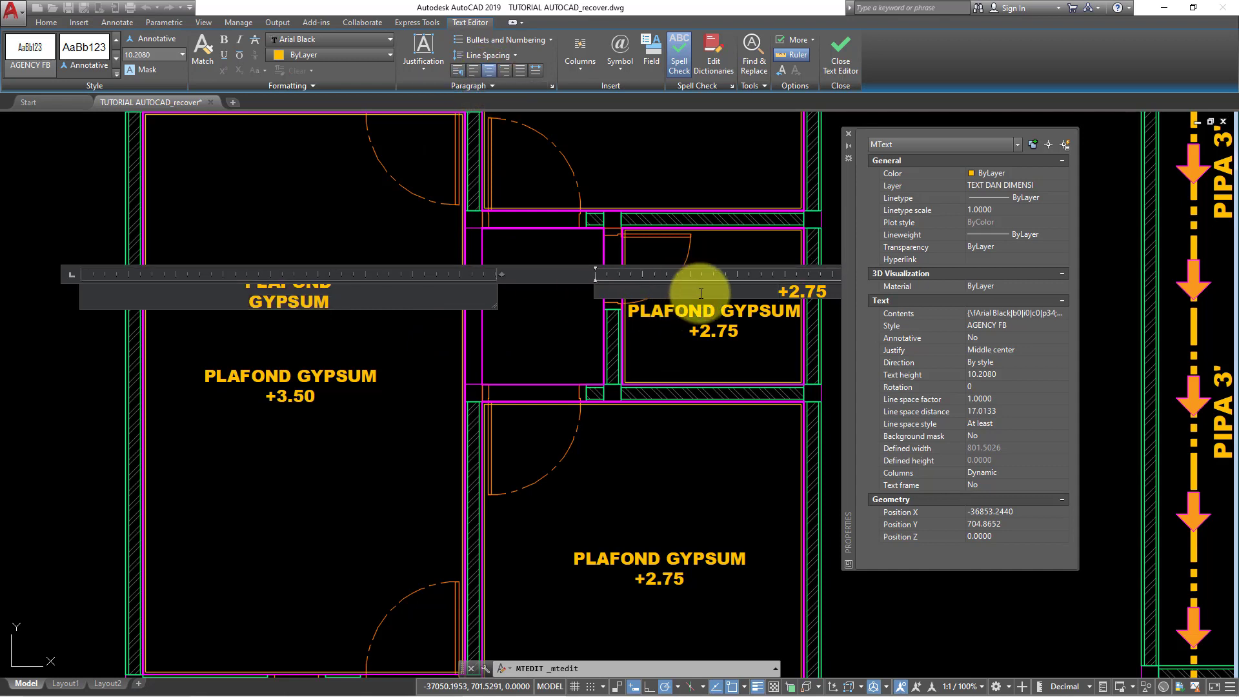
key("Return")
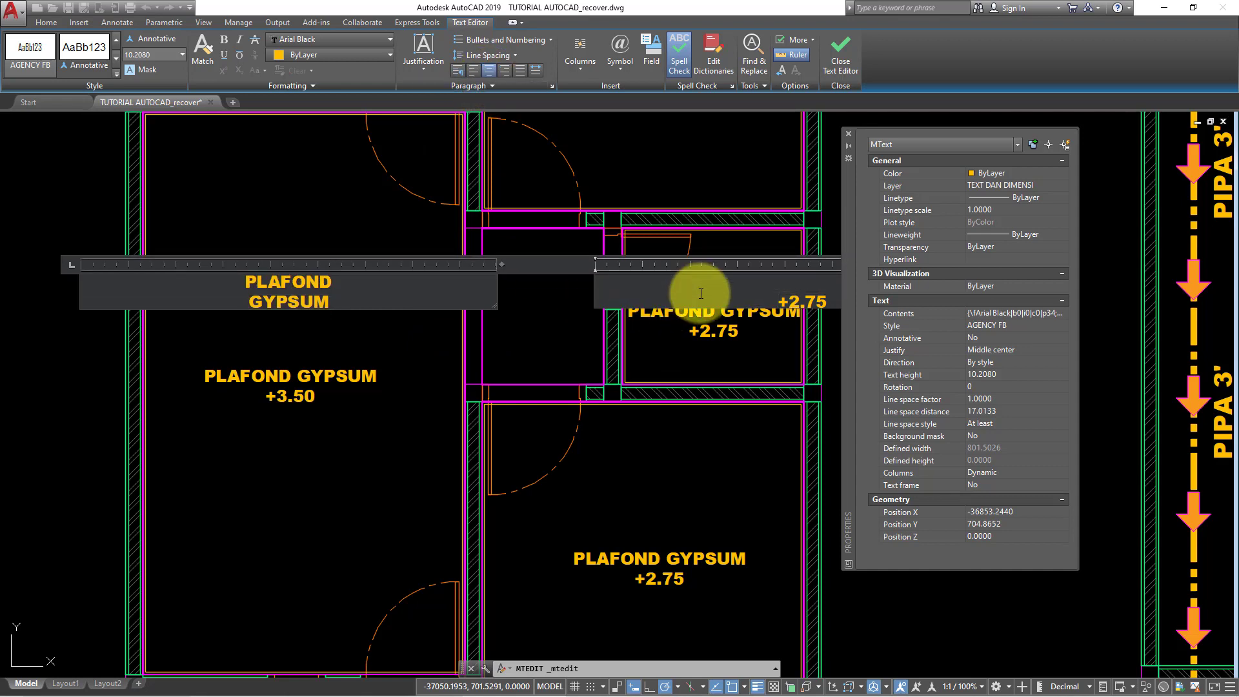
left_click(600, 326)
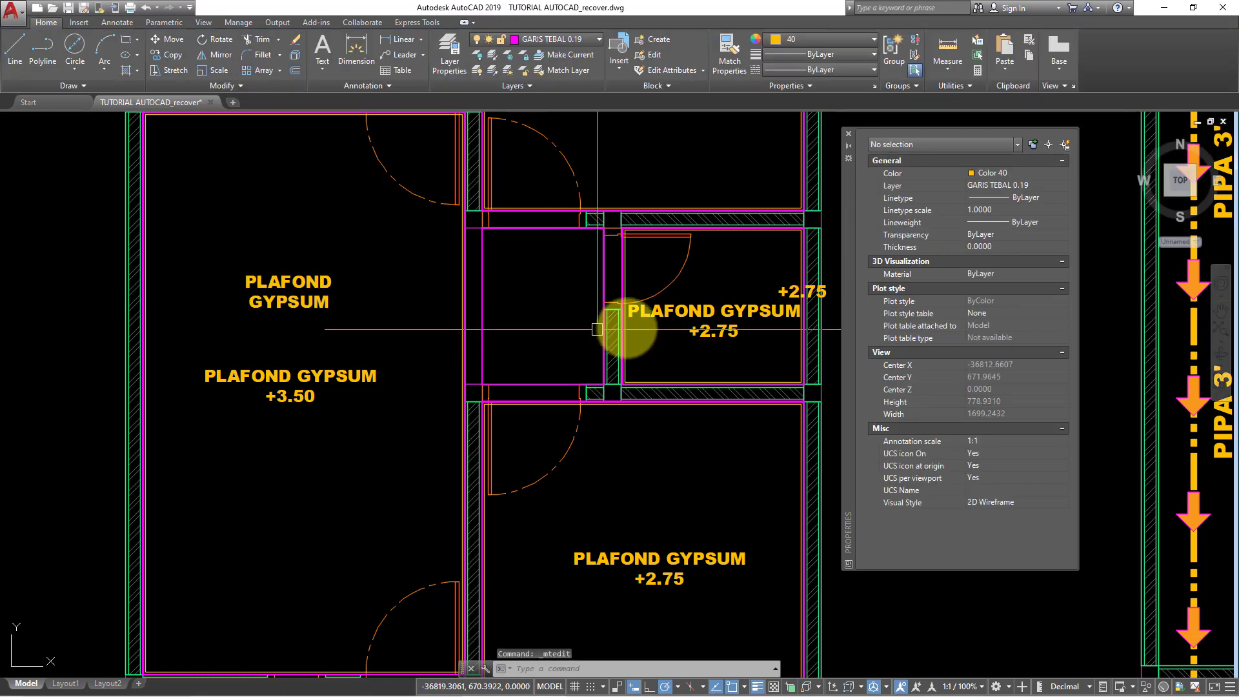
Try grip-stretching the separate +2.75 text and the PLAFOND GYPSUM label
left_click(783, 291)
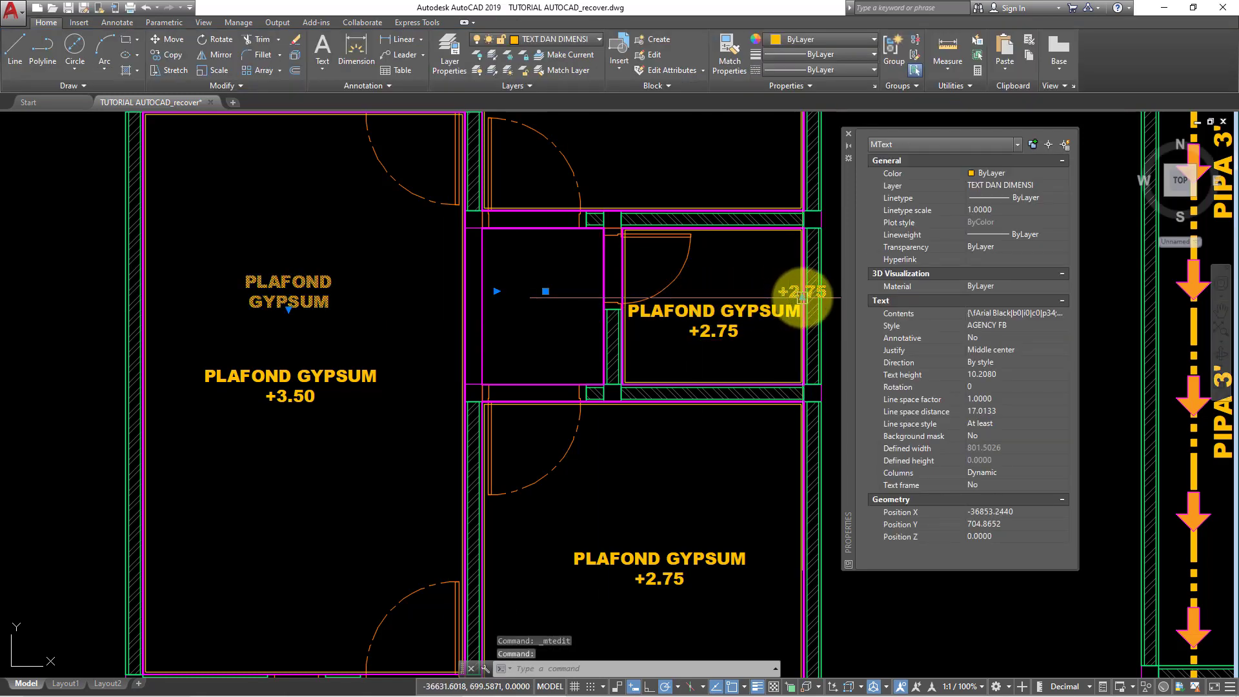
left_click(802, 297)
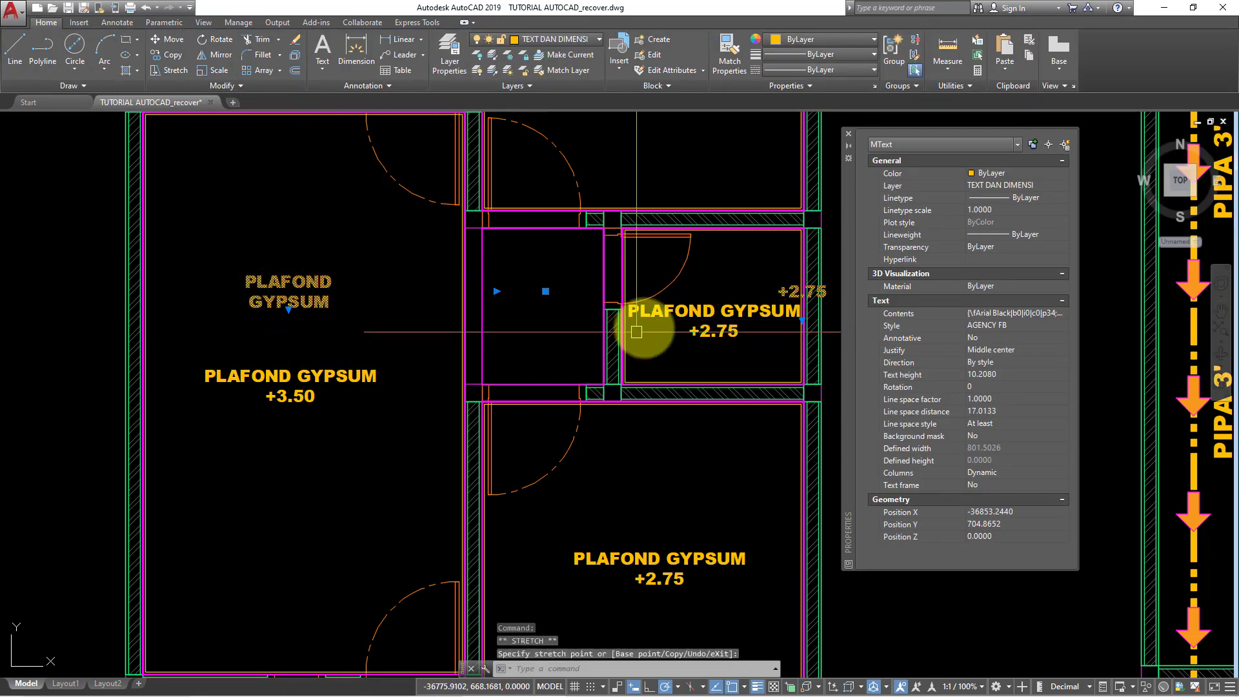
left_click(545, 291)
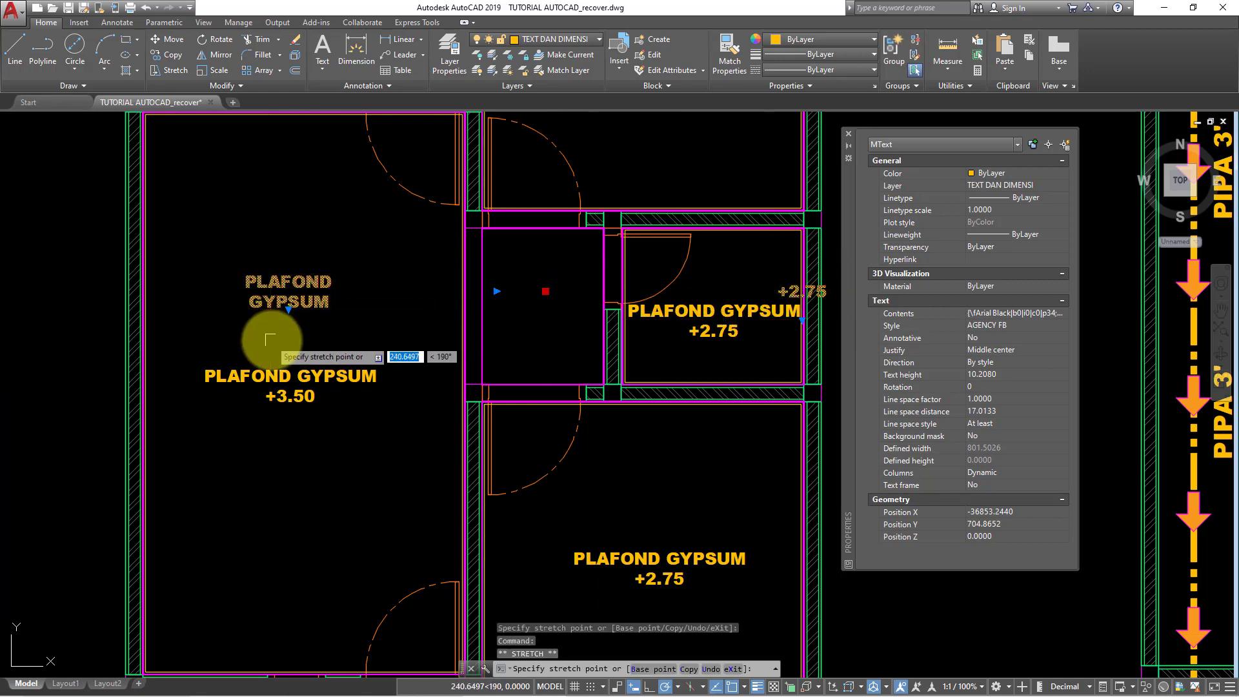
scroll(271, 340, "down", 2)
middle_click_drag(313, 338, 429, 332)
Erase the stray PLAFOND GYPSUM label outside the plan
key("Escape")
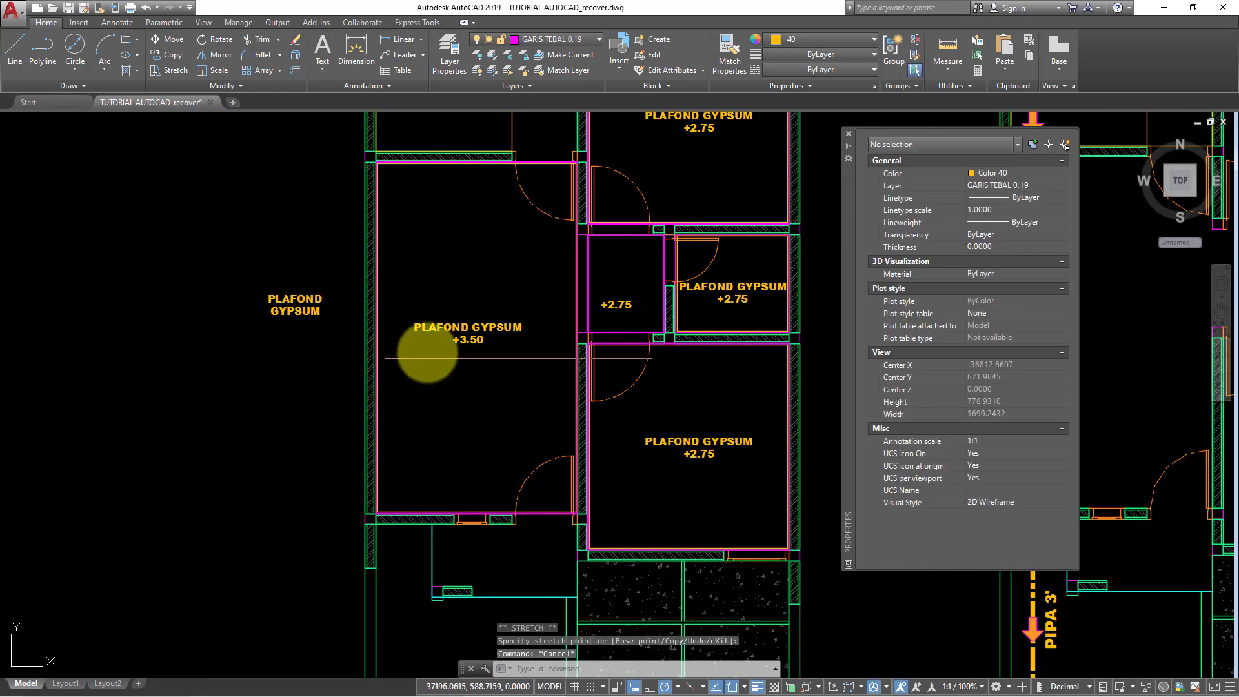
left_click(292, 295)
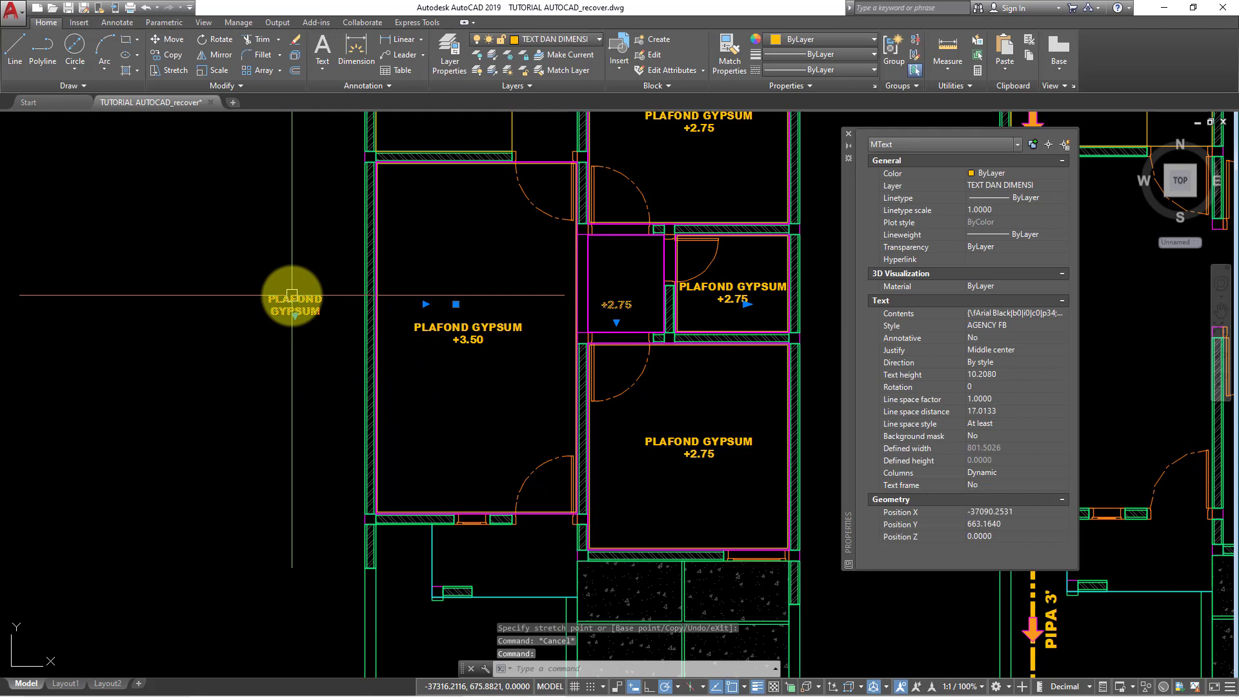
type("e")
key("Return")
Copy a PLAFOND GYPSUM +2.75 label into the small central room
left_click(726, 442)
type("CO")
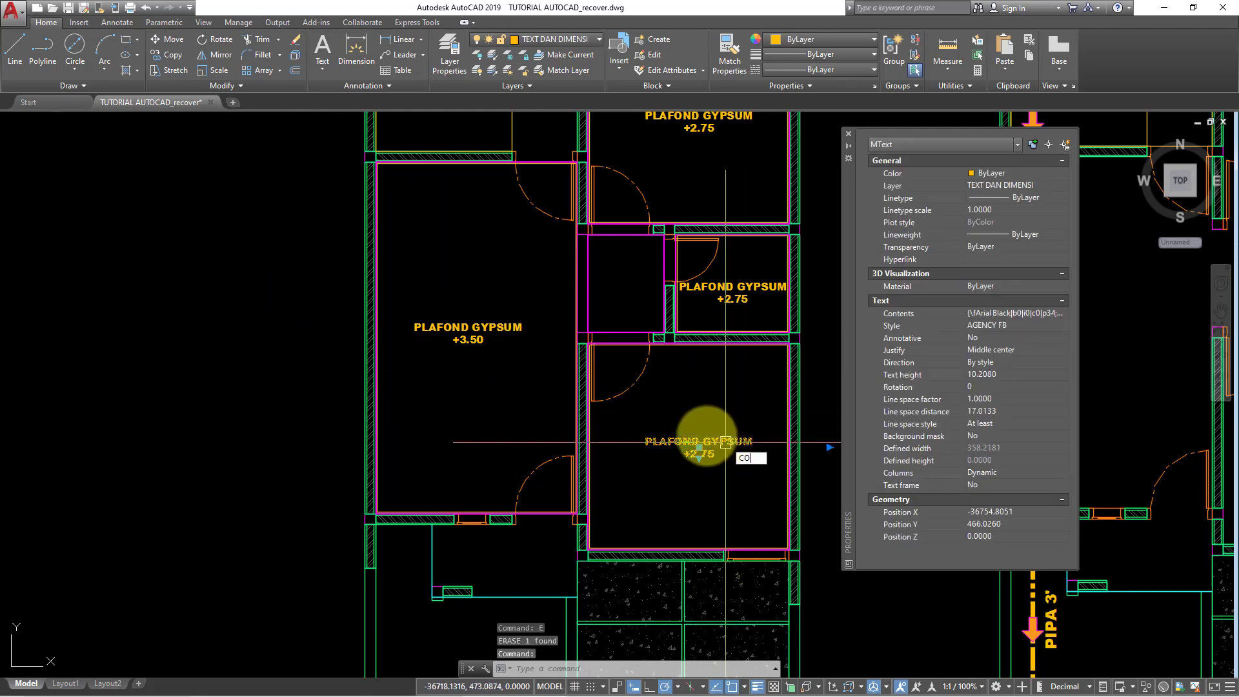
key("Return")
left_click(726, 443)
scroll(642, 276, "up", 2)
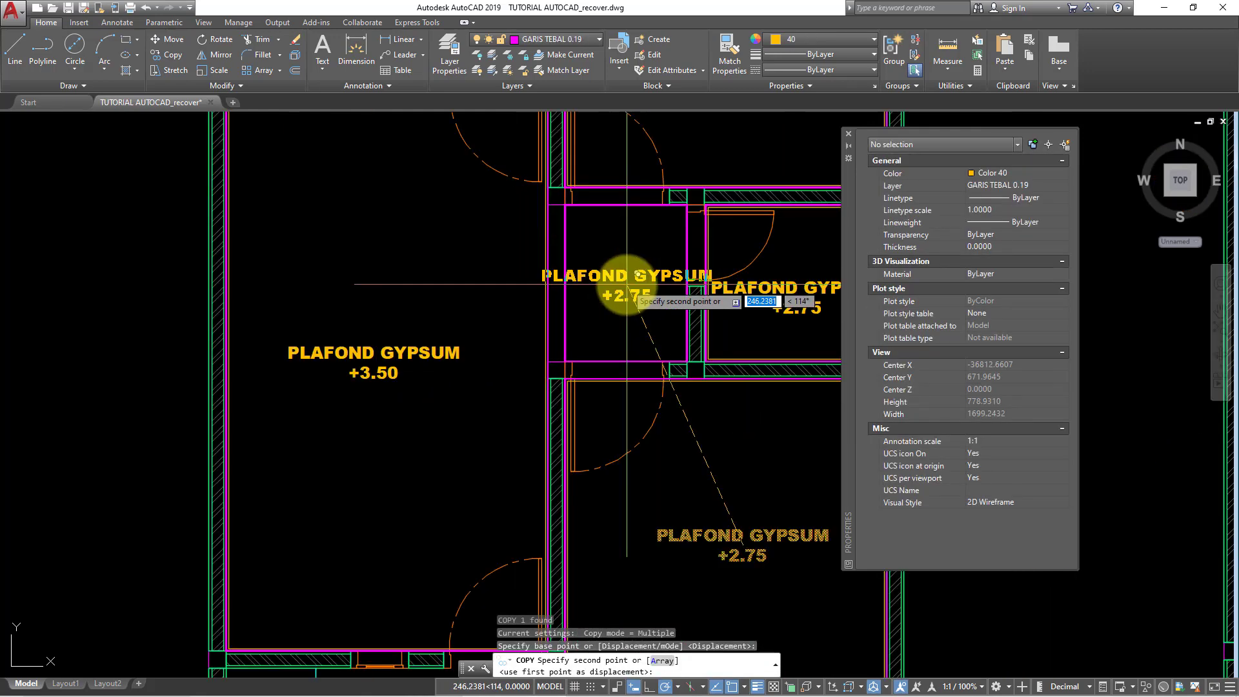
key("Escape")
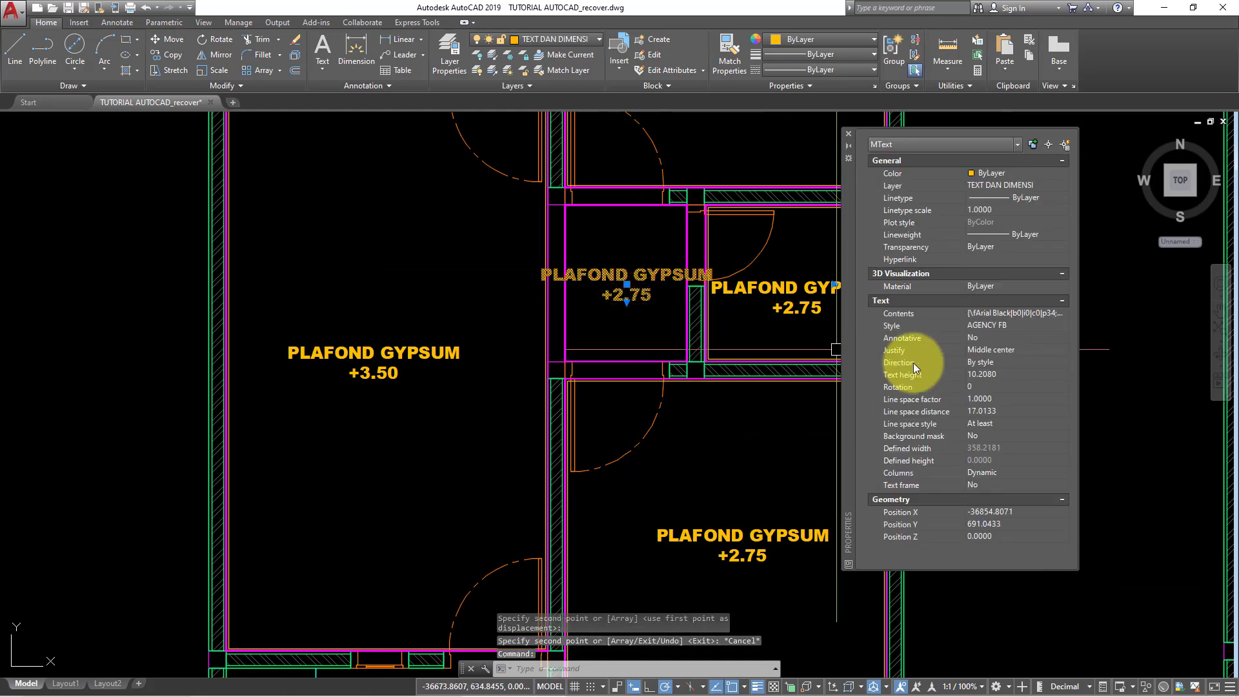
Set the copied label's text height to 5 in Properties
left_click(1012, 374)
type("5")
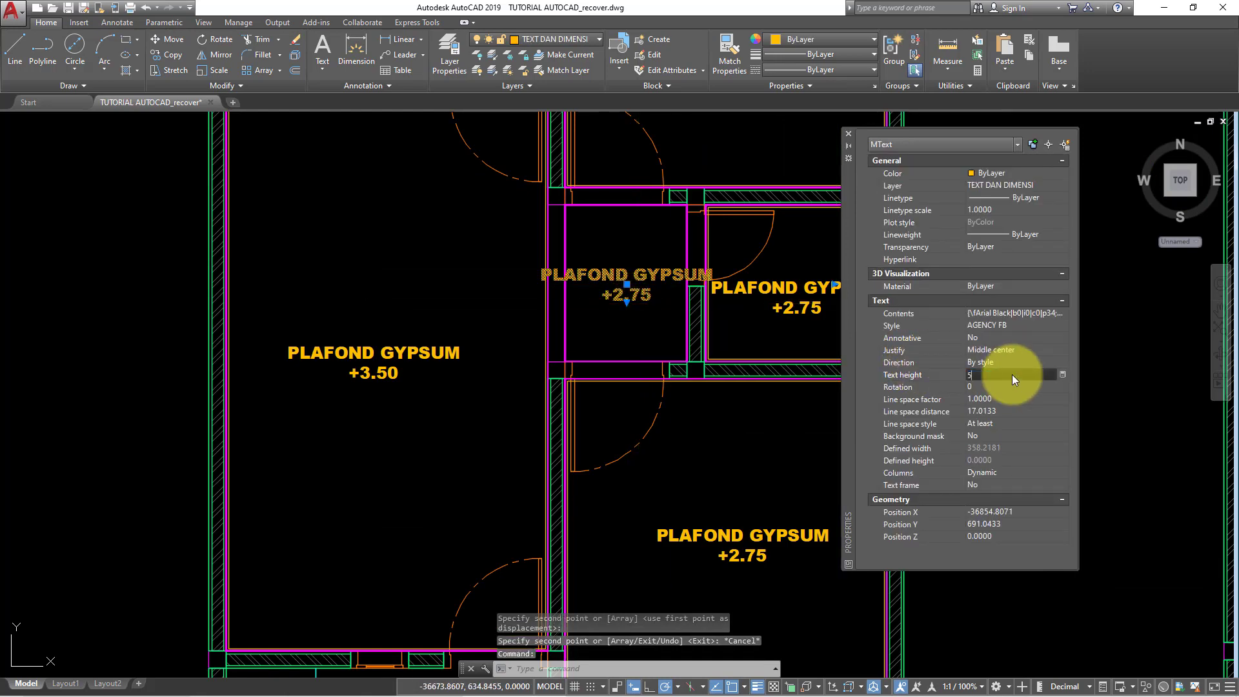
key("Return")
key("Escape")
scroll(671, 310, "up", 1)
Zoom out and window-select the ceiling plan with its DENAH RENCANA PLAFOND DALAM title
scroll(626, 310, "down", 2)
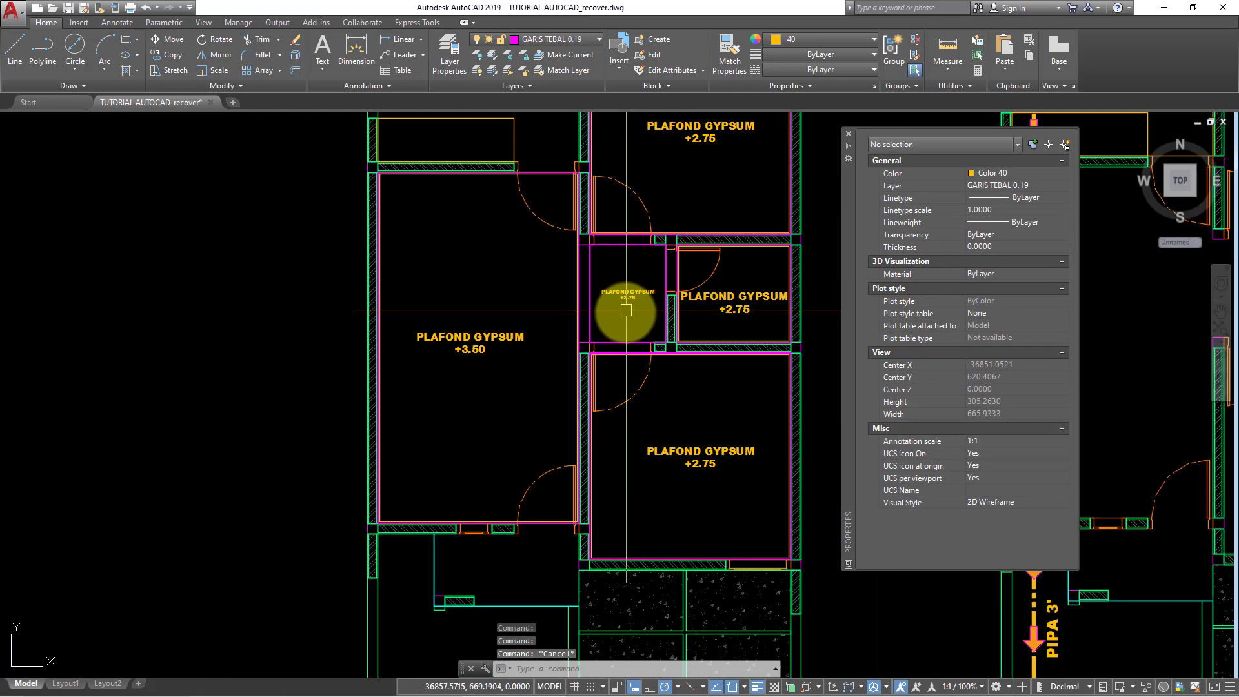
mouse_move(626, 309)
middle_mouse_down()
mouse_move(476, 410)
mouse_move(456, 359)
middle_mouse_up()
scroll(470, 396, "down", 2)
scroll(451, 334, "up", 2)
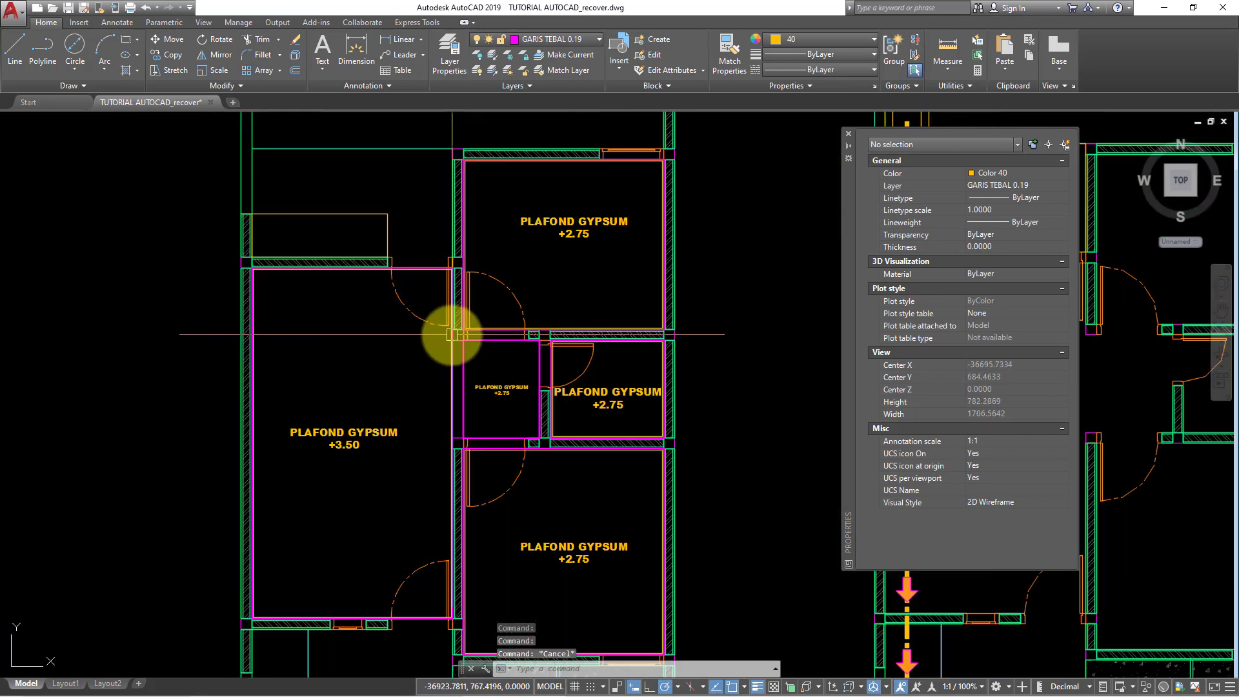
scroll(366, 310, "down", 1)
scroll(410, 428, "down", 1)
middle_click_drag(410, 429, 471, 365)
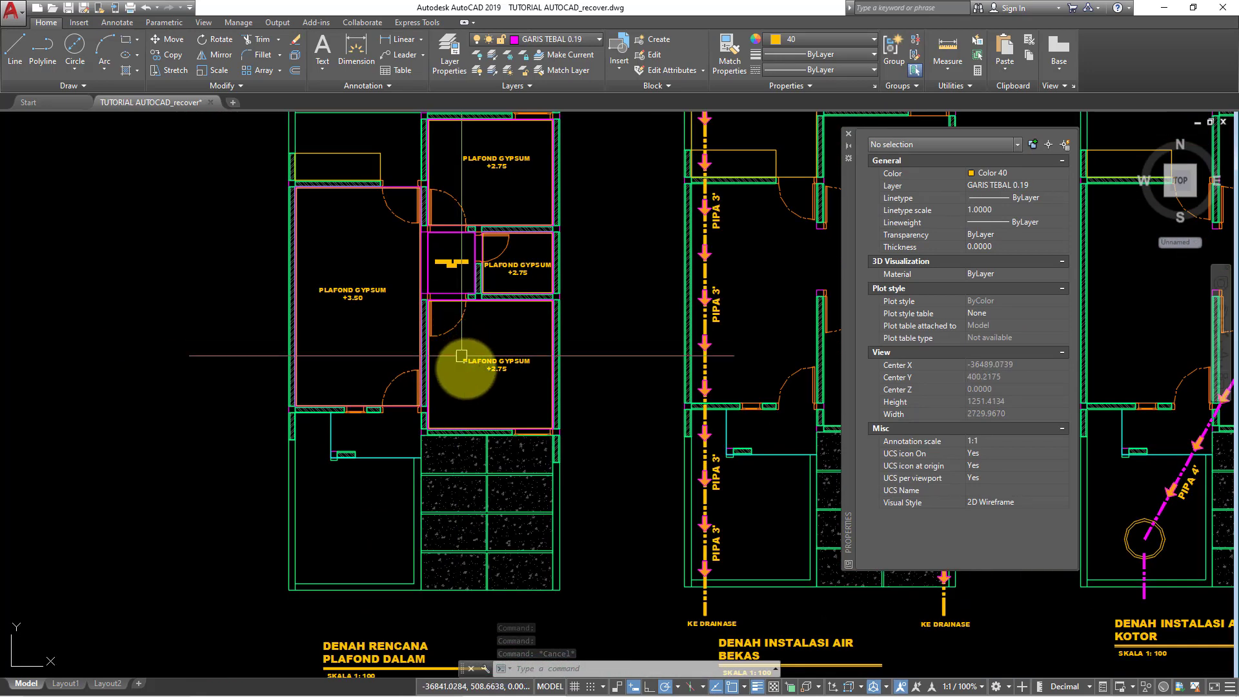
scroll(508, 378, "down", 2)
scroll(456, 525, "up", 2)
middle_click_drag(457, 526, 525, 534)
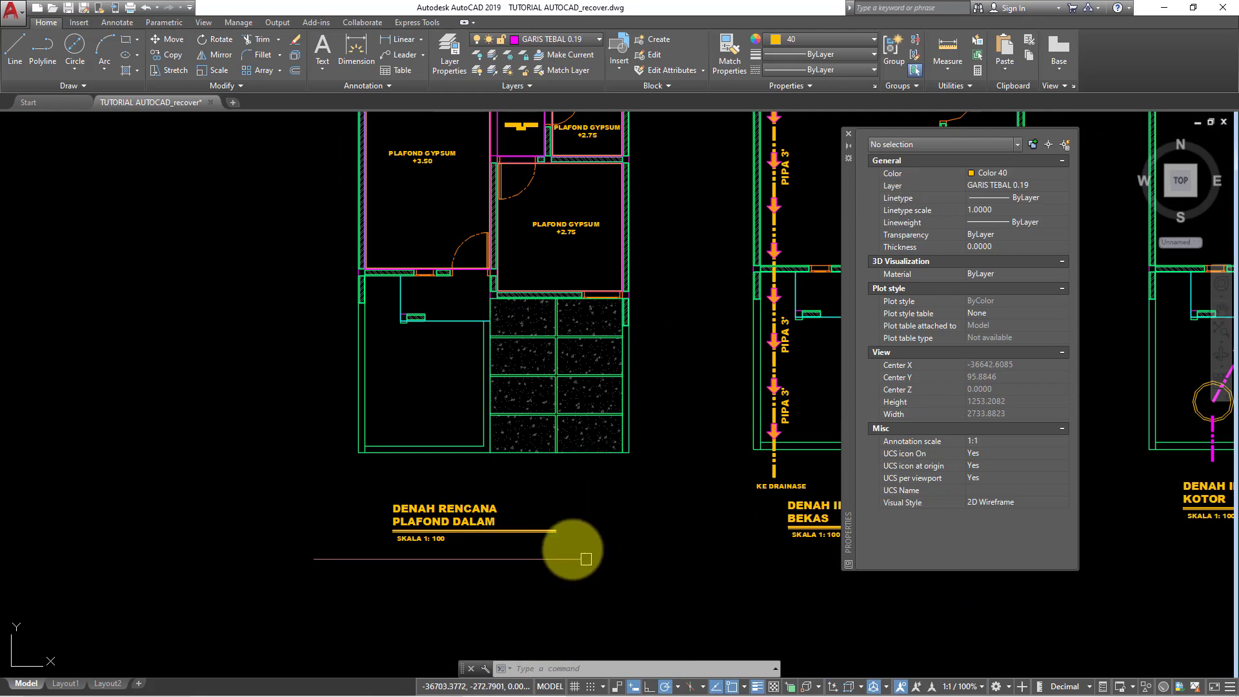
left_click(537, 523)
scroll(539, 517, "down", 2)
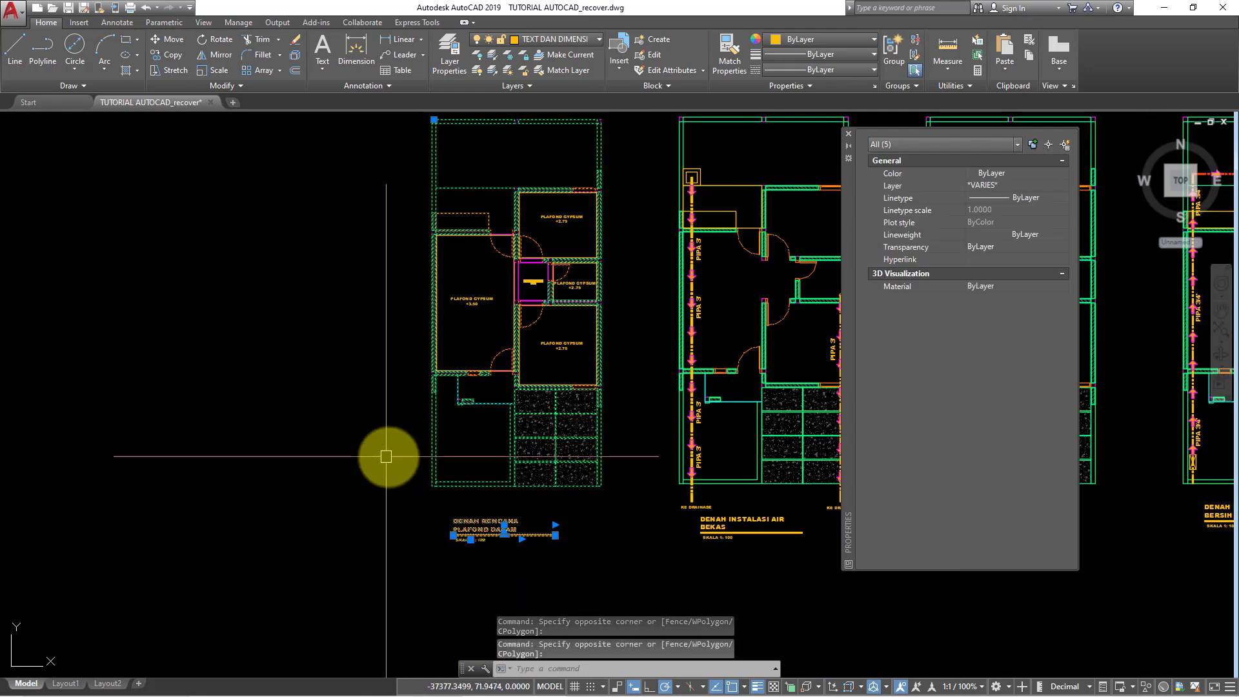
Copy the selected plan and title from its corner to a spot left of the original
type("Co")
key("Return")
middle_click_drag(511, 371, 526, 428)
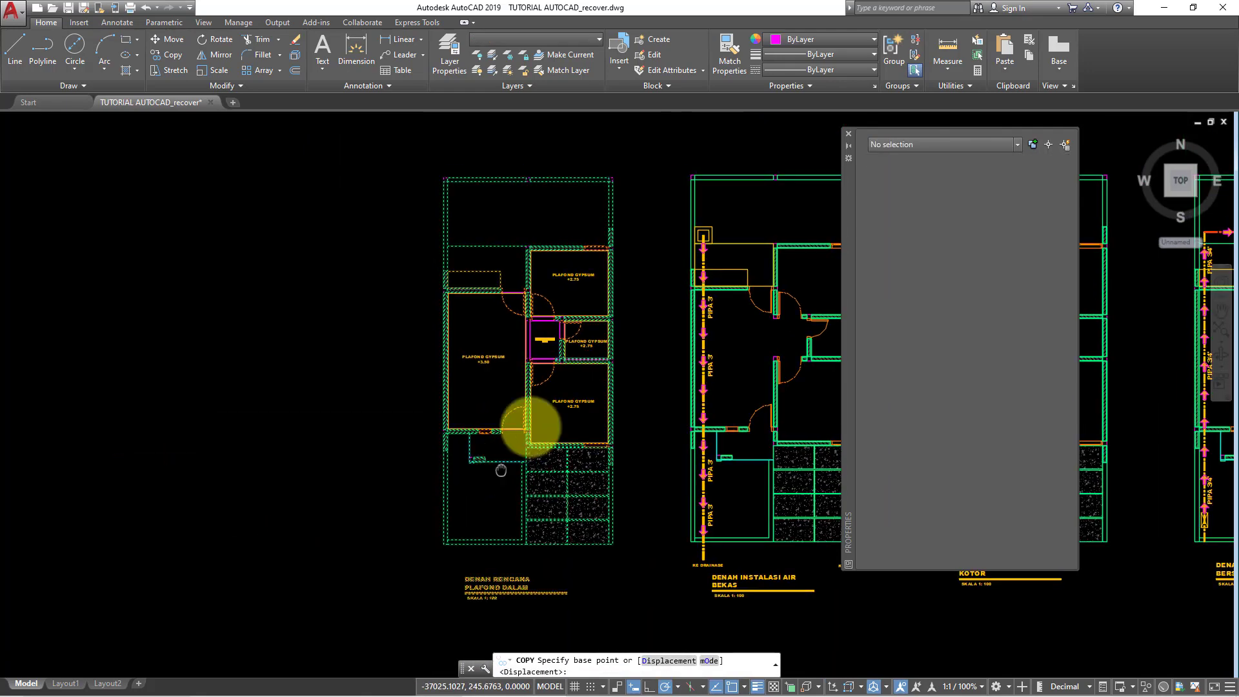
left_click(694, 175)
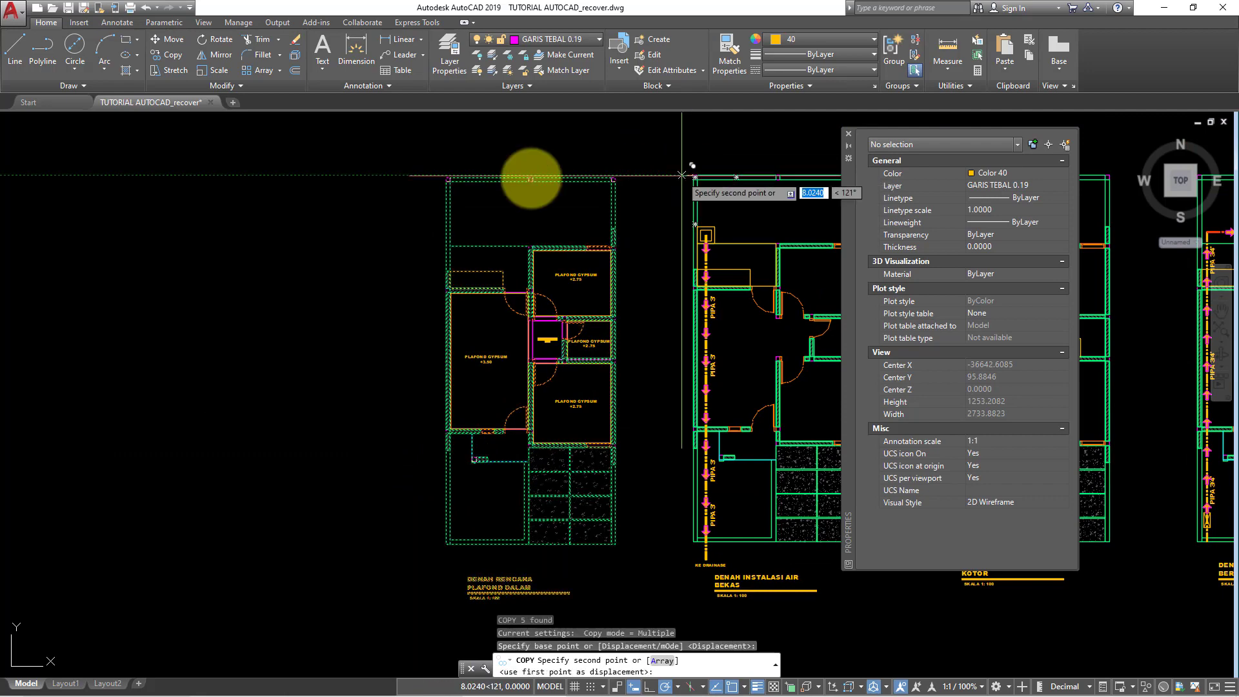
left_click(440, 175)
key("Escape")
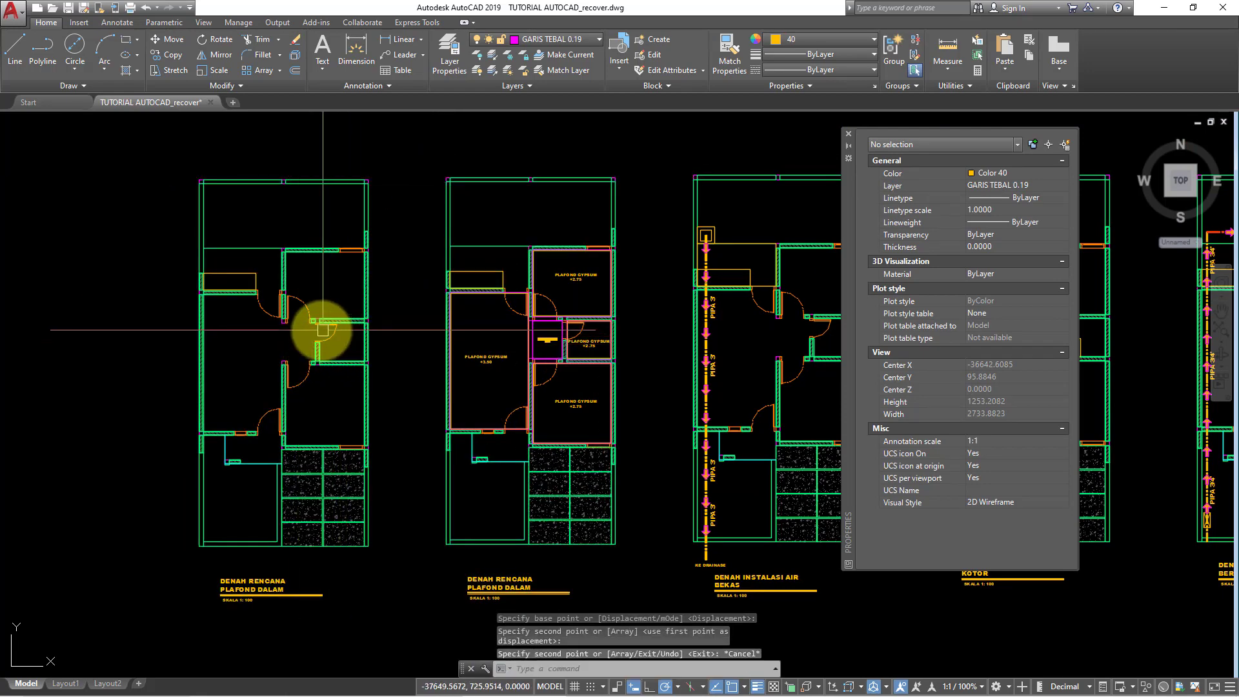
scroll(323, 330, "down", 6)
scroll(606, 348, "up", 3)
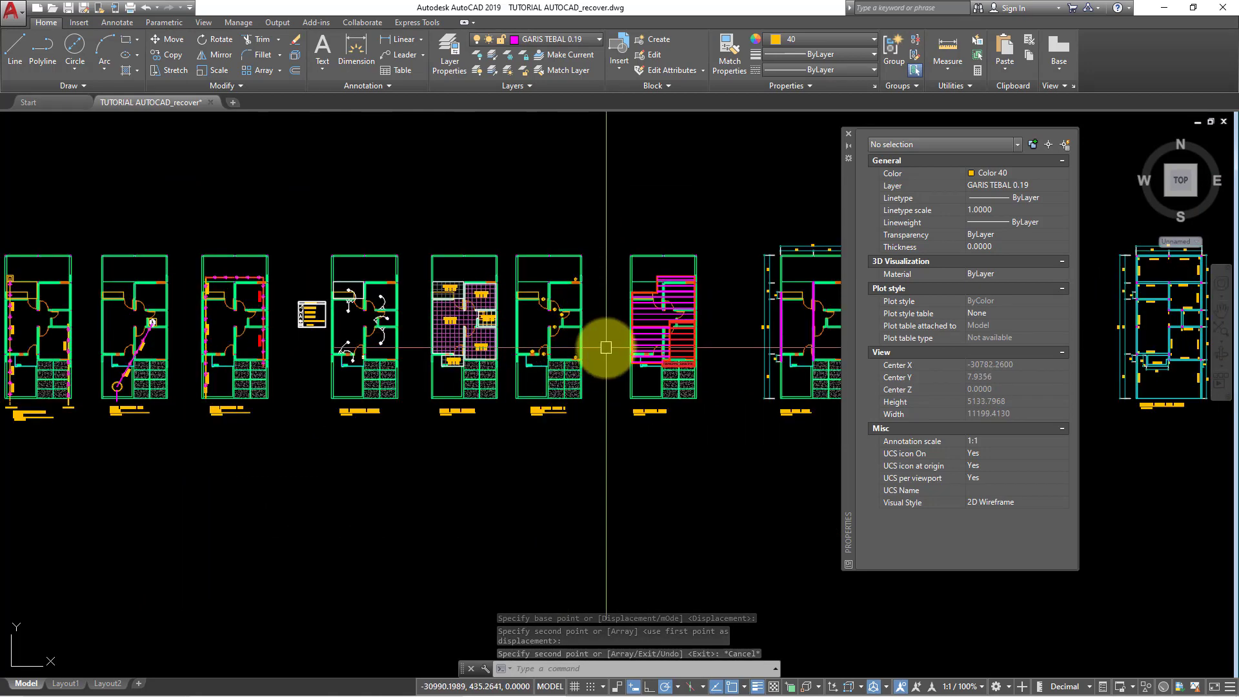
scroll(657, 274, "up", 4)
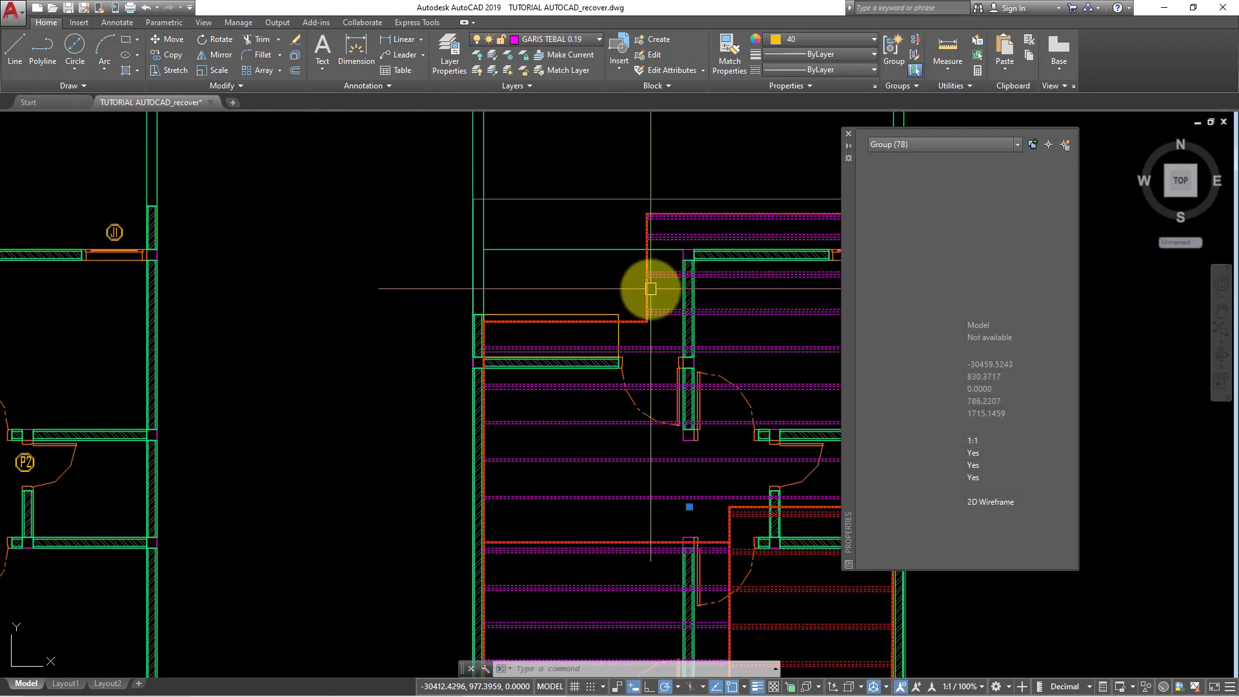
scroll(636, 299, "down", 2)
middle_click_drag(635, 299, 588, 262)
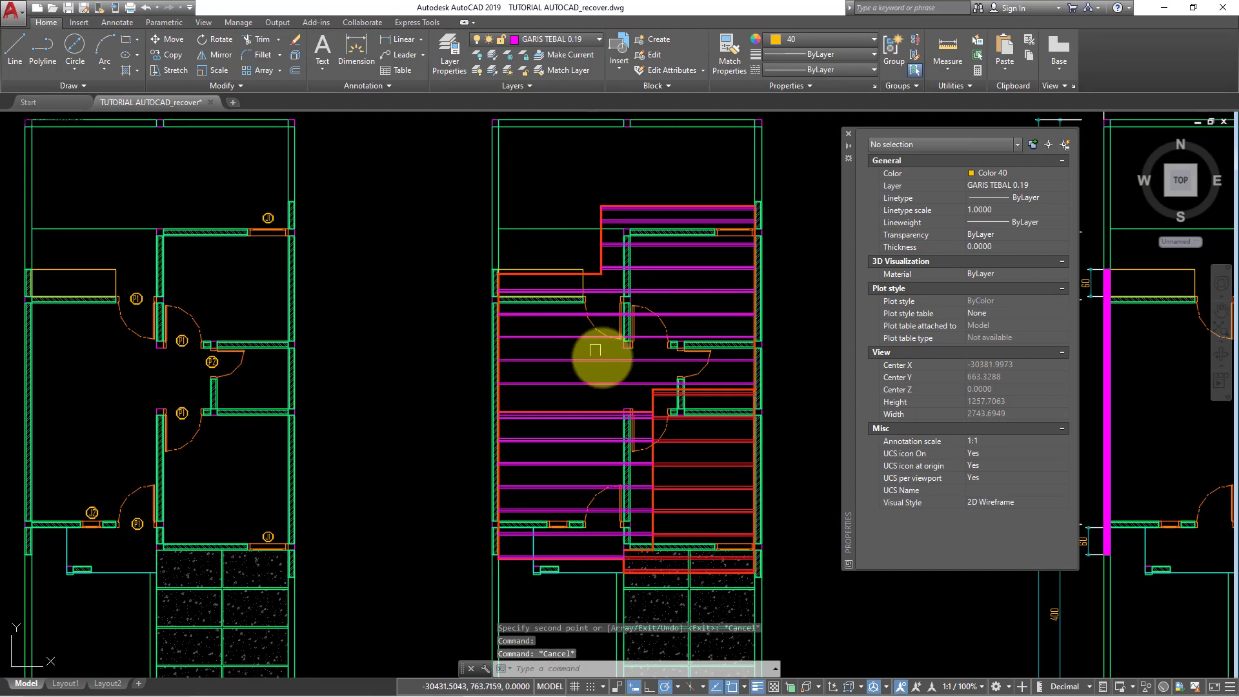
Start a polyline near the plans, then abandon it
key("Escape")
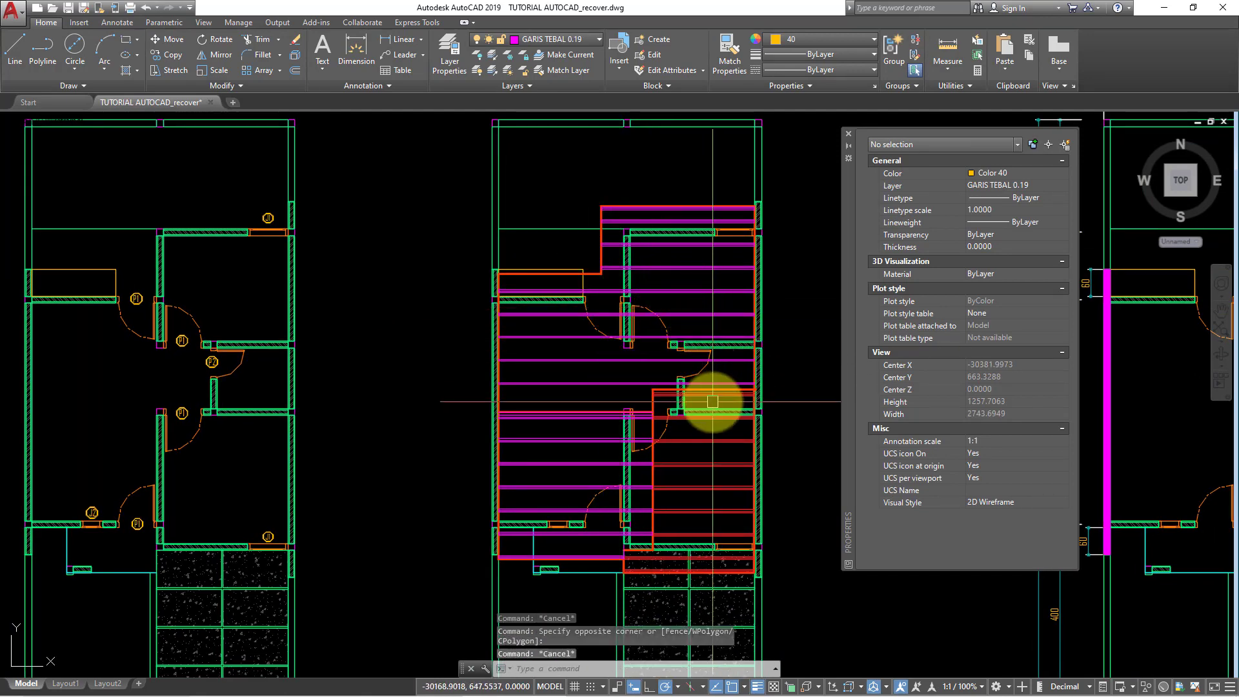
type("Pl")
key("Return")
scroll(495, 568, "up", 2)
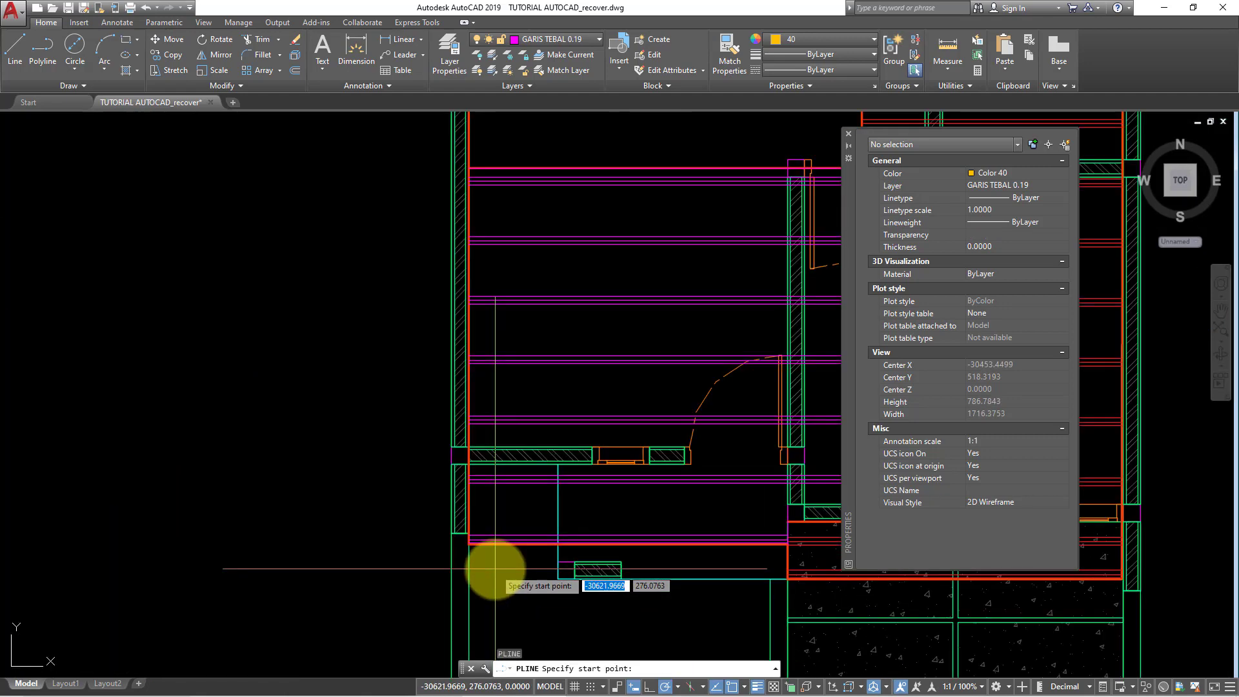
scroll(505, 566, "down", 1)
left_click(446, 540)
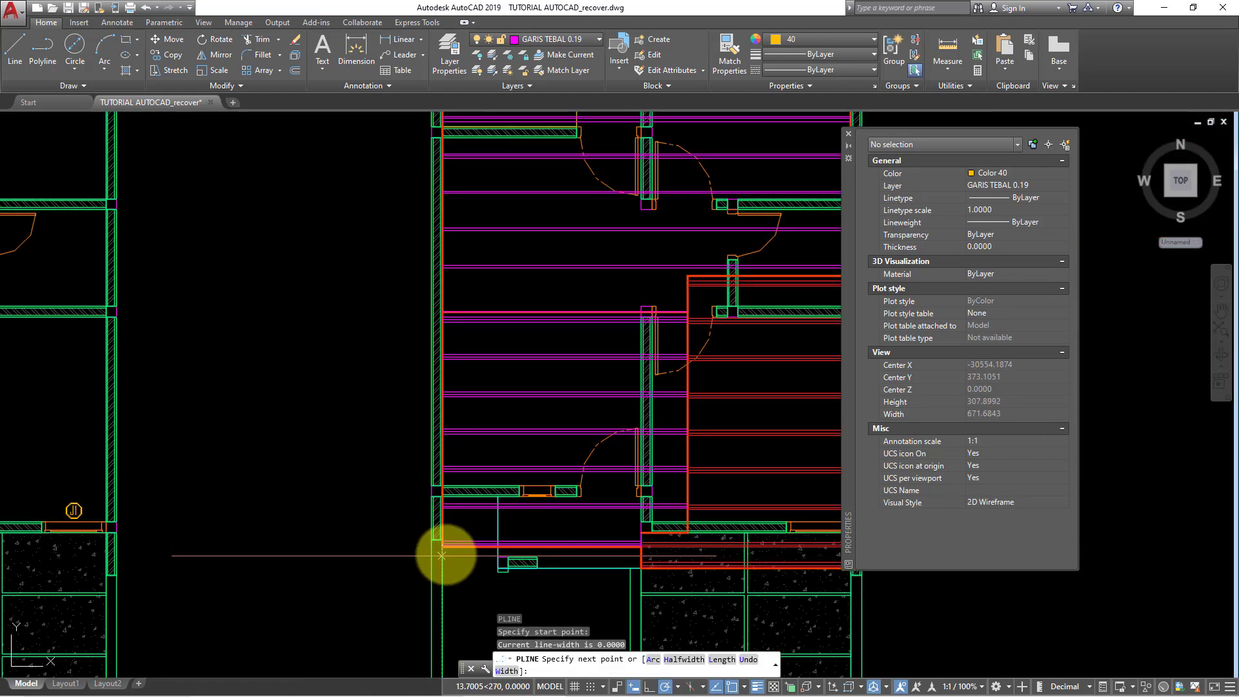
scroll(443, 548, "down", 1)
scroll(504, 403, "down", 8)
scroll(310, 409, "down", 2)
scroll(462, 401, "up", 4)
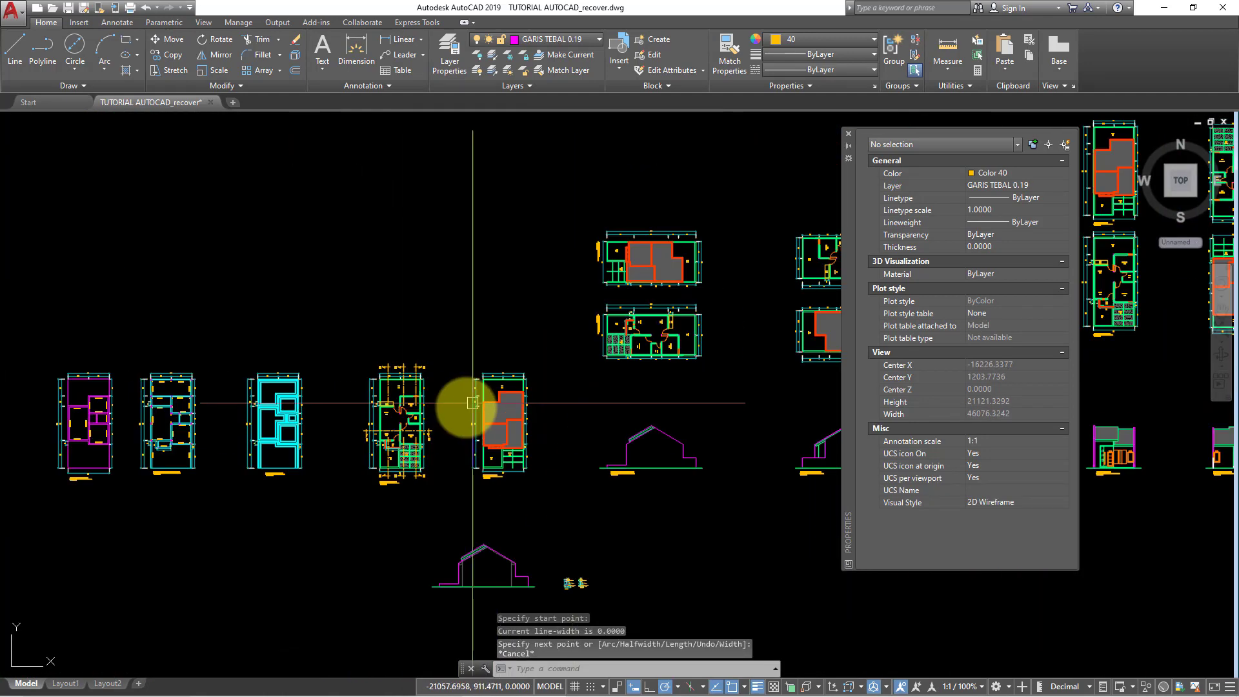
scroll(492, 413, "up", 2)
key("Escape")
Select the red ATAP-layer roof outline pieces on the roof plan
scroll(501, 381, "up", 2)
left_click(502, 357)
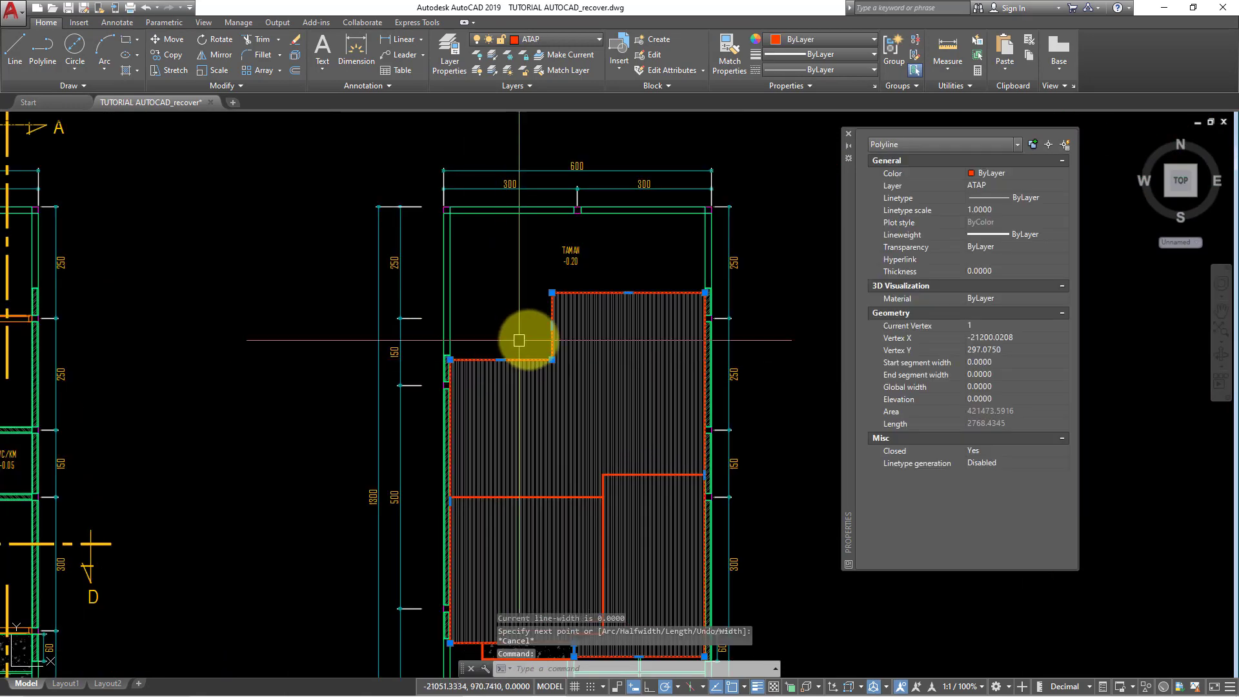
scroll(589, 525, "up", 2)
scroll(598, 359, "up", 2)
scroll(598, 354, "up", 2)
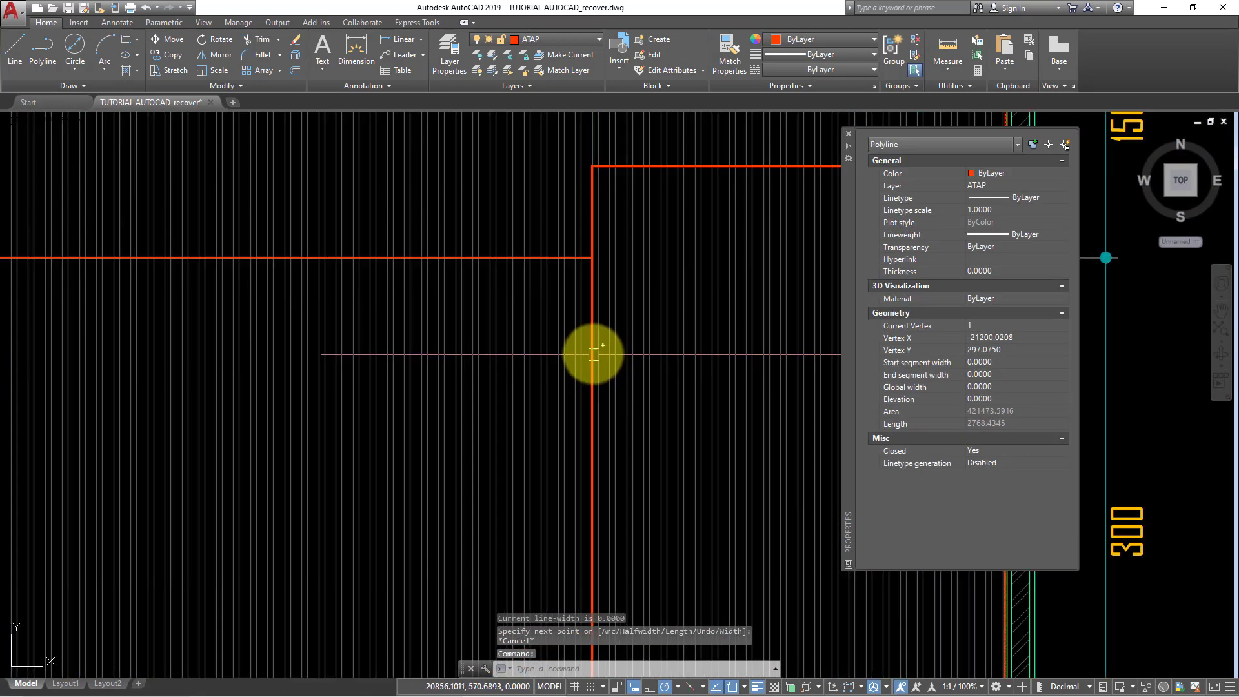
left_click(592, 350)
left_click(600, 277)
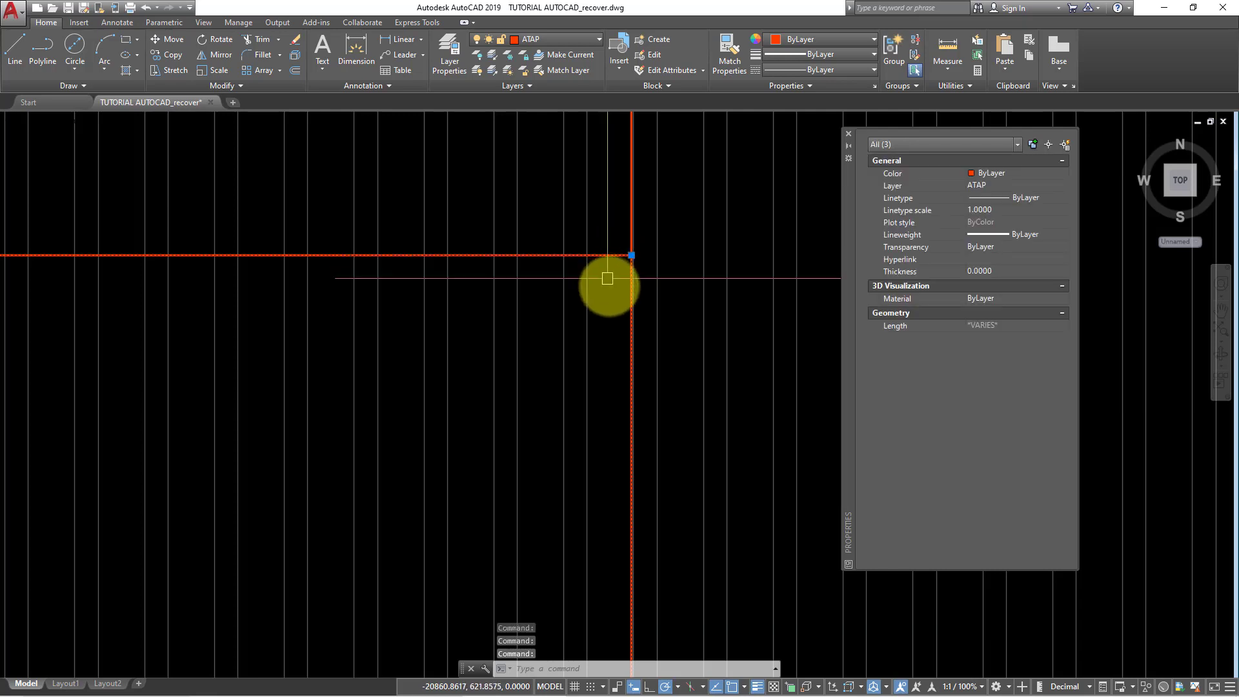
scroll(605, 284, "down", 3)
scroll(553, 285, "down", 5)
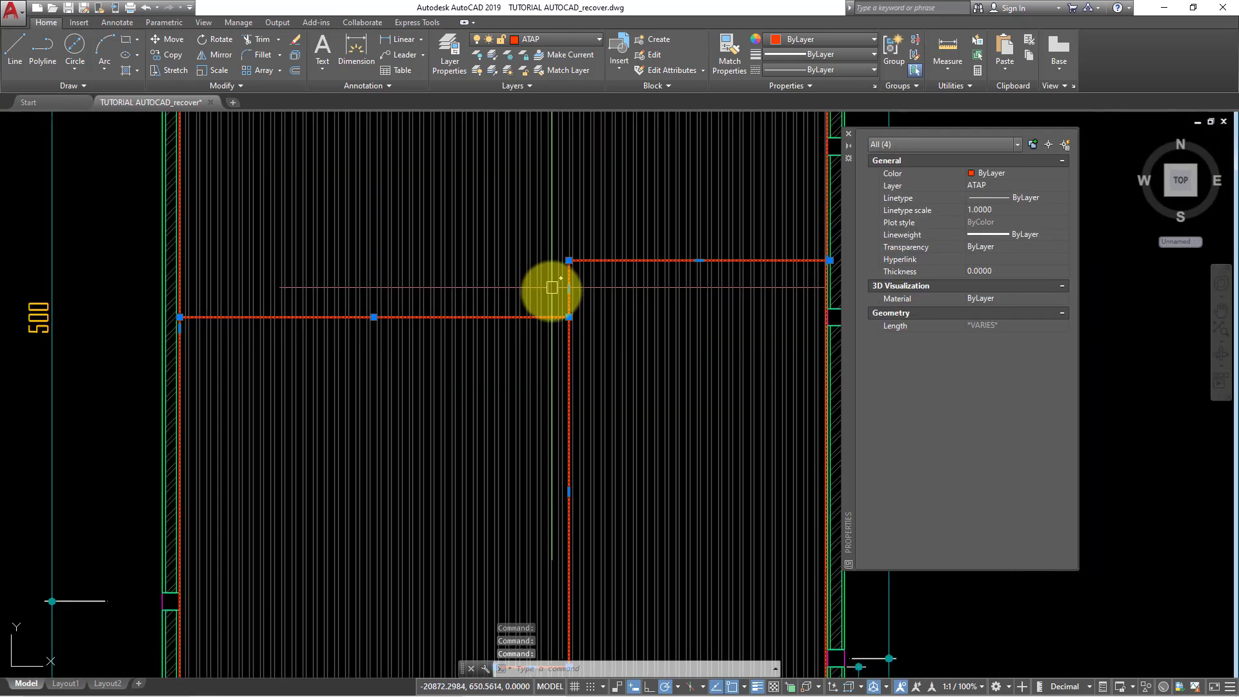
scroll(569, 345, "down", 4)
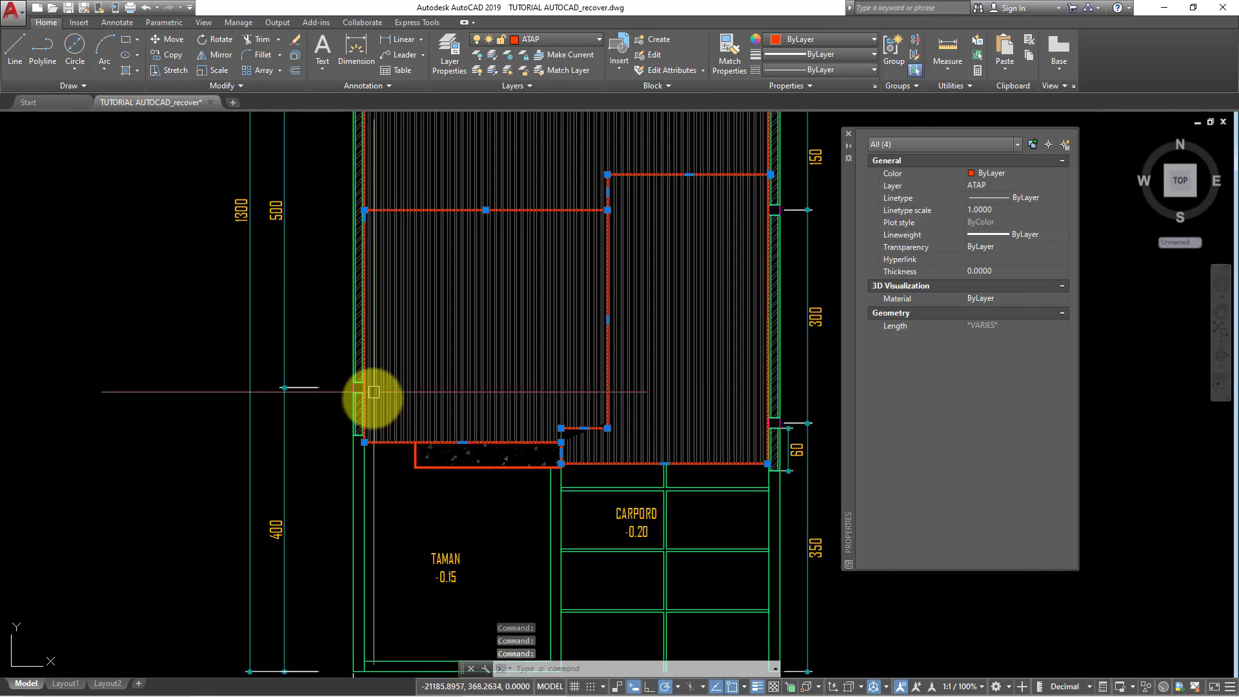
scroll(371, 407, "up", 3)
scroll(444, 404, "down", 3)
middle_click_drag(444, 404, 477, 471)
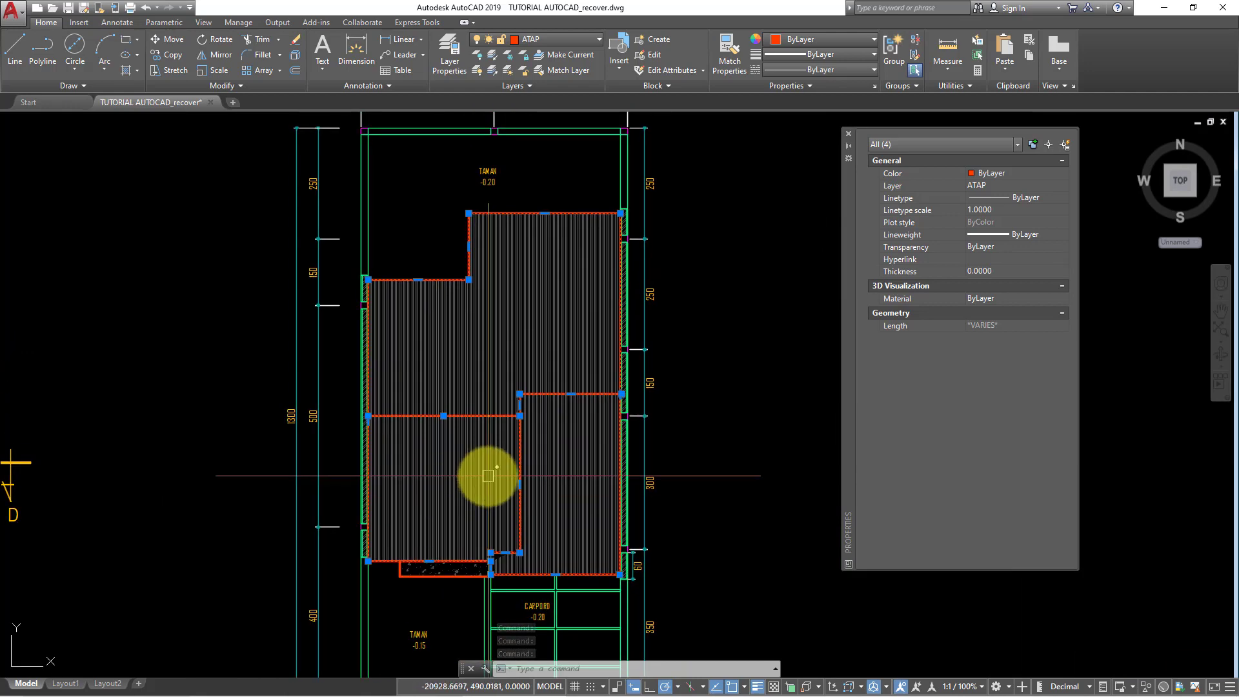
type("CO")
Start copying the red roof outline from a base point at the plan's corner
key("Return")
scroll(636, 130, "up", 2)
scroll(612, 120, "up", 2)
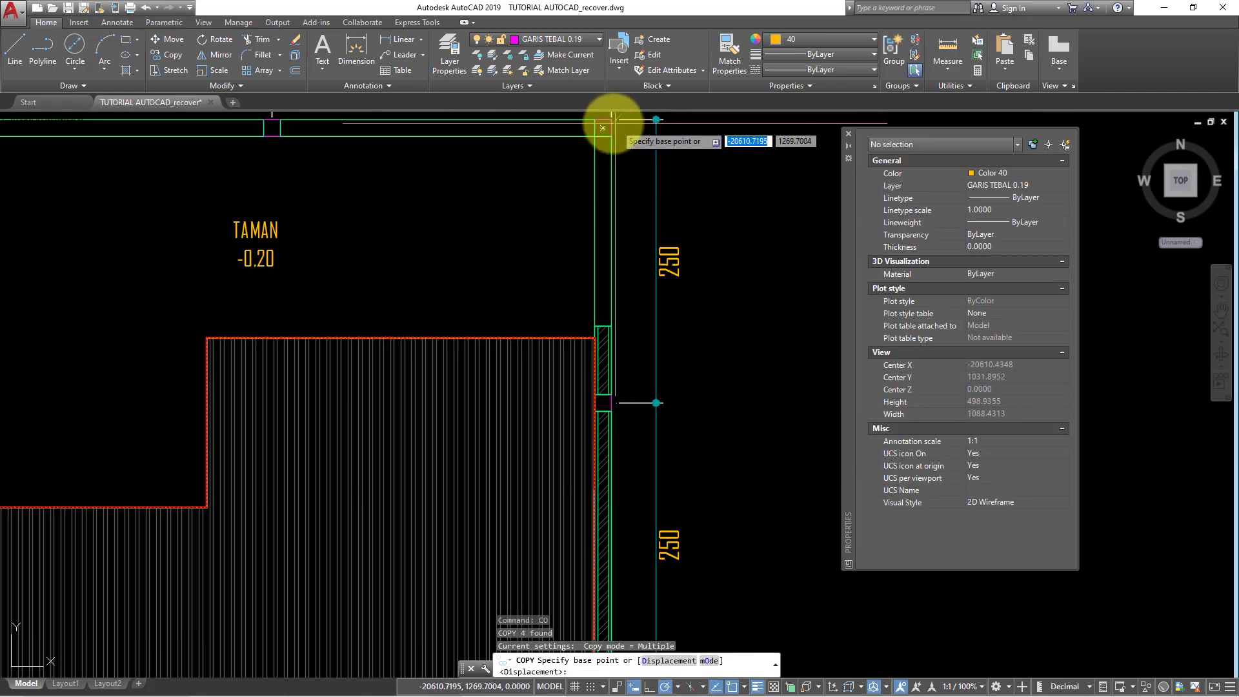
left_click(611, 120)
scroll(678, 290, "down", 3)
scroll(533, 327, "down", 3)
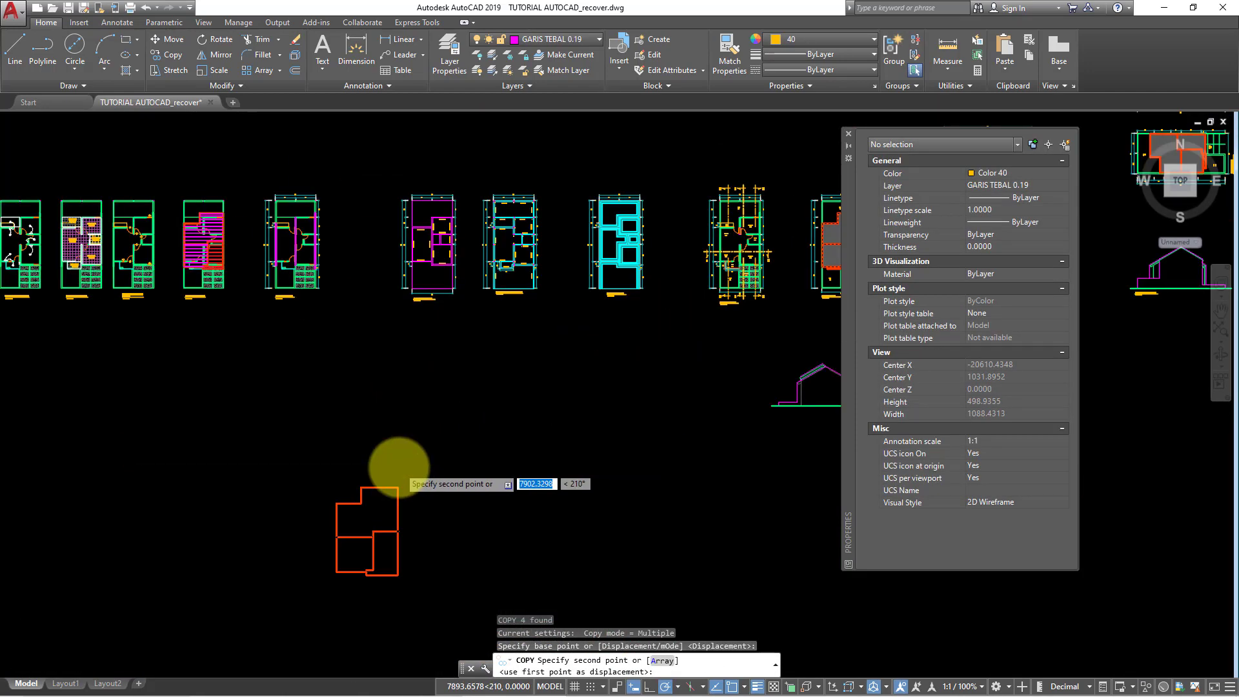
Place the roof outline copy at the duplicate floor plan's wall corner
scroll(740, 497, "up", 3)
scroll(497, 414, "up", 3)
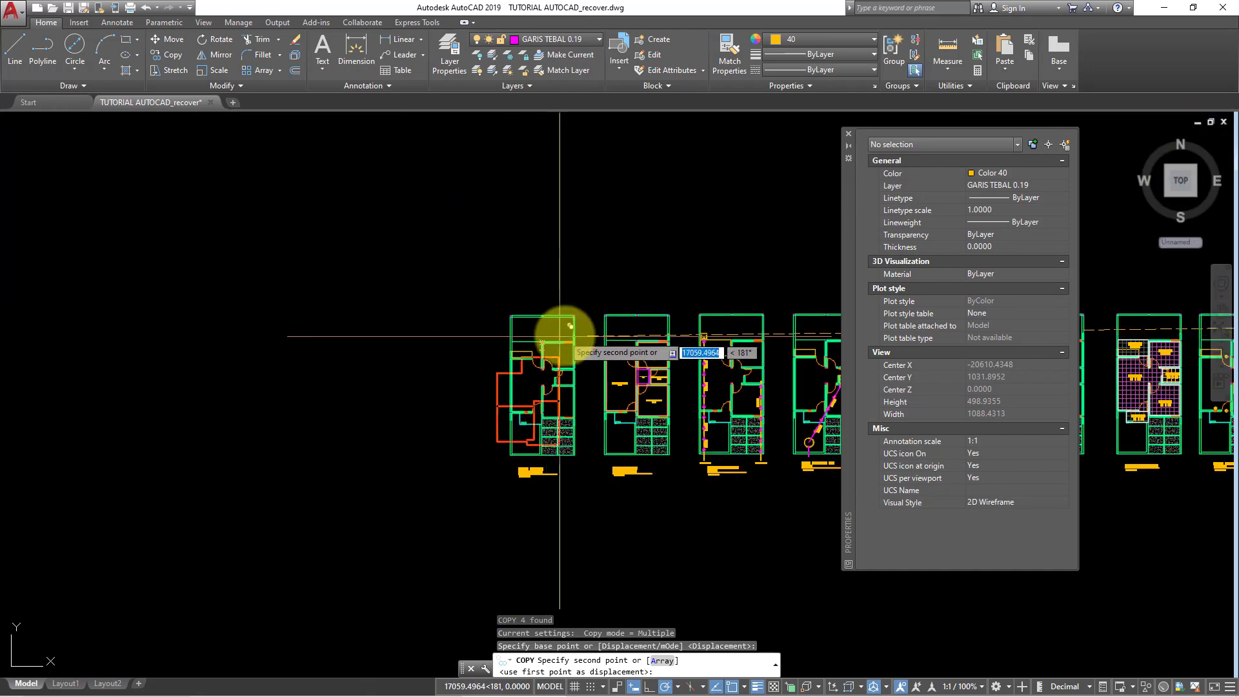
scroll(566, 332, "up", 3)
scroll(594, 277, "up", 3)
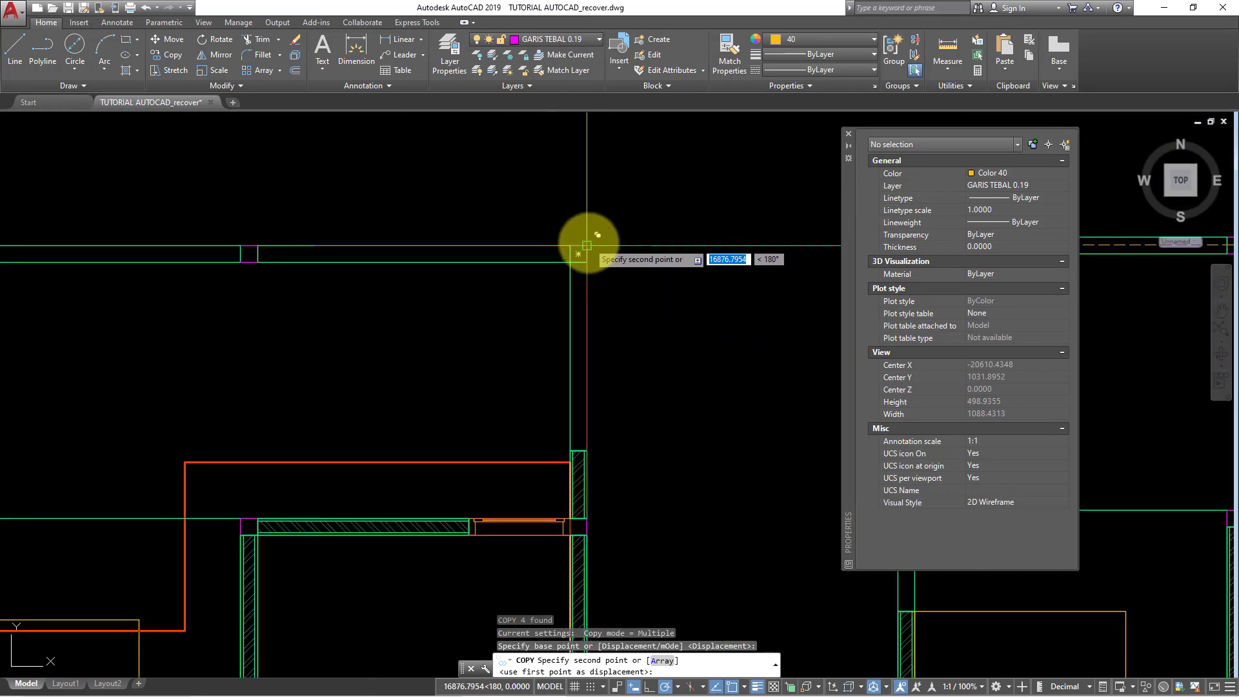
left_click(587, 245)
key("Escape")
scroll(644, 290, "down", 3)
scroll(644, 331, "up", 2)
scroll(533, 354, "up", 2)
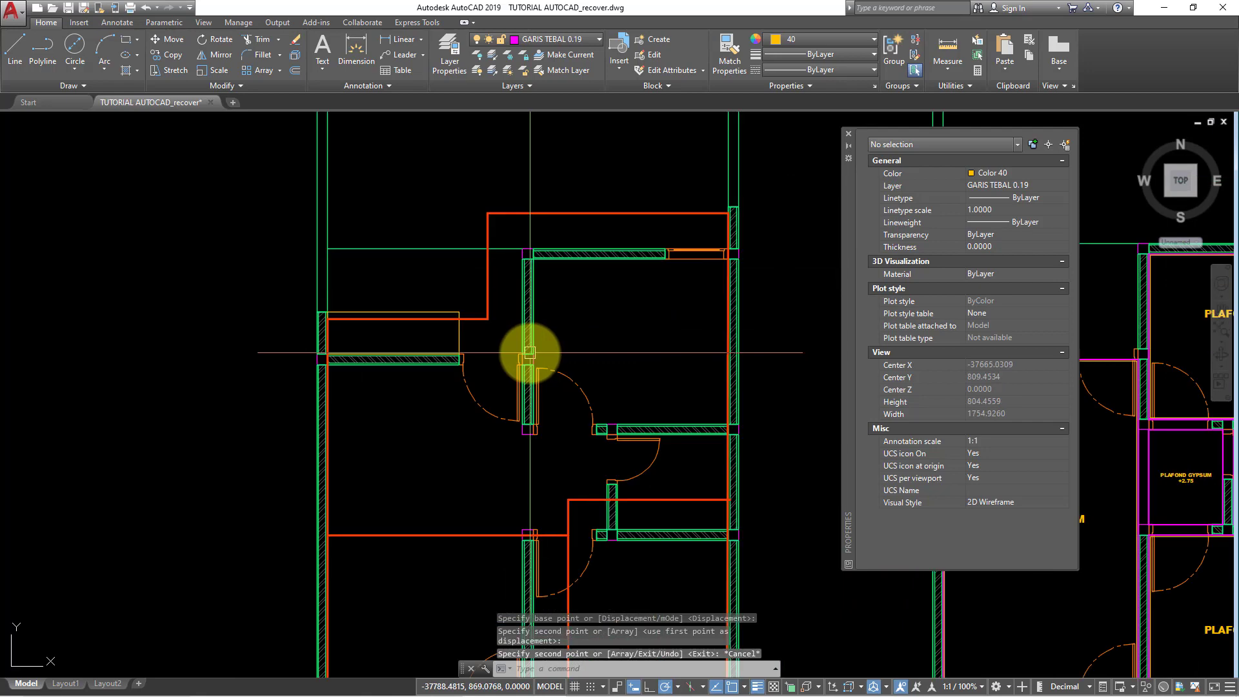
Zoom and pan to the rooms near the upper door of the copied plan
scroll(530, 353, "down", 1)
scroll(526, 401, "down", 3)
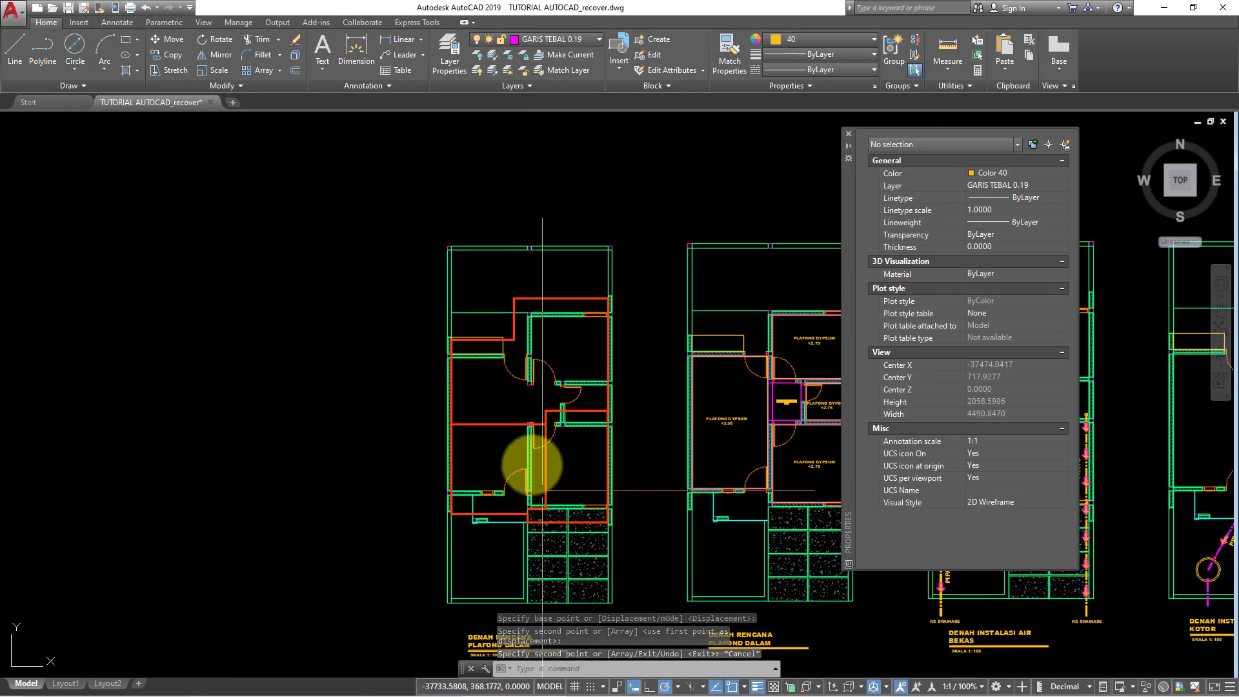
scroll(510, 439, "up", 3)
scroll(503, 429, "up", 2)
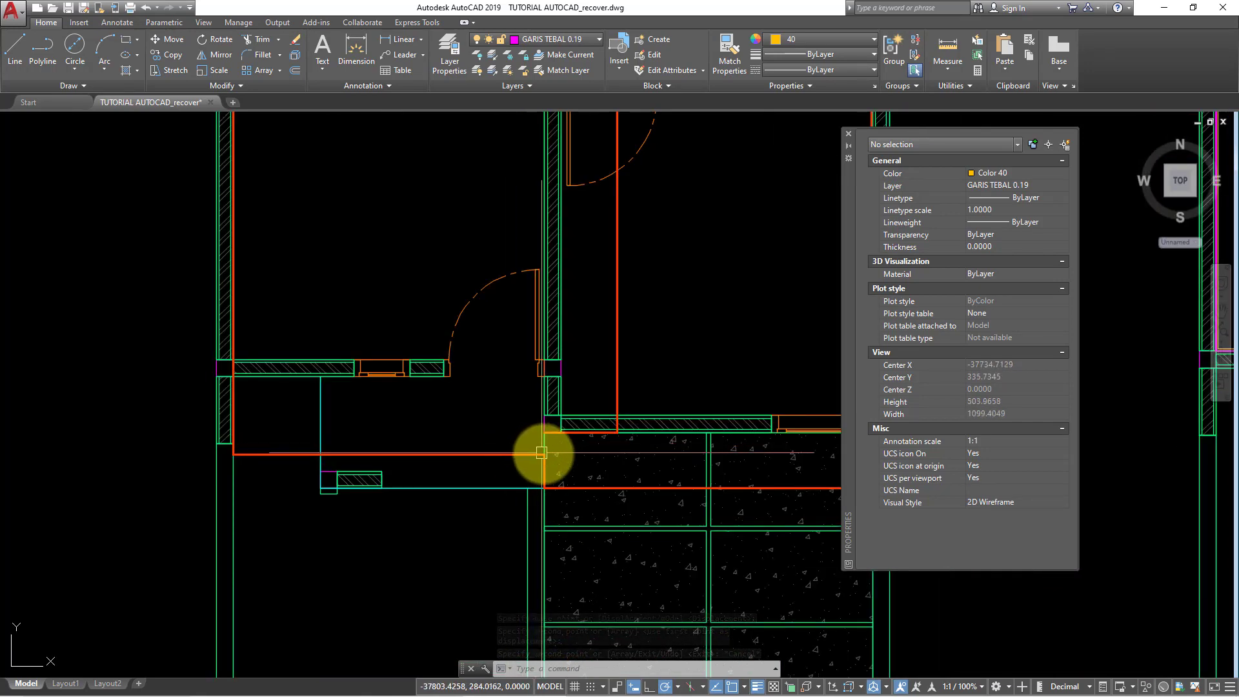
scroll(541, 454, "down", 2)
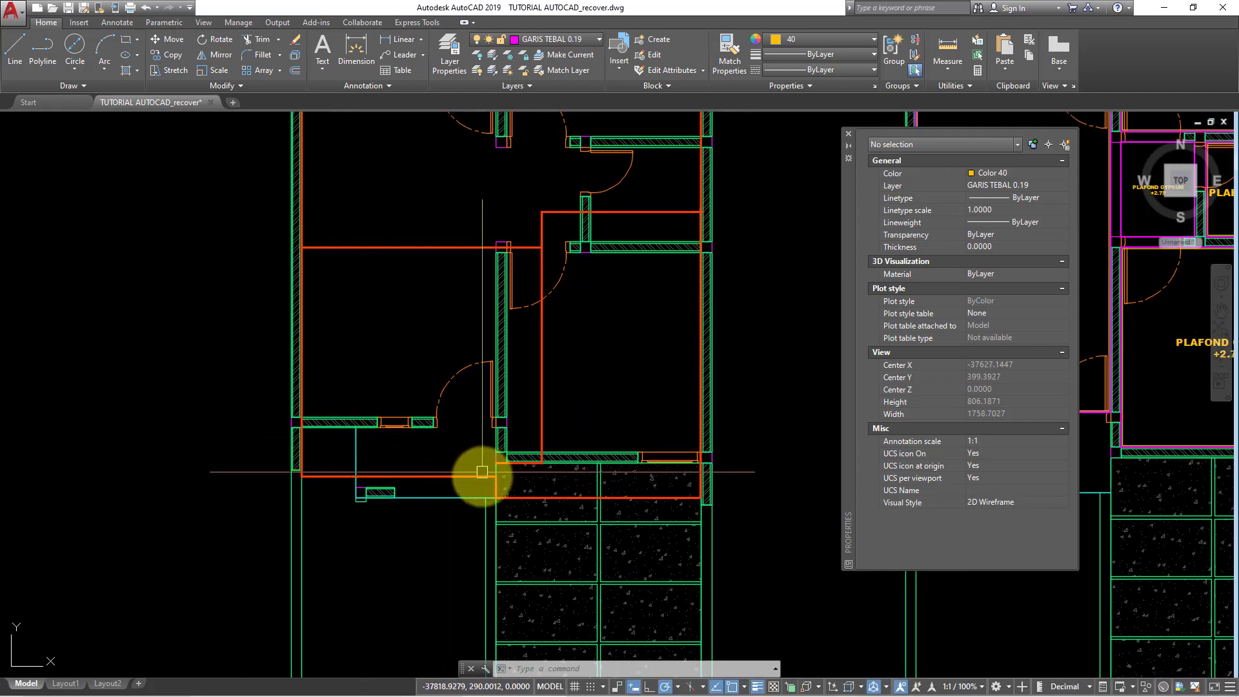
scroll(484, 510, "down", 2)
scroll(497, 512, "down", 2)
scroll(517, 523, "up", 2)
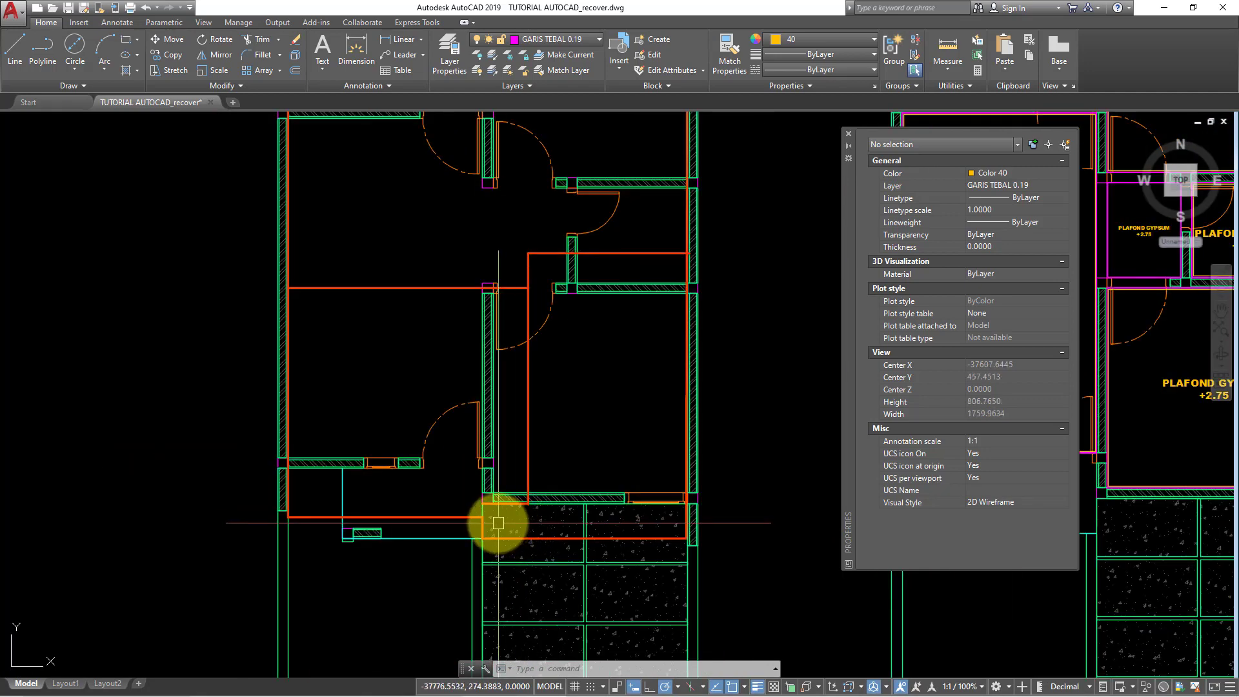
scroll(477, 519, "down", 1)
scroll(445, 490, "up", 1)
scroll(400, 394, "up", 1)
scroll(378, 333, "up", 1)
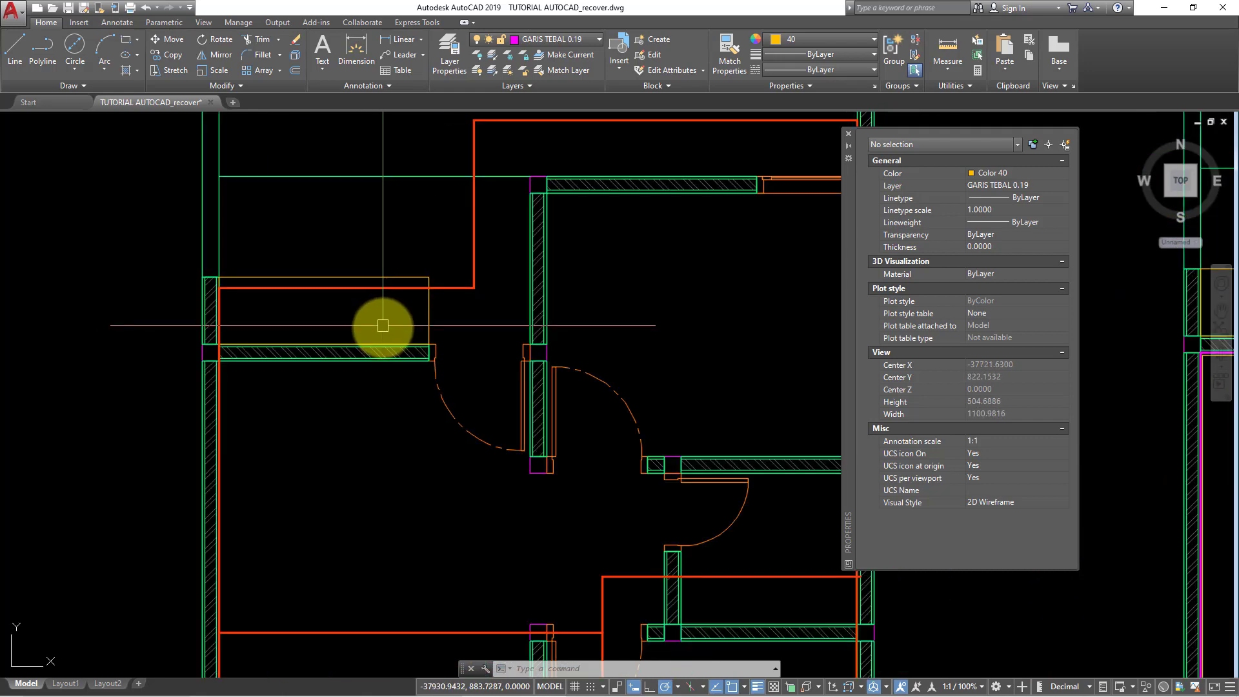
middle_click_drag(346, 313, 318, 382)
Cancel the pending commands, including an accidental construction line
key("Escape")
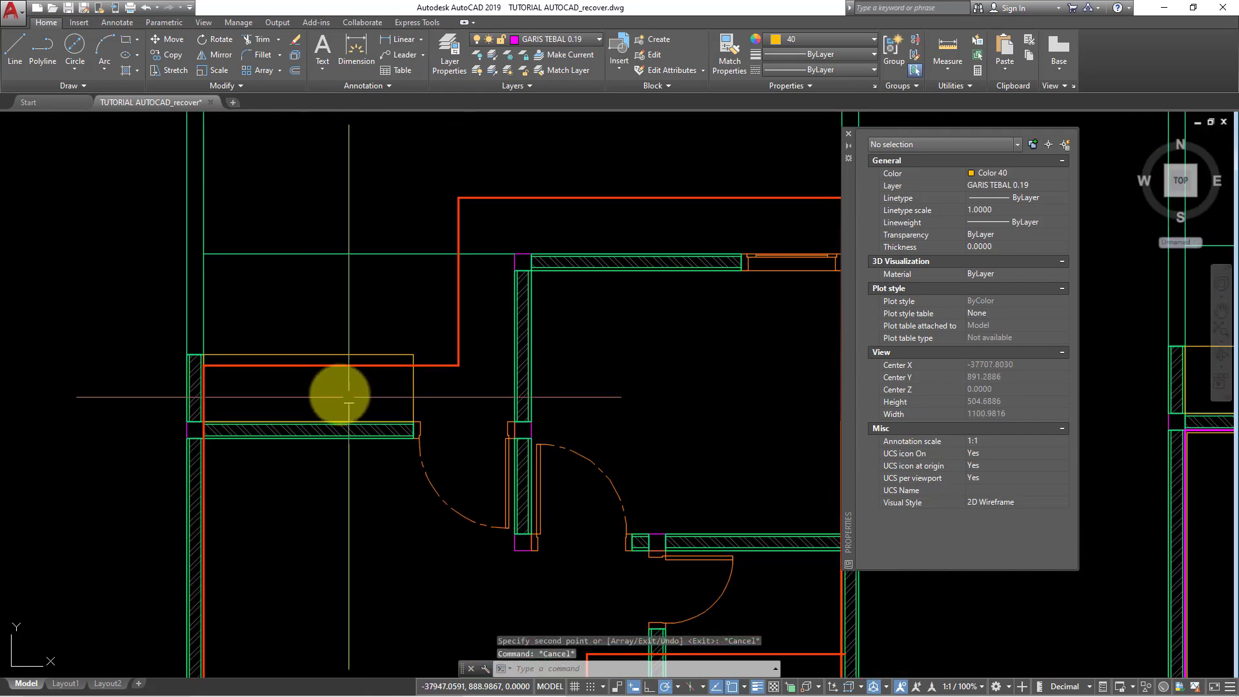
key("Escape")
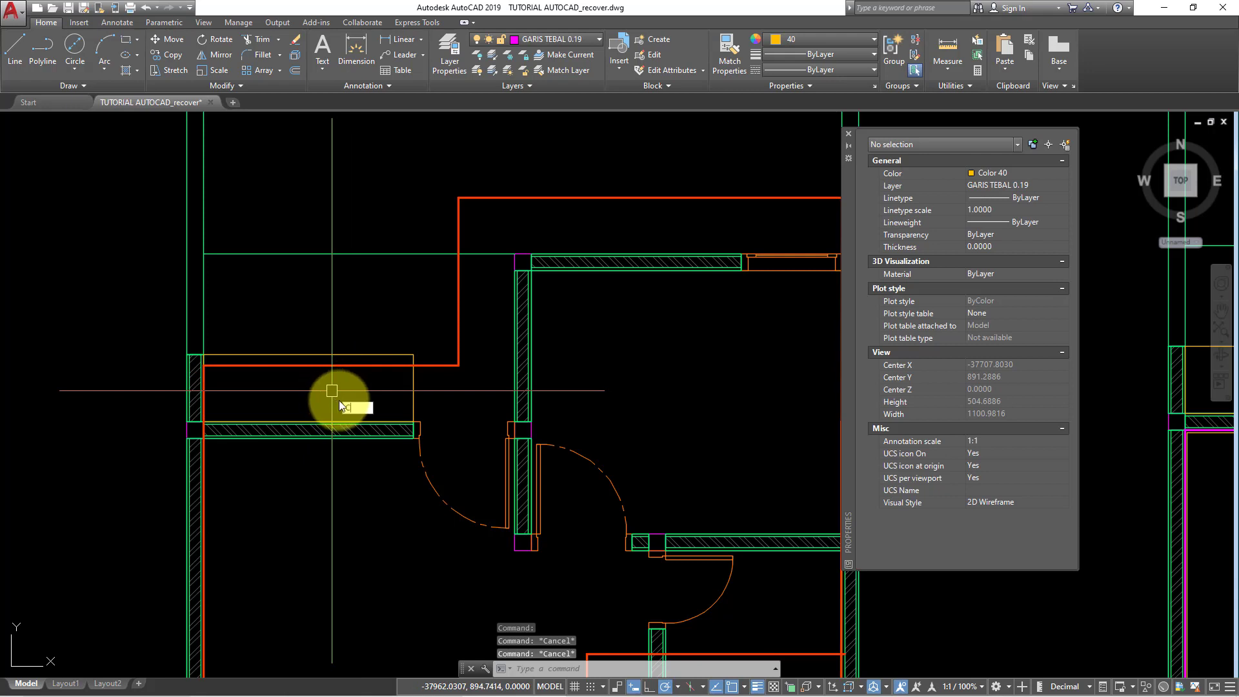
type("XL")
key("Escape")
type("X")
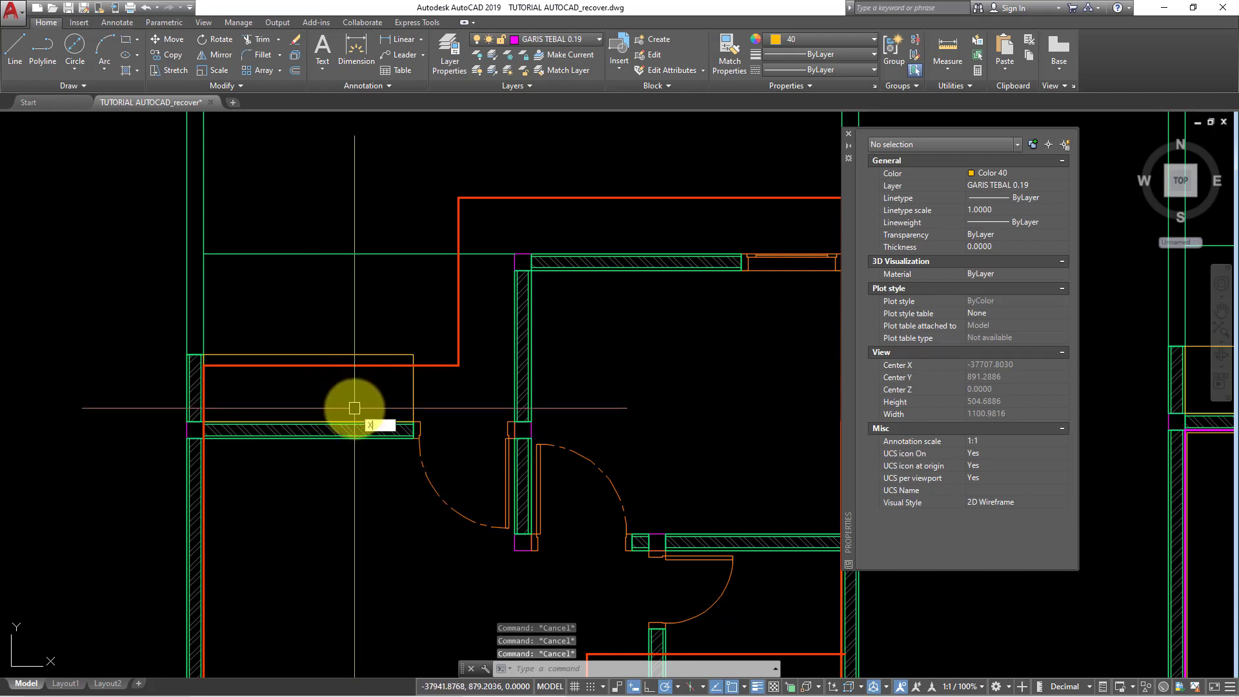
key("Return")
key("Escape")
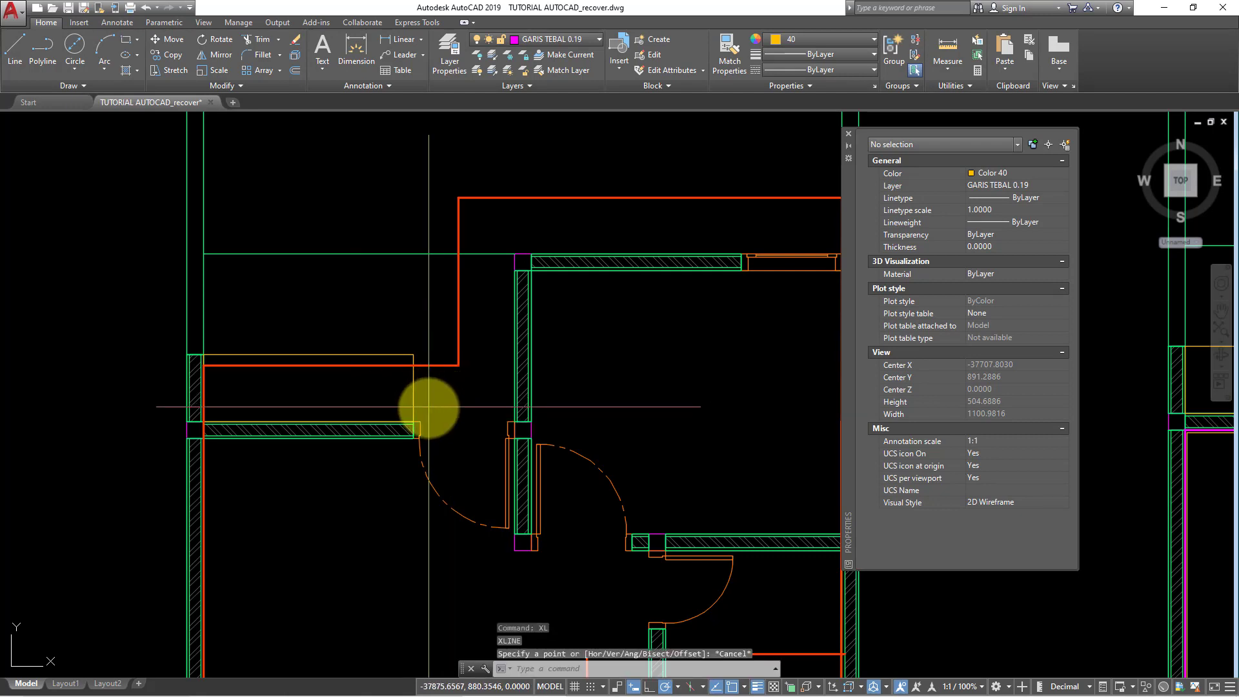
Explode the red ATAP roof outline polyline into separate lines with X
left_click(451, 368)
left_click(444, 376)
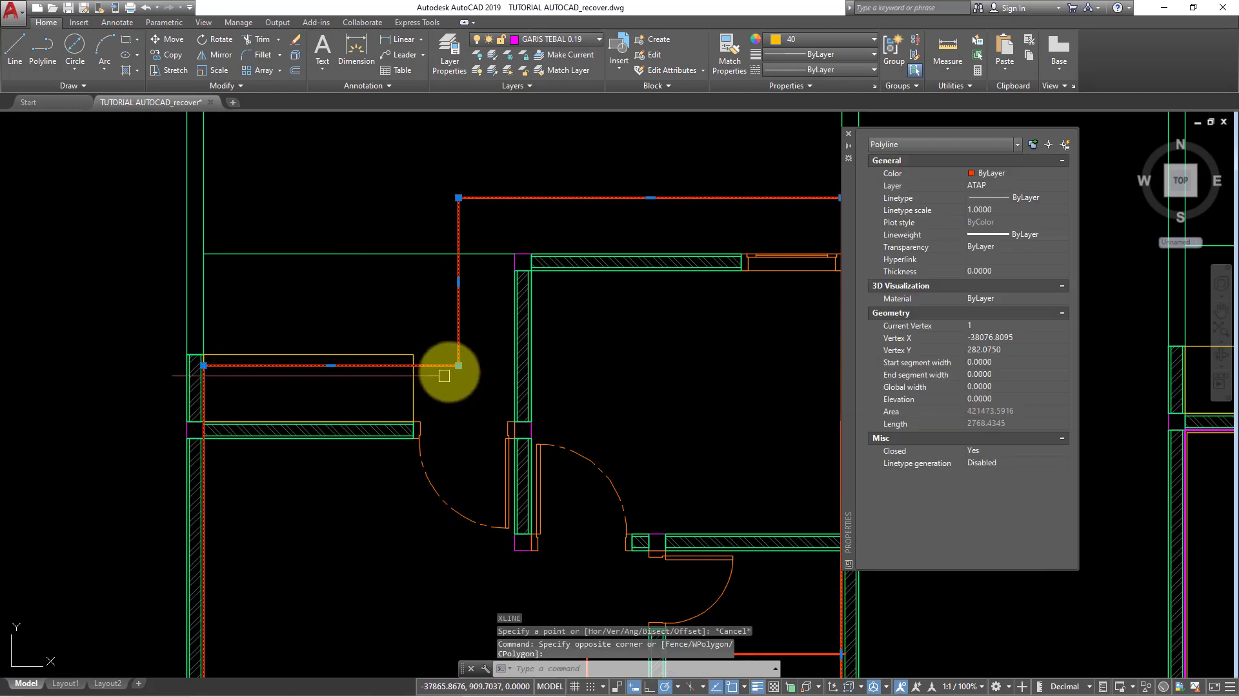
scroll(444, 376, "down", 1)
scroll(449, 359, "down", 1)
scroll(493, 374, "down", 1)
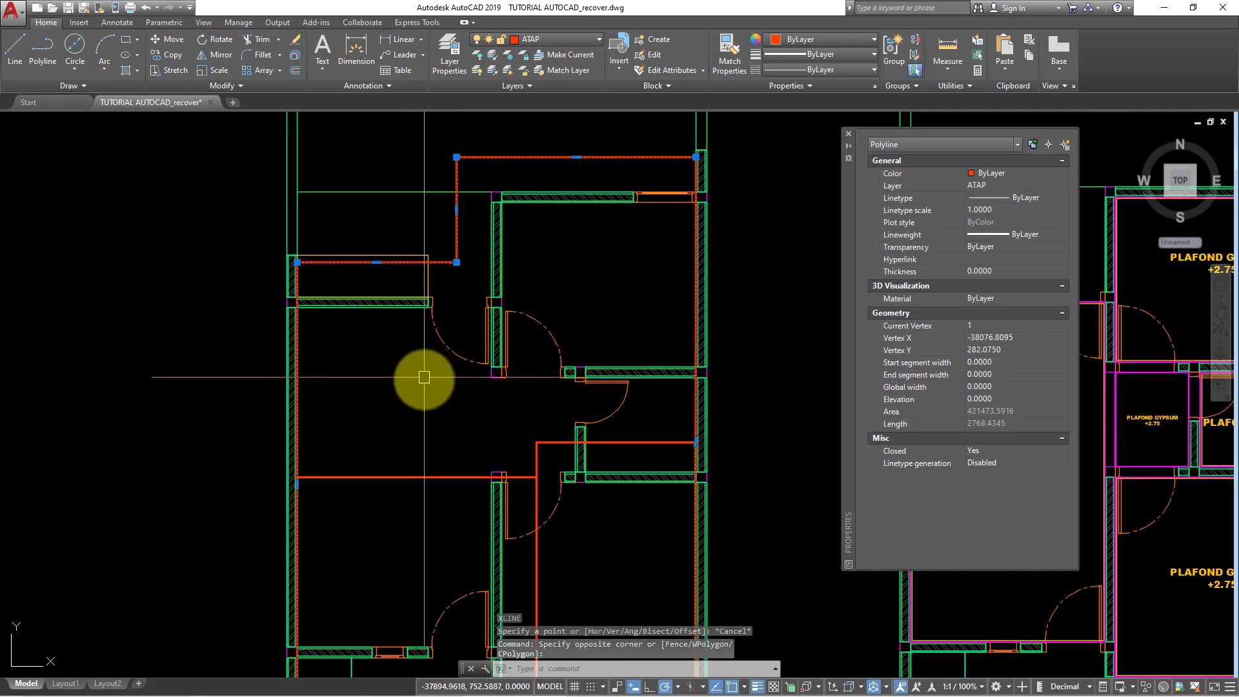
type("x")
key("Return")
Pick one exploded roof line, retry EXPLODE on it, then cancel
scroll(409, 420, "down", 2)
left_click(396, 441)
scroll(425, 472, "up", 2)
scroll(496, 486, "up", 1)
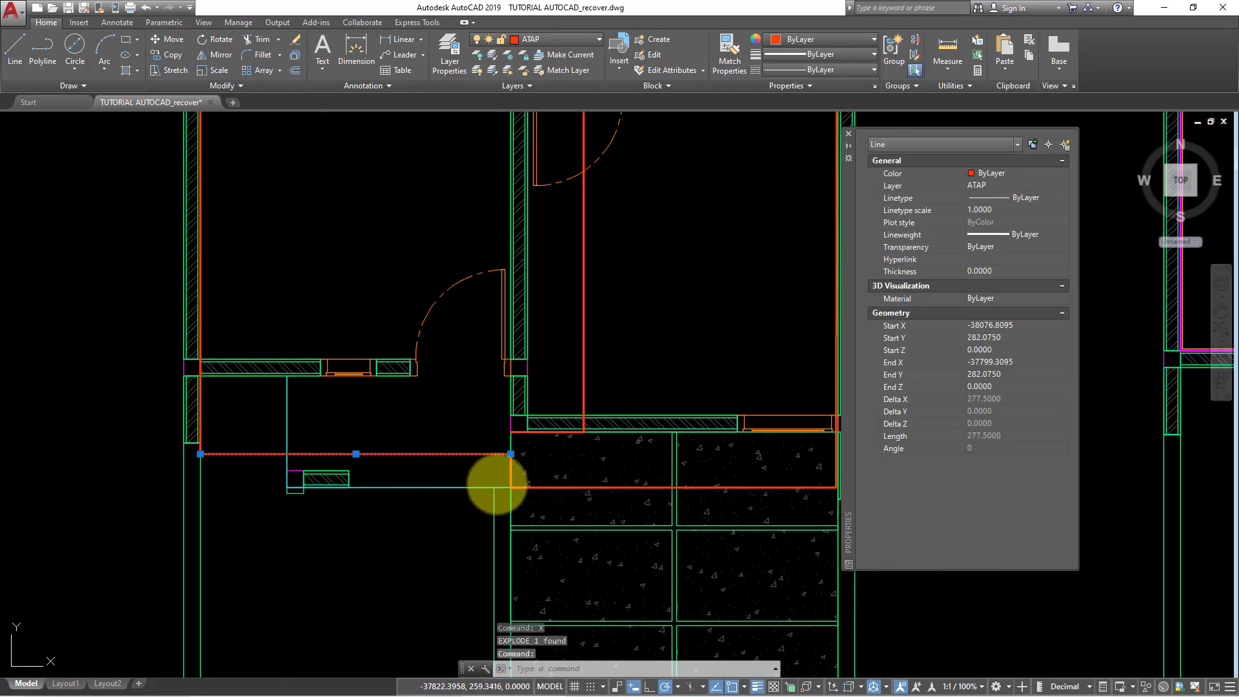
scroll(510, 481, "up", 2)
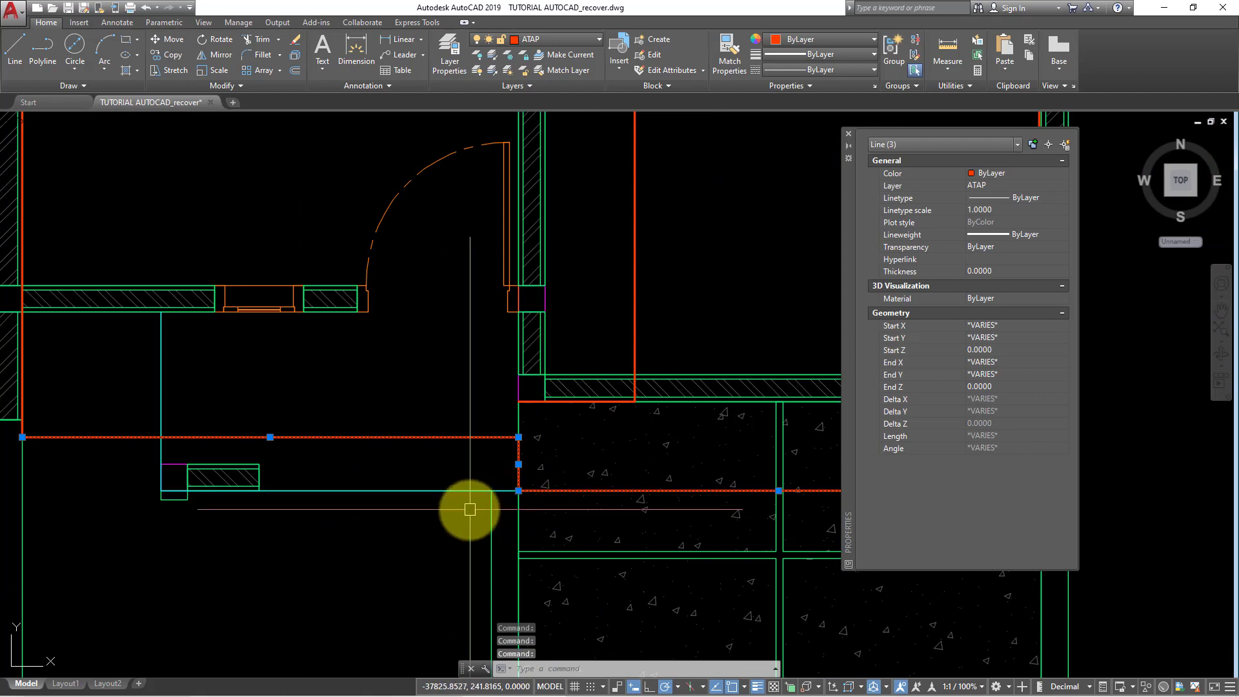
type("x")
key("Return")
scroll(445, 465, "down", 2)
scroll(430, 523, "down", 1)
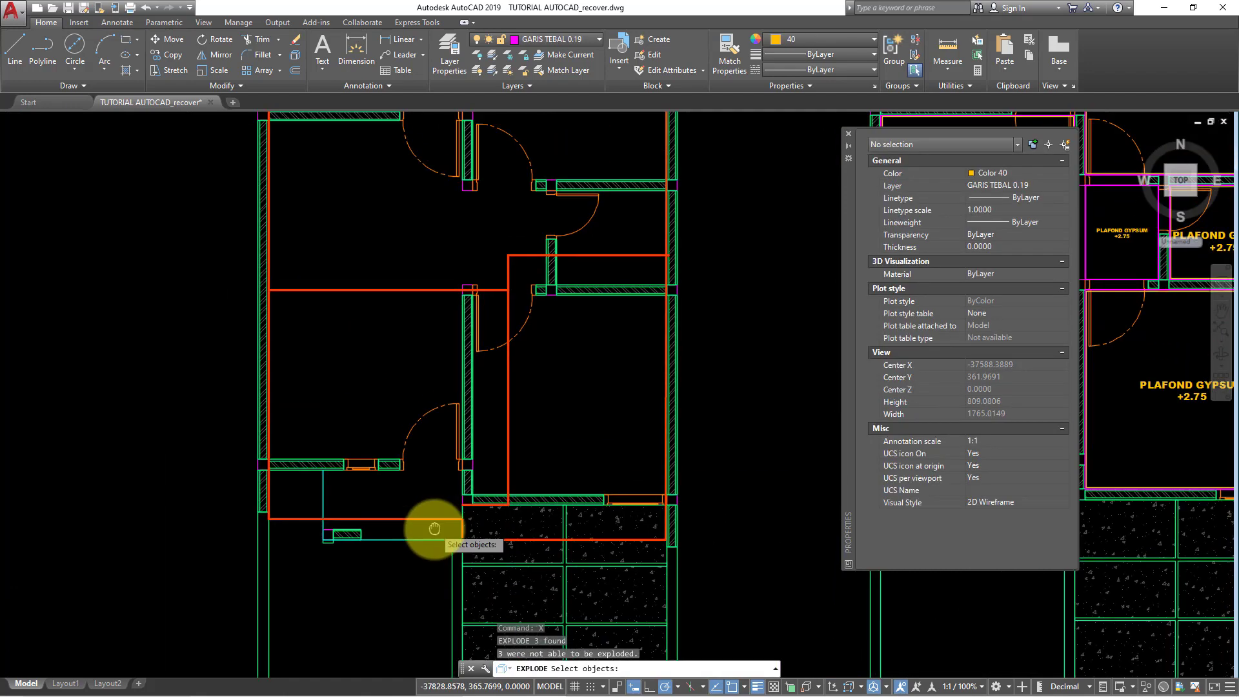
key("Escape")
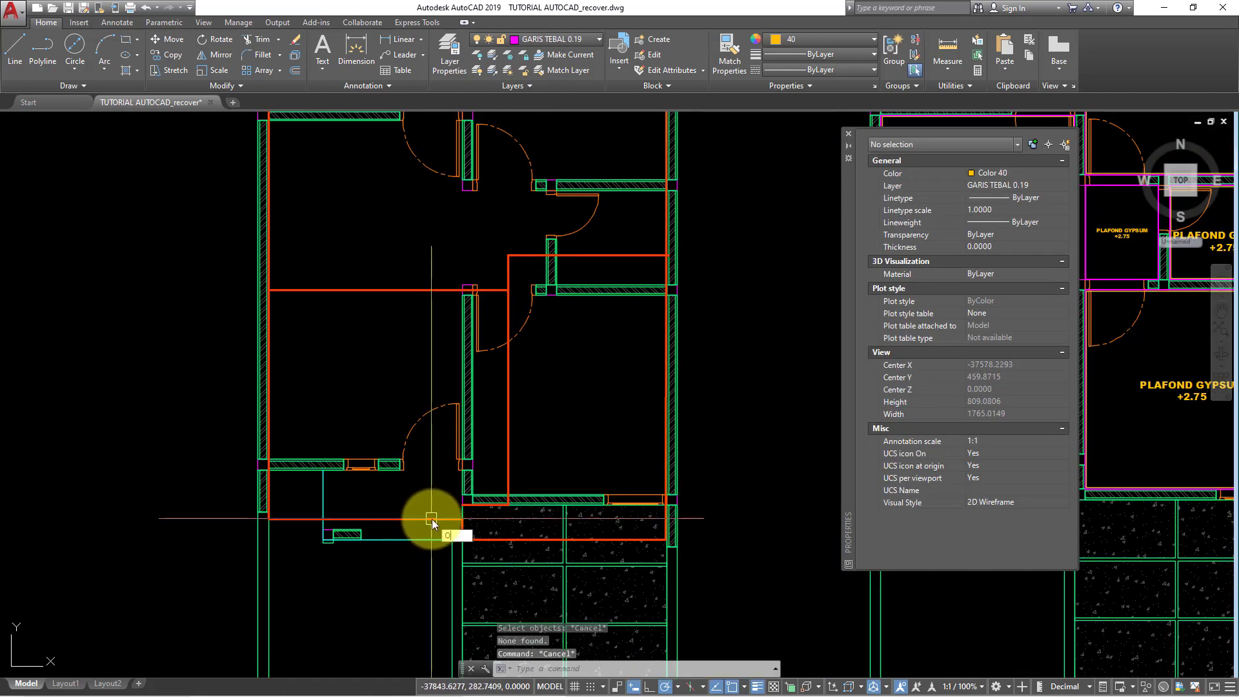
key("Return")
Offset the two lower red roof lines 2 units inward
type("2")
key("Return")
scroll(422, 517, "up", 2)
left_click(423, 518)
left_click(429, 491)
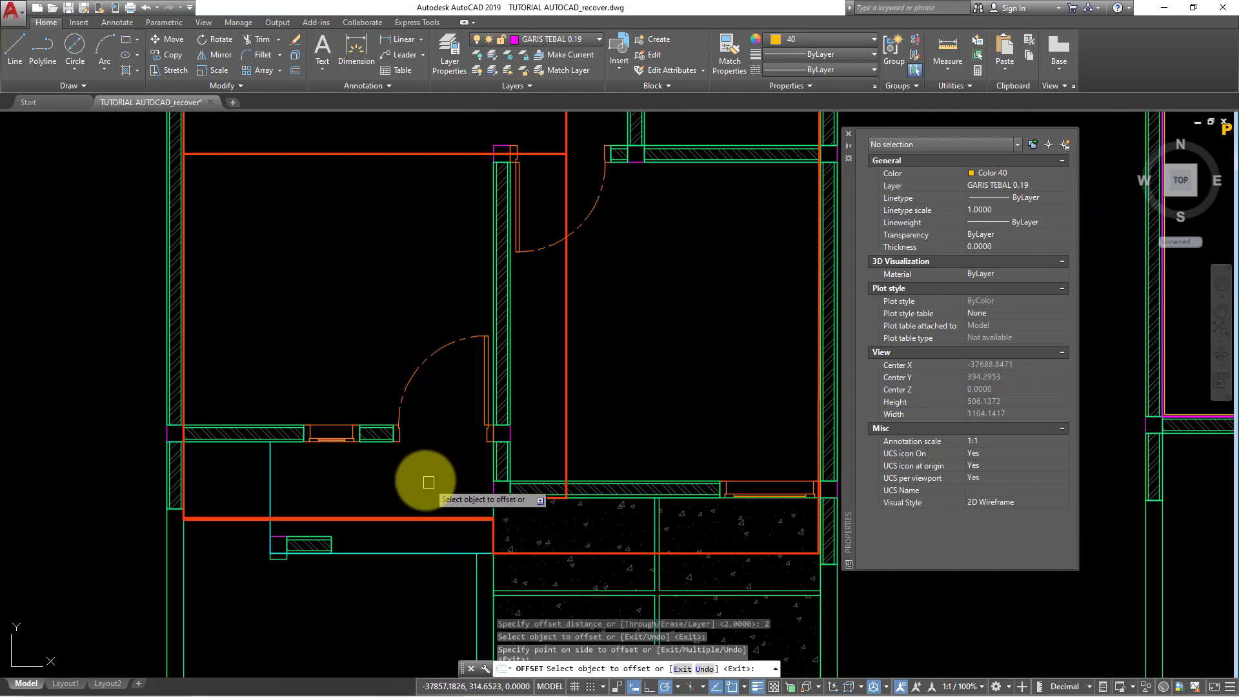
scroll(419, 510, "up", 2)
scroll(428, 531, "up", 2)
scroll(517, 573, "down", 4)
scroll(521, 565, "up", 4)
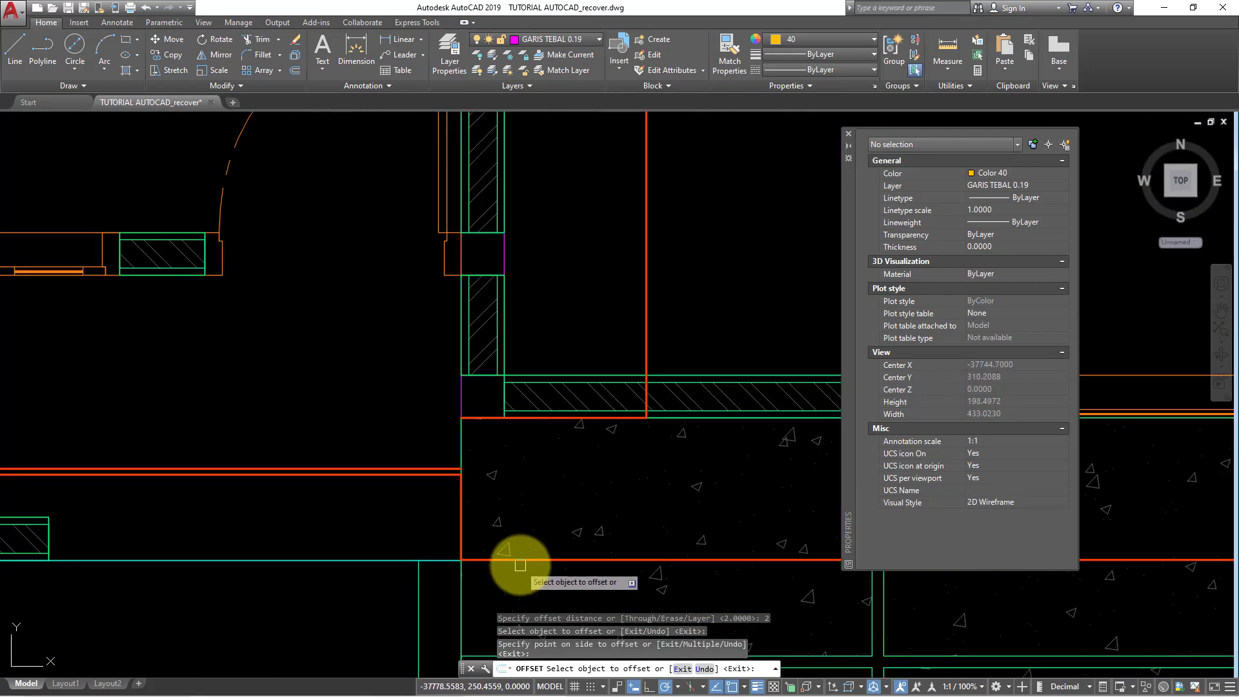
left_click(520, 561)
left_click(522, 492)
Offset the upper-room, adjacent and top red roof lines 2 units inward
scroll(474, 398, "down", 5)
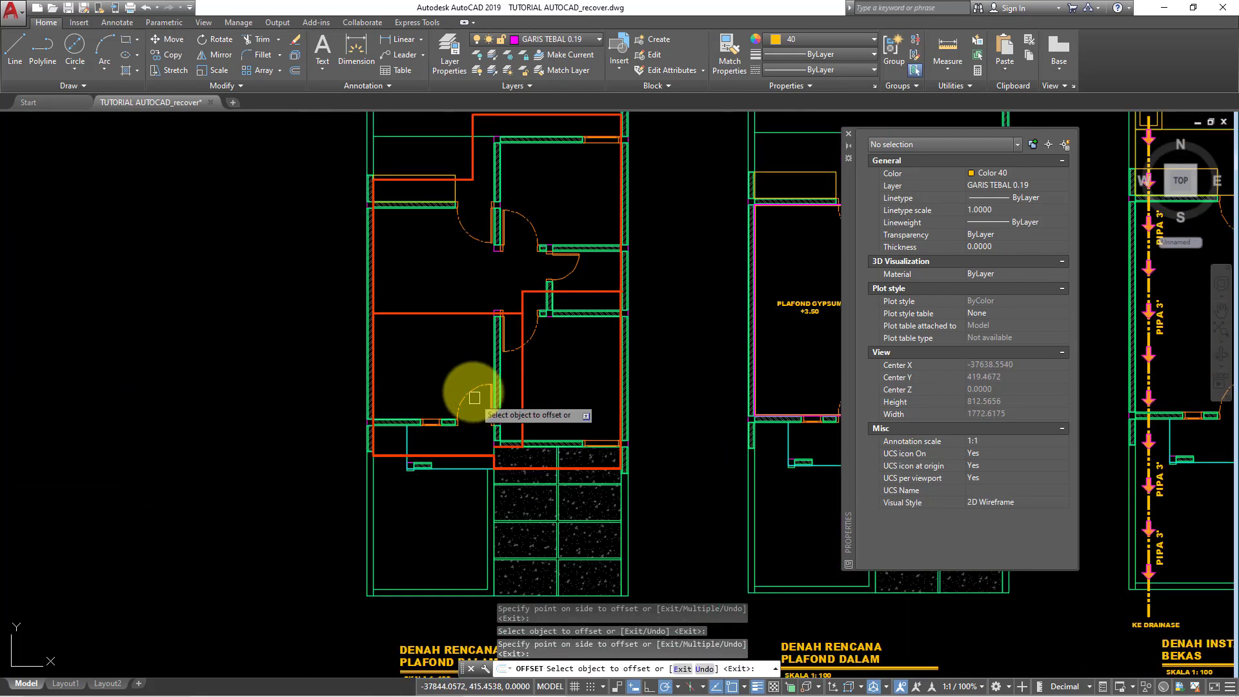
scroll(475, 397, "up", 1)
scroll(484, 354, "up", 1)
left_click(474, 289)
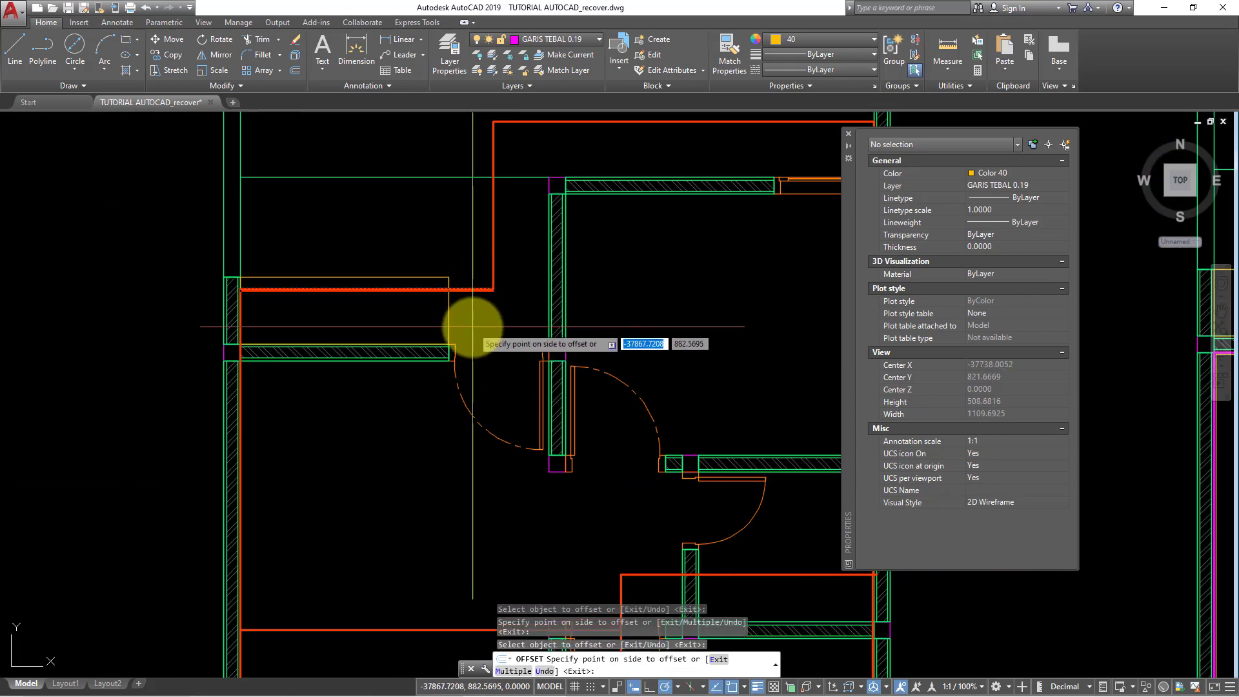
left_click(484, 263)
scroll(489, 258, "up", 2)
left_click(493, 255)
left_click(548, 251)
middle_click_drag(548, 251, 516, 513)
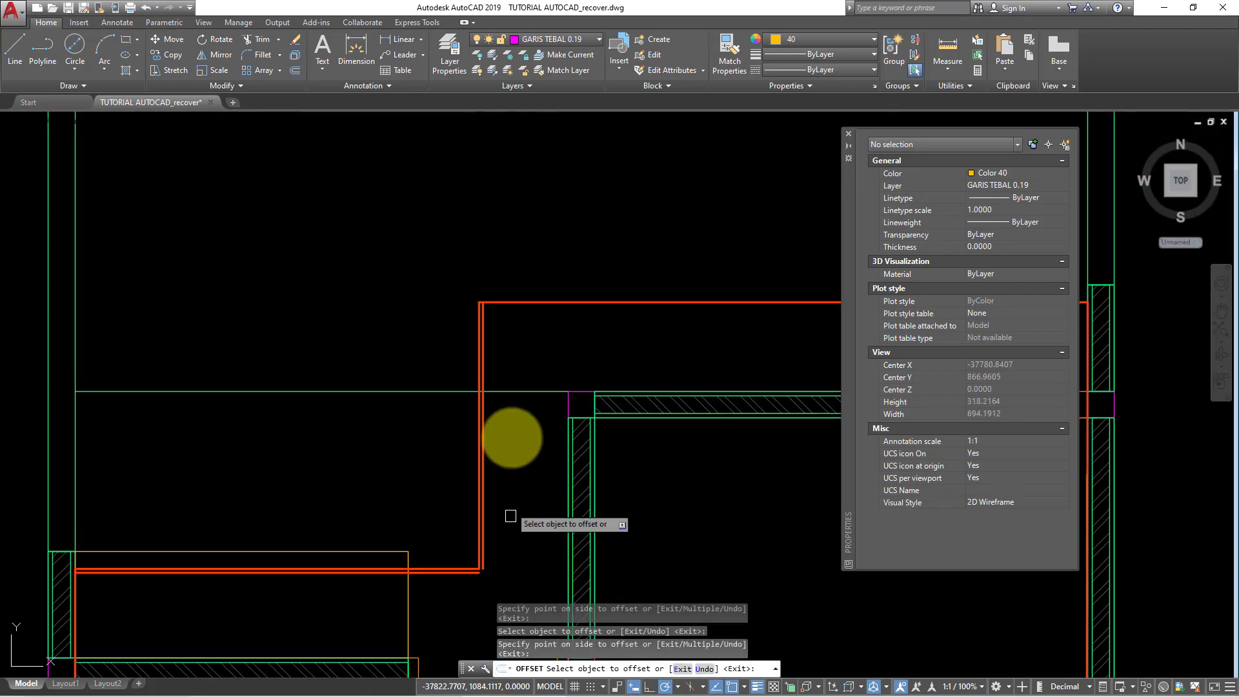
left_click(516, 303)
left_click(521, 352)
scroll(521, 351, "down", 5)
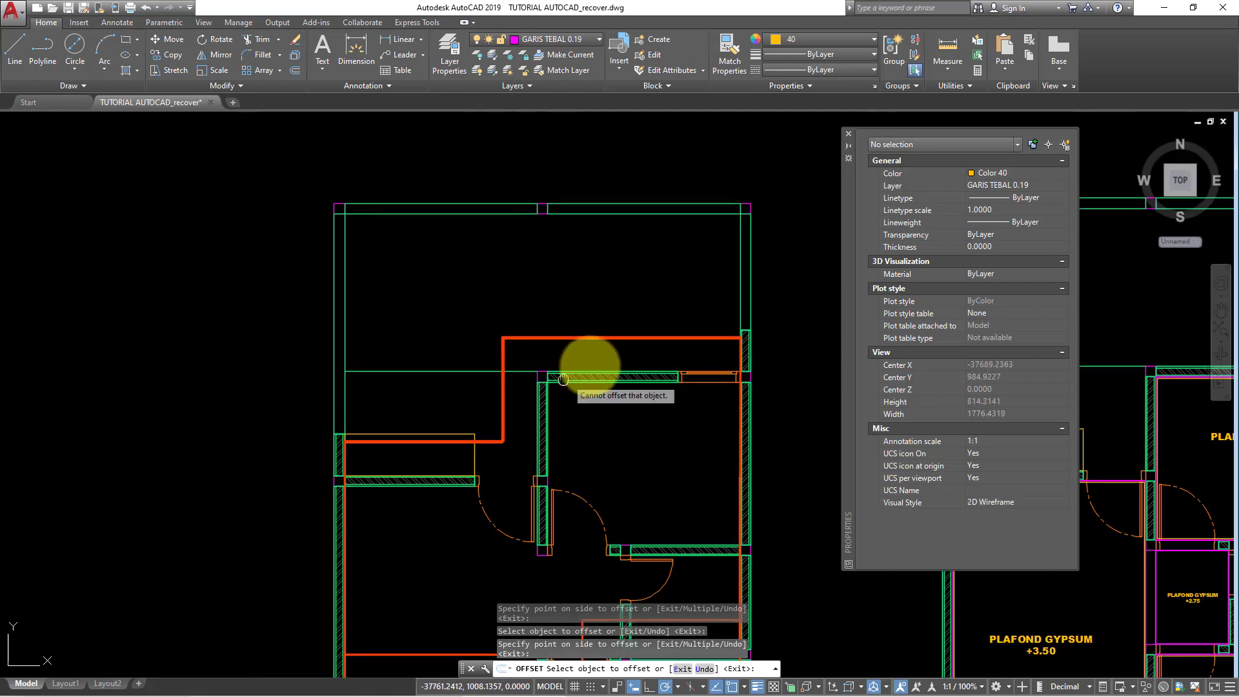
scroll(589, 362, "up", 5)
key("Escape")
Erase the extra vertical red line
scroll(477, 317, "up", 4)
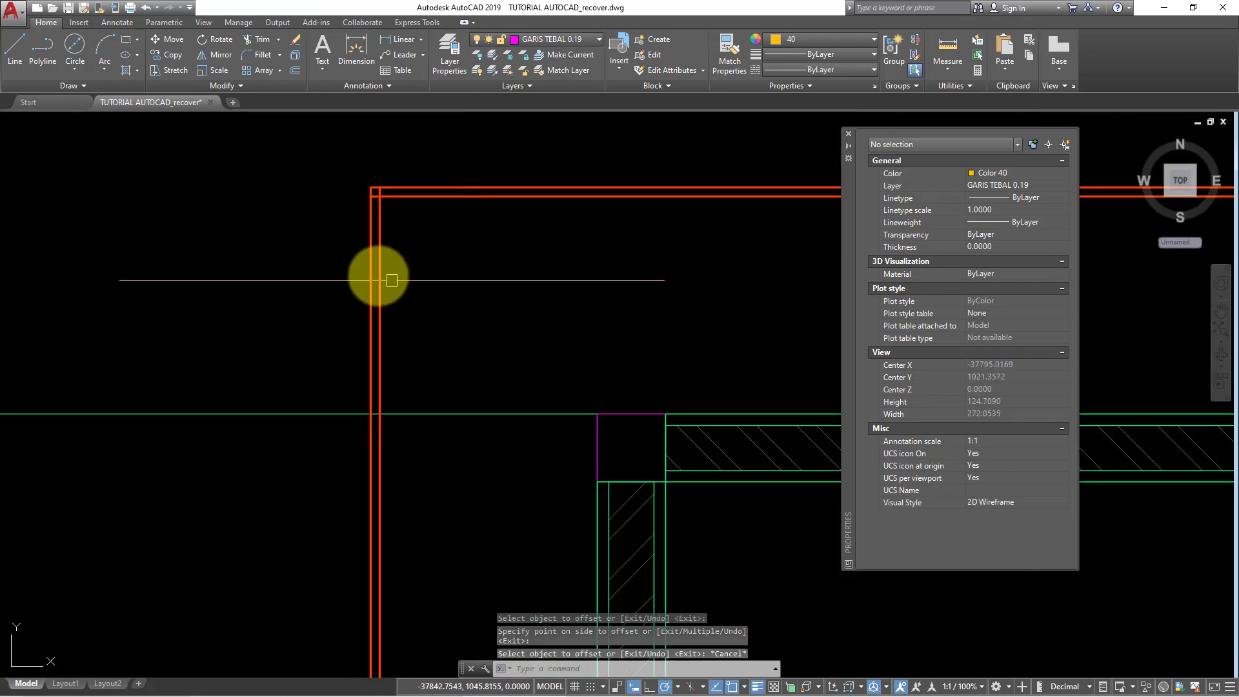
left_click(370, 266)
key("Return")
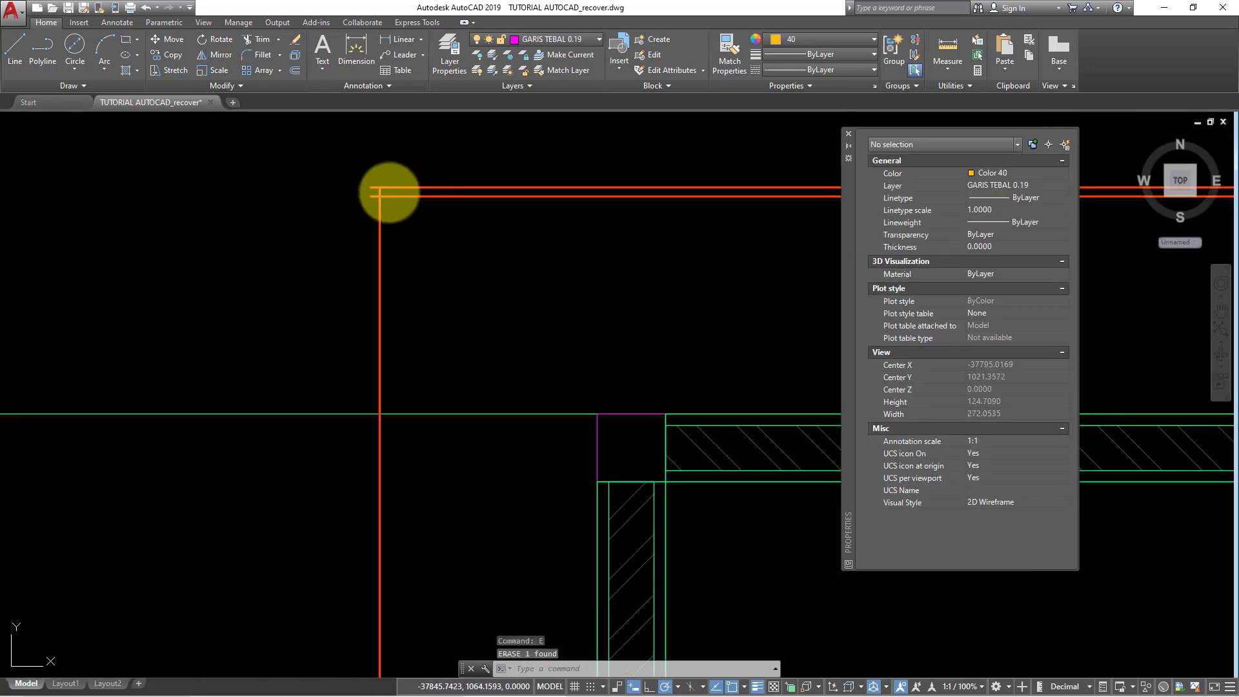
scroll(388, 267, "down", 2)
key("Escape")
key("Escape")
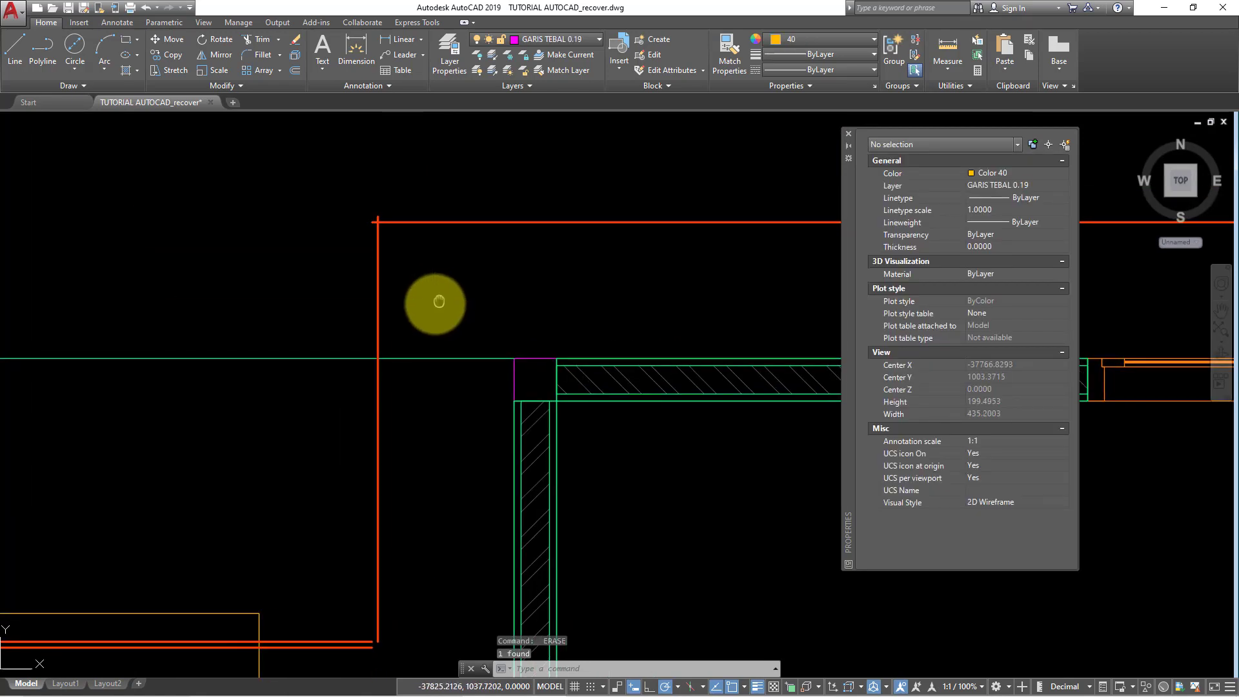
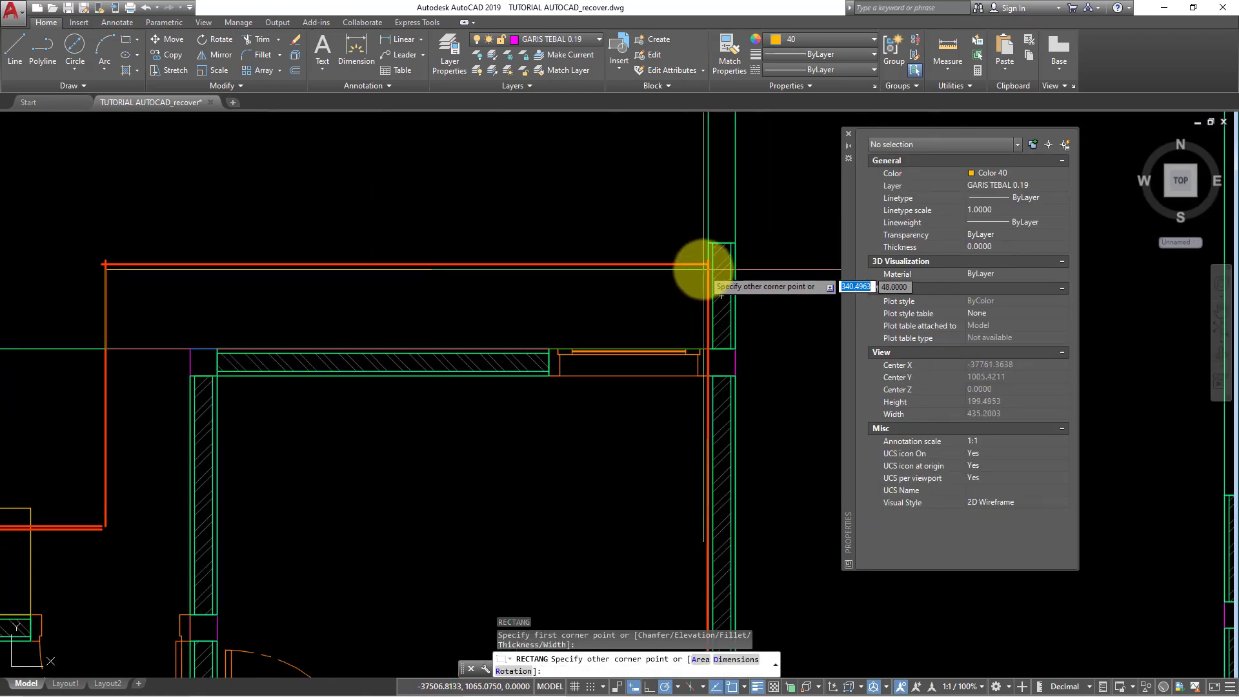
Fix the corner rectangle's far corner at the wall corner, then check its outline and cancel the stretch
left_click(708, 265)
scroll(185, 304, "down", 2)
middle_click_drag(185, 304, 436, 253)
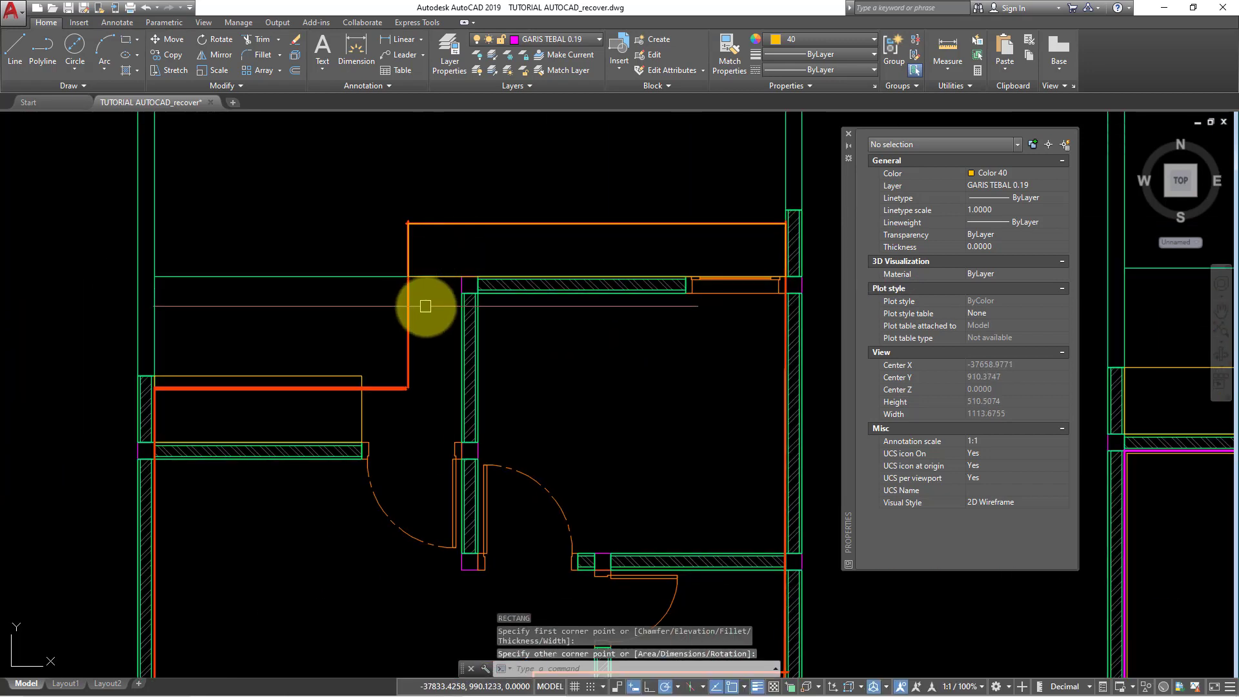
middle_click_drag(425, 306, 467, 274)
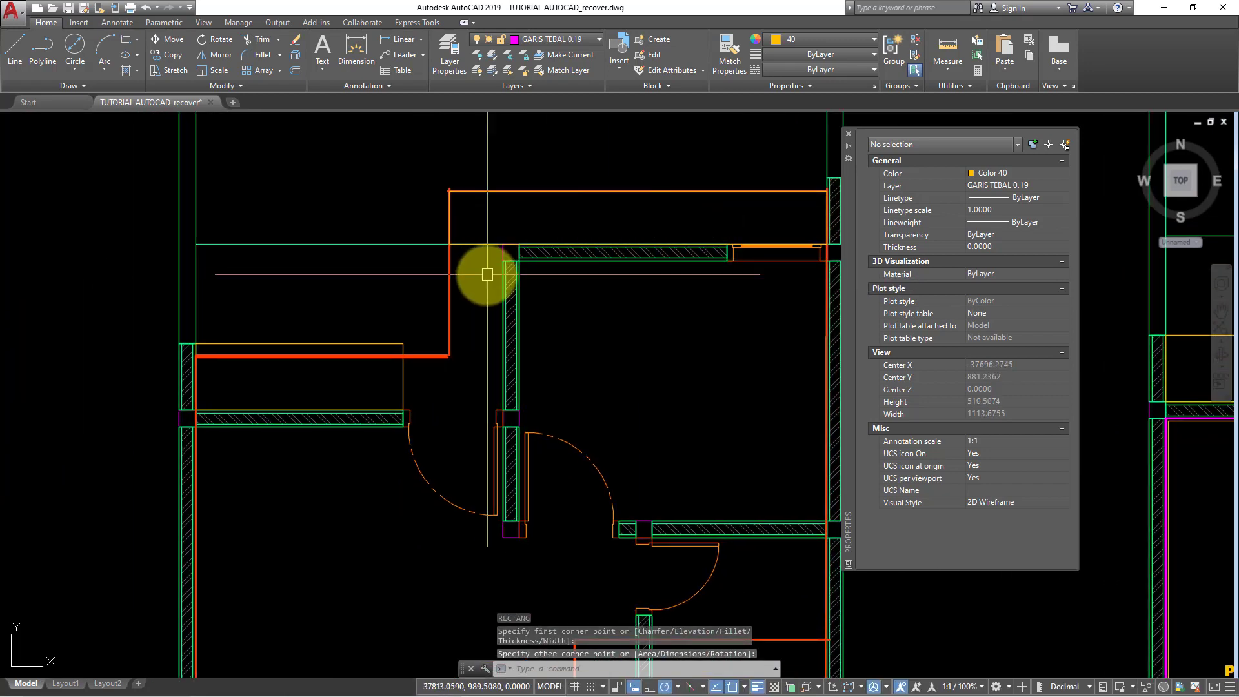
scroll(452, 222, "up", 2)
left_click(447, 218)
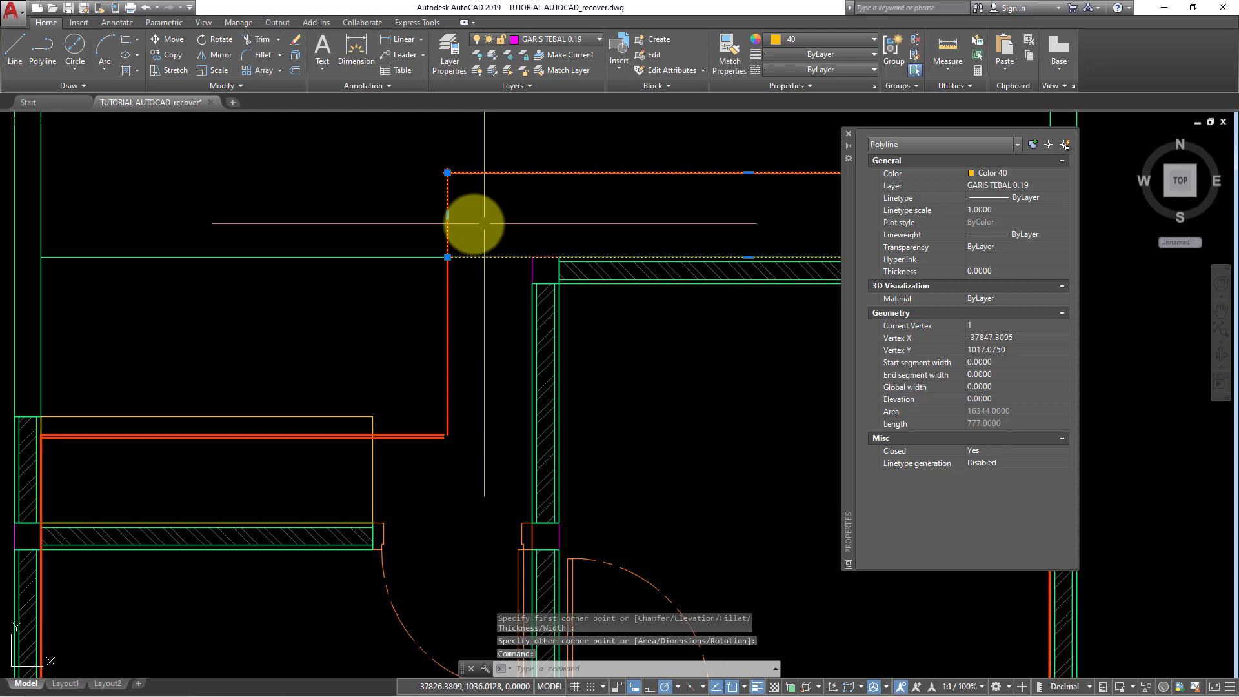
left_click(447, 215)
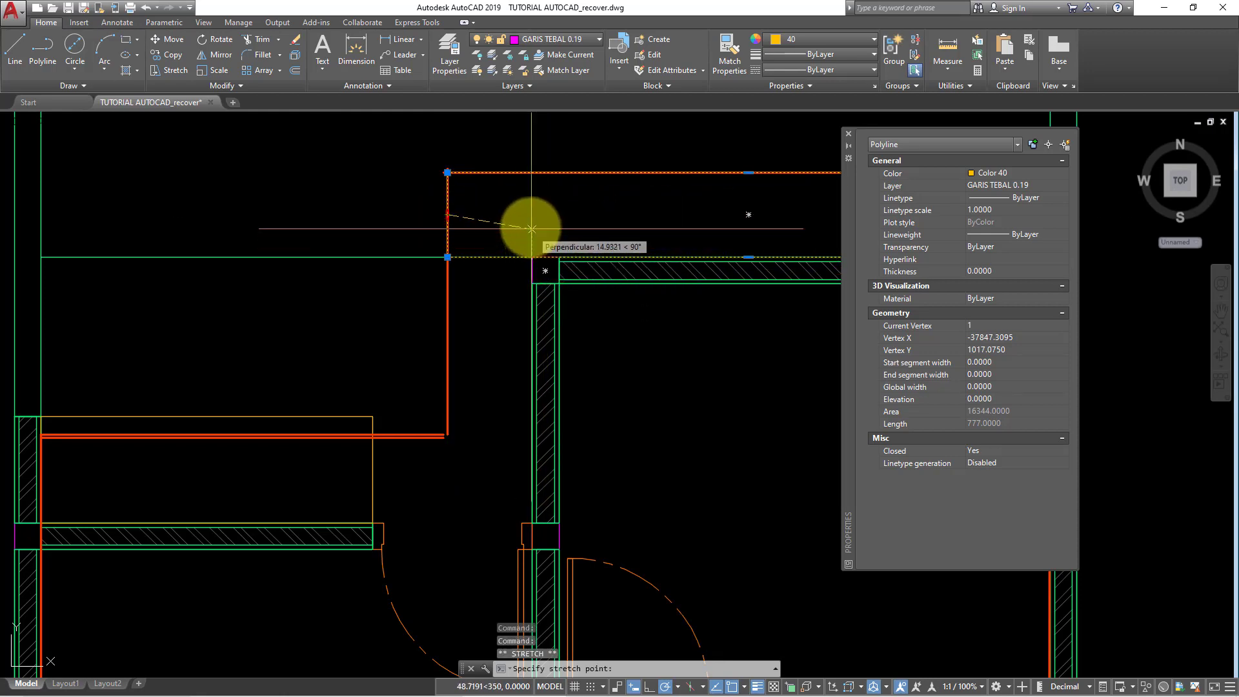
key("Escape")
key("Escape")
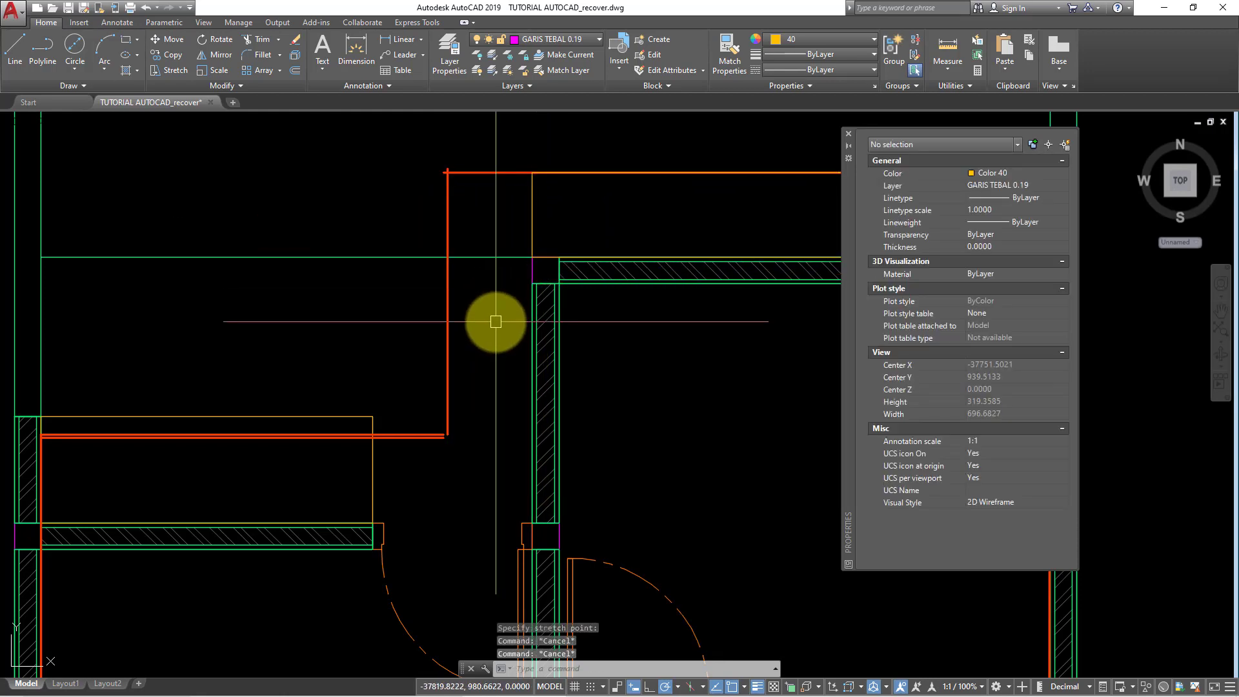
Draw a tall rectangle from the beam's top corner down to beside the door wall
type("REc")
key("Return")
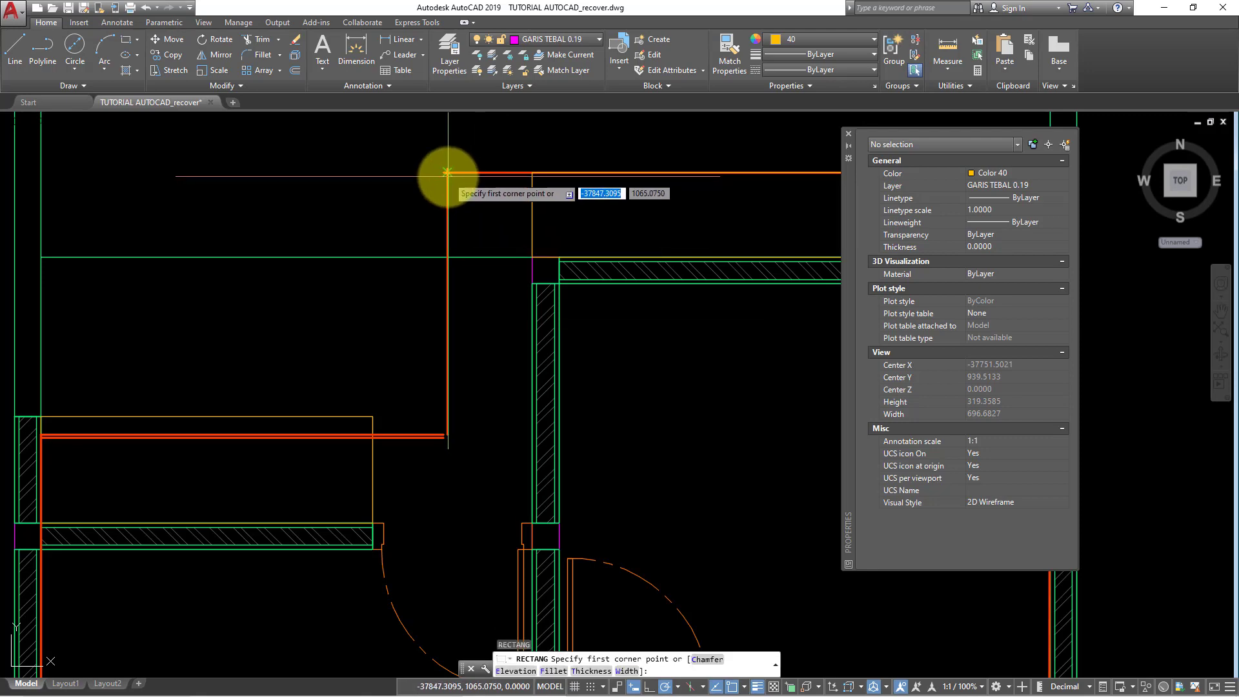
left_click(448, 173)
scroll(484, 322, "down", 2)
scroll(512, 299, "up", 2)
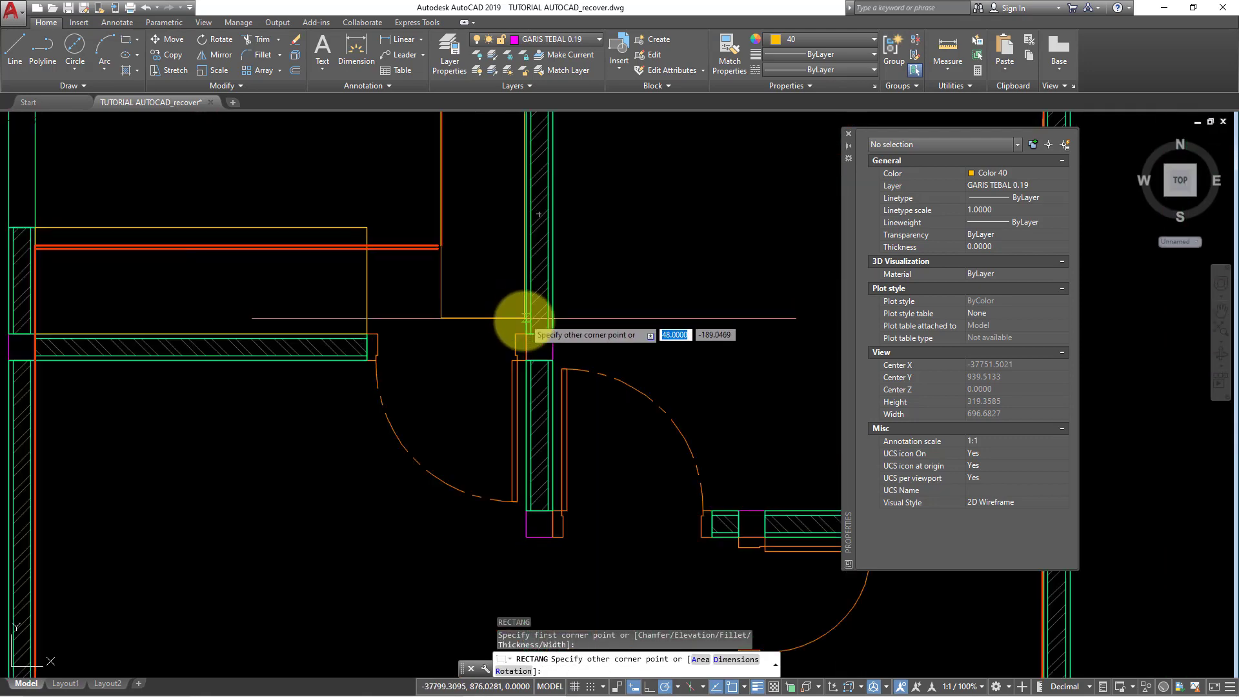
left_click(526, 334)
scroll(497, 326, "down", 3)
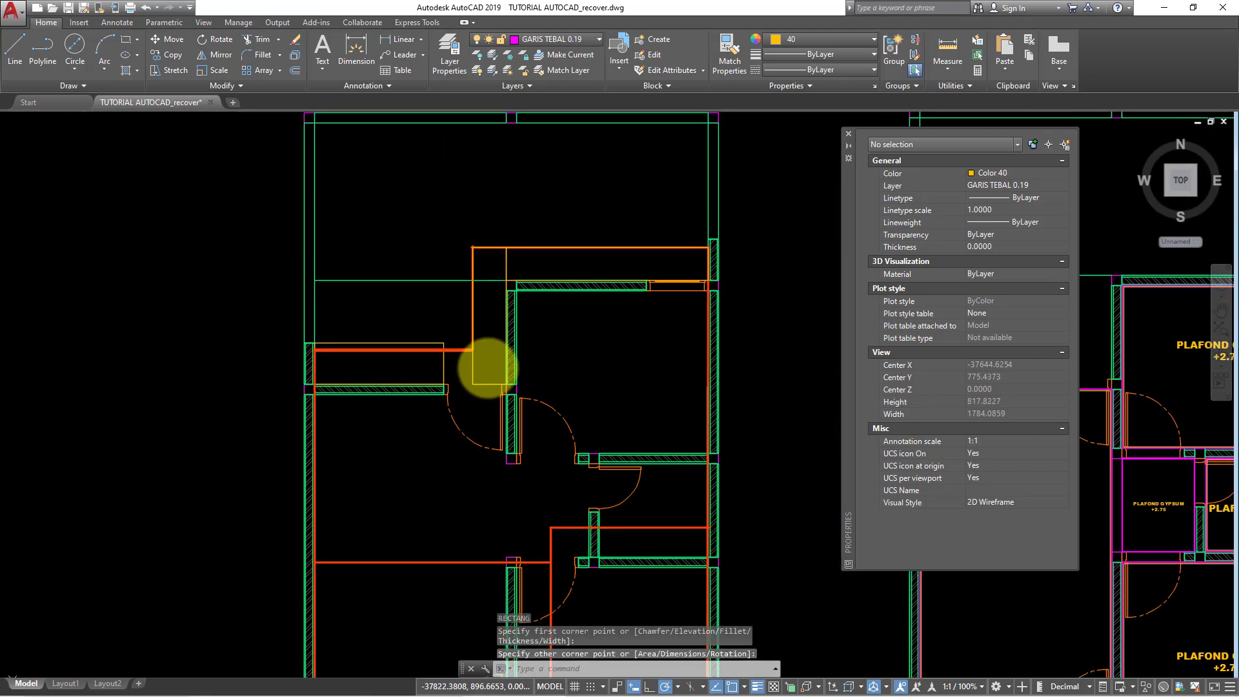
left_click(503, 267)
Start a rectangle at the left room's wall, then abandon it unfinished
key("Escape")
scroll(484, 322, "up", 2)
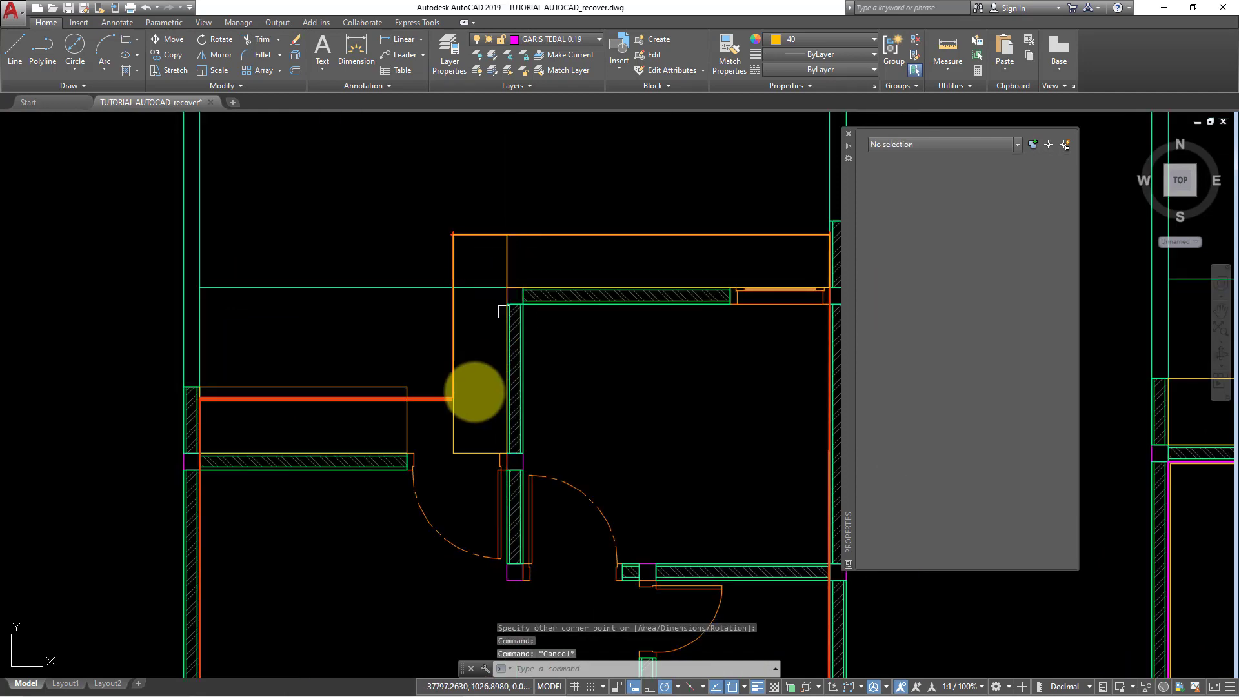
type("Rec")
key("Return")
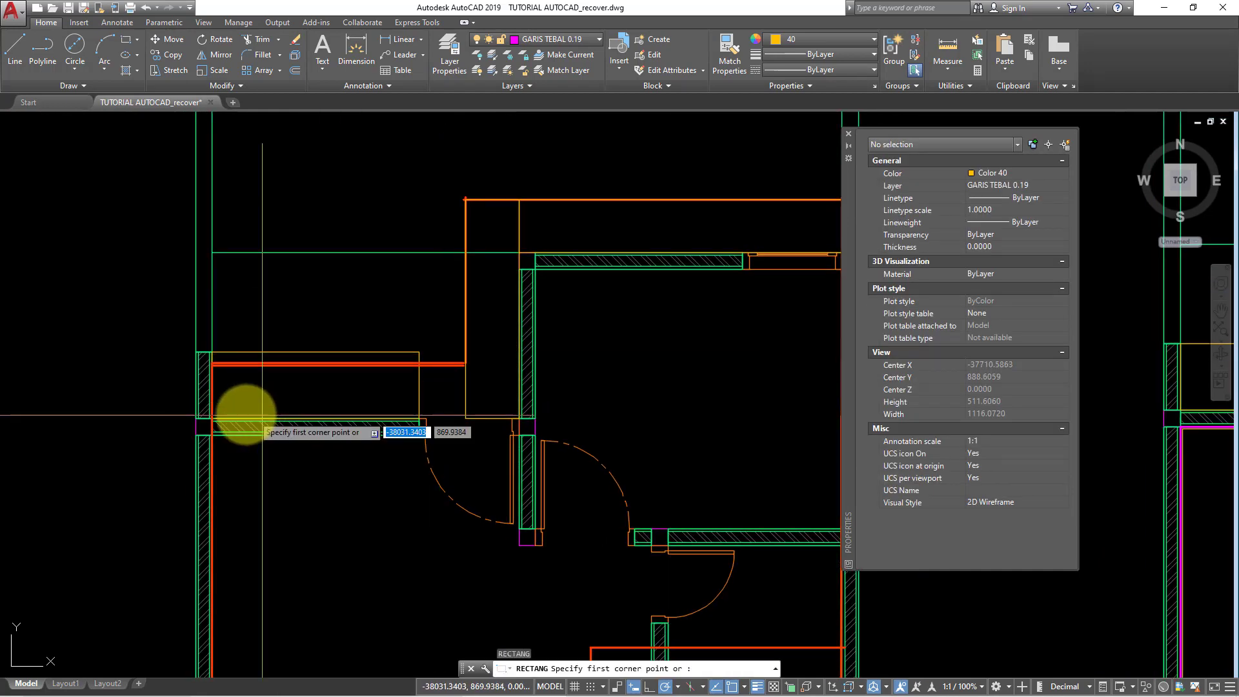
scroll(226, 406, "up", 2)
left_click(199, 424)
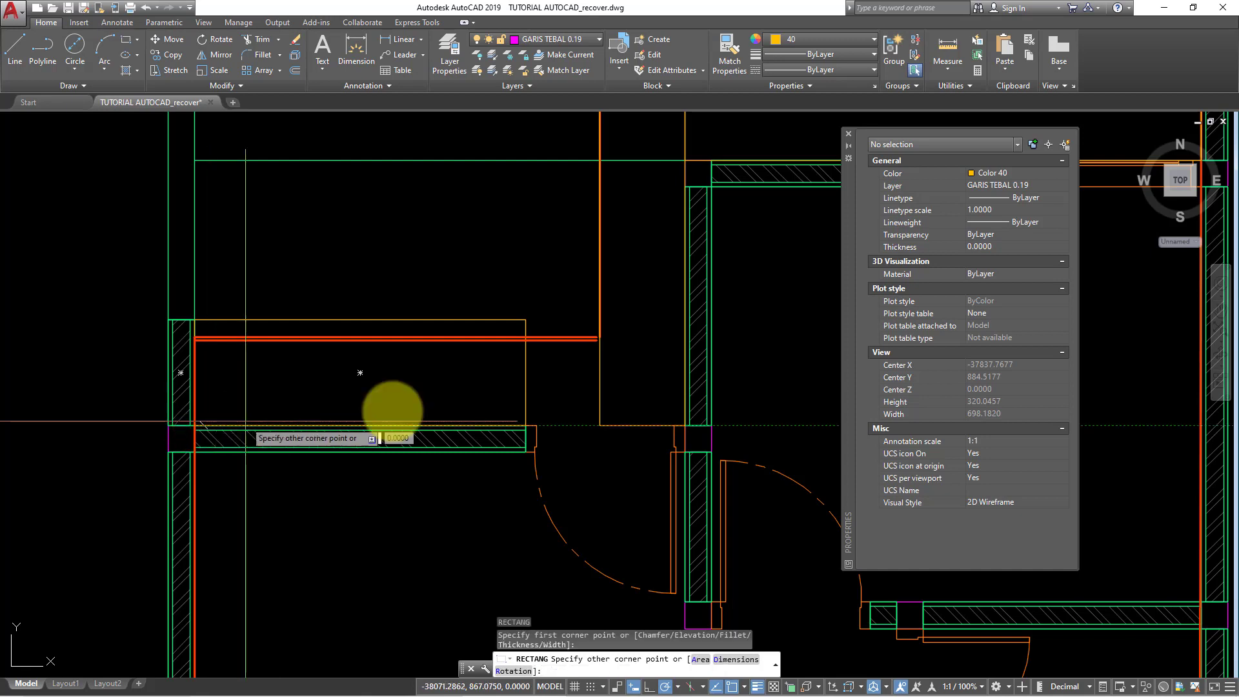
scroll(594, 329, "up", 3)
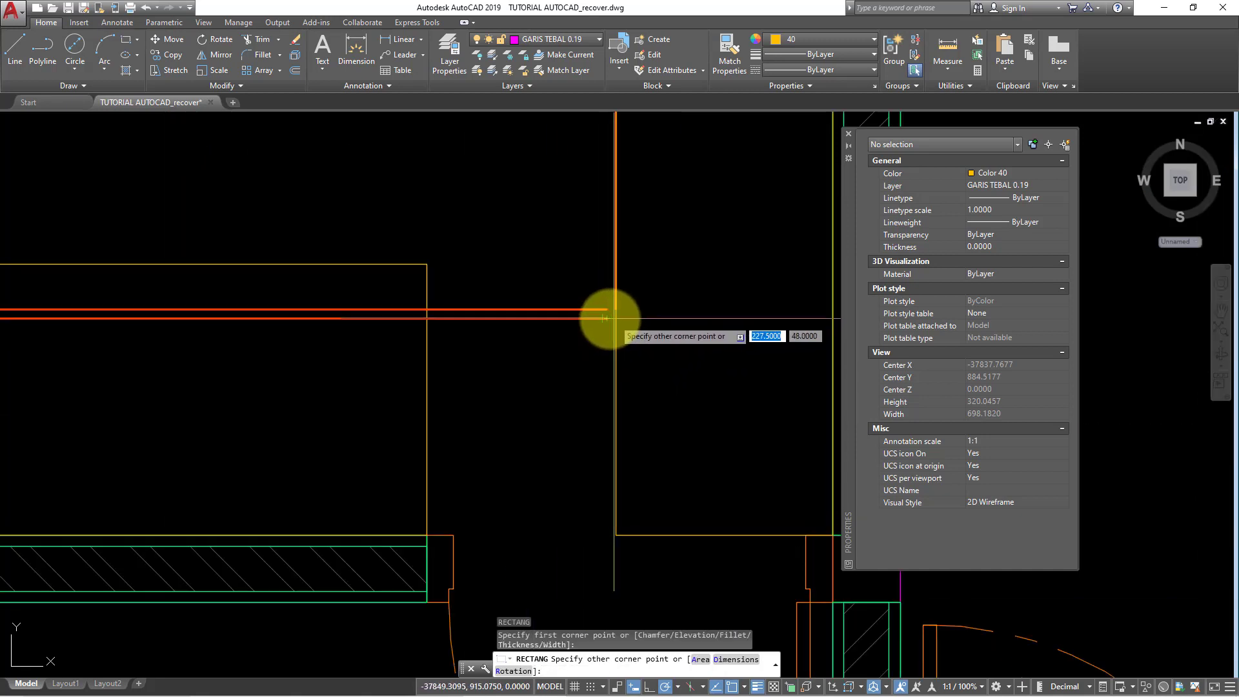
key("Escape")
Erase the old red 227.5-long ATAP line and window-select the leftover left wall lines
left_click(594, 310)
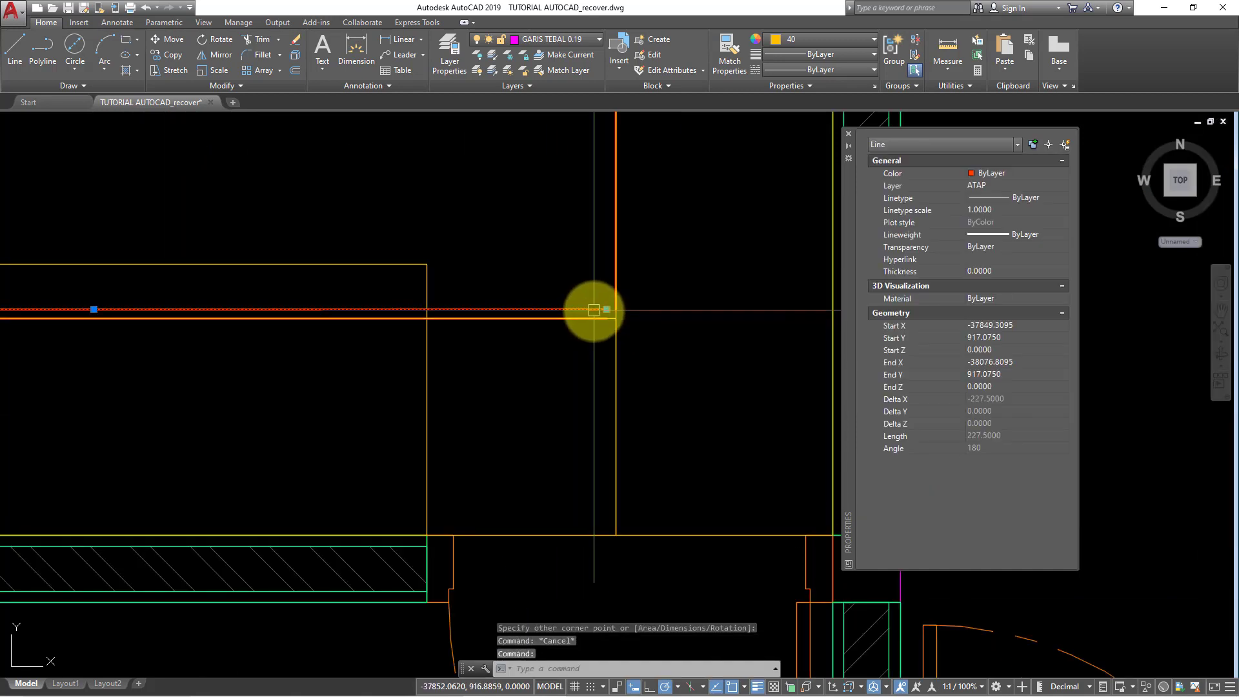
type("E")
key("Return")
scroll(594, 310, "down", 2)
scroll(606, 326, "down", 2)
scroll(609, 327, "up", 1)
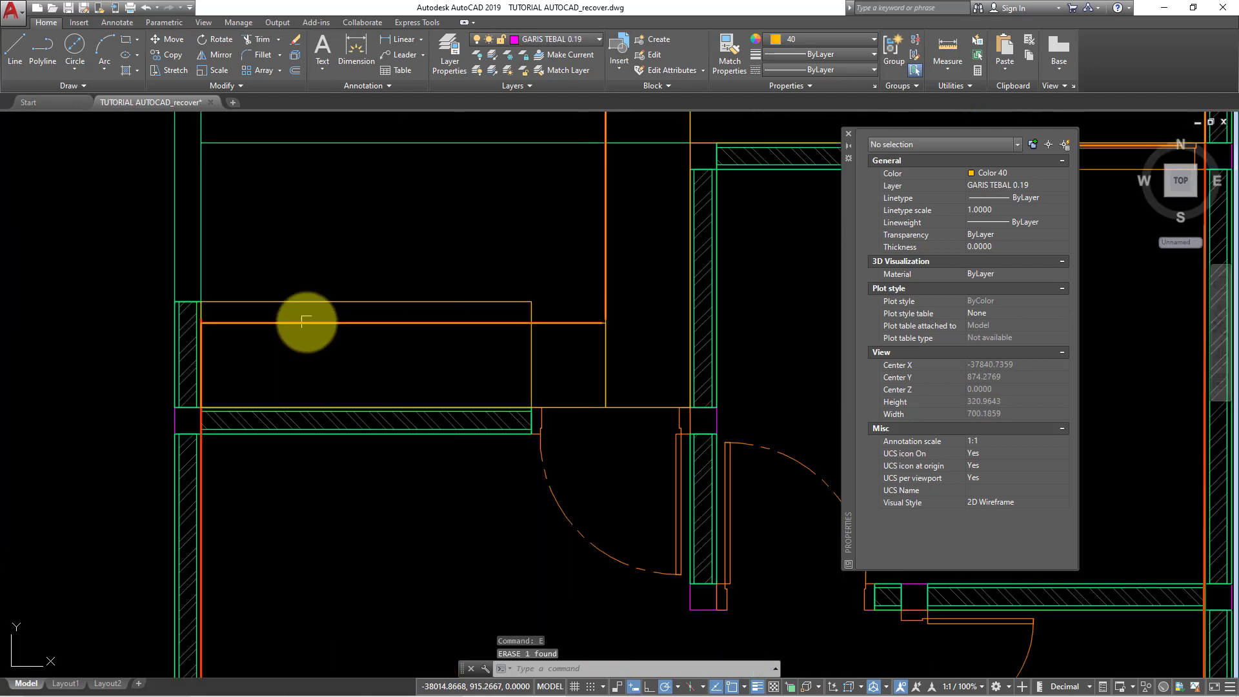
scroll(187, 313, "up", 3)
scroll(186, 313, "up", 2)
scroll(540, 360, "down", 5)
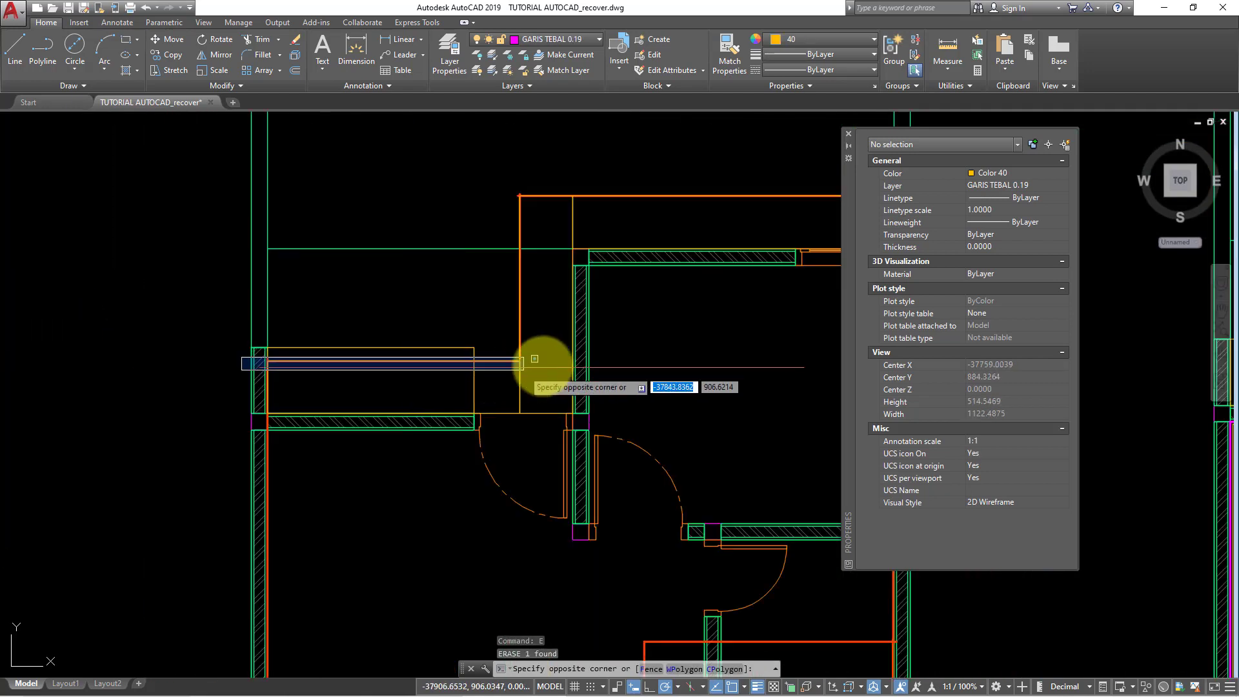
left_click(542, 384)
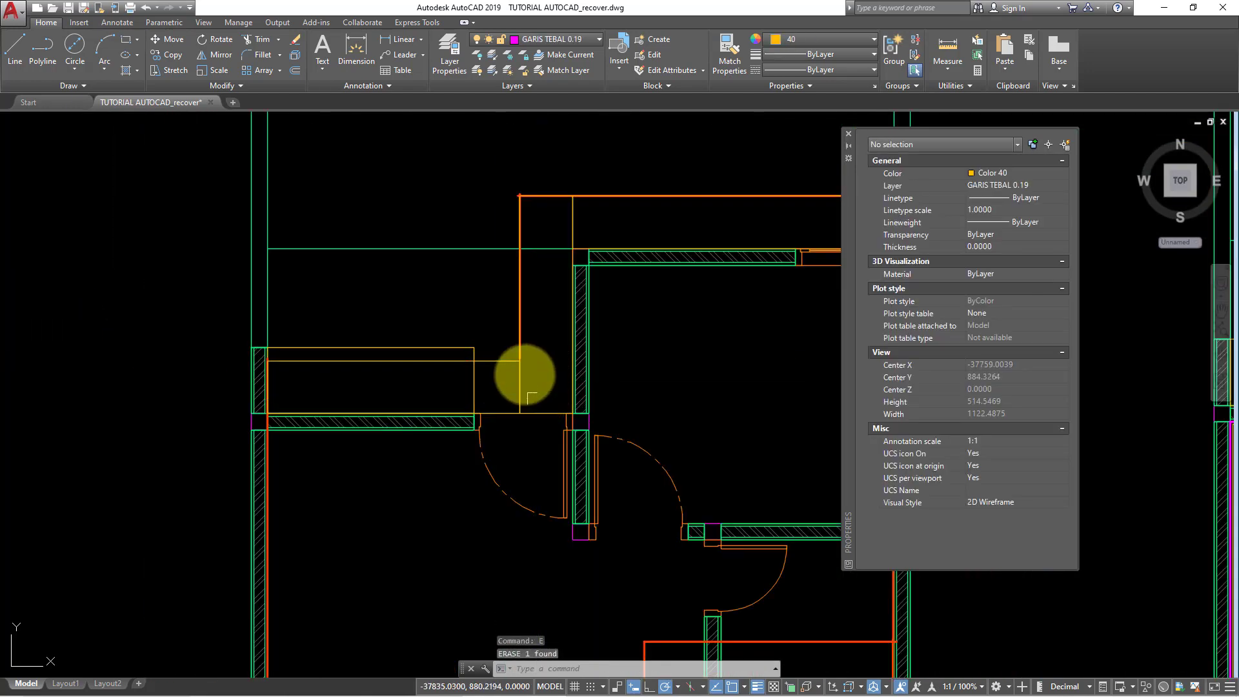
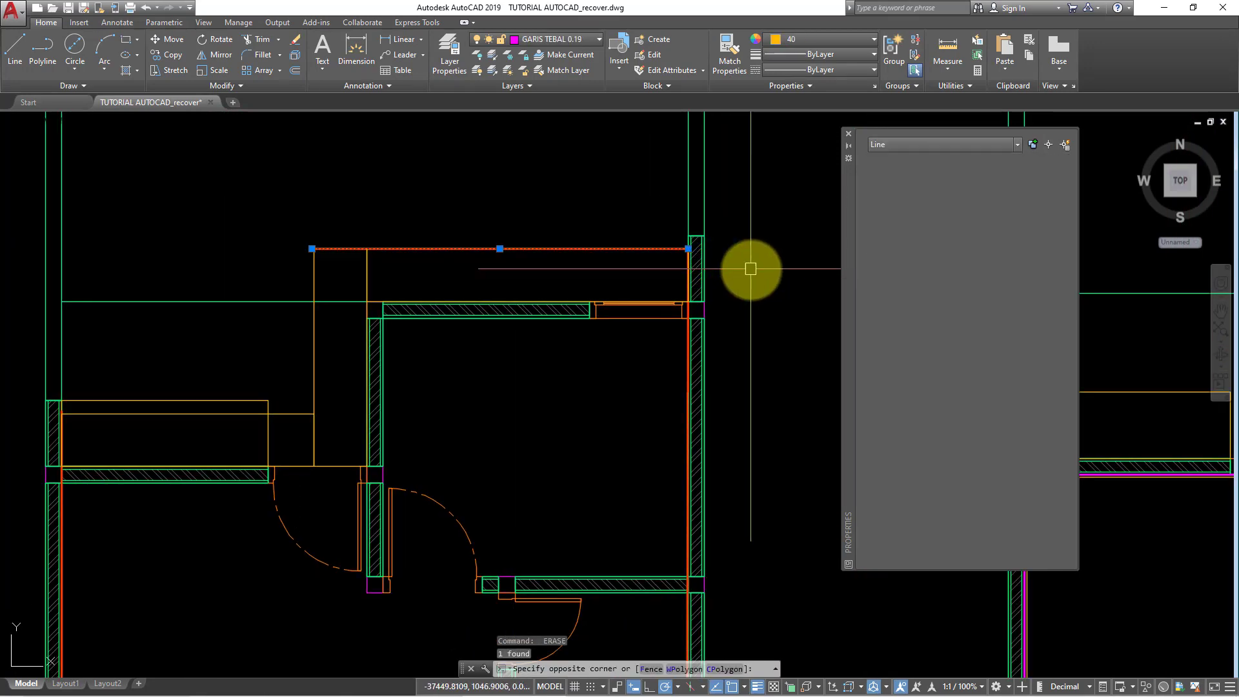
Erase the stray orange line with E and pan to the left plan
type("e")
key("Return")
scroll(686, 249, "up", 3)
scroll(692, 226, "up", 3)
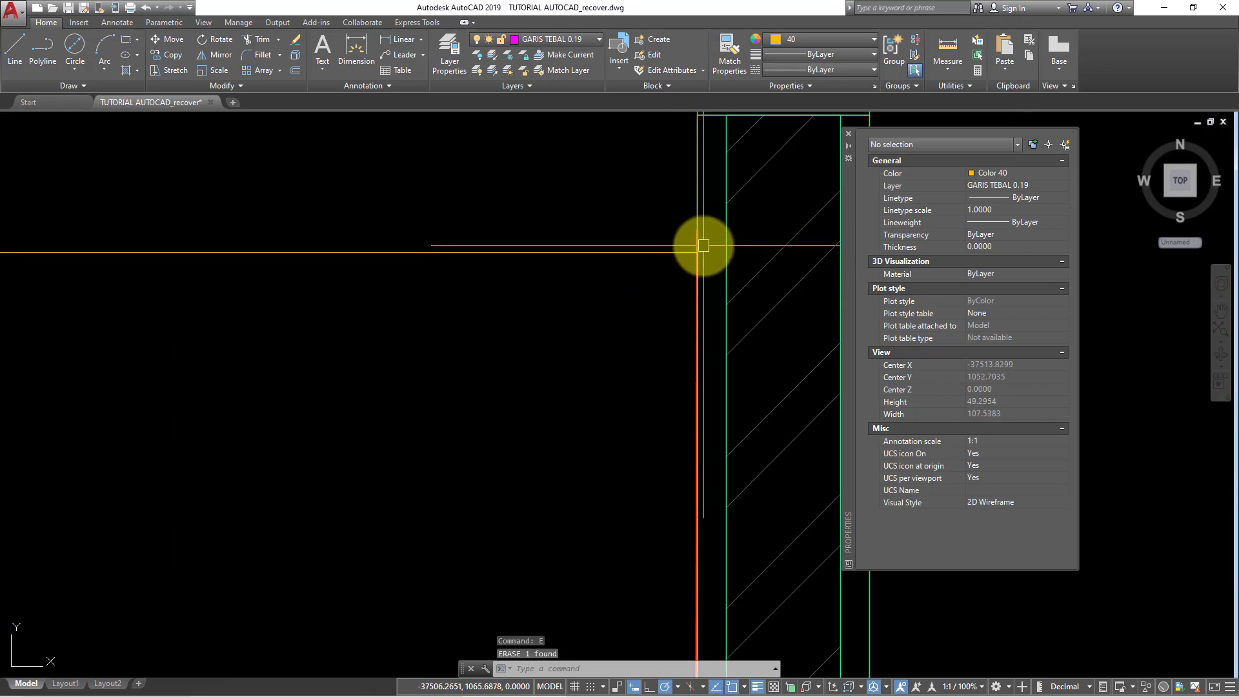
left_click(651, 249)
key("Escape")
scroll(520, 287, "down", 5)
middle_click_drag(514, 336, 525, 284)
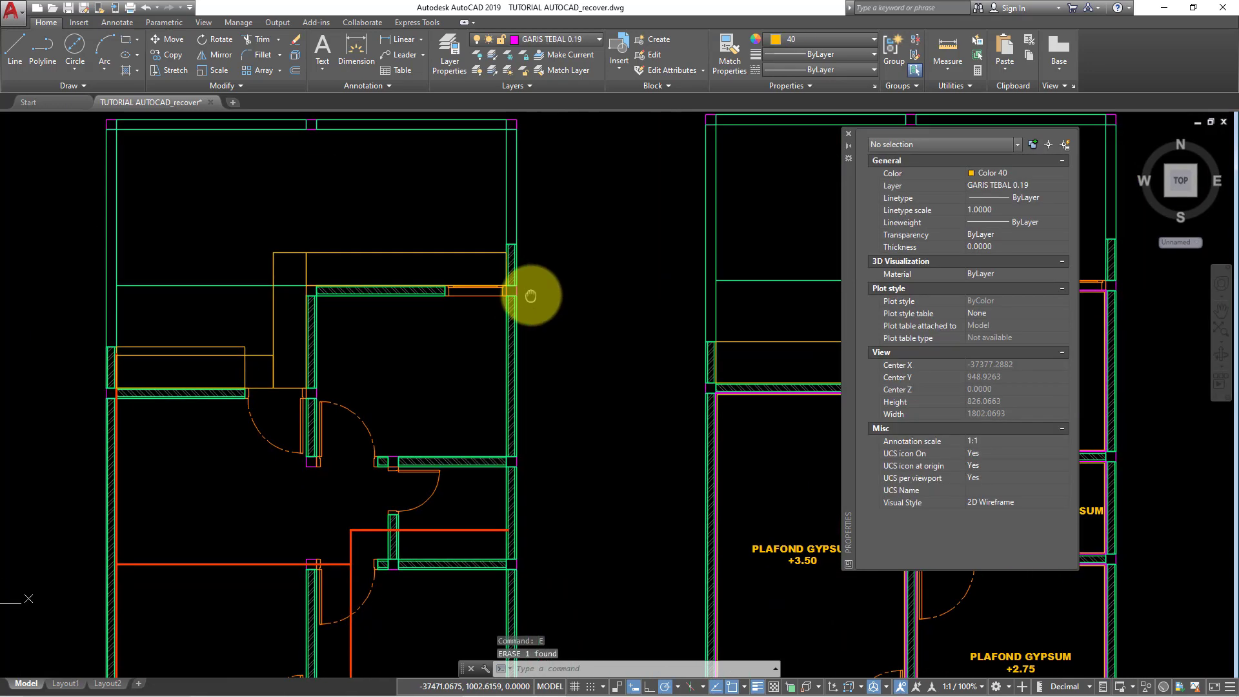
key("Escape")
key("Escape")
Start property matching from a ceiling outline, then cancel it
type("a")
key("Return")
scroll(714, 420, "up", 2)
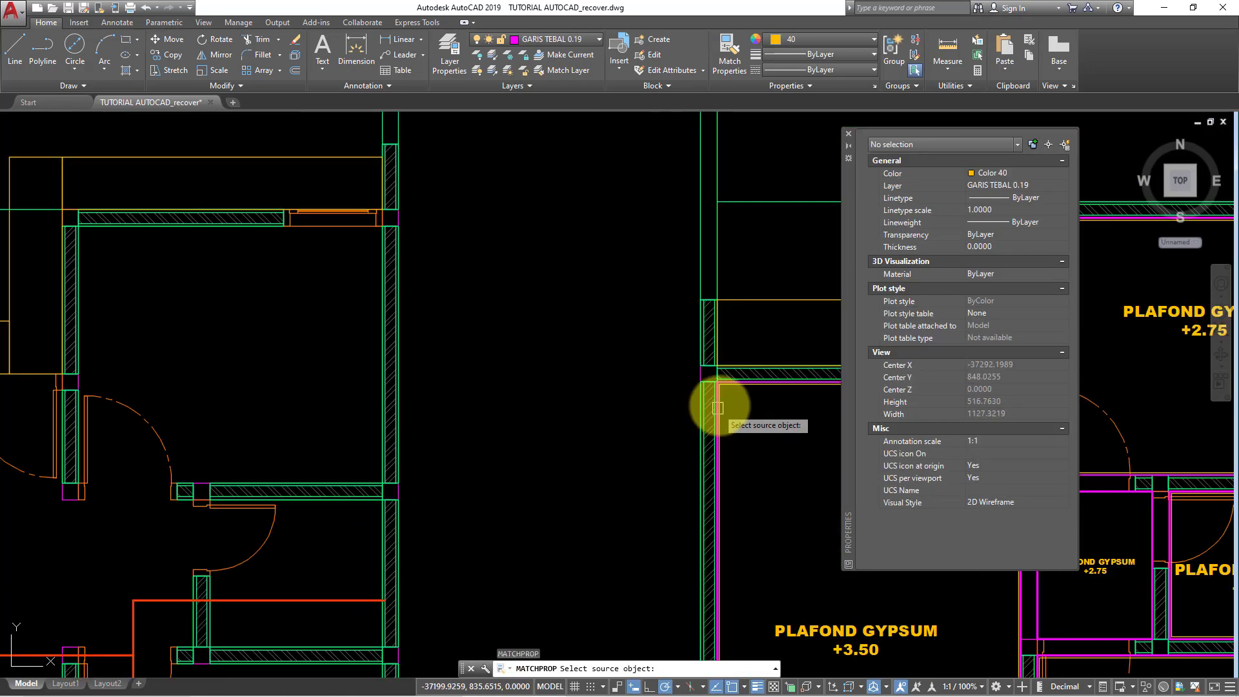
scroll(720, 404, "up", 2)
left_click(714, 399)
scroll(713, 400, "down", 3)
scroll(717, 406, "up", 3)
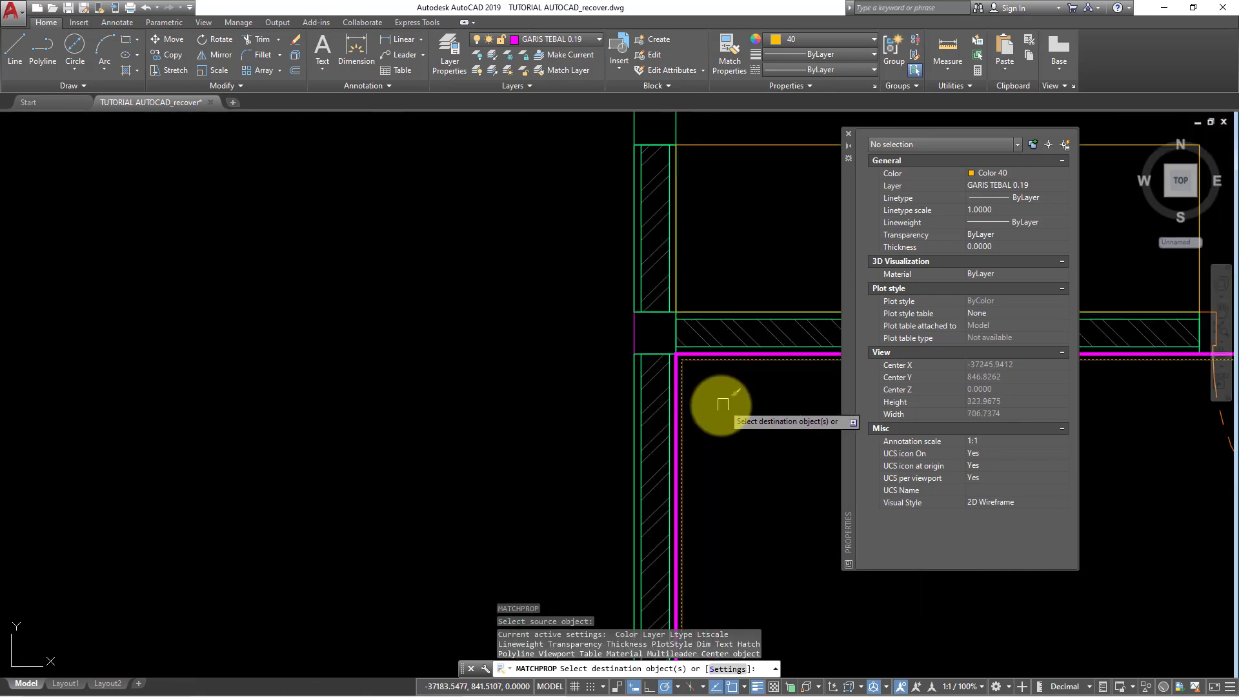
key("Escape")
Make the orange top ceiling rectangle magenta by matching a magenta outline's properties
key("Return")
scroll(708, 417, "down", 3)
scroll(697, 420, "down", 2)
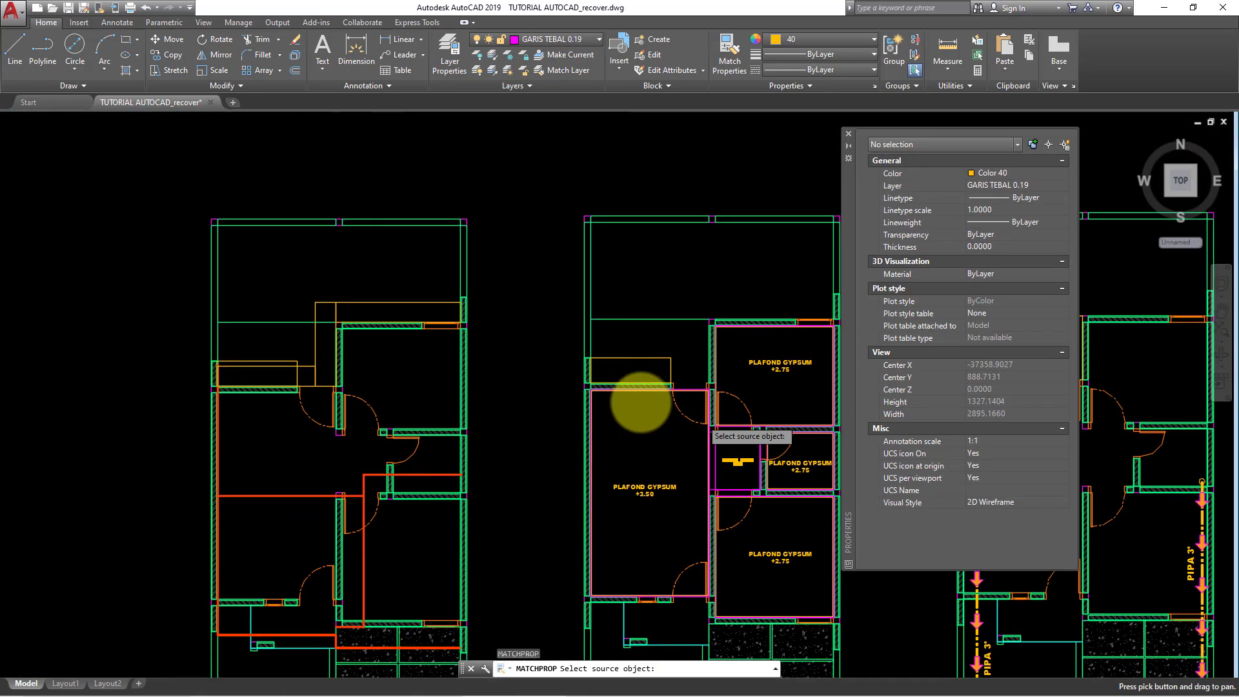
scroll(691, 381, "up", 3)
scroll(624, 381, "up", 2)
left_click(623, 381)
scroll(645, 384, "down", 5)
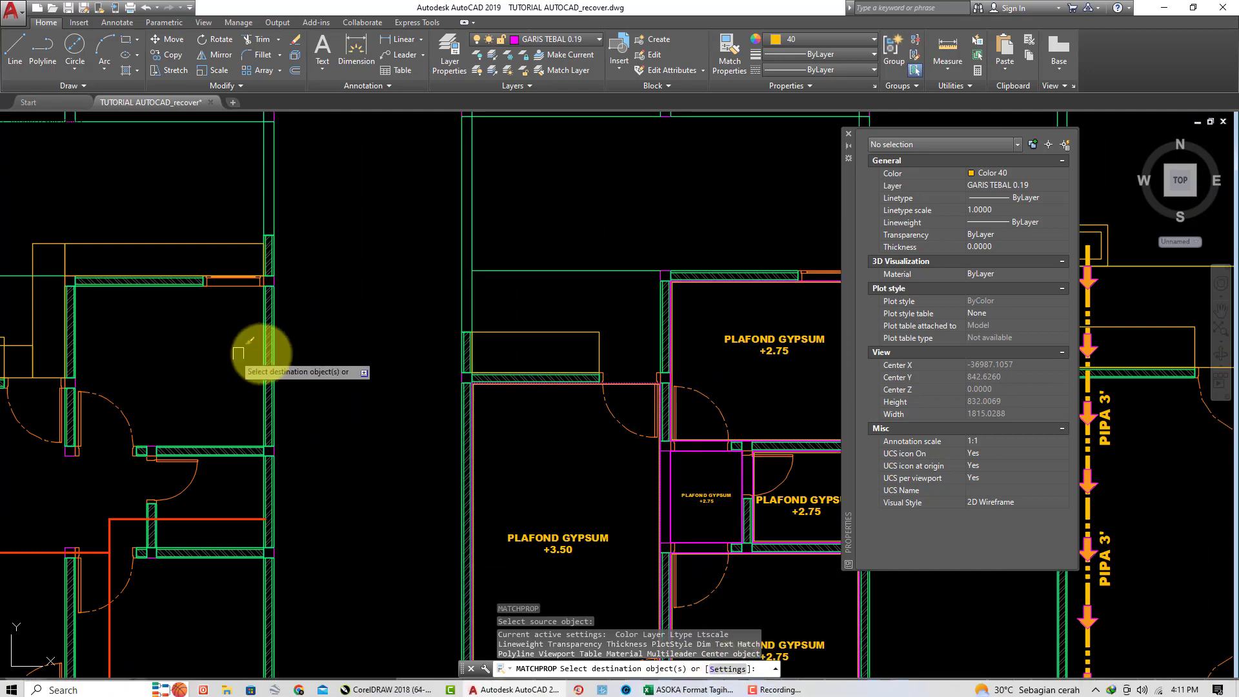
scroll(589, 379, "down", 3)
scroll(298, 384, "up", 3)
scroll(291, 383, "up", 2)
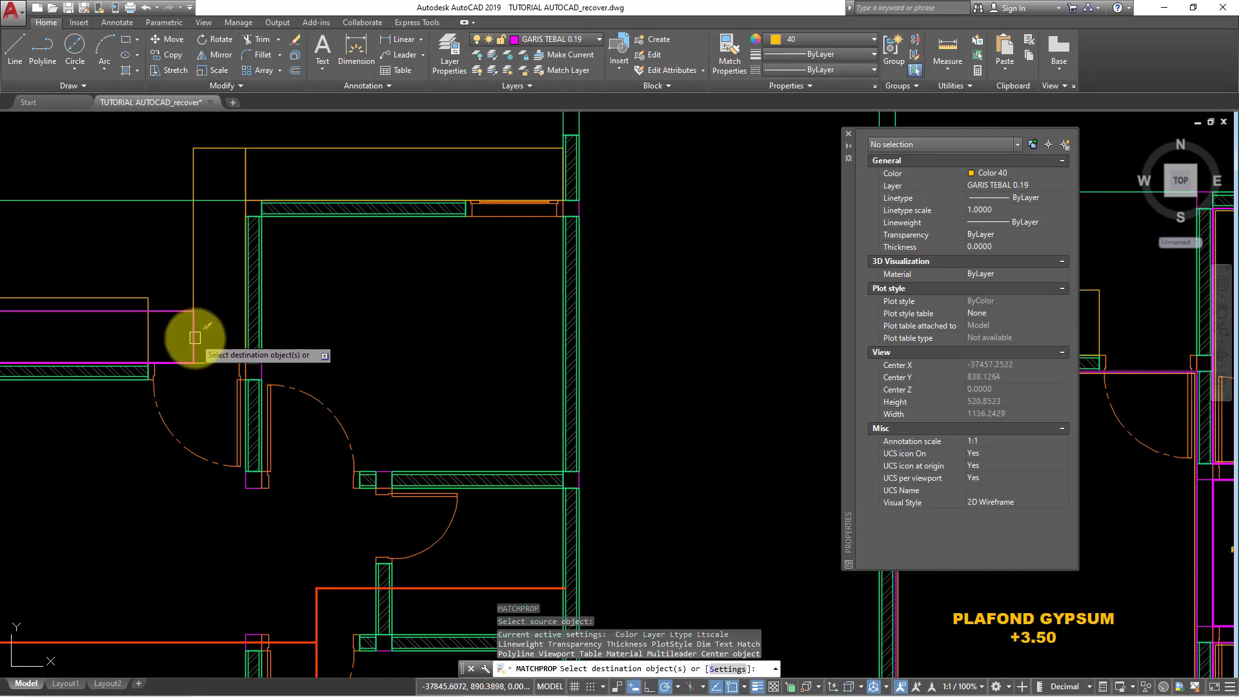
left_click(195, 338)
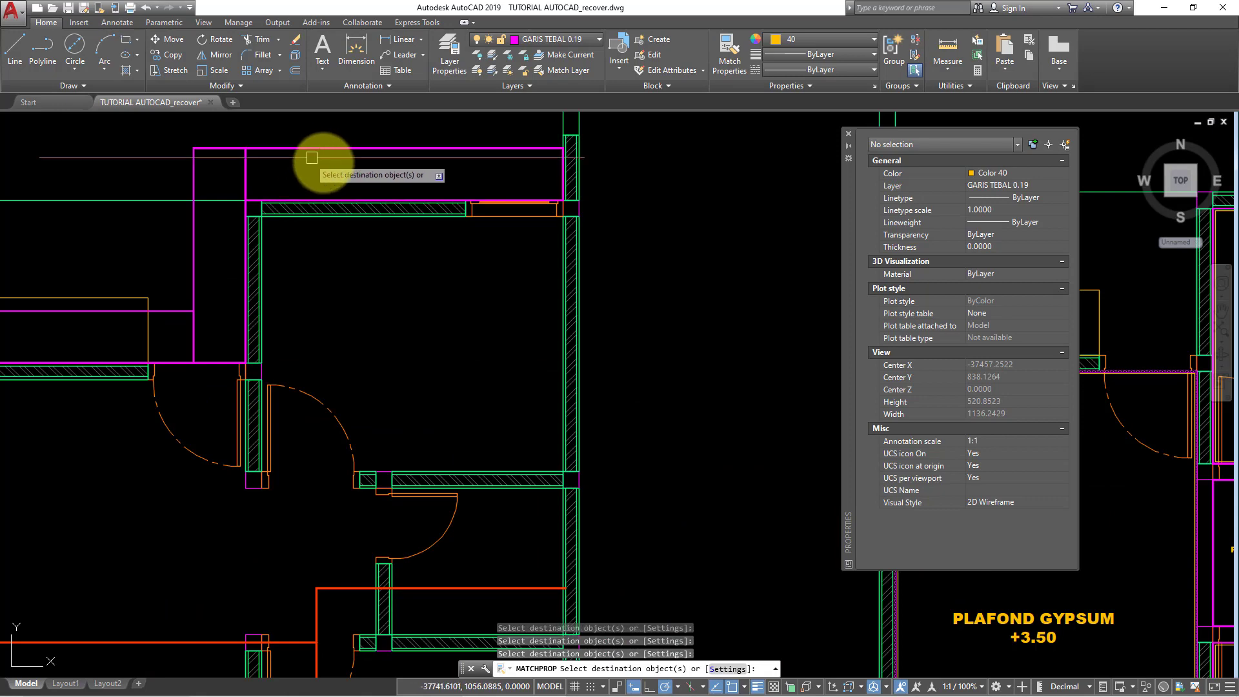
key("Escape")
scroll(378, 260, "down", 4)
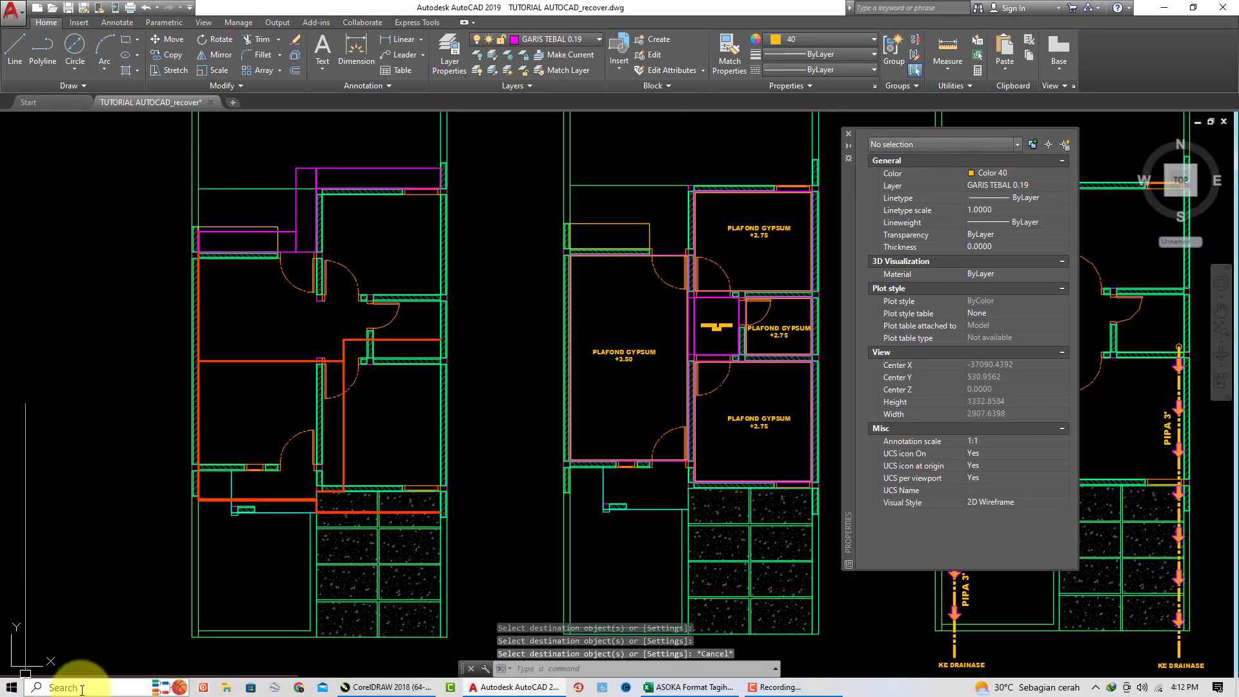
Search Windows for SketchUp, then dismiss the search and return to the drawing
left_click(84, 688)
type("SKETC")
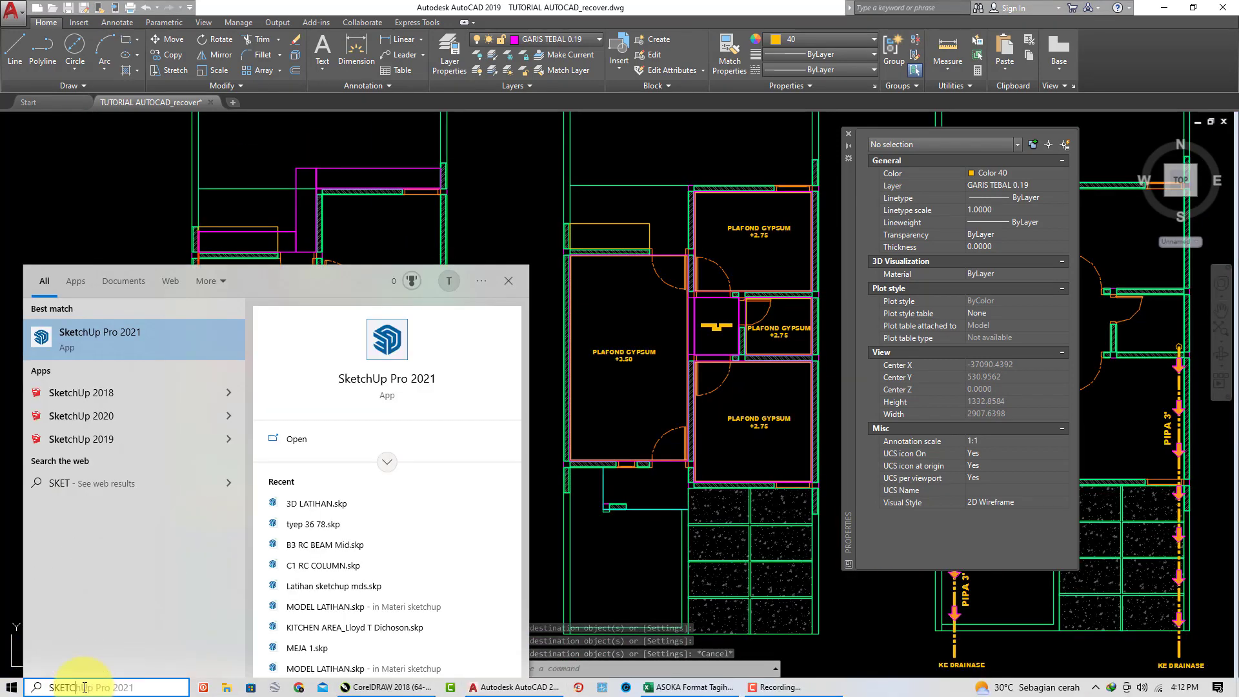
left_click(300, 503)
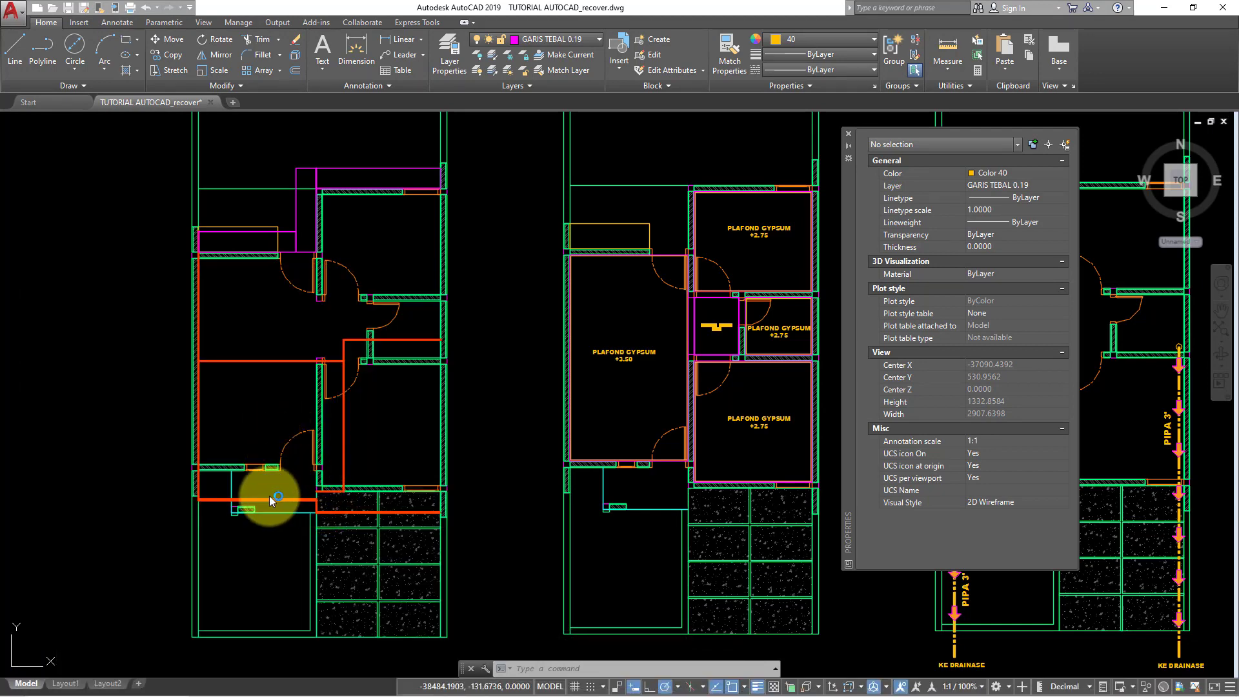
scroll(269, 496, "up", 2)
scroll(277, 494, "up", 2)
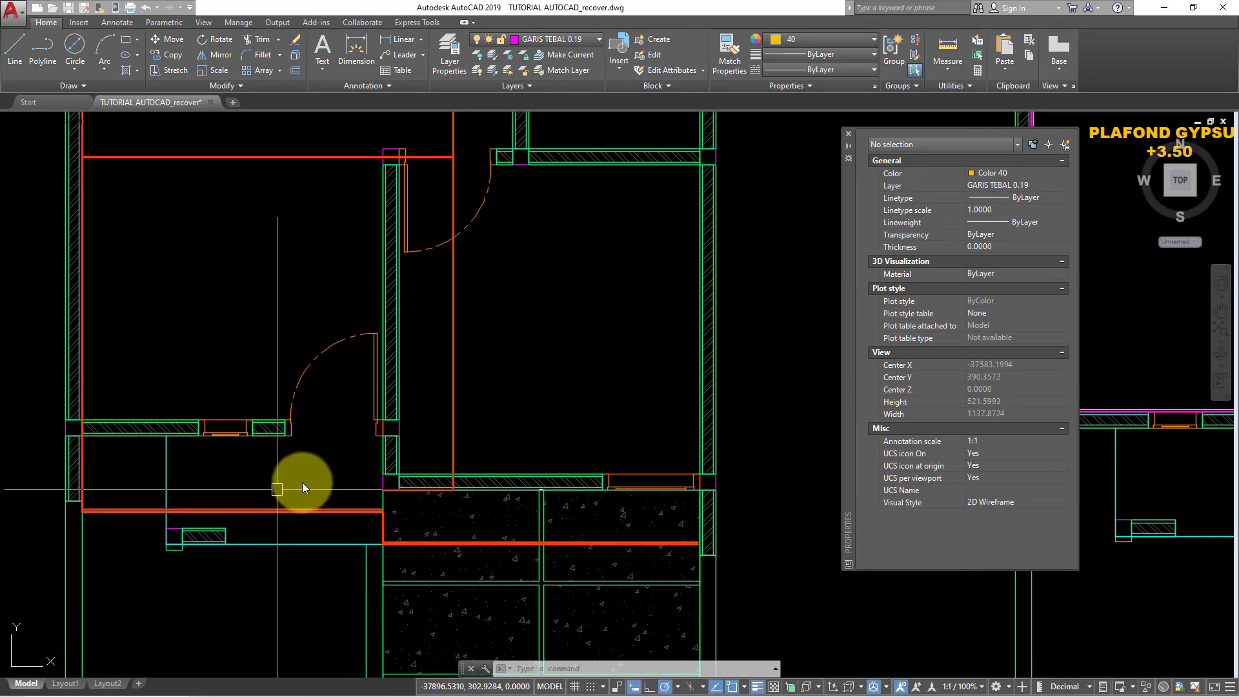
key("Escape")
type("RE")
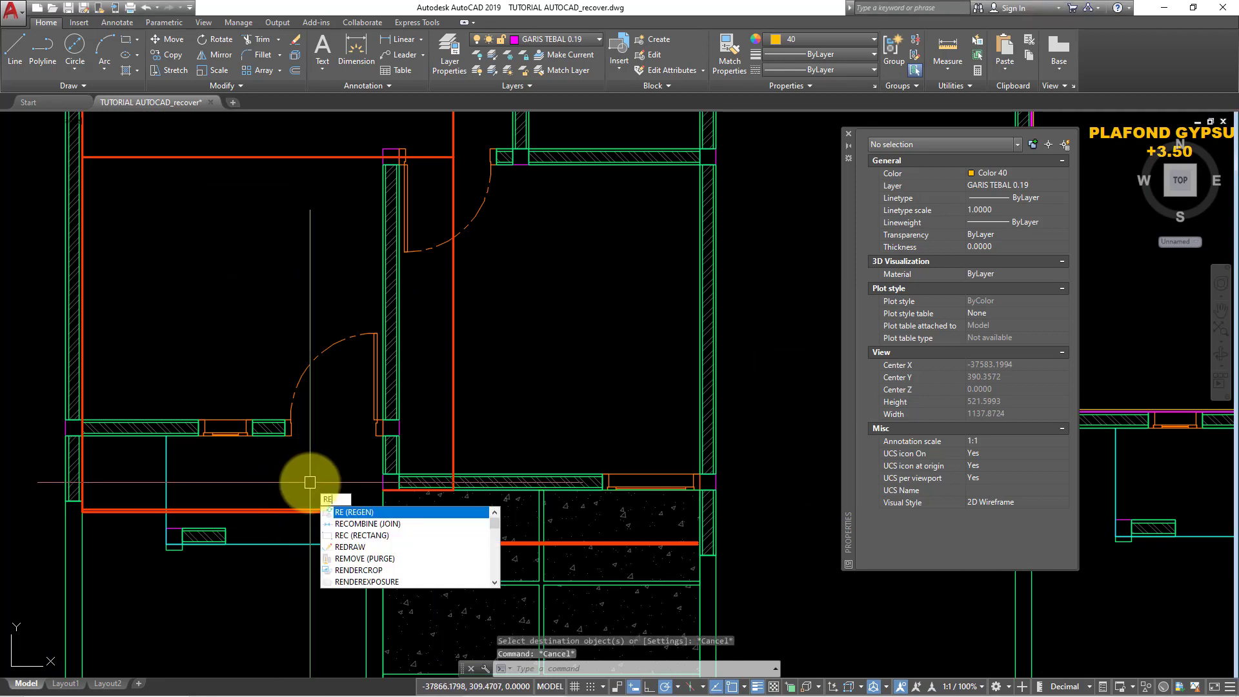
key("Escape")
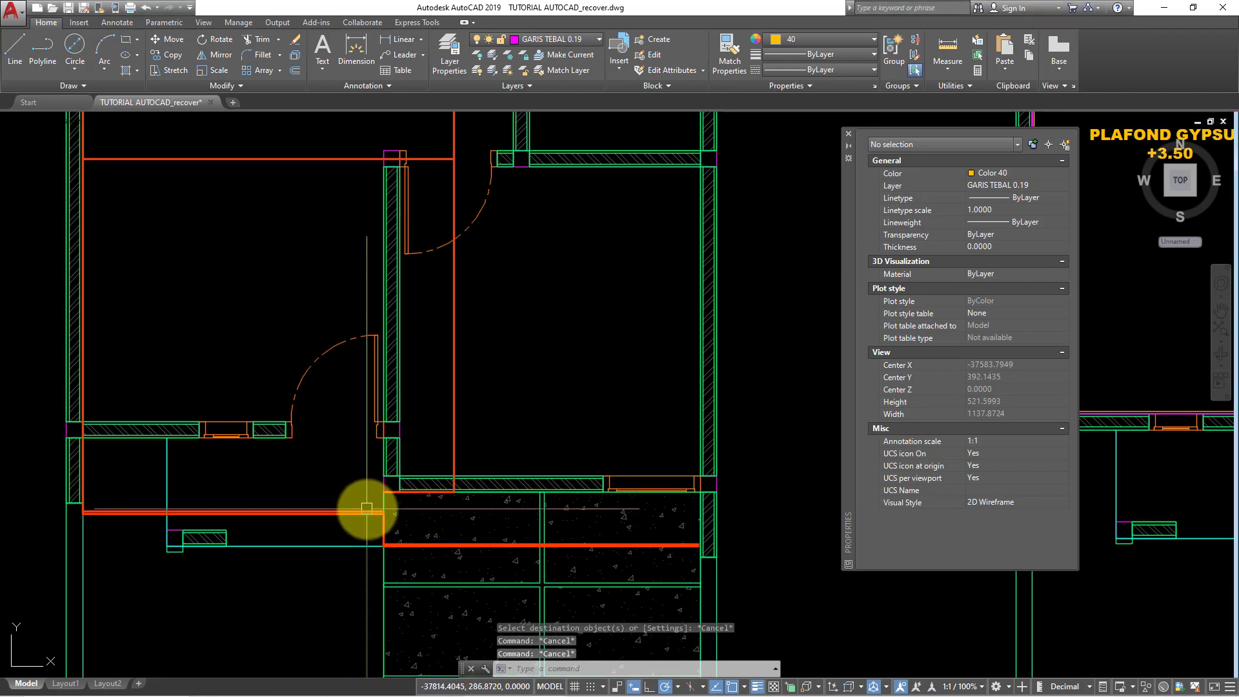
middle_click_drag(392, 523, 394, 532)
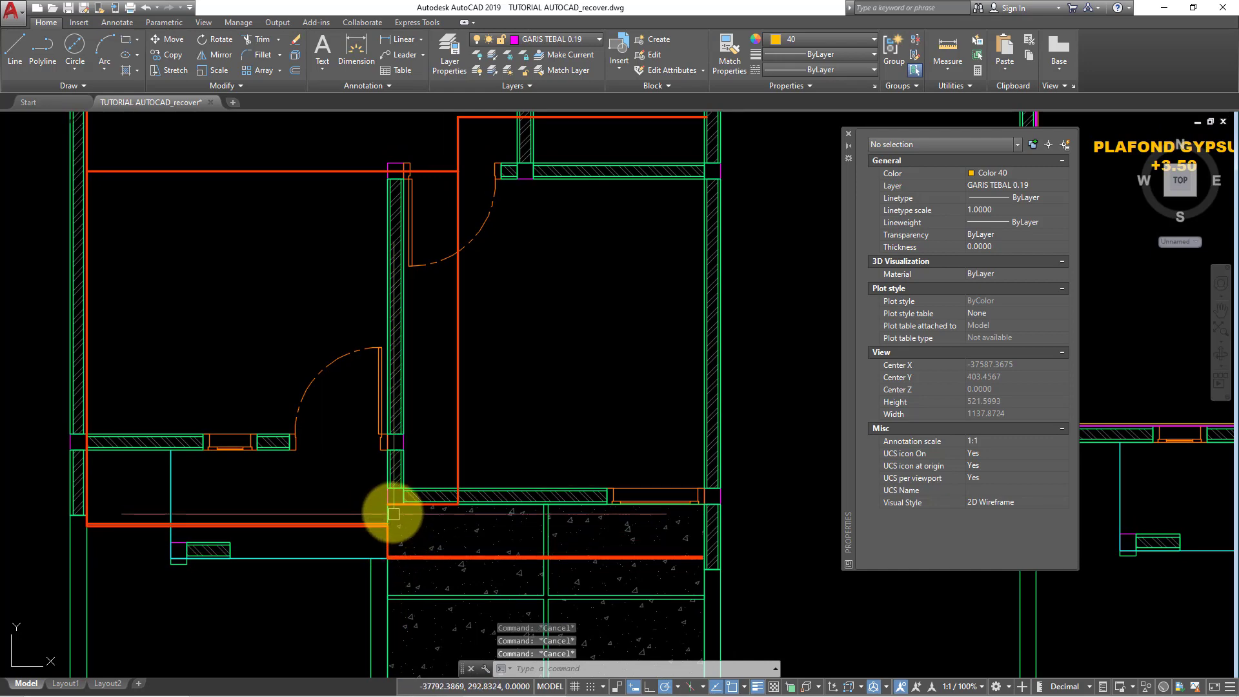
scroll(394, 515, "up", 2)
scroll(390, 539, "down", 1)
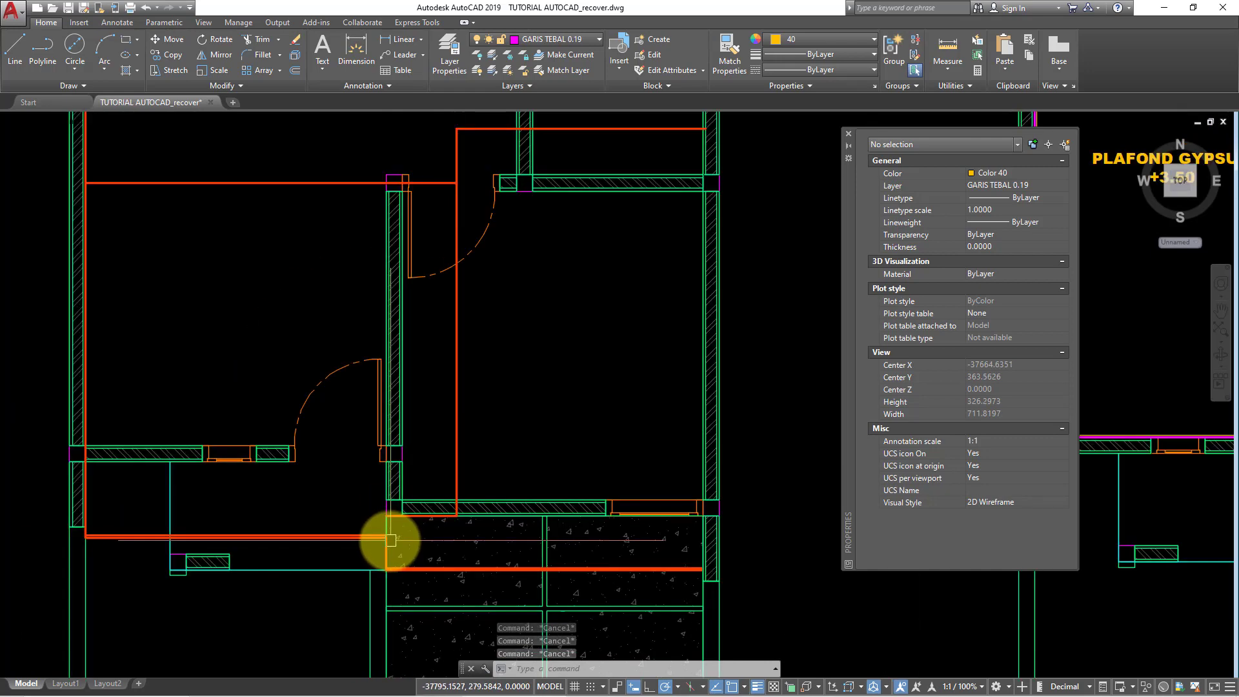
scroll(387, 542, "down", 1)
scroll(388, 567, "up", 1)
left_click(405, 558)
key("Escape")
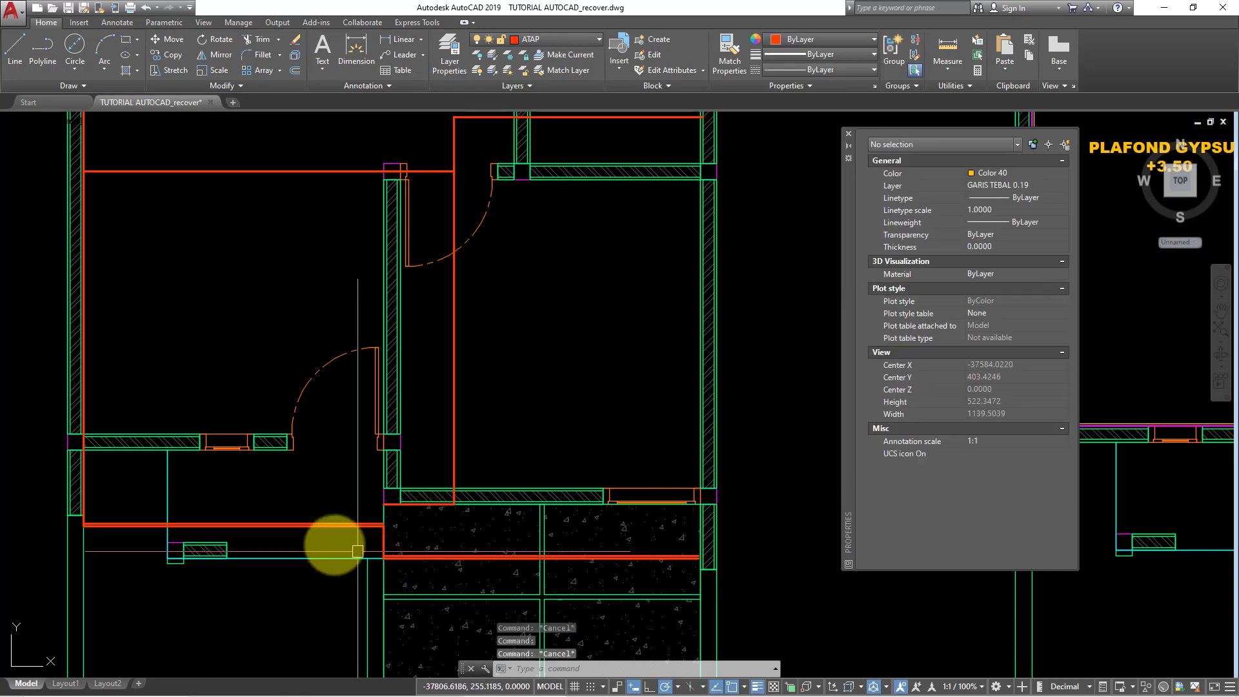
scroll(332, 568, "down", 1)
scroll(333, 553, "down", 1)
type("REC")
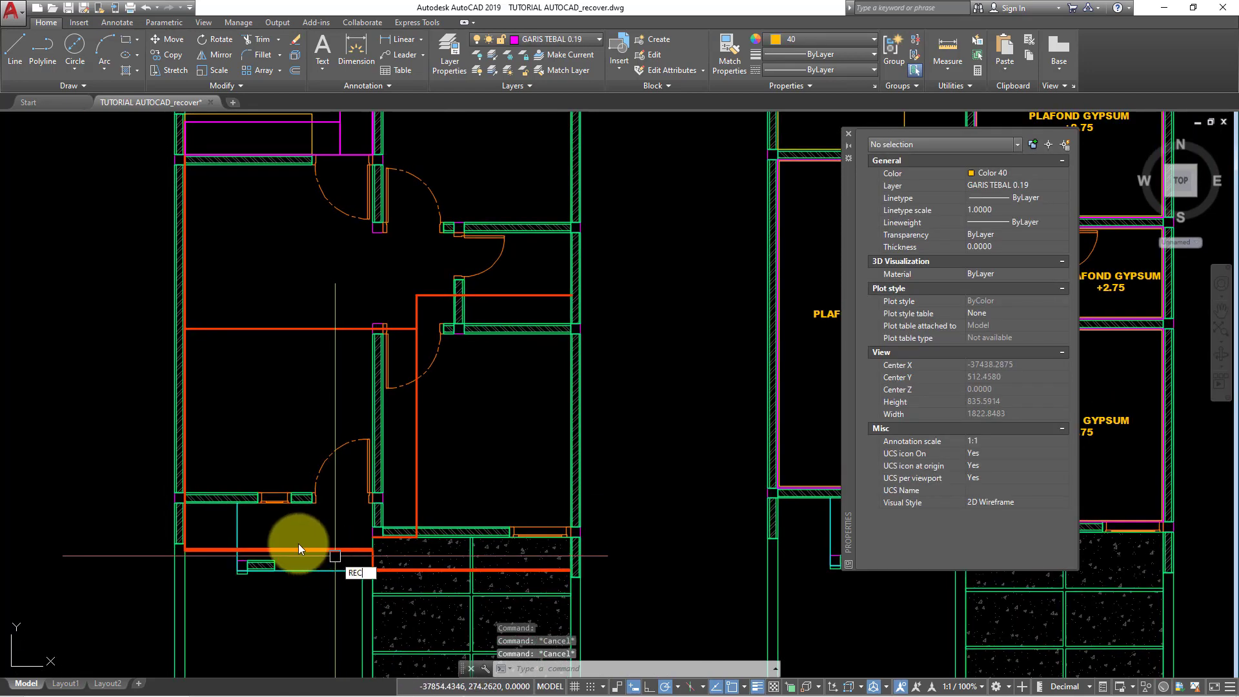
Begin a rectangle at the wall corner, then cancel it
key("Return")
scroll(258, 536, "up", 2)
scroll(174, 549, "up", 4)
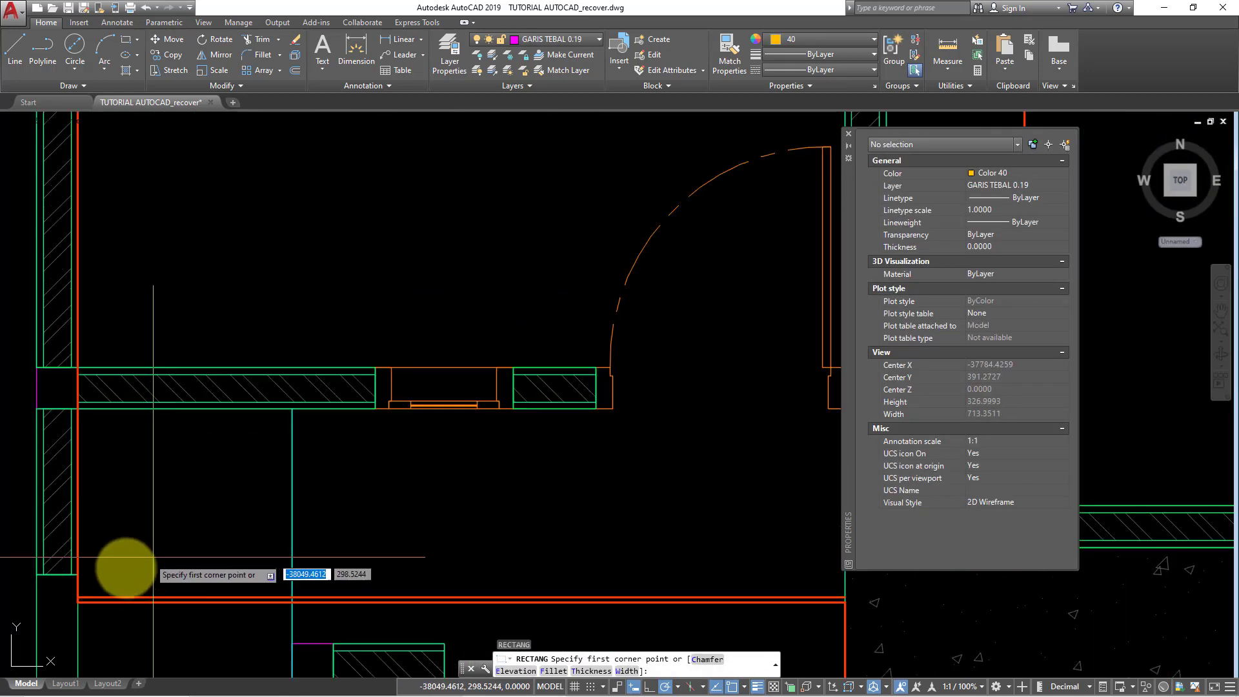
left_click(77, 597)
scroll(484, 523, "down", 3)
scroll(652, 481, "up", 3)
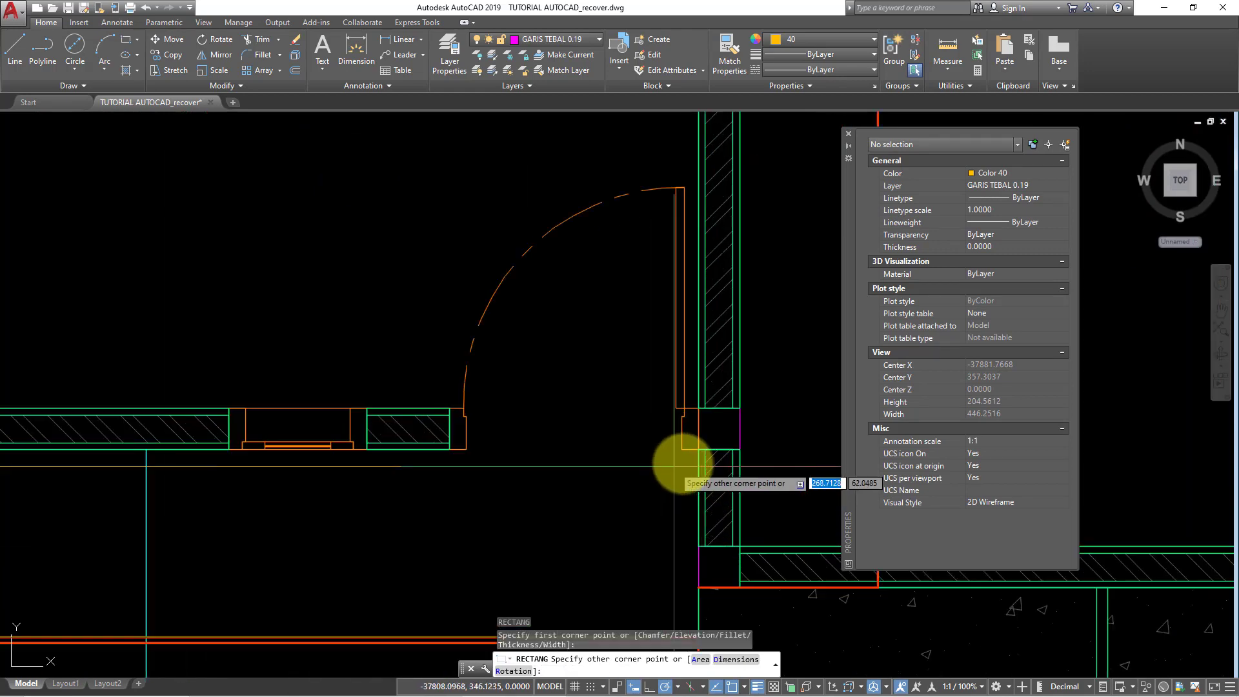
key("Escape")
type("M")
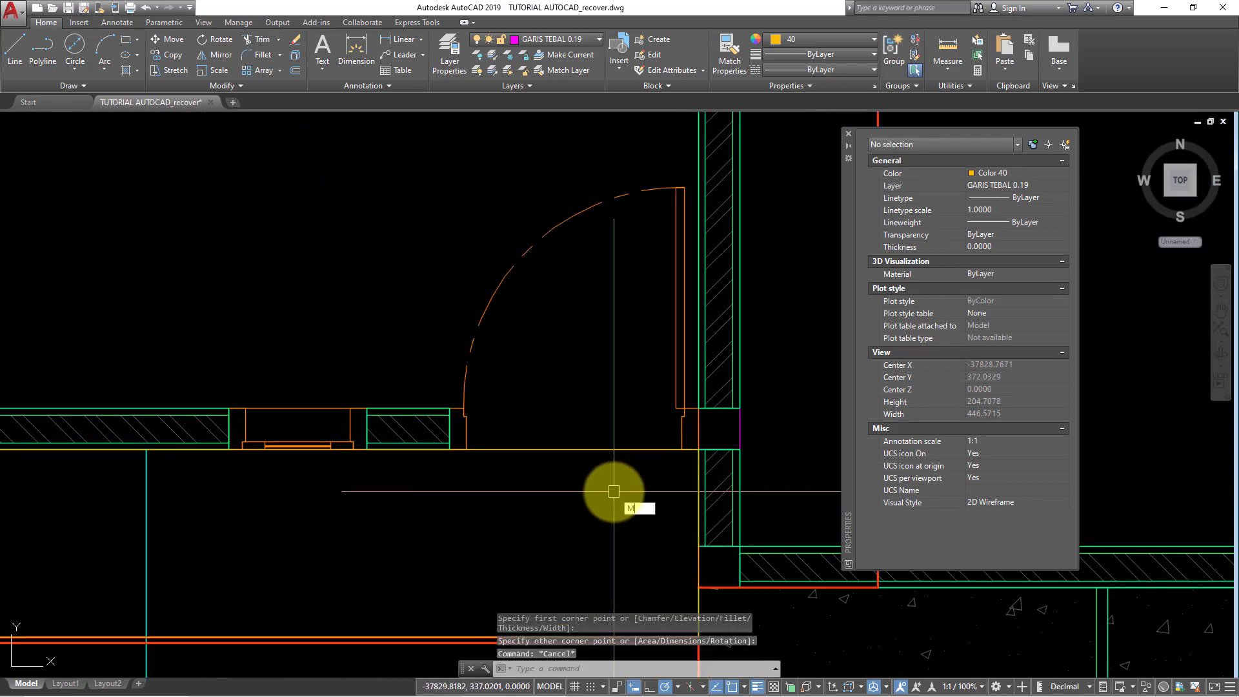
Match the front-area ceiling rectangle to a magenta outline, then switch to SketchUp
type("A")
key("Return")
scroll(613, 492, "down", 3)
scroll(595, 365, "down", 2)
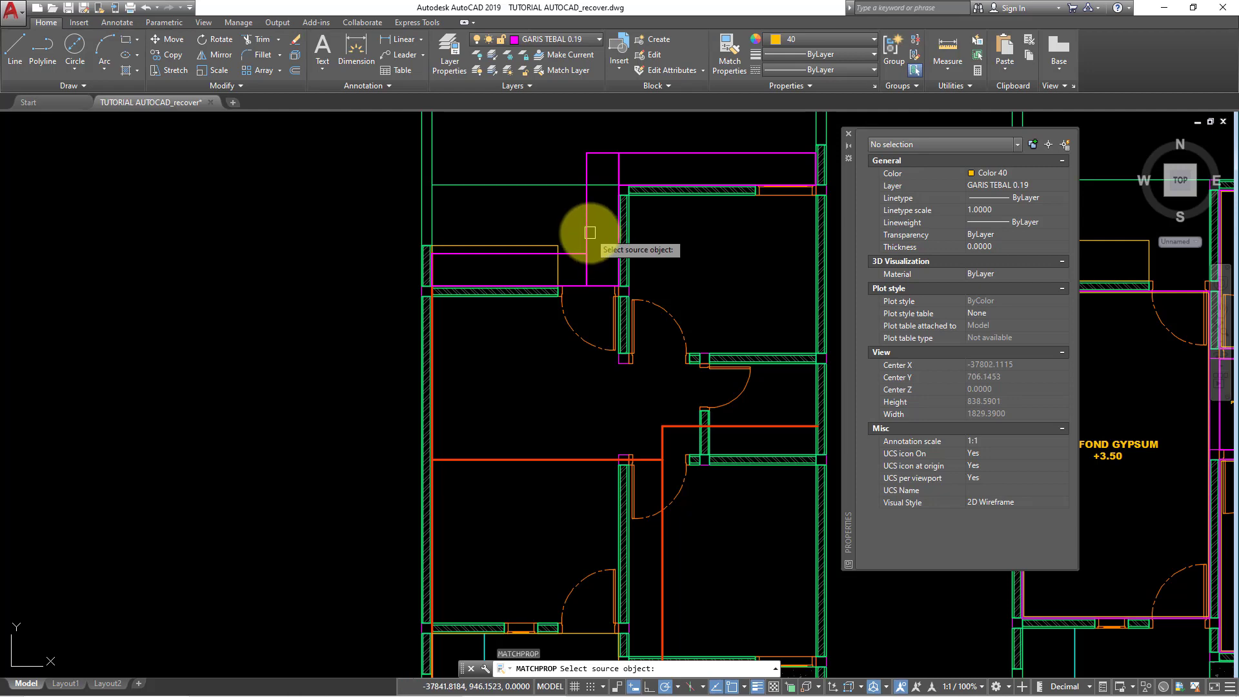
left_click(590, 232)
middle_click_drag(584, 629, 562, 446)
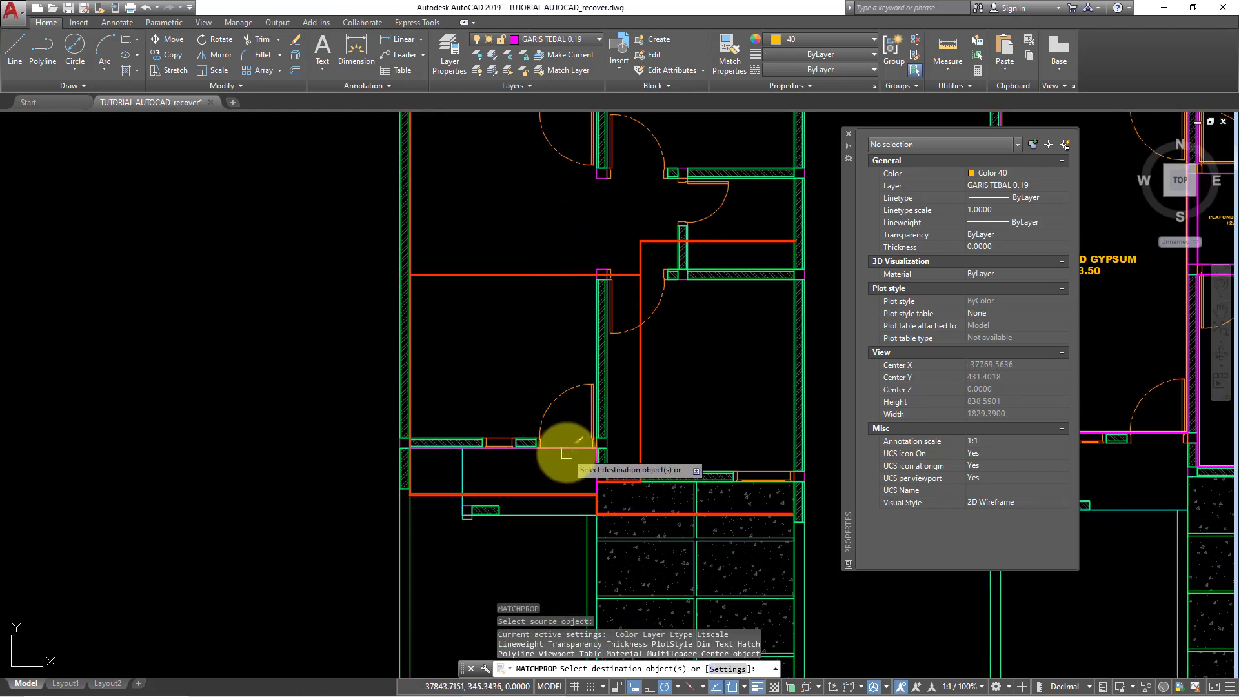
key("Escape")
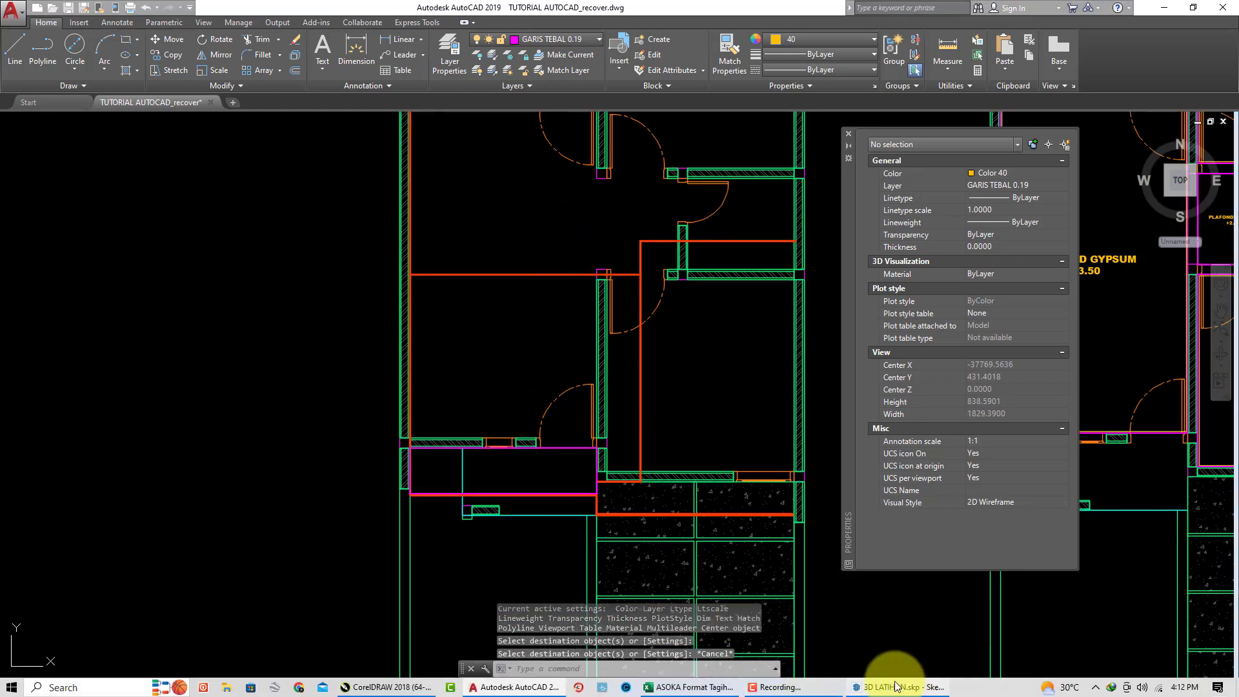
left_click(895, 687)
Orbit the SketchUp house from front, gable and elevated views, then minimize SketchUp
mouse_move(774, 581)
middle_mouse_down()
mouse_move(578, 432)
mouse_move(542, 420)
mouse_move(465, 321)
mouse_move(327, 309)
mouse_move(376, 304)
mouse_move(441, 387)
middle_mouse_up()
scroll(497, 379, "up", 3)
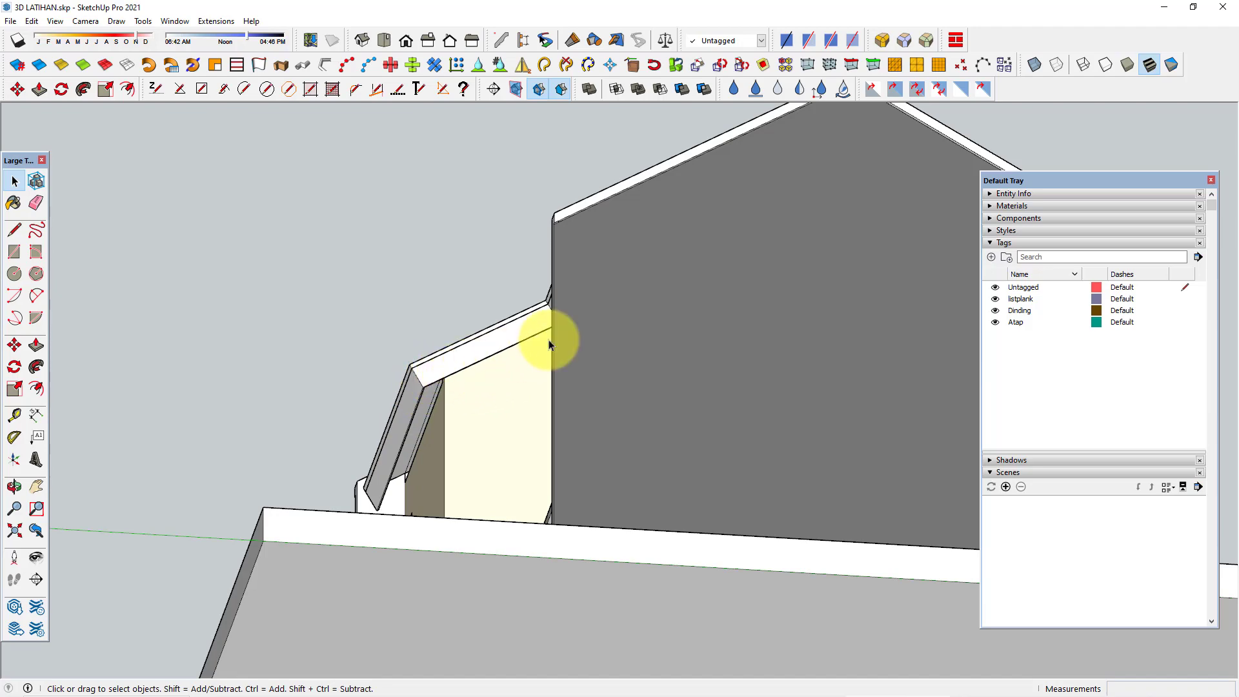
middle_click_drag(436, 387, 548, 512)
scroll(697, 554, "down", 5)
middle_click_drag(697, 554, 631, 354)
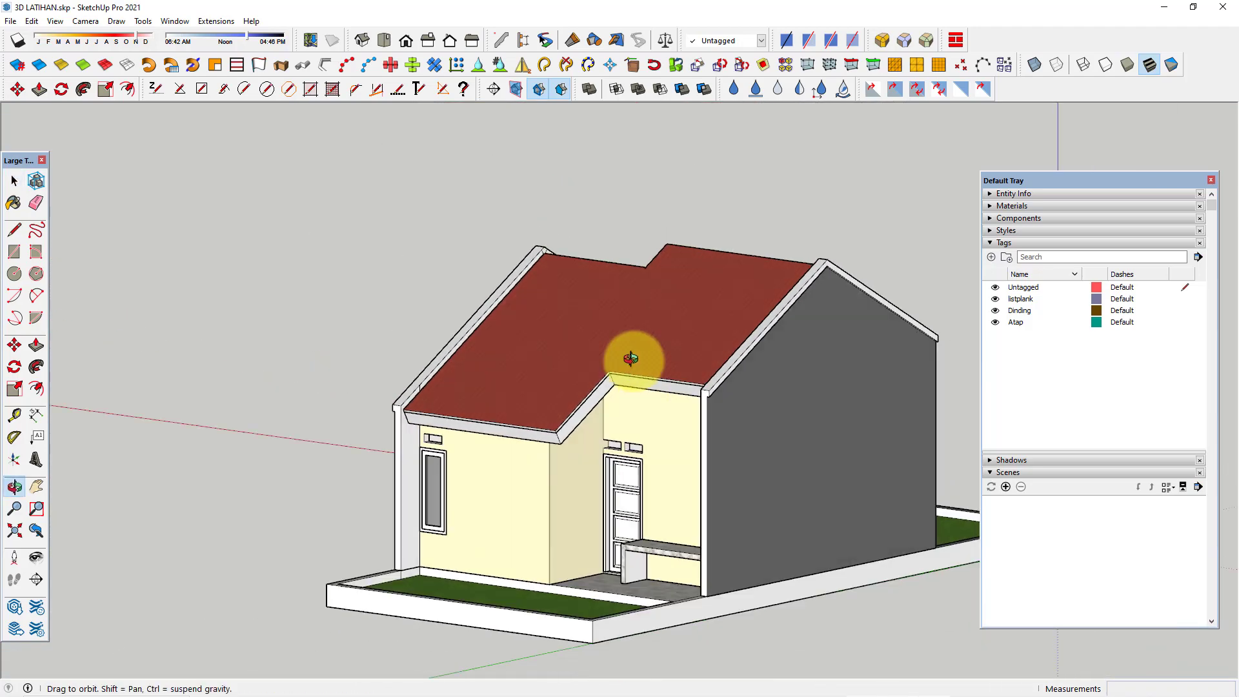
scroll(516, 252, "up", 5)
middle_click_drag(517, 252, 451, 218)
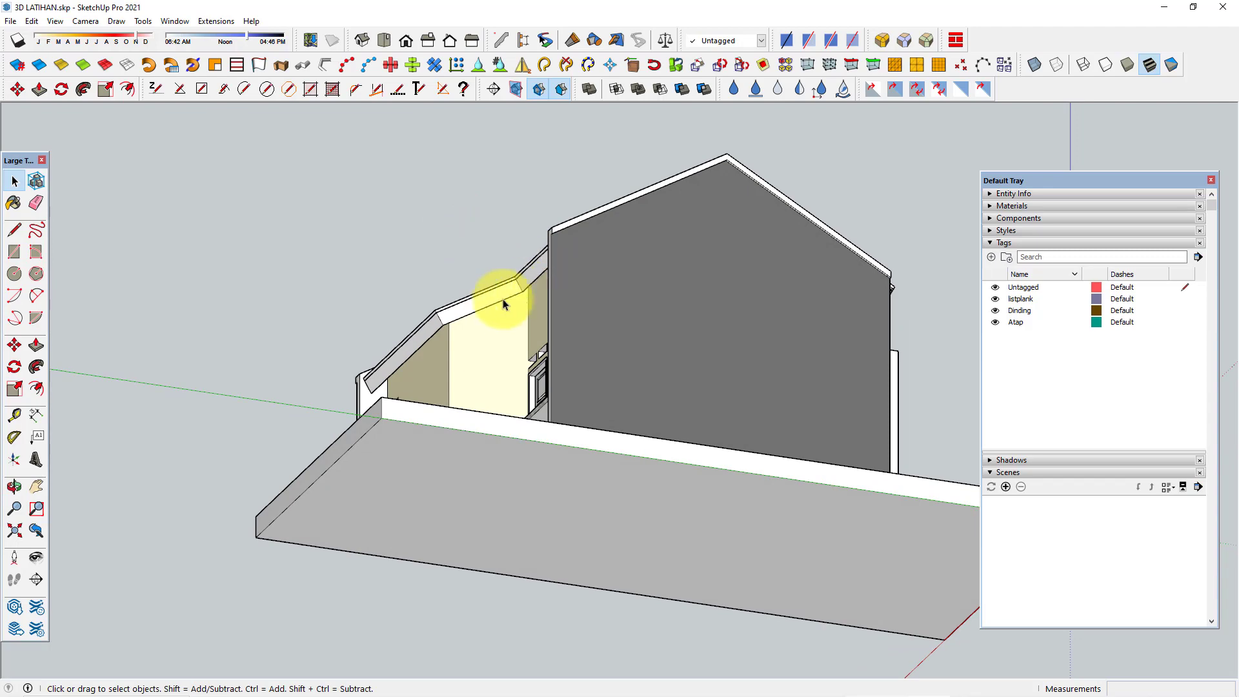
mouse_move(438, 337)
middle_mouse_down()
mouse_move(510, 429)
mouse_move(451, 365)
mouse_move(335, 348)
mouse_move(446, 433)
mouse_move(533, 368)
mouse_move(437, 342)
mouse_move(434, 415)
middle_mouse_up()
scroll(436, 342, "up", 3)
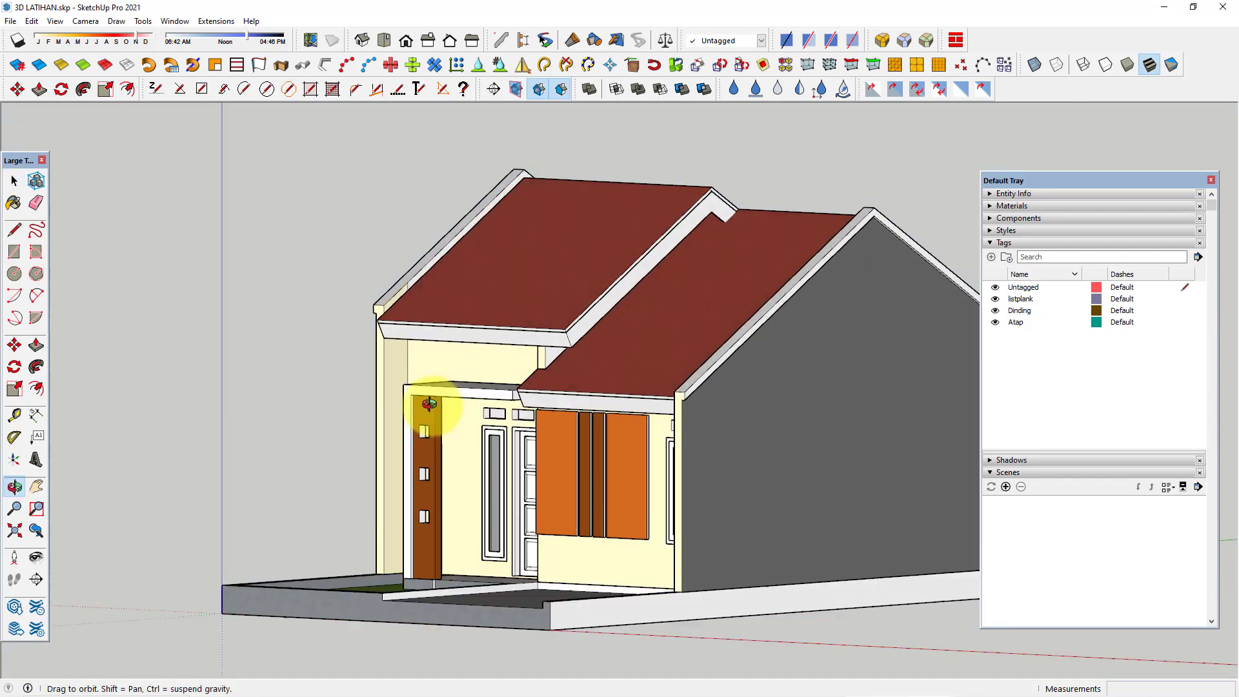
scroll(402, 370, "up", 3)
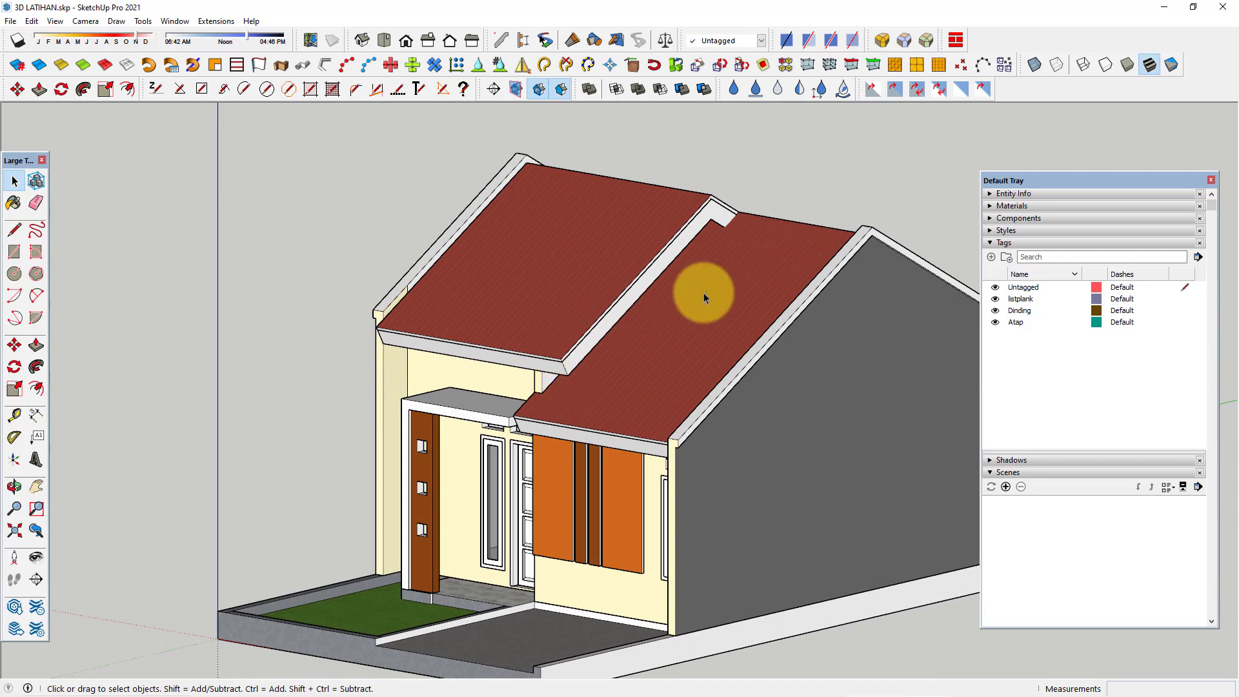
mouse_move(704, 297)
middle_mouse_down()
mouse_move(554, 232)
mouse_move(525, 332)
mouse_move(395, 271)
mouse_move(400, 360)
middle_mouse_up()
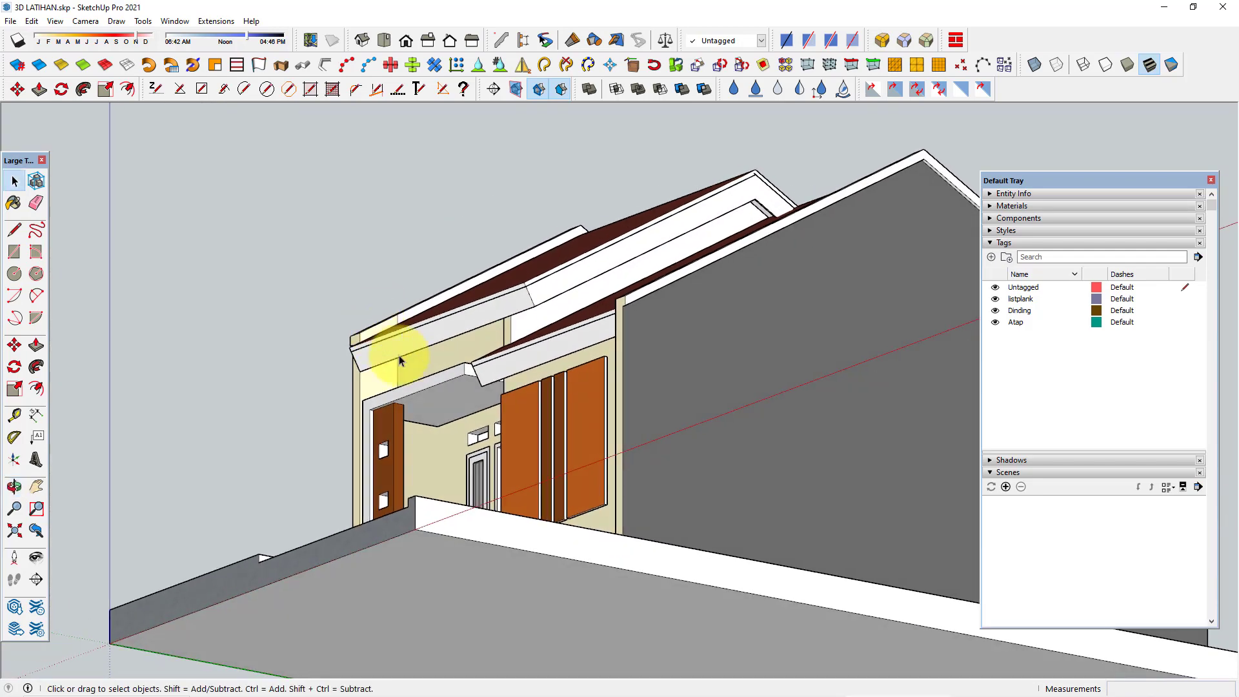
mouse_move(685, 276)
middle_mouse_down()
mouse_move(587, 288)
mouse_move(752, 338)
middle_mouse_up()
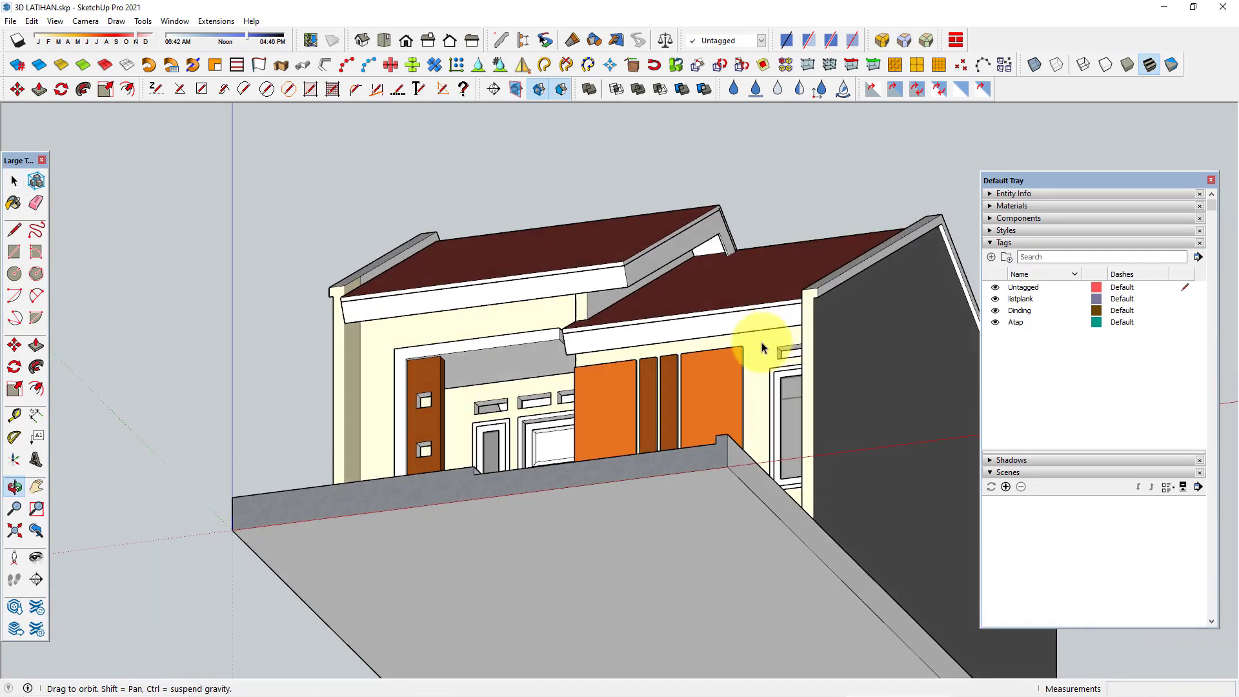
left_click(1162, 8)
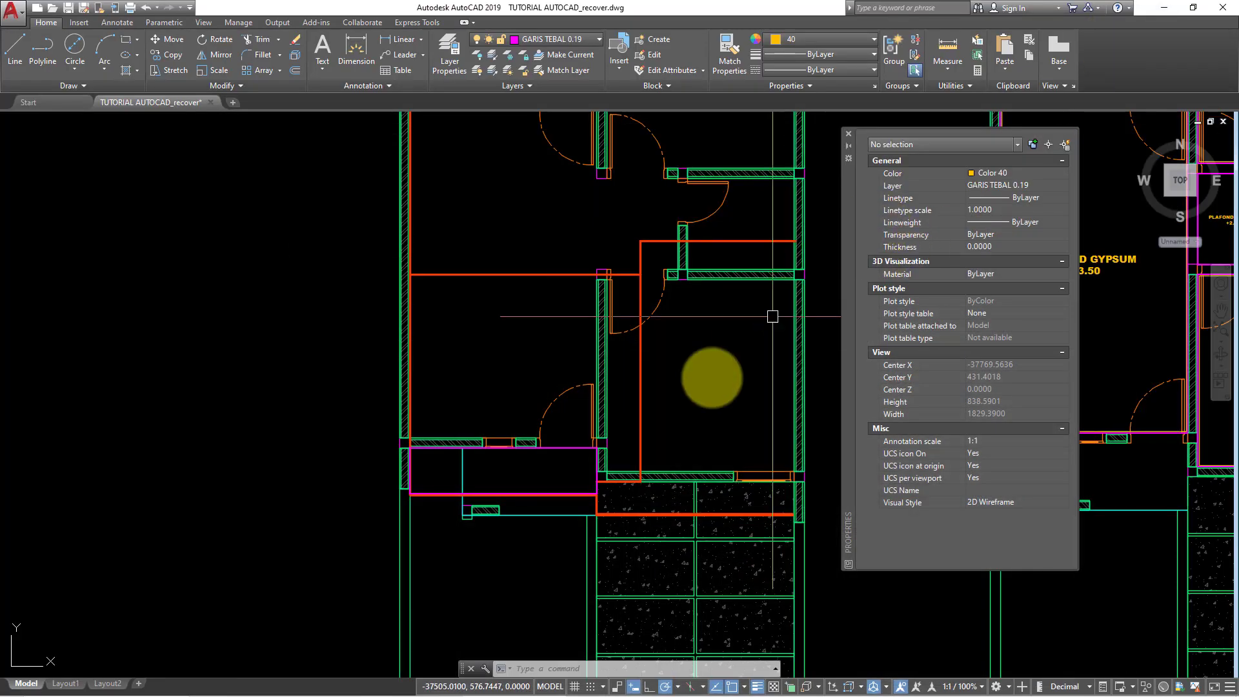
Pan across the plan's rooms and start a rectangle, then cancel it
scroll(602, 502, "up", 4)
mouse_move(601, 502)
middle_mouse_down()
mouse_move(542, 446)
mouse_move(512, 521)
mouse_move(397, 534)
middle_mouse_up()
scroll(397, 534, "down", 3)
scroll(456, 506, "down", 1)
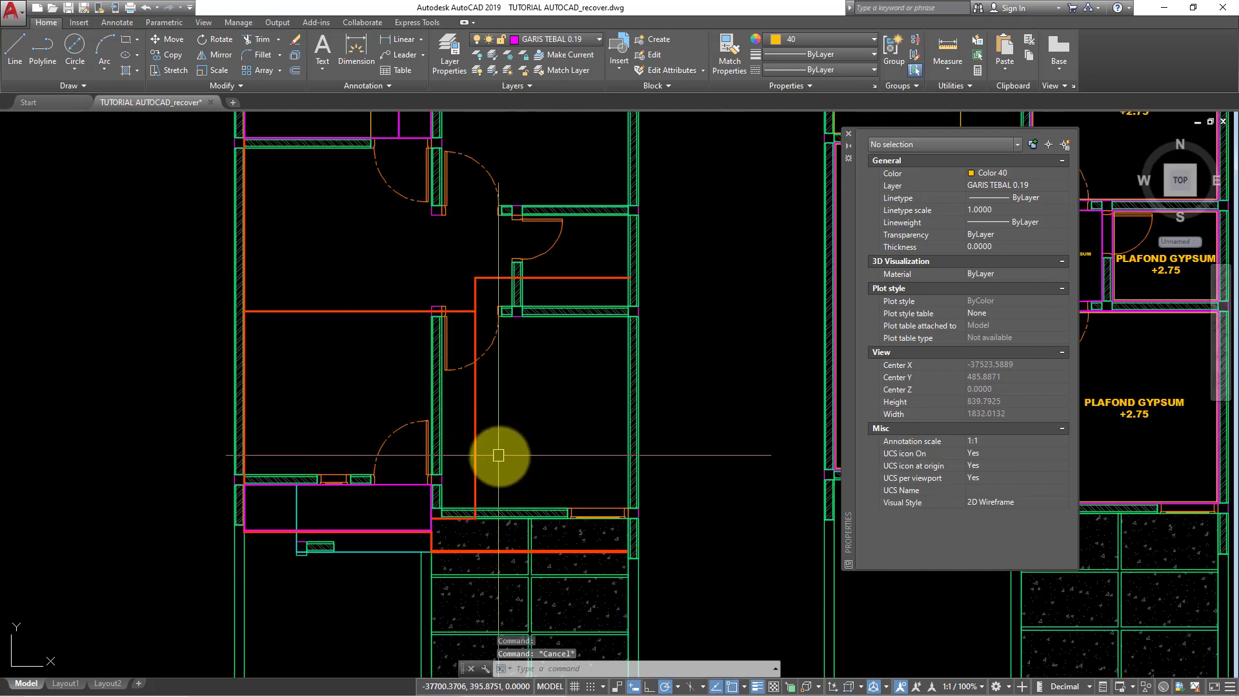
scroll(499, 456, "up", 1)
scroll(501, 457, "up", 1)
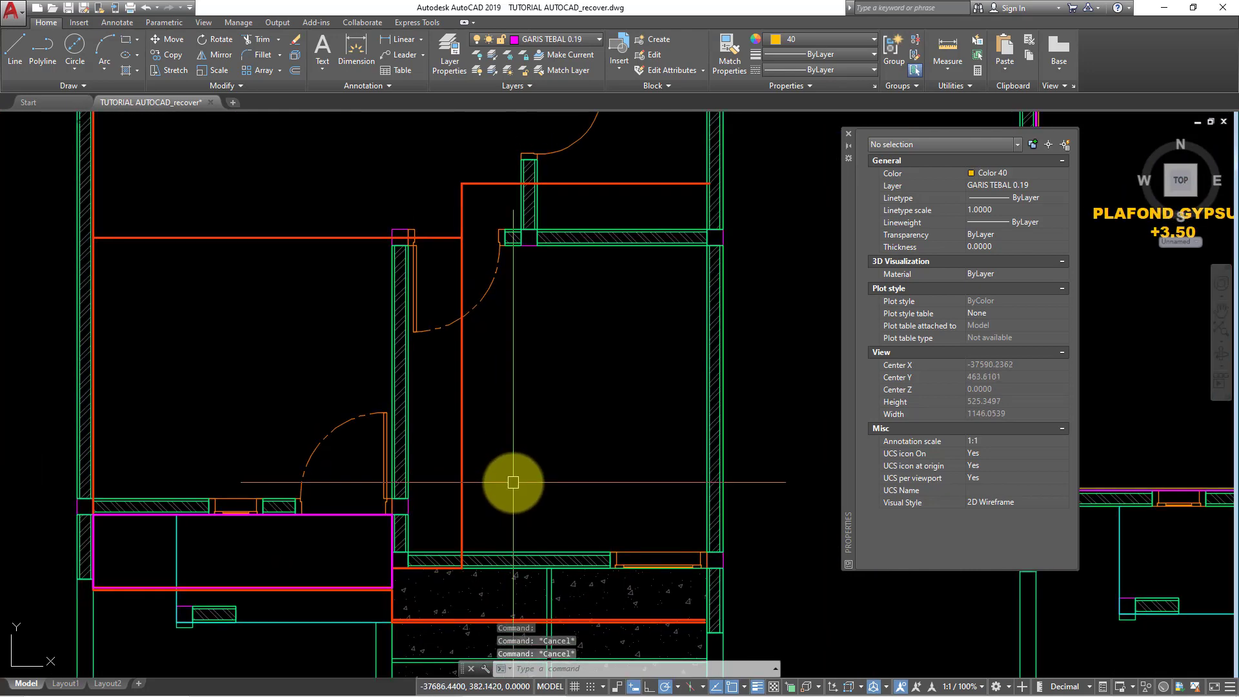
type("REC")
key("Return")
left_click(449, 242)
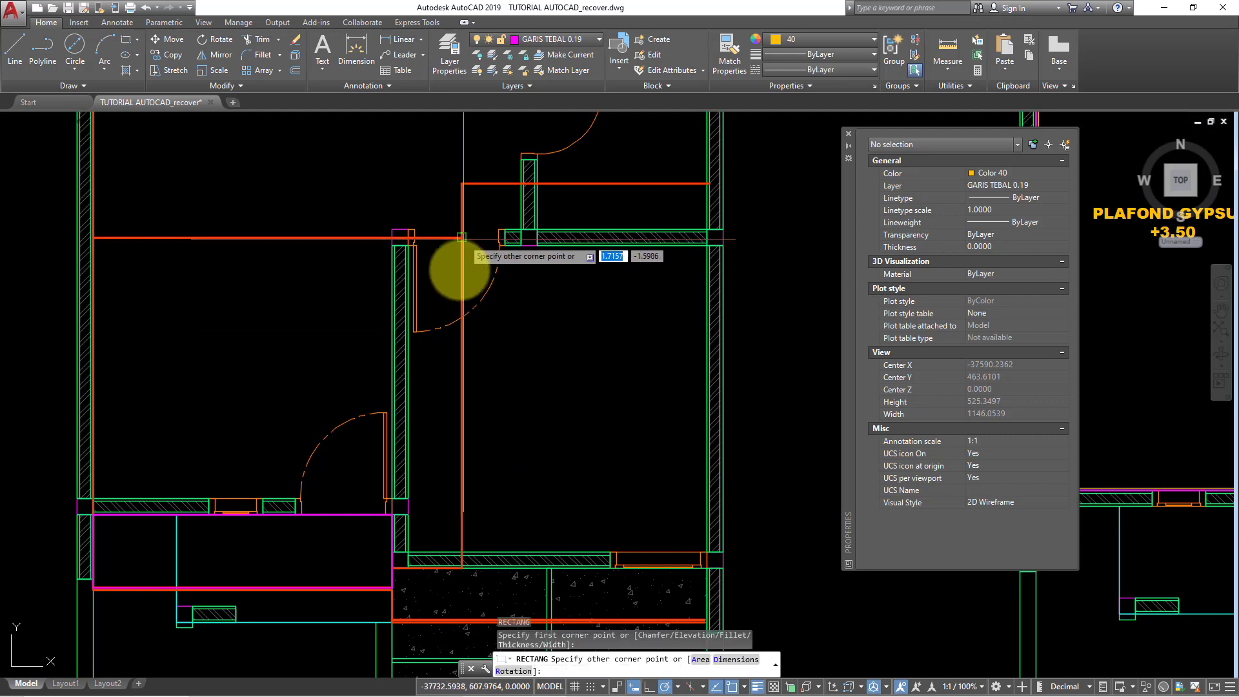
scroll(444, 526, "up", 2)
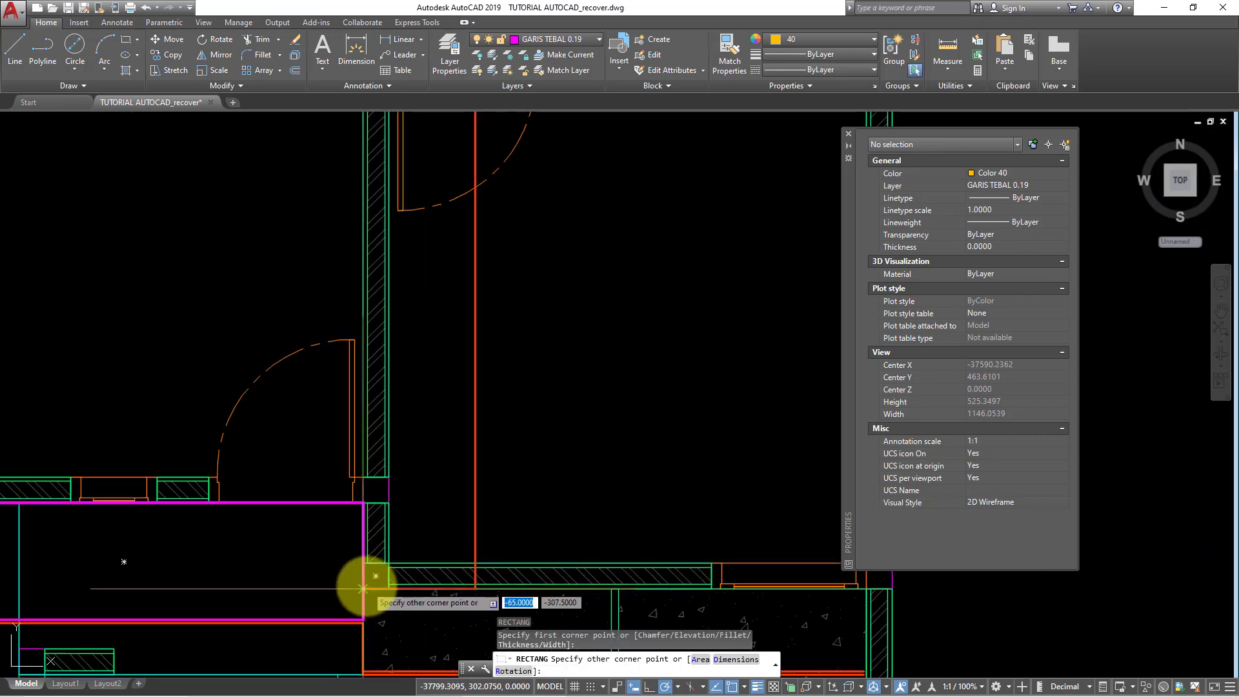
scroll(471, 452, "down", 3)
scroll(471, 331, "up", 3)
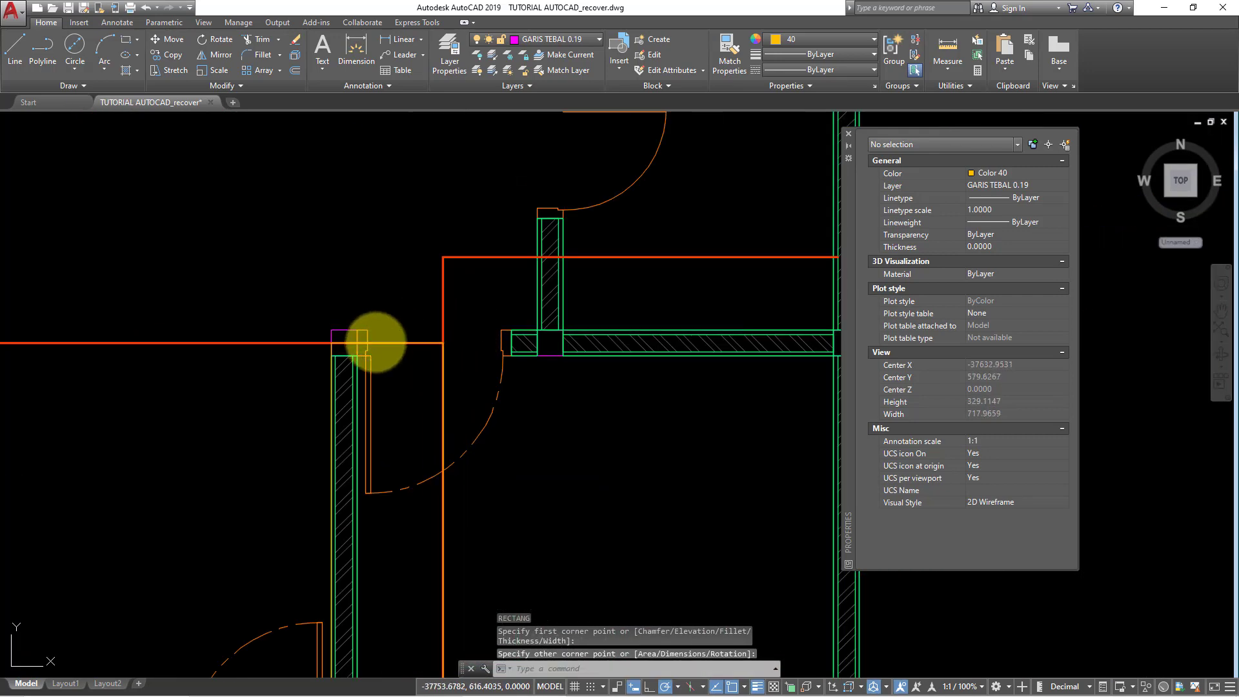
key("Escape")
Draw a narrow rectangle along the wall starting from its top corner
key("space")
scroll(361, 339, "up", 2)
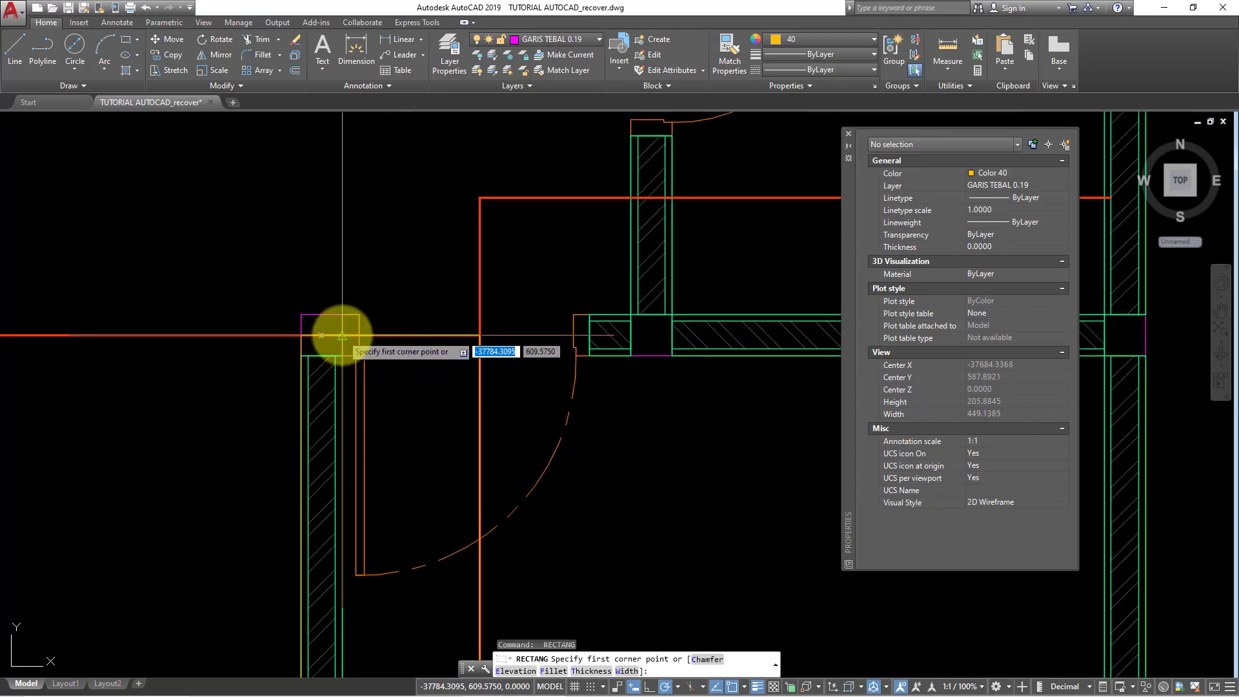
scroll(463, 221, "down", 1)
left_click(465, 215)
scroll(465, 216, "down", 2)
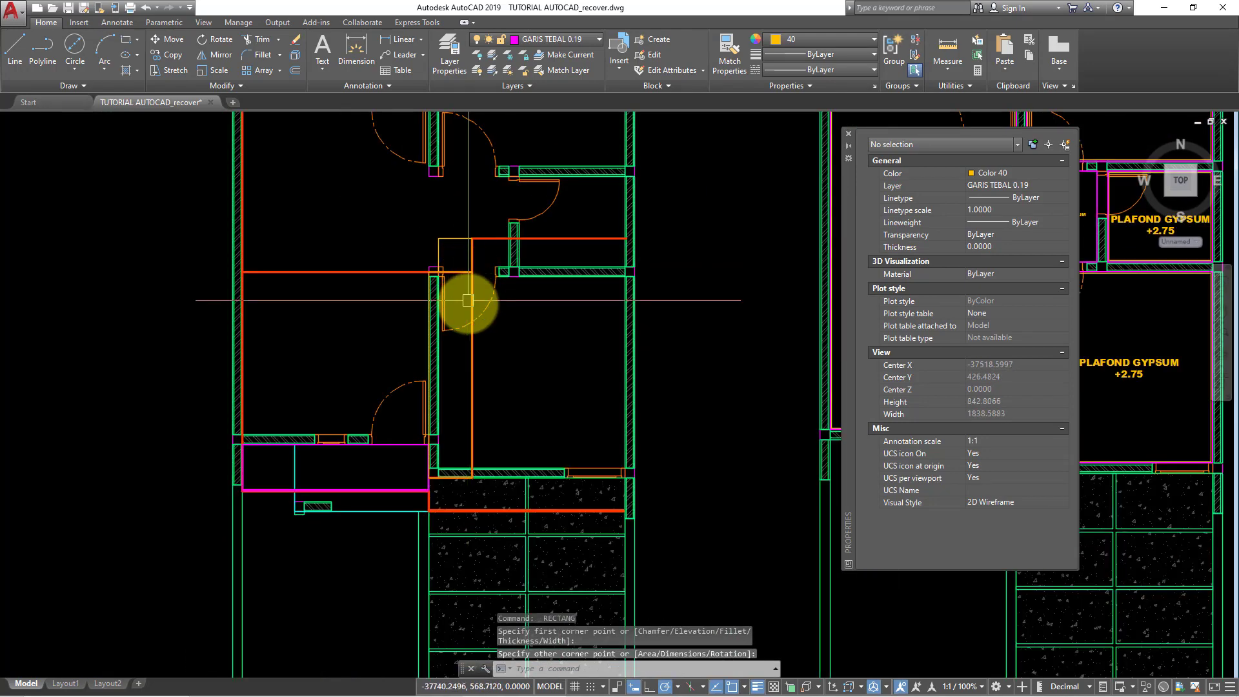
middle_click_drag(468, 300, 453, 313)
left_click(476, 253)
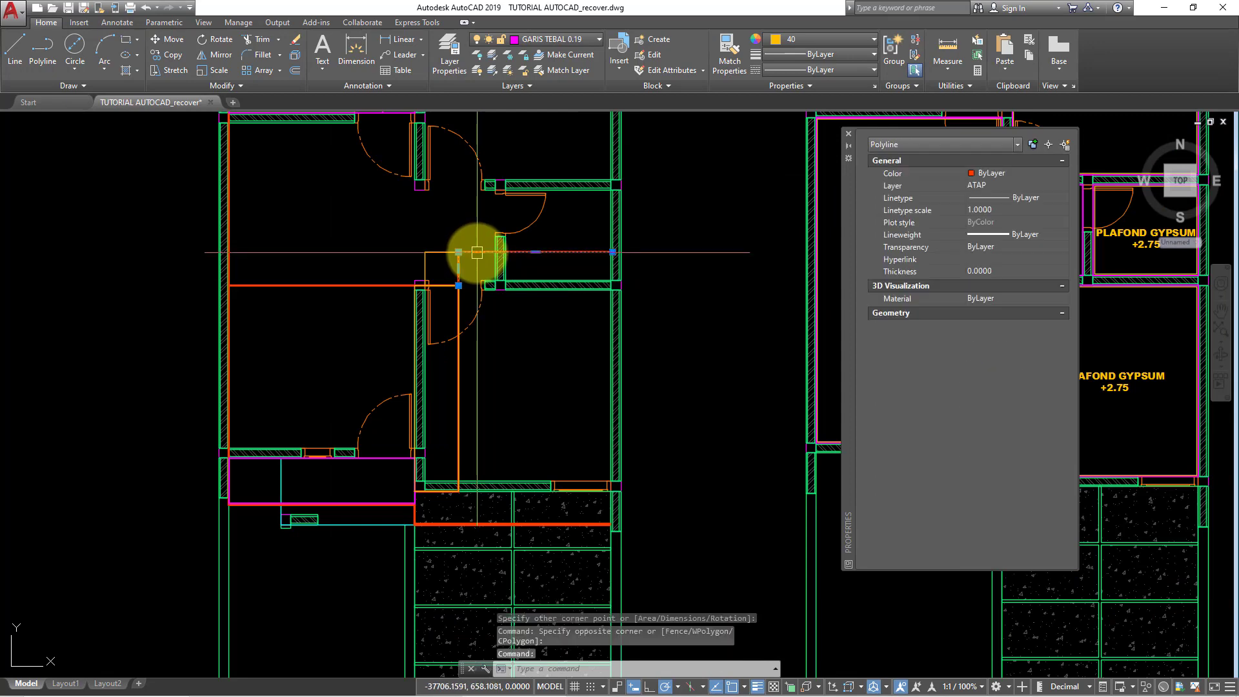
Delete the stray orange roof-layer line and apply the magenta outline's properties
left_click_drag(470, 279, 373, 297)
key("Delete")
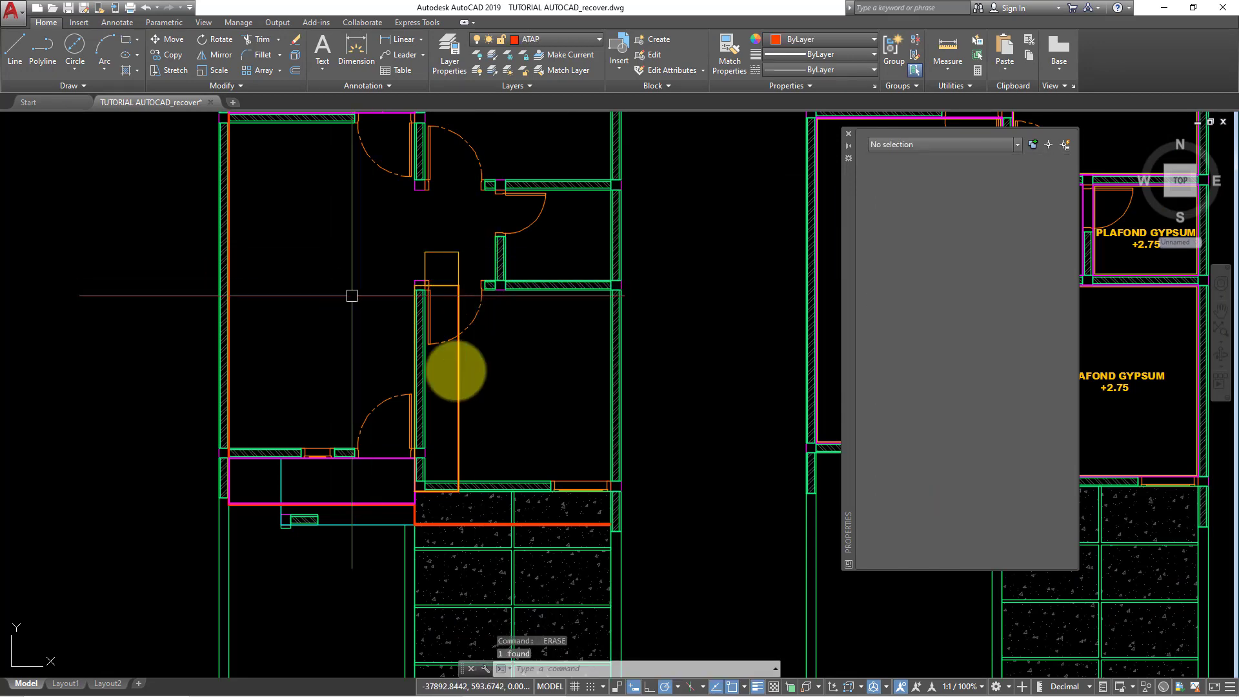
key("Escape")
key("Return")
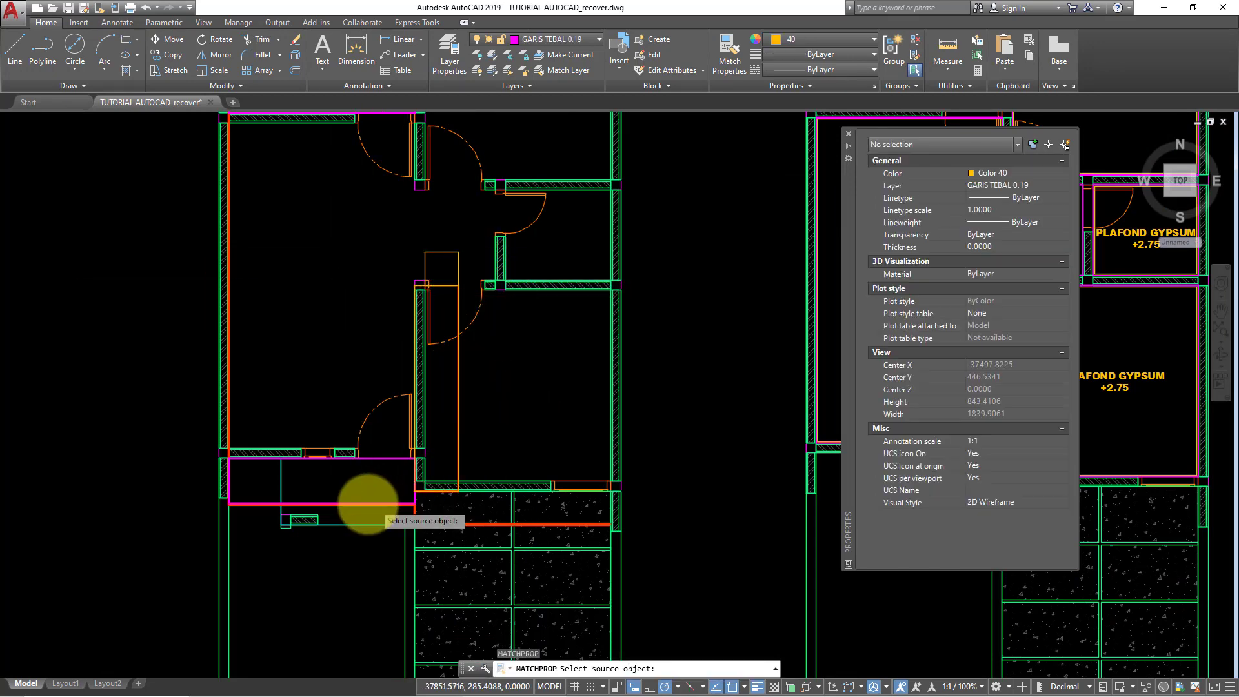
scroll(365, 505, "up", 4)
left_click(377, 501)
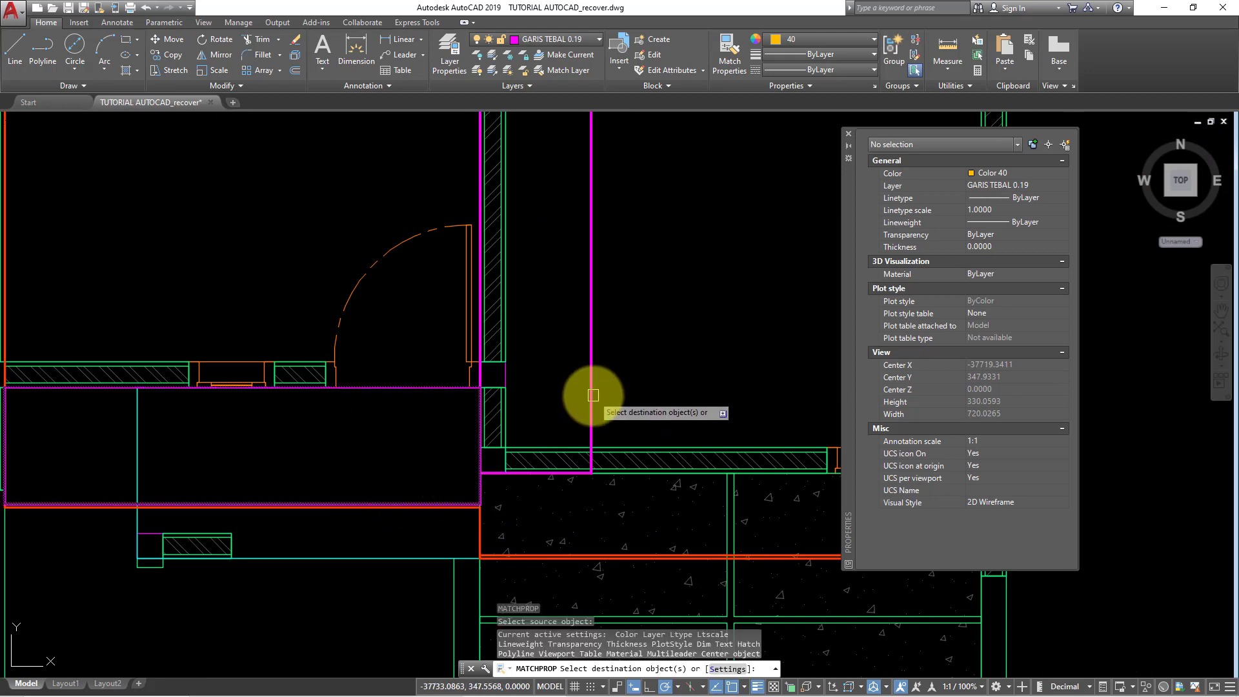
scroll(565, 473, "down", 2)
key("Escape")
Draw a rectangle over the strip above the paving and erase the old orange line
middle_click_drag(533, 524, 502, 472)
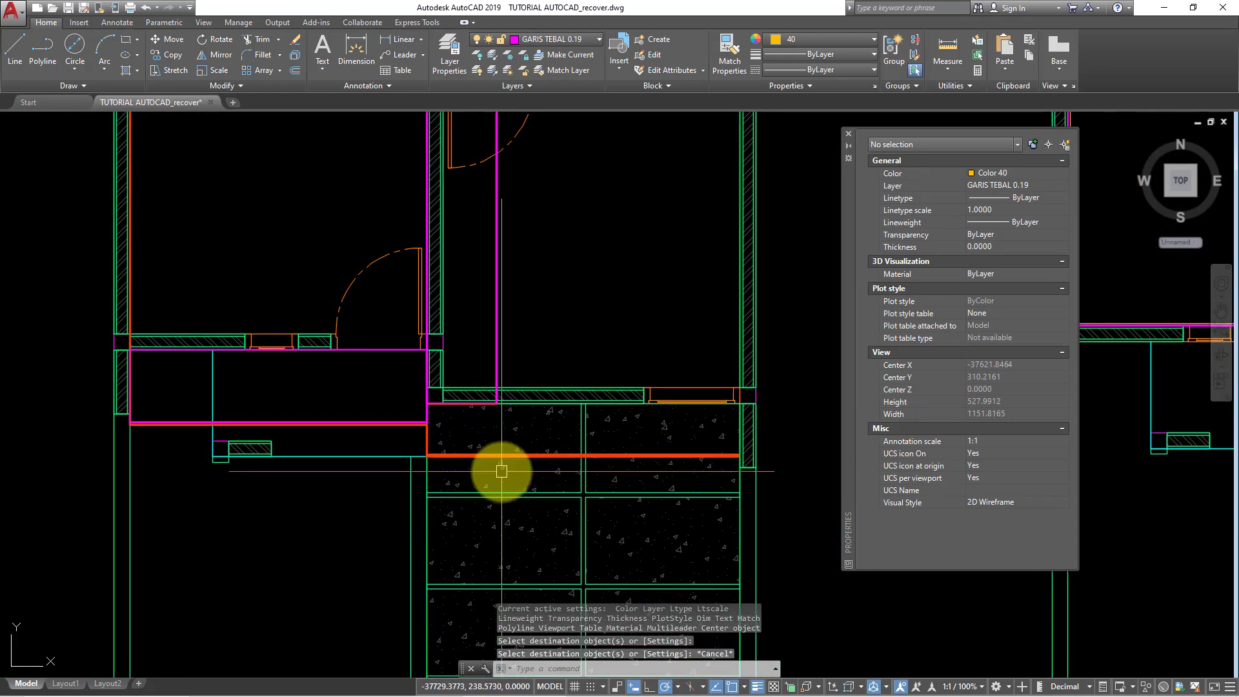
type("REC")
key("Return")
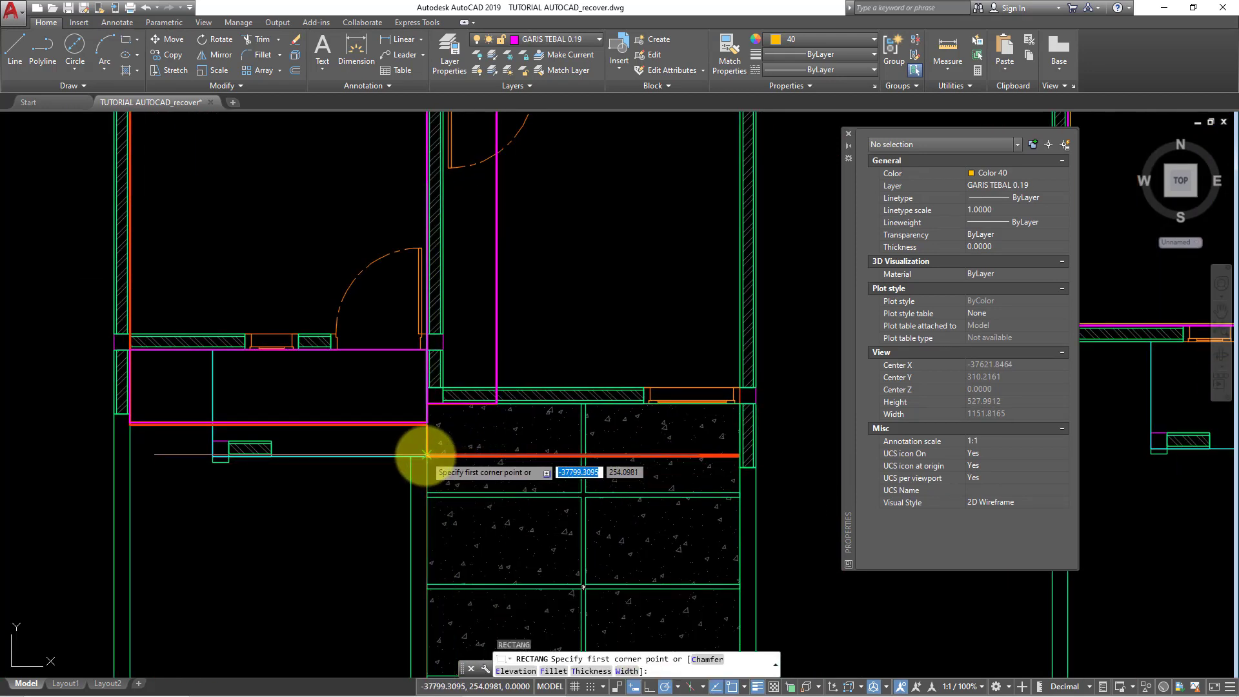
scroll(426, 455, "up", 3)
left_click(425, 455)
scroll(507, 434, "down", 3)
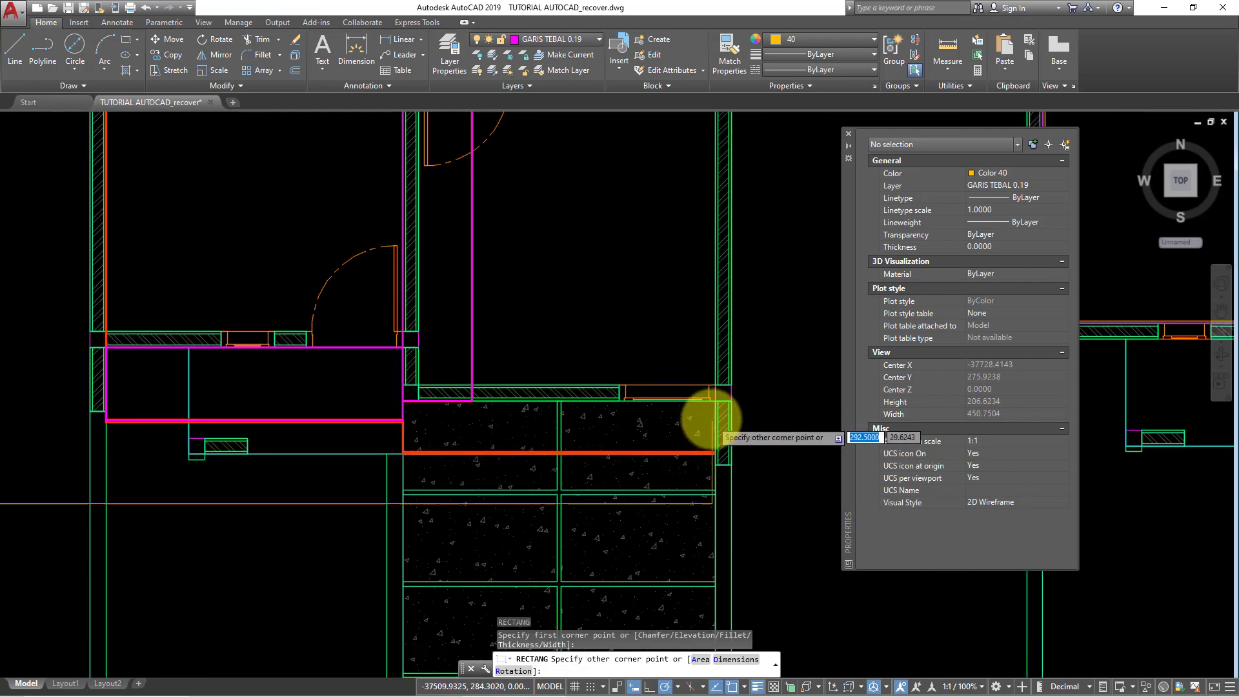
scroll(712, 418, "up", 4)
left_click(716, 509)
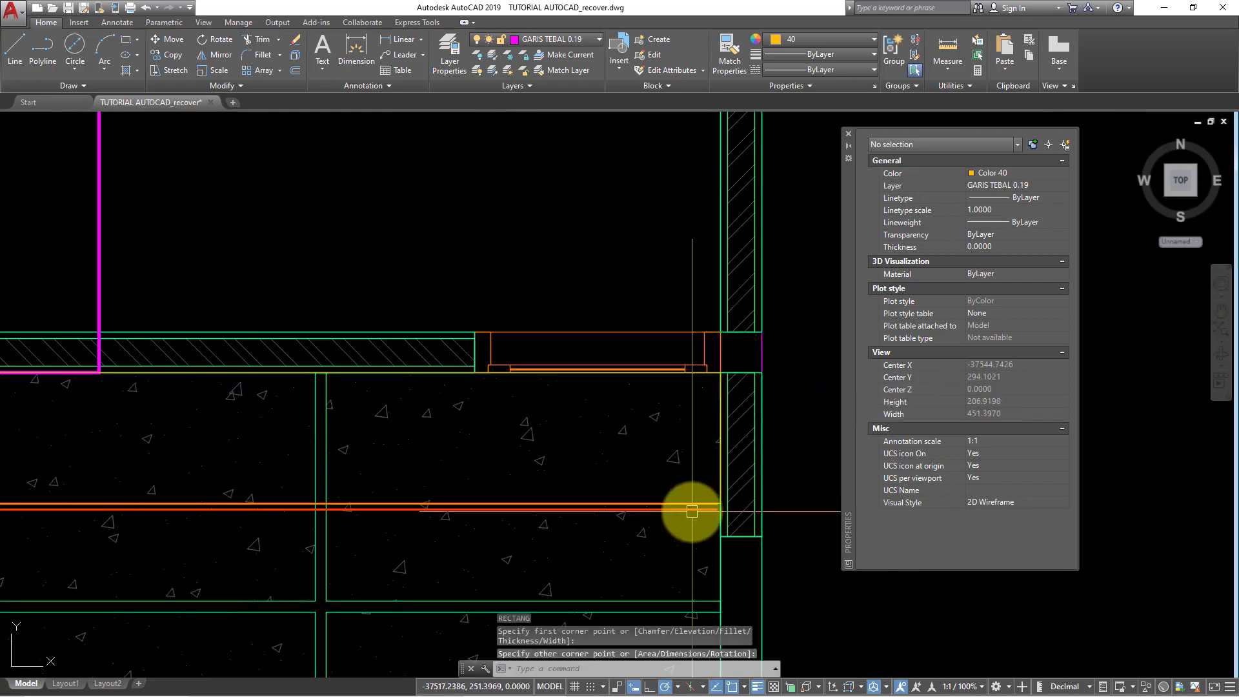
left_click(692, 512)
type("e")
key("Return")
scroll(694, 517, "down", 3)
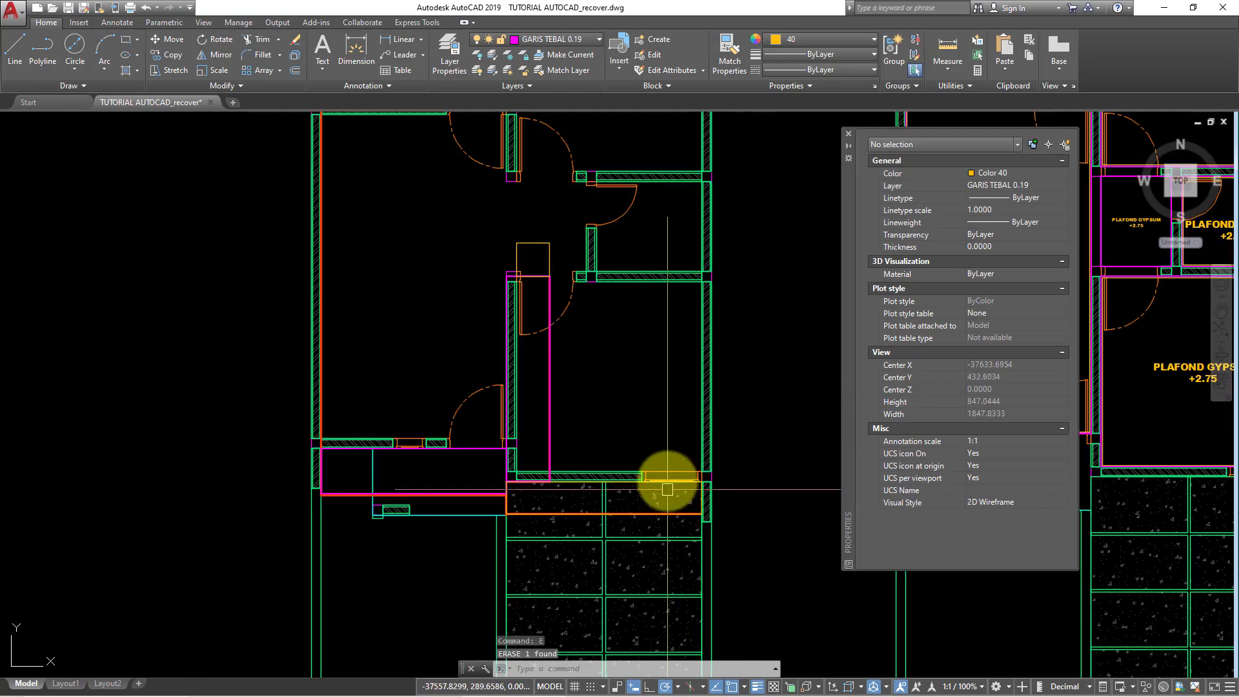
Give the new strip rectangle the magenta outline's properties via MATCHPROP
type("a")
key("Return")
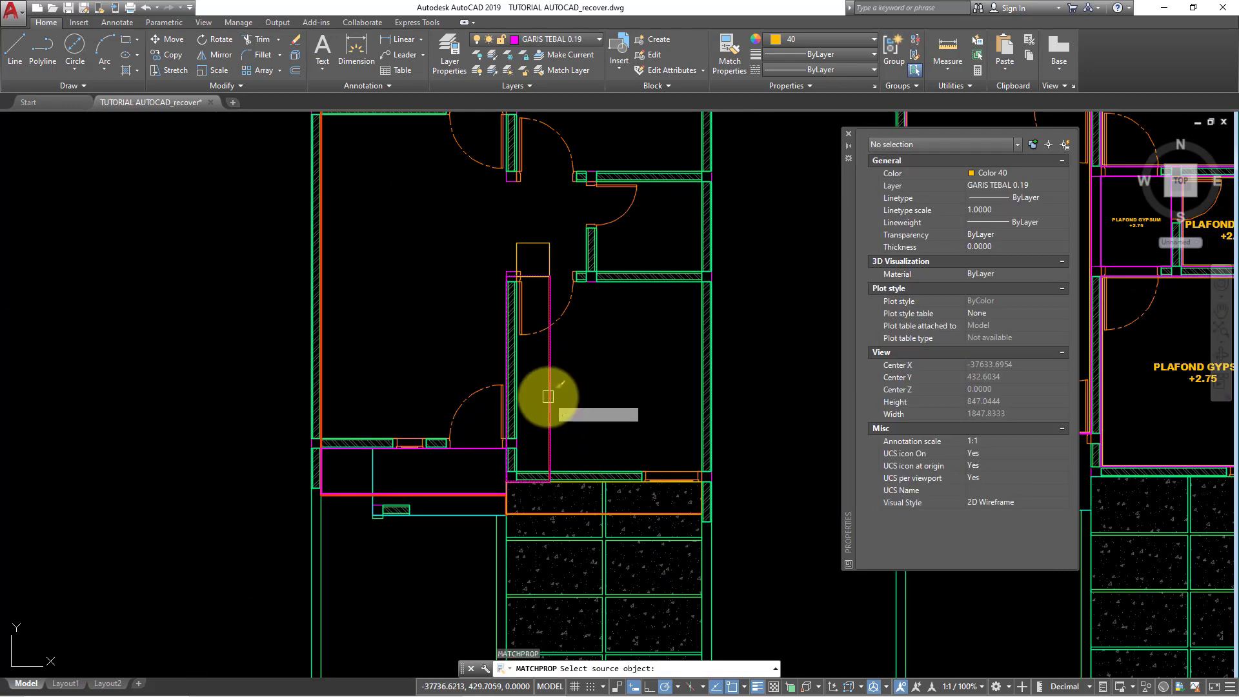
left_click(547, 404)
scroll(688, 500, "up", 4)
key("Escape")
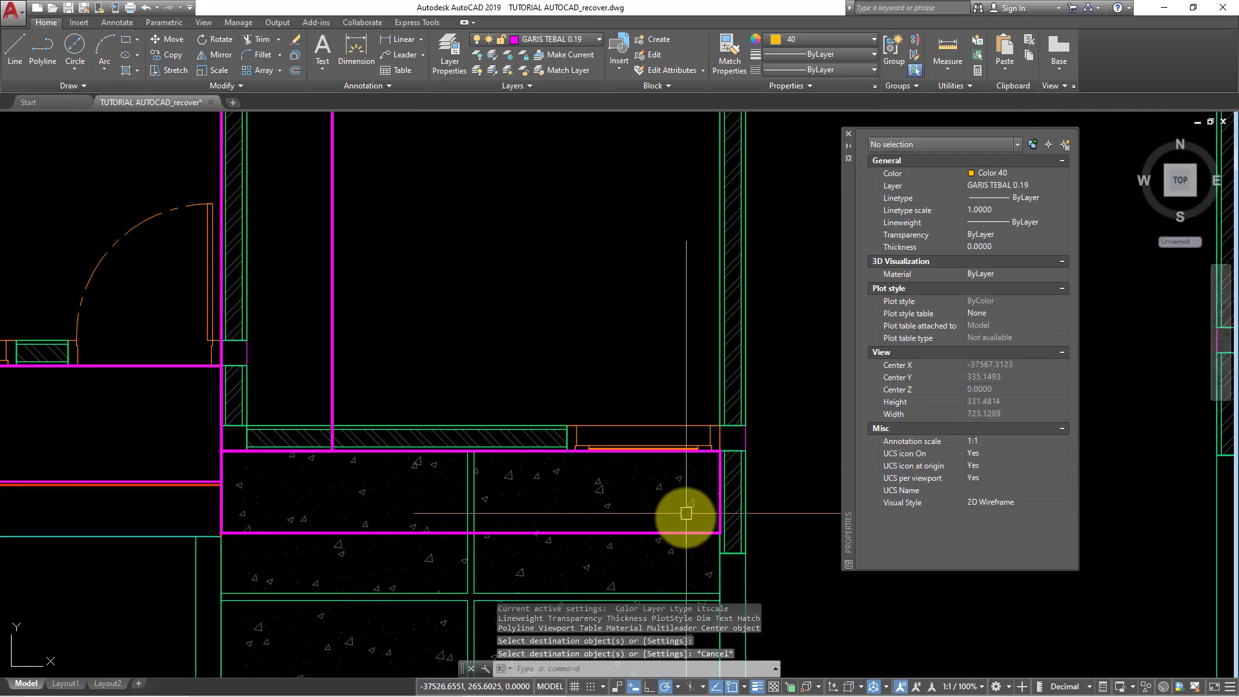
Orbit the SketchUp house to look down on the roof, then return to AutoCAD
left_click(901, 687)
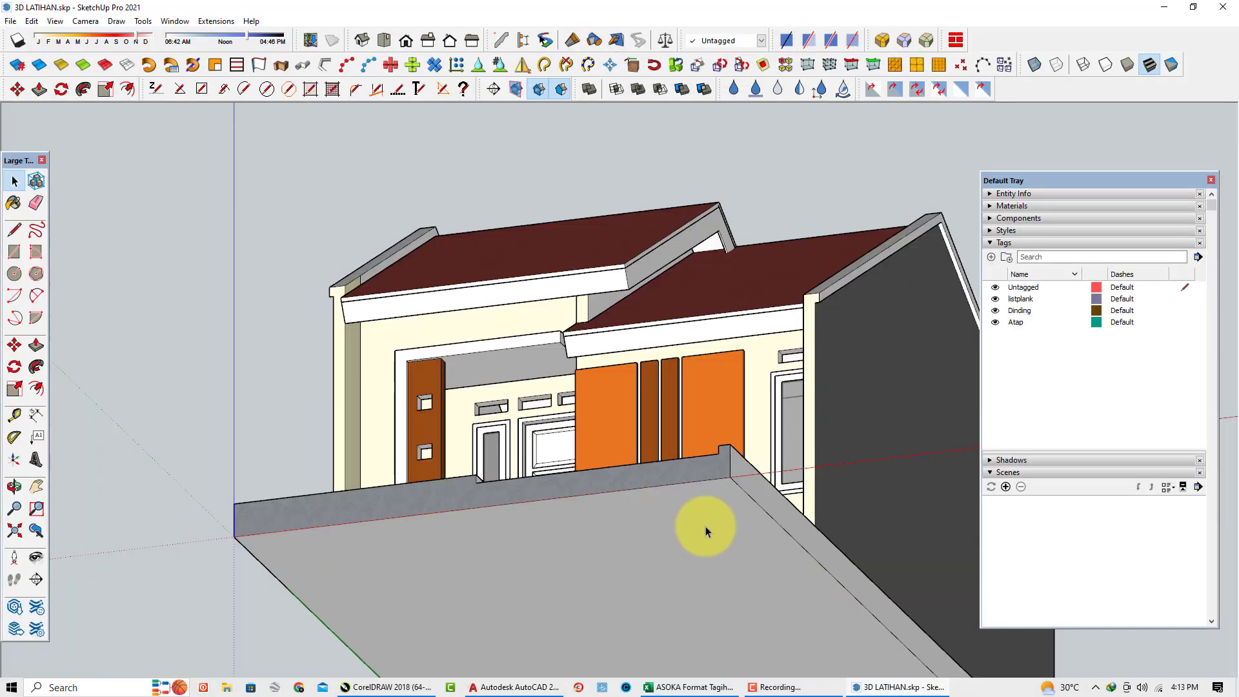
middle_click_drag(705, 531, 515, 456)
scroll(569, 408, "up", 2)
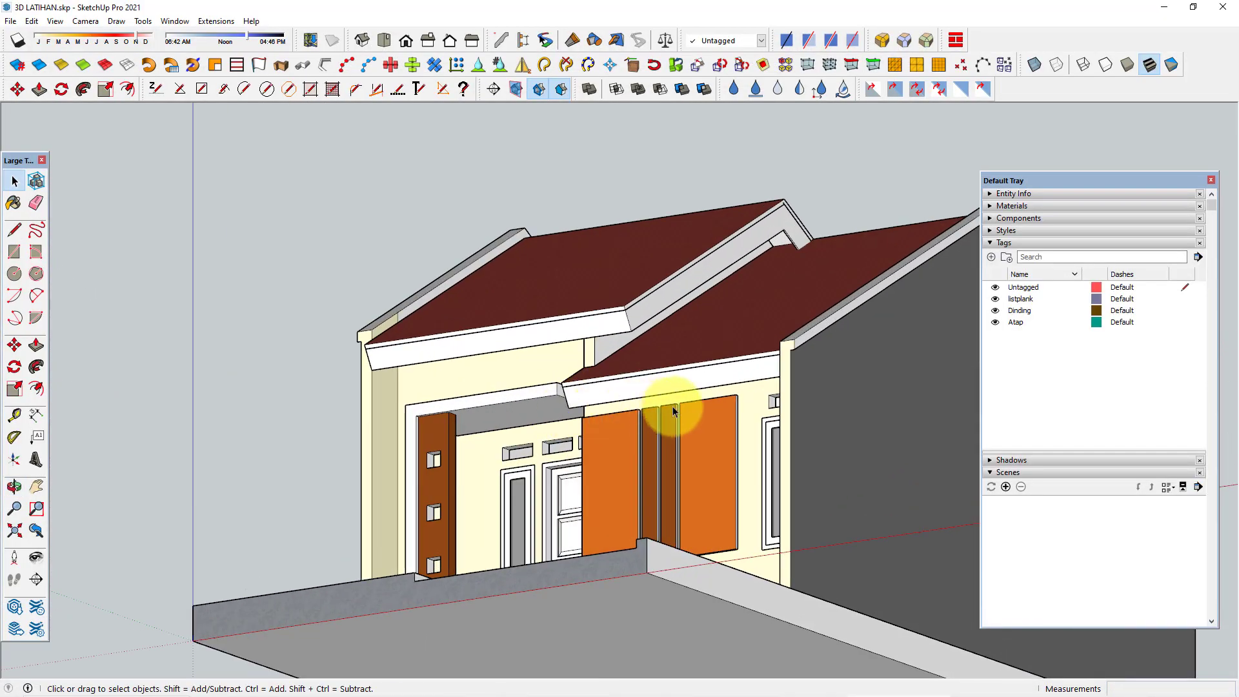
middle_click_drag(625, 330, 623, 443)
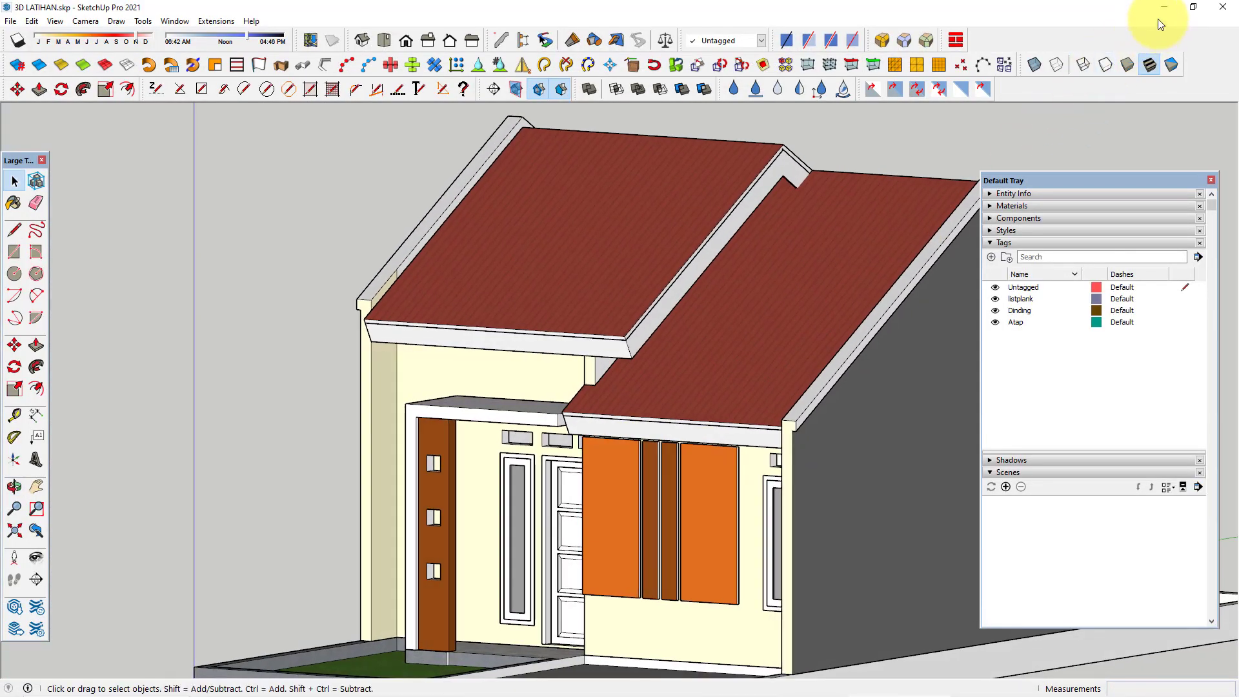
left_click(1163, 7)
middle_click_drag(800, 273, 531, 398)
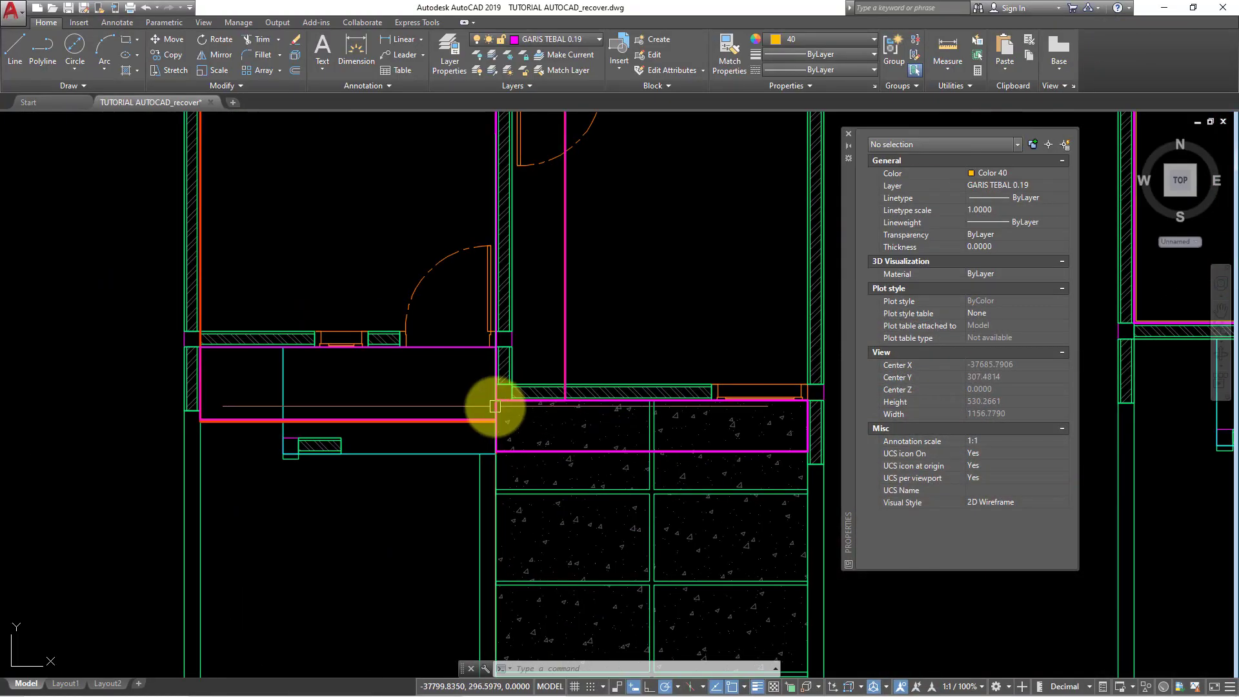
left_click(531, 398)
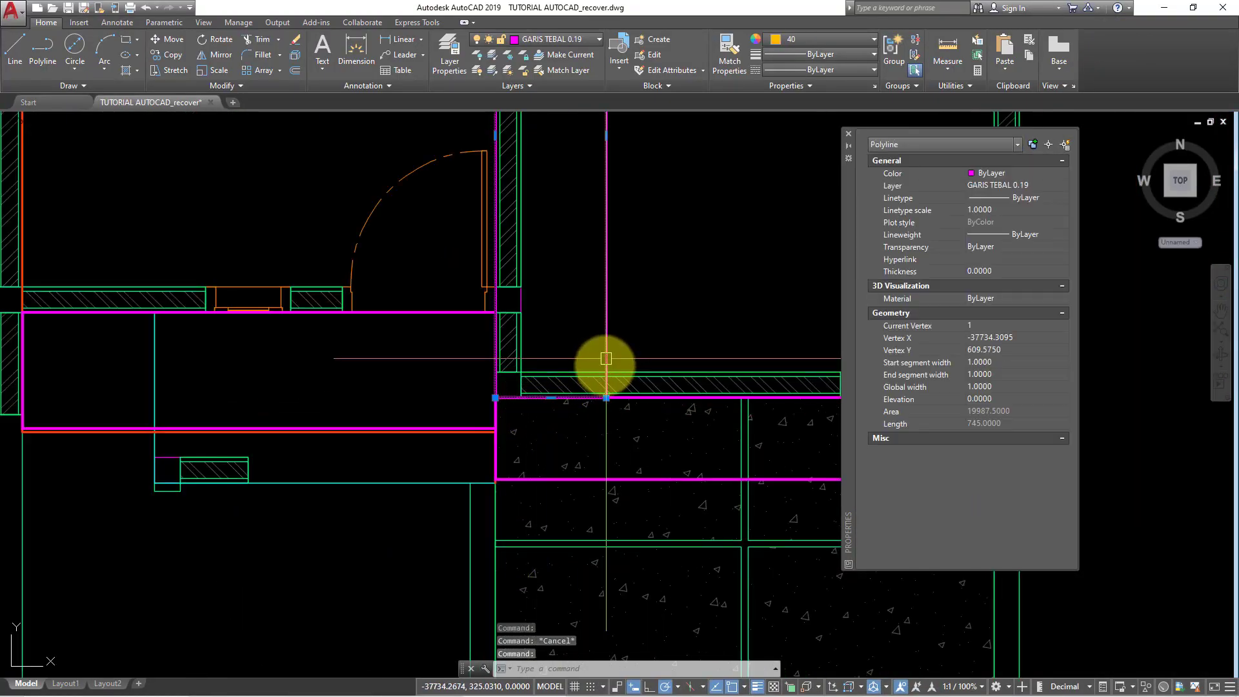
left_click(551, 398)
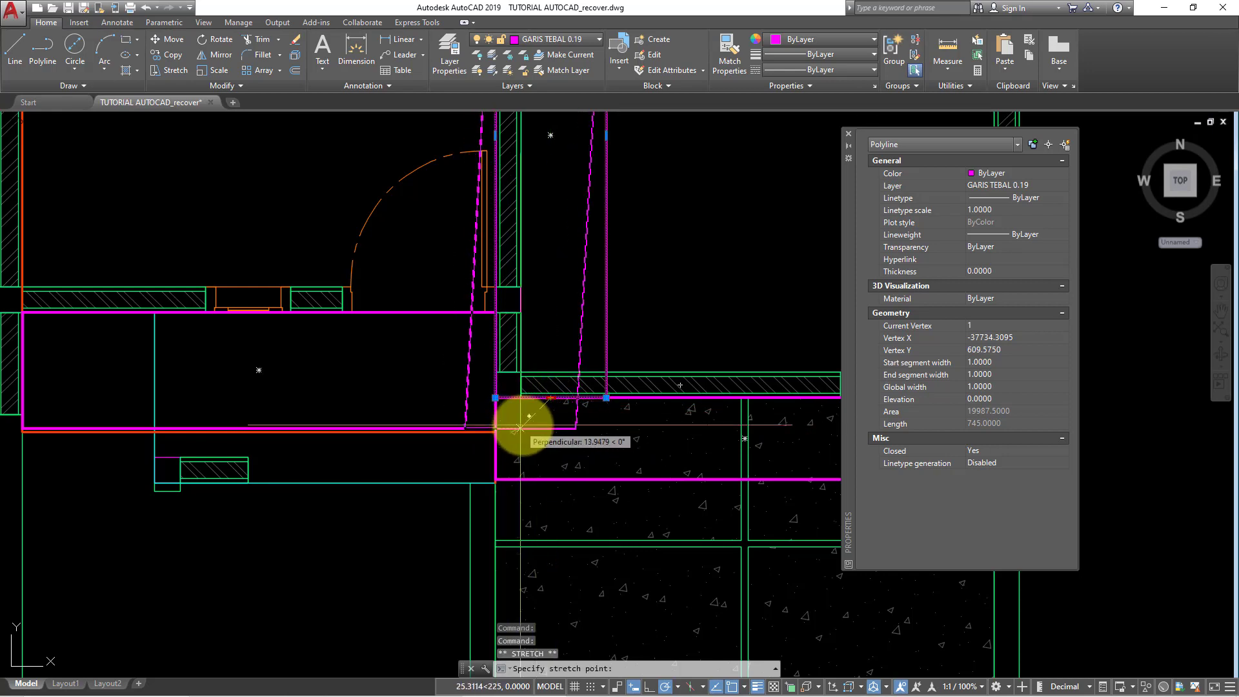
key("Escape")
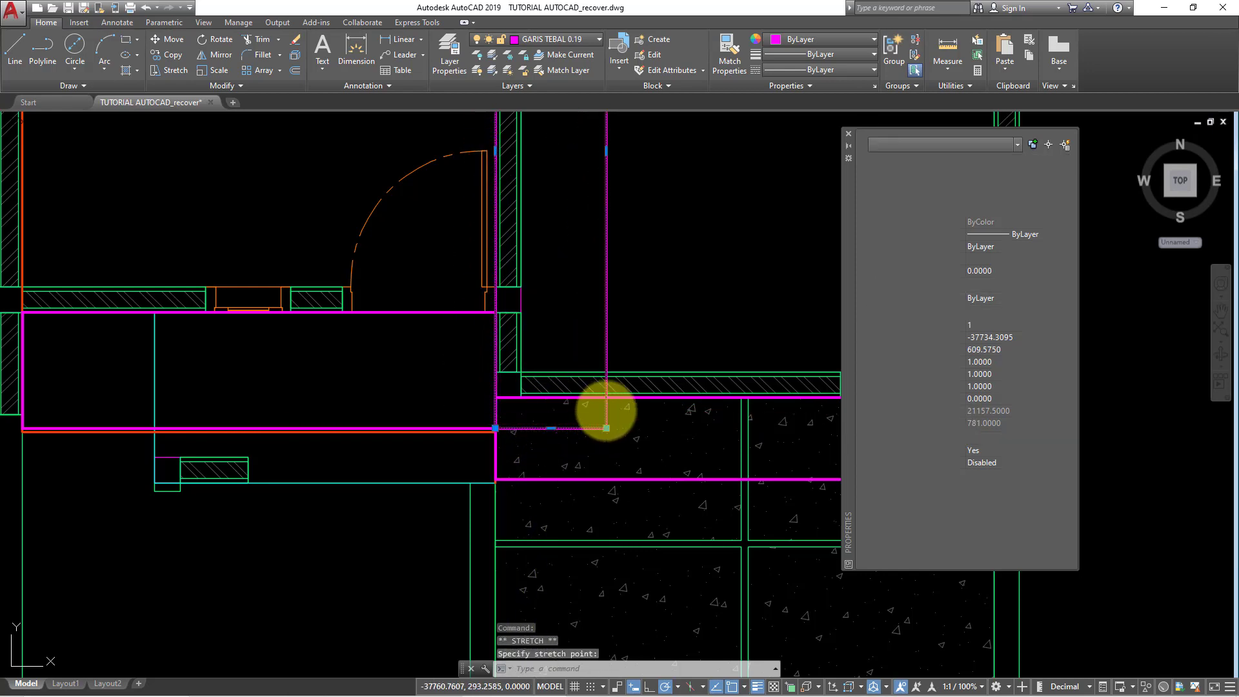
scroll(630, 401, "up", 2)
key("Escape")
key("Escape")
scroll(595, 414, "up", 2)
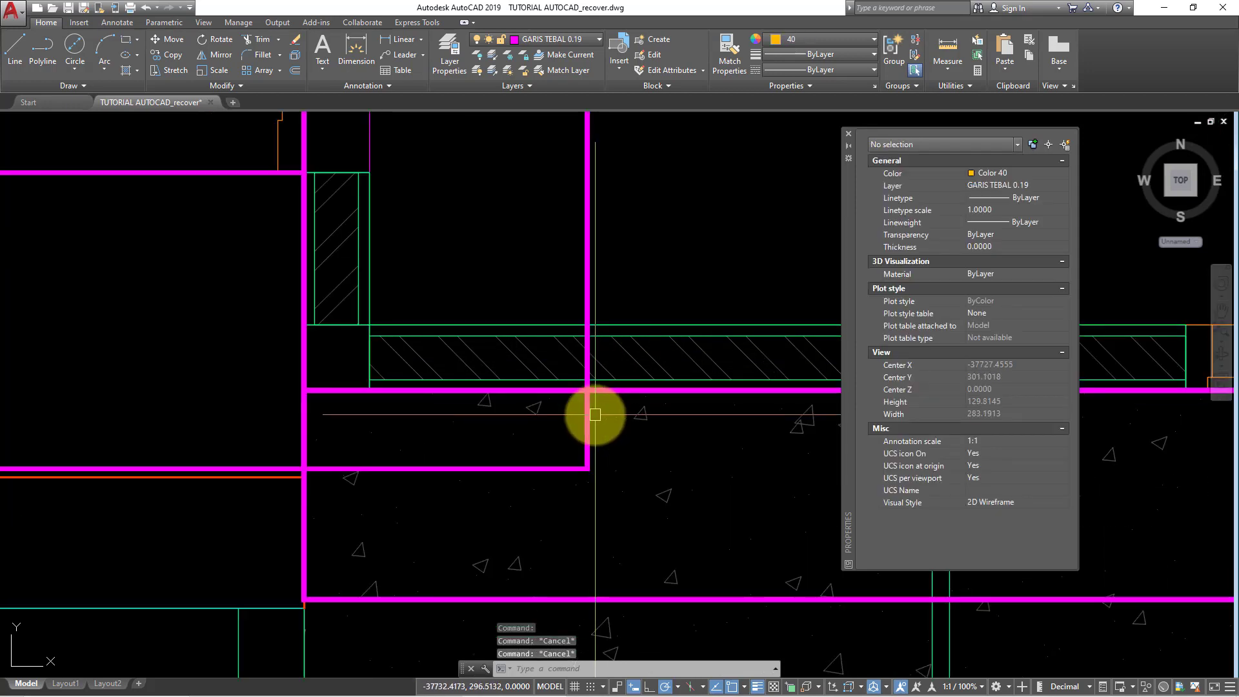
type("TR")
key("Return")
left_click(586, 416)
key("Return")
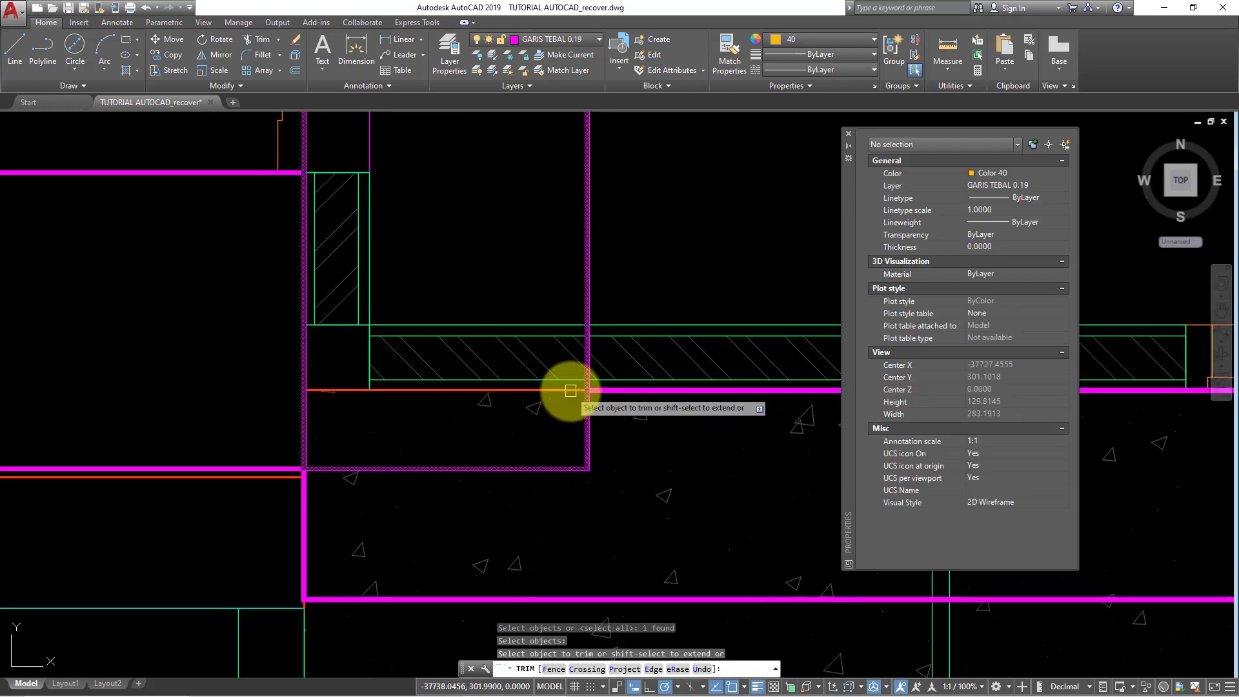
scroll(572, 395, "down", 4)
scroll(461, 404, "up", 2)
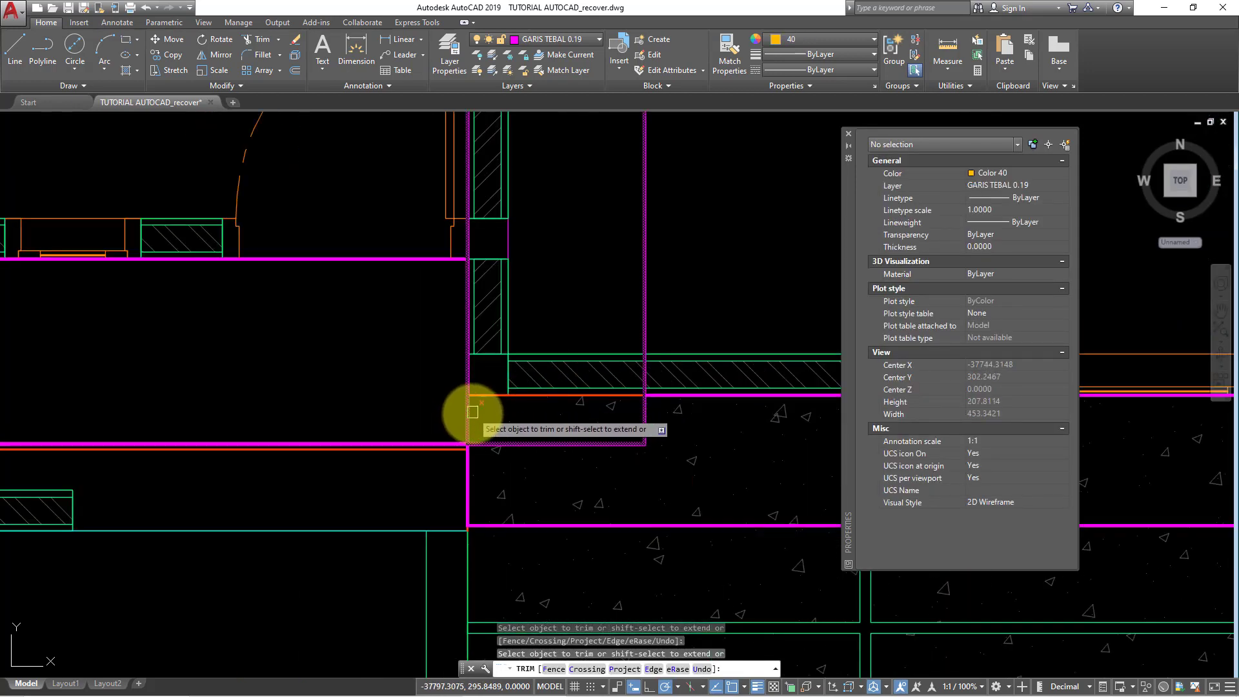
scroll(471, 421, "up", 4)
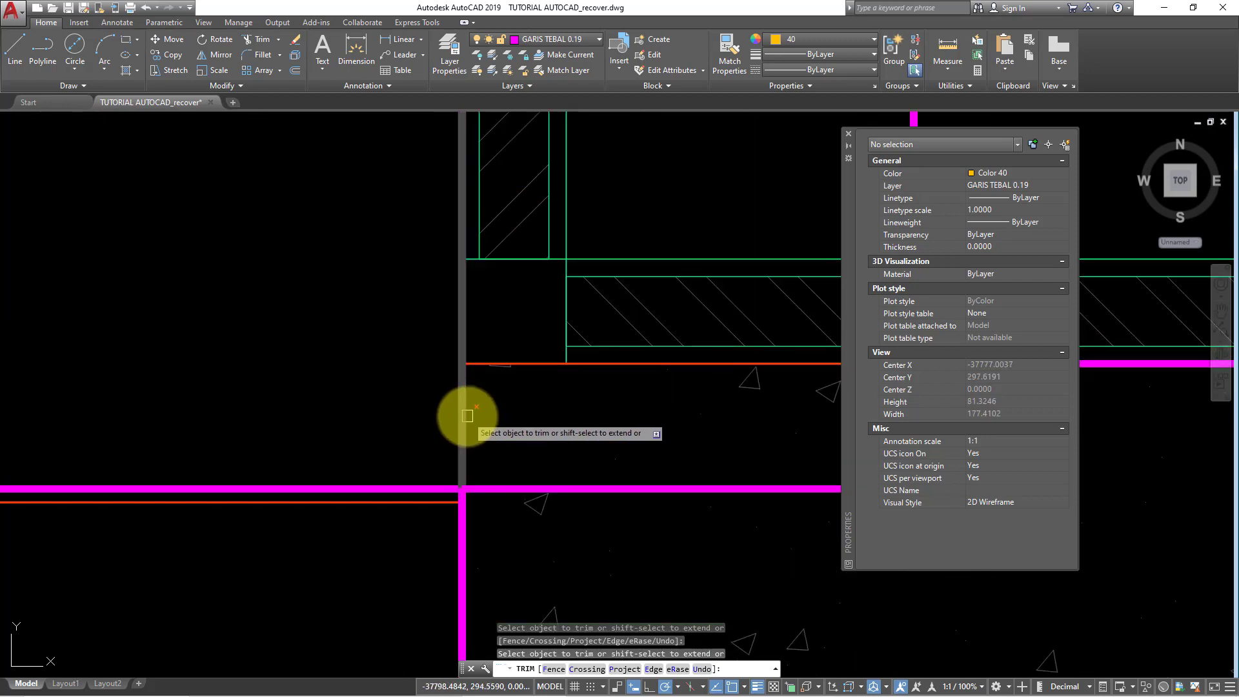
scroll(468, 416, "down", 5)
key("Escape")
left_click(471, 421)
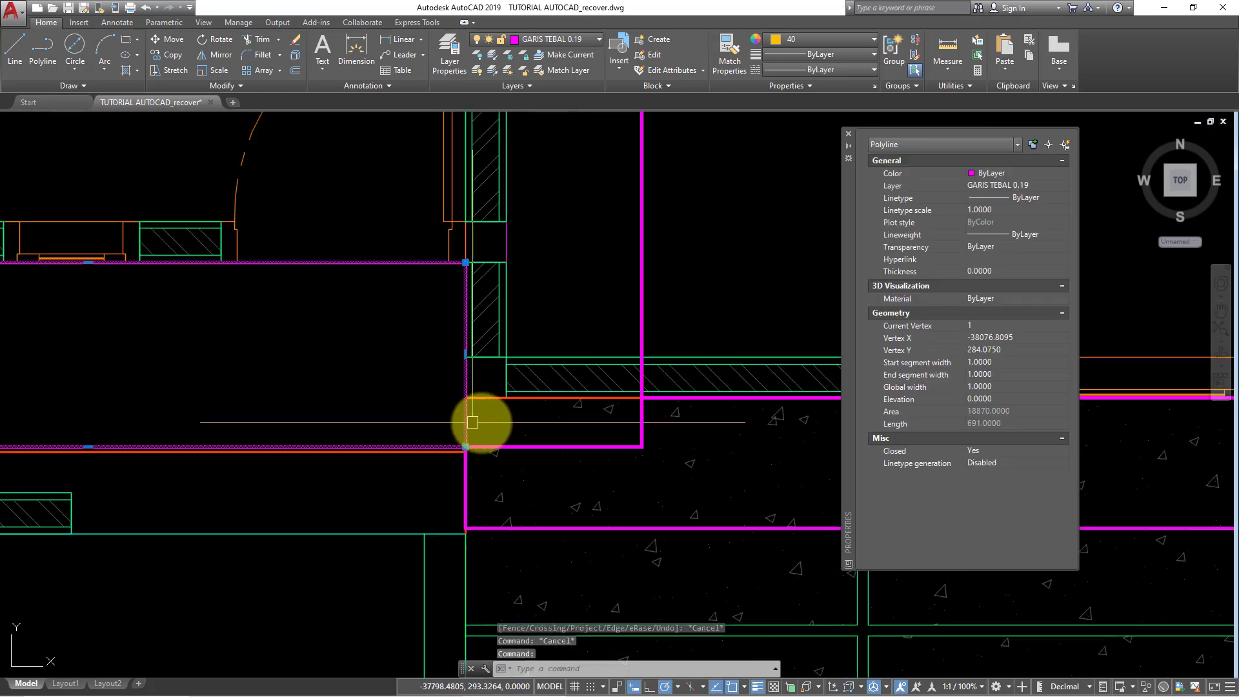
key("Escape")
key("Escape")
key("Return")
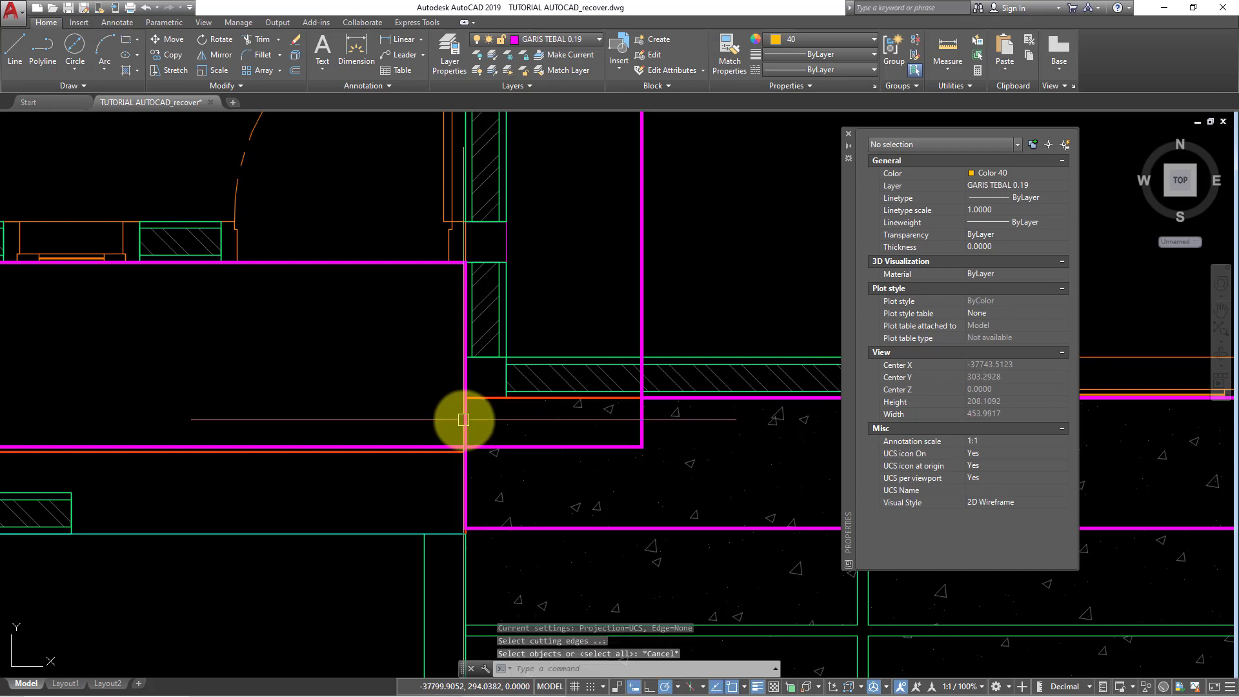
key("Escape")
left_click(466, 422)
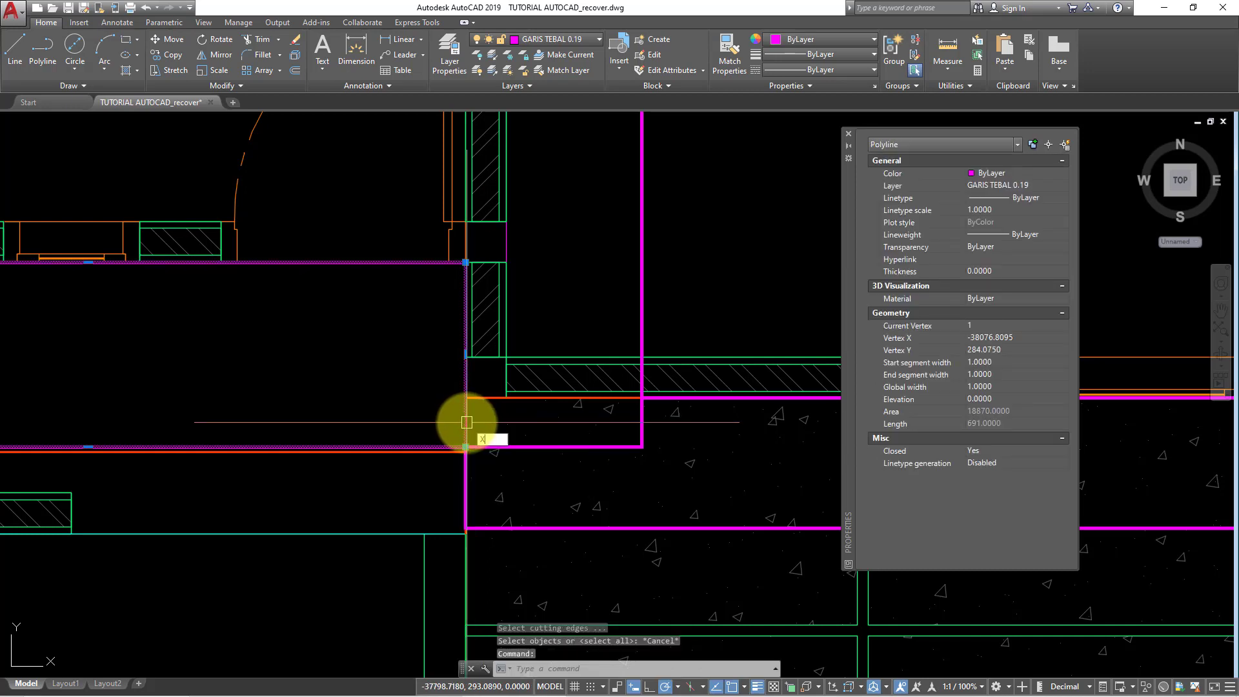
key("Return")
key("ctrl+z")
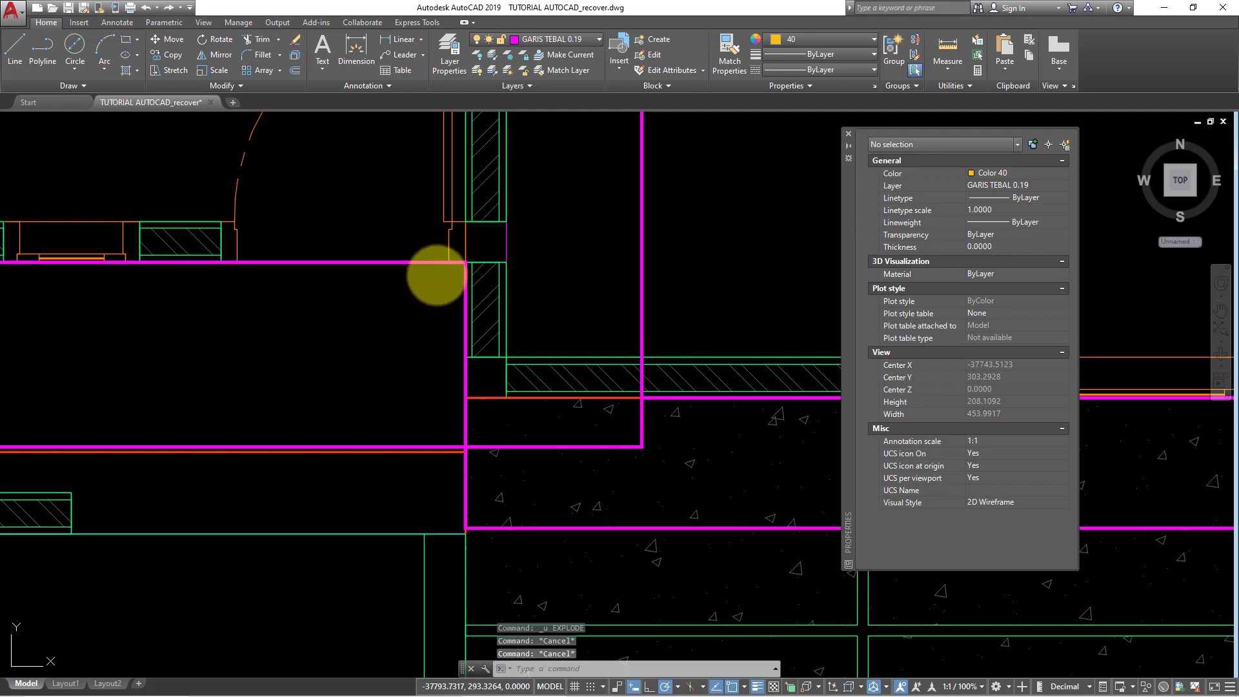
type("tr")
key("Return")
left_click(434, 263)
key("Return")
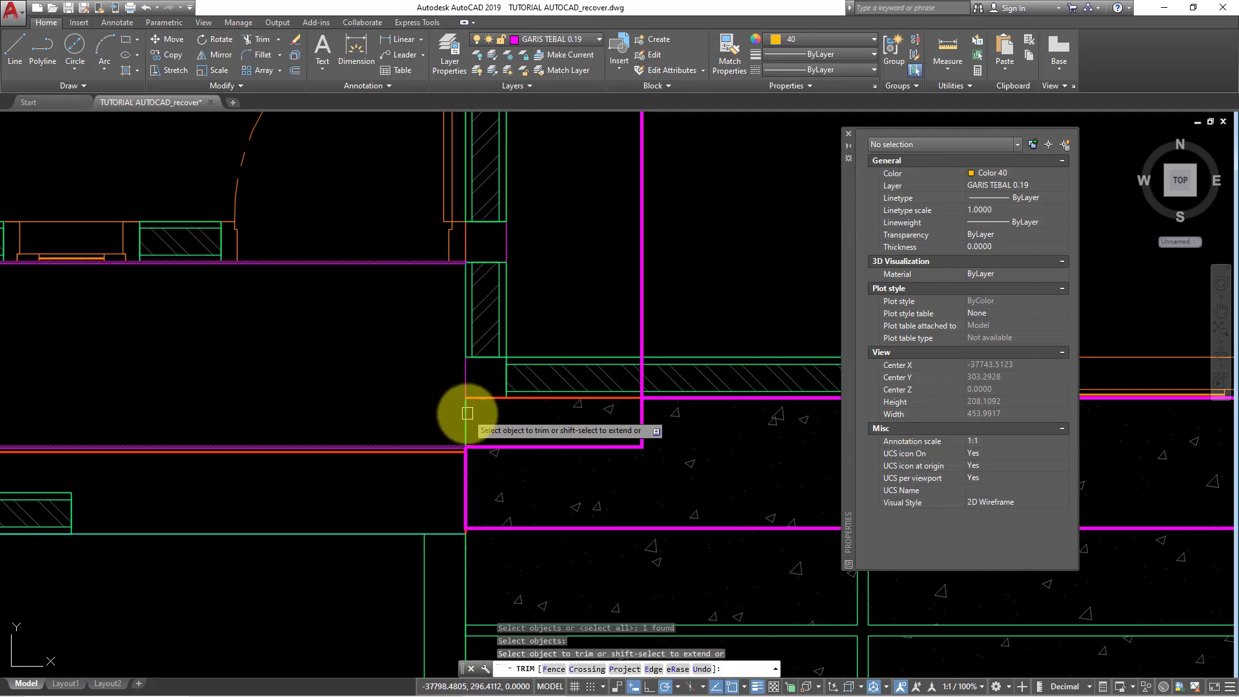
scroll(498, 429, "down", 2)
scroll(504, 428, "down", 2)
middle_click_drag(503, 428, 506, 515)
key("Escape")
key("Escape")
type("PL")
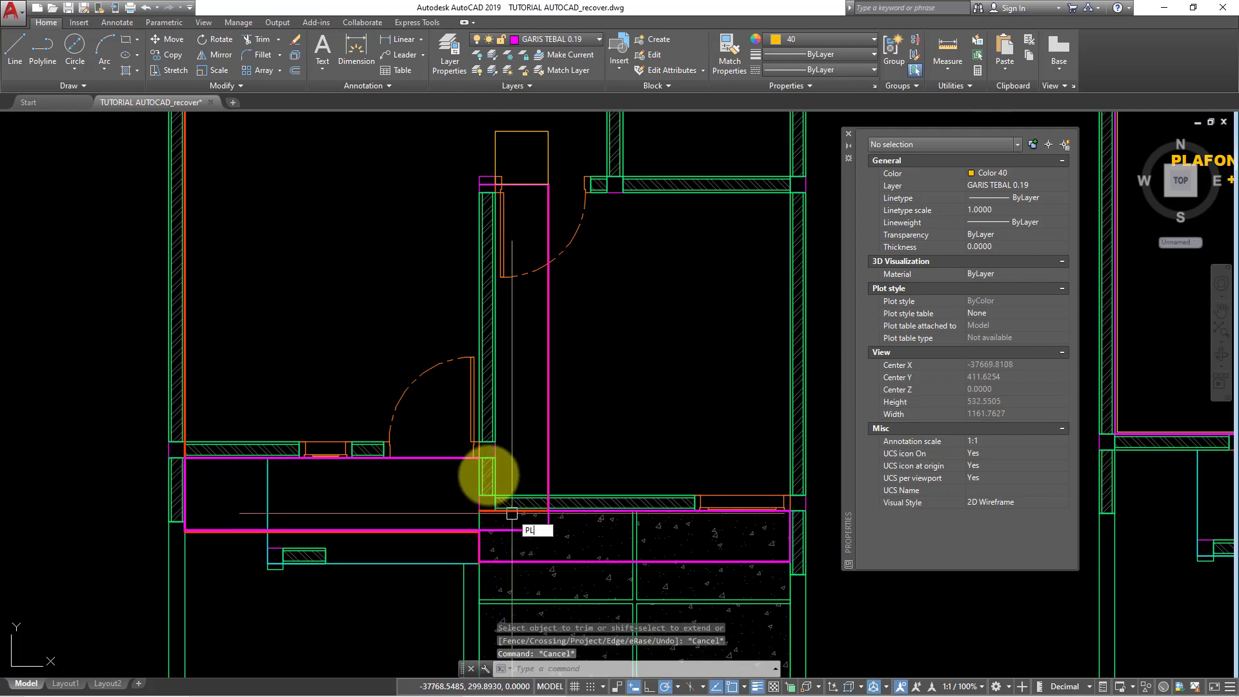
key("Return")
scroll(512, 513, "up", 2)
left_click(500, 453)
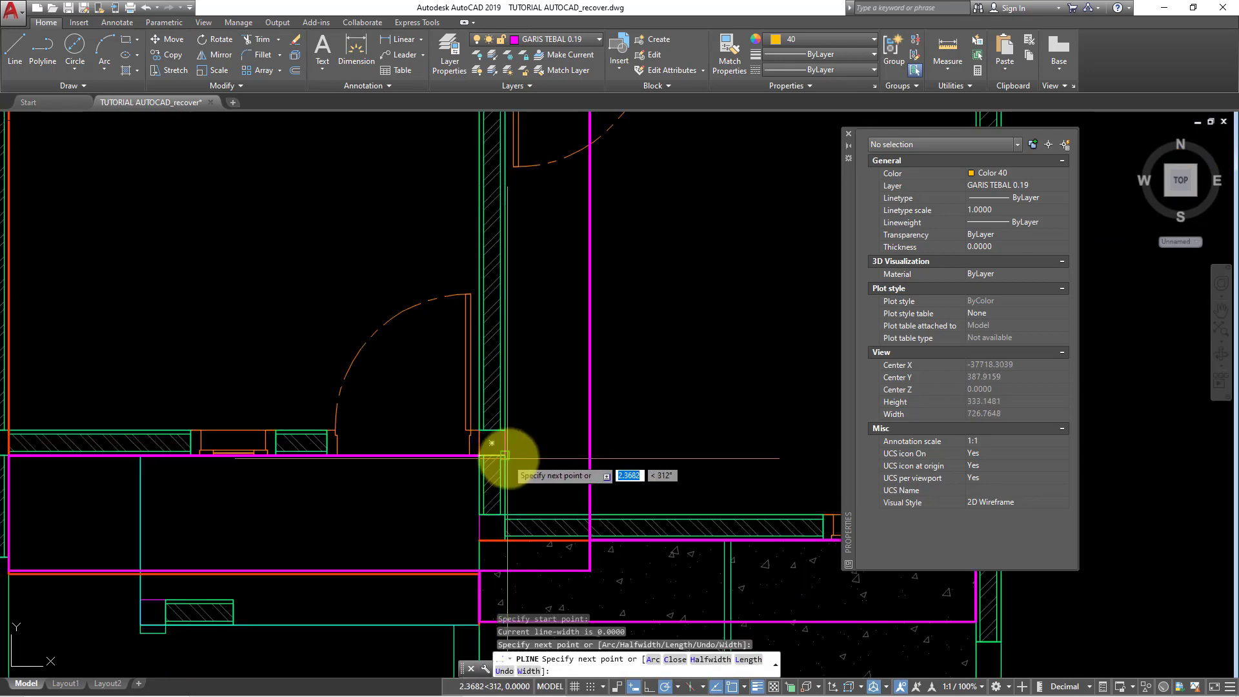
scroll(510, 451, "down", 2)
scroll(520, 318, "up", 1)
scroll(481, 329, "up", 1)
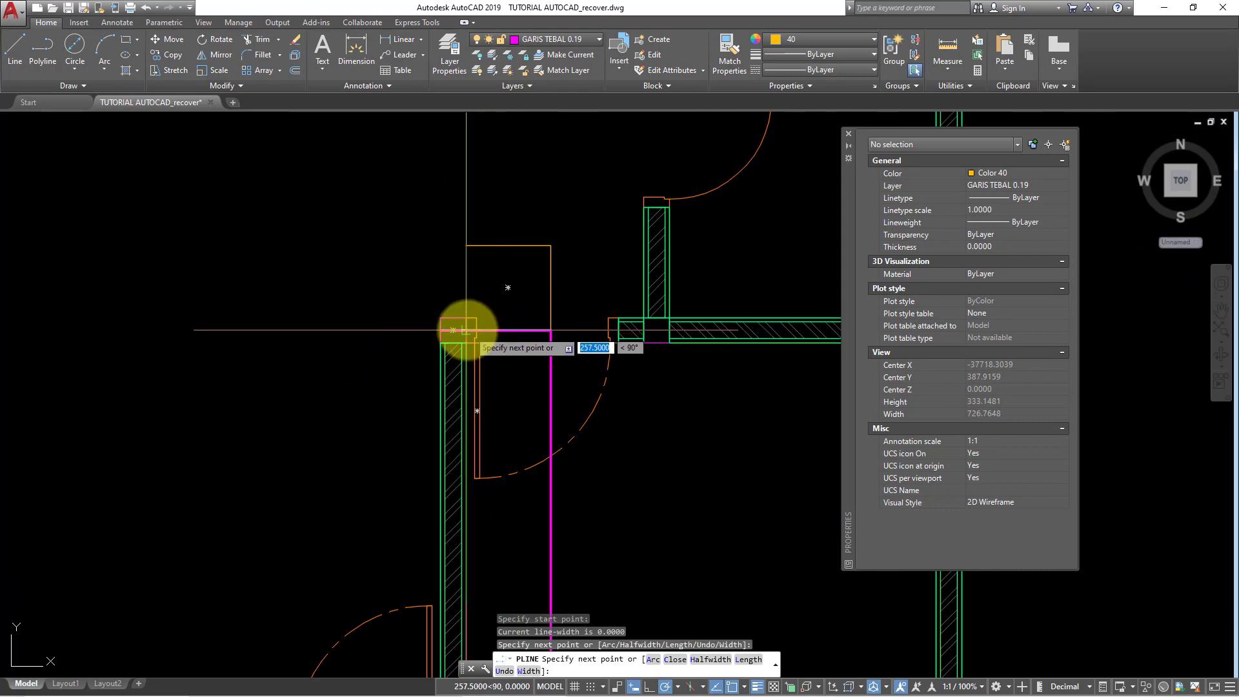
left_click(465, 330)
key("Escape")
scroll(540, 296, "down", 2)
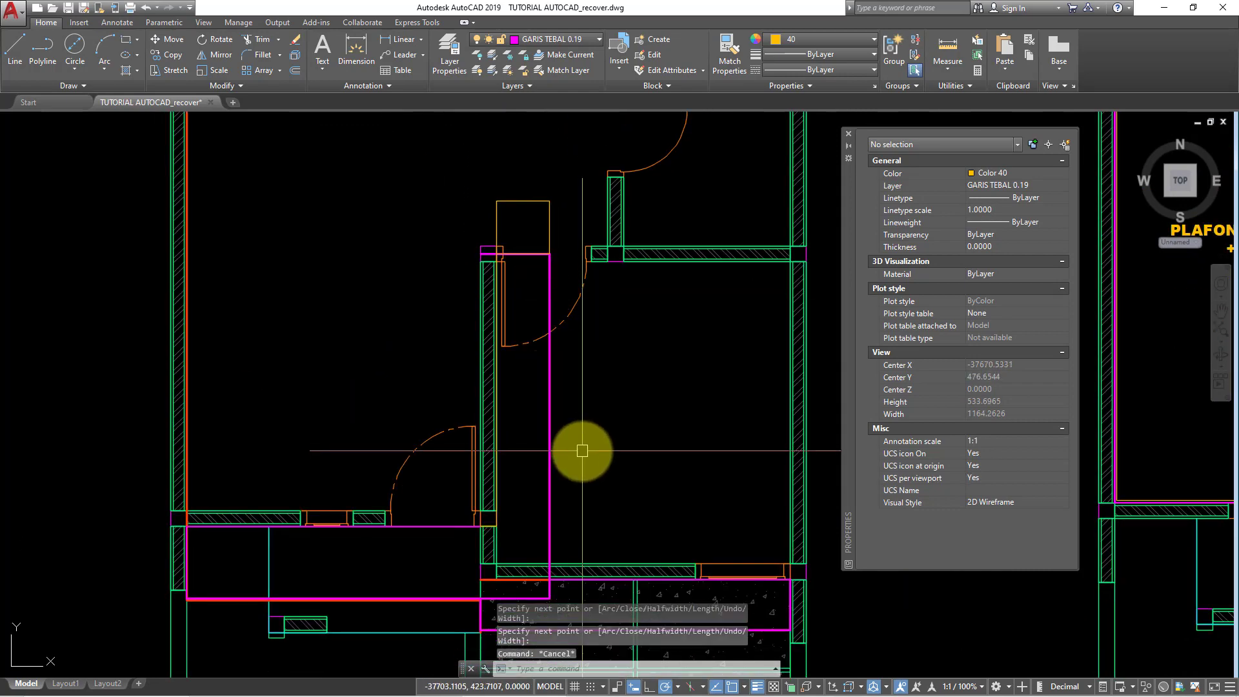
type("MA")
key("Return")
left_click(550, 457)
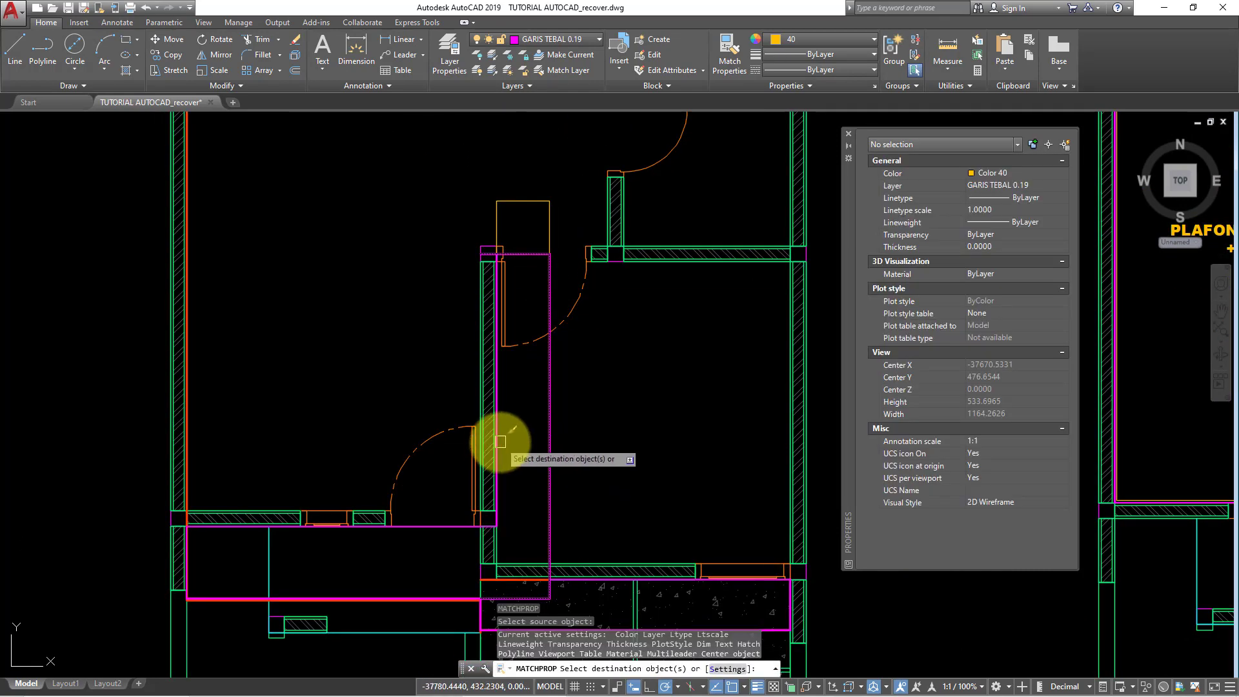
scroll(500, 443, "down", 1)
scroll(526, 443, "up", 2)
scroll(553, 470, "up", 1)
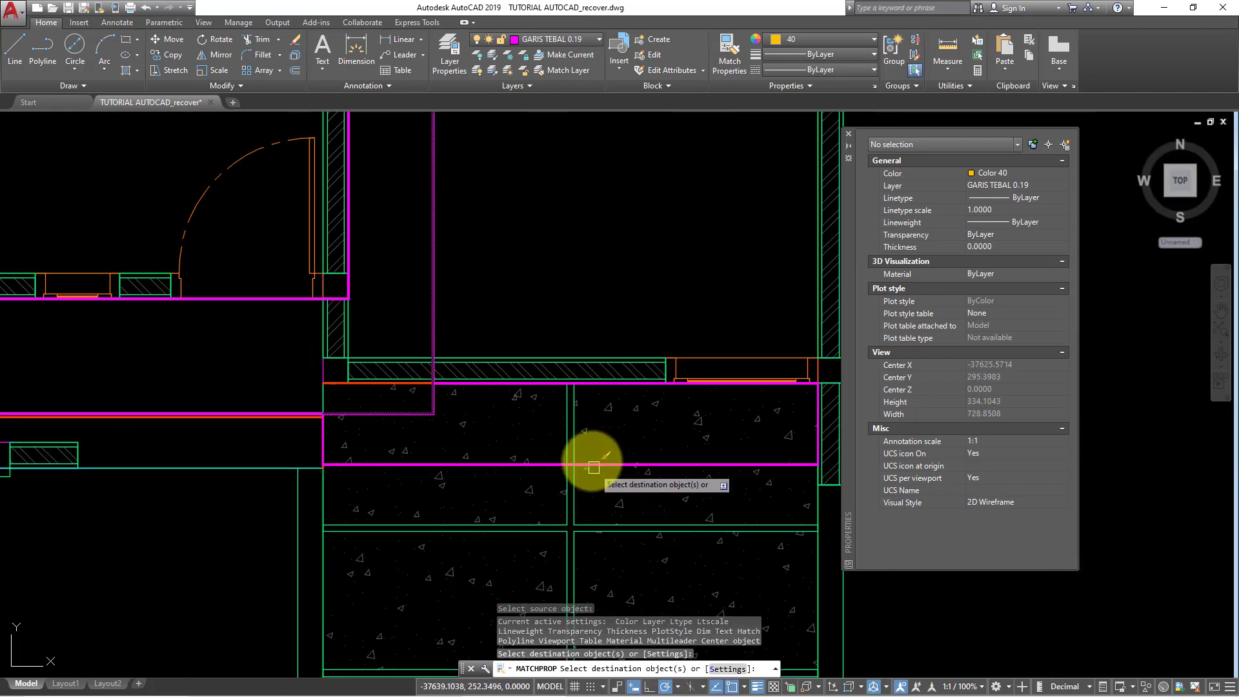
key("Escape")
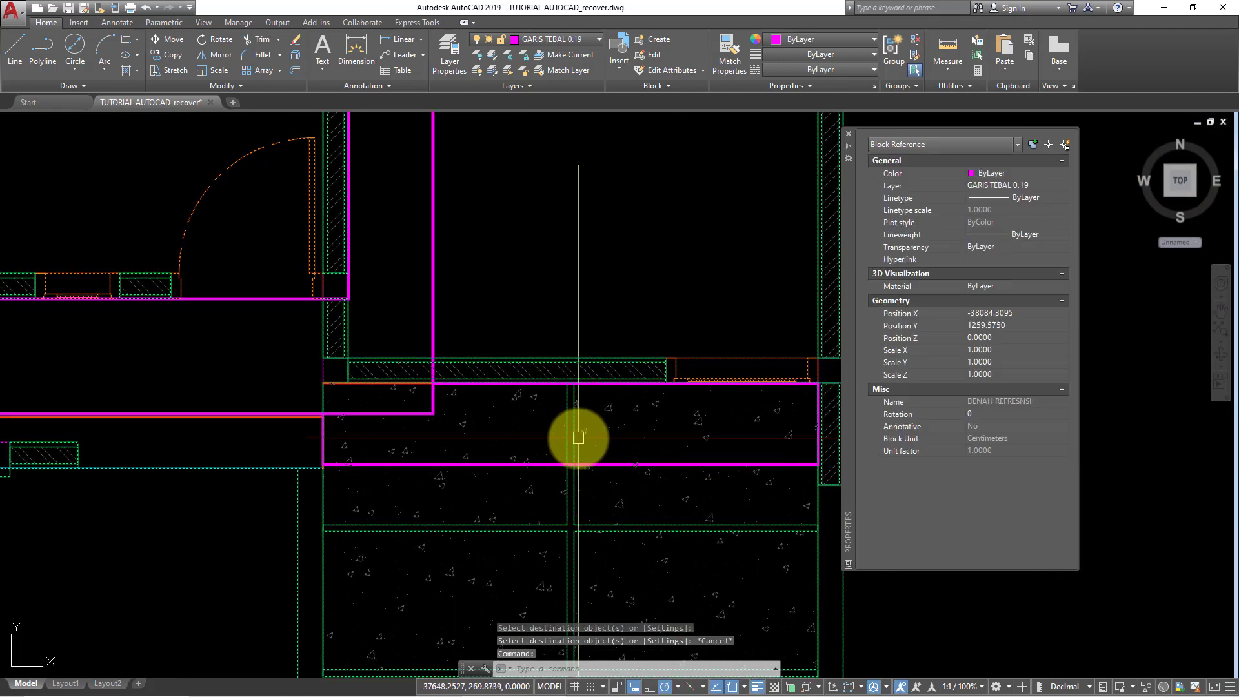
key("Escape")
scroll(526, 416, "down", 3)
scroll(510, 310, "down", 1)
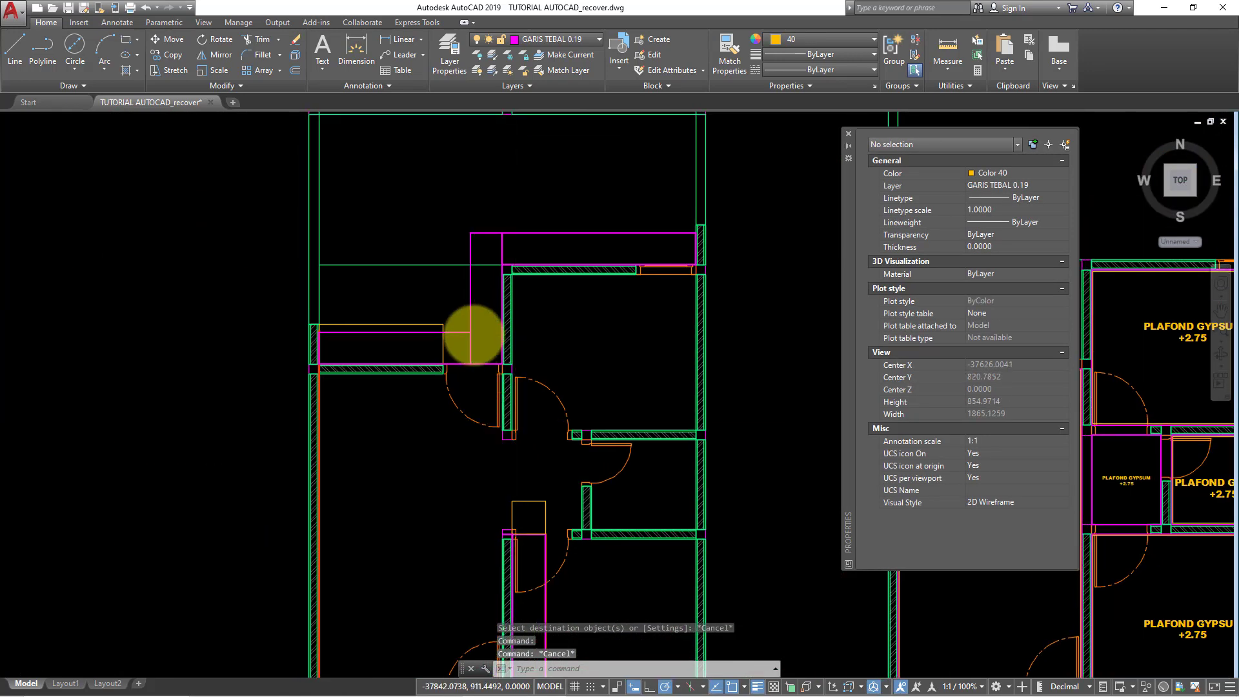
scroll(470, 332, "up", 2)
scroll(498, 420, "up", 1)
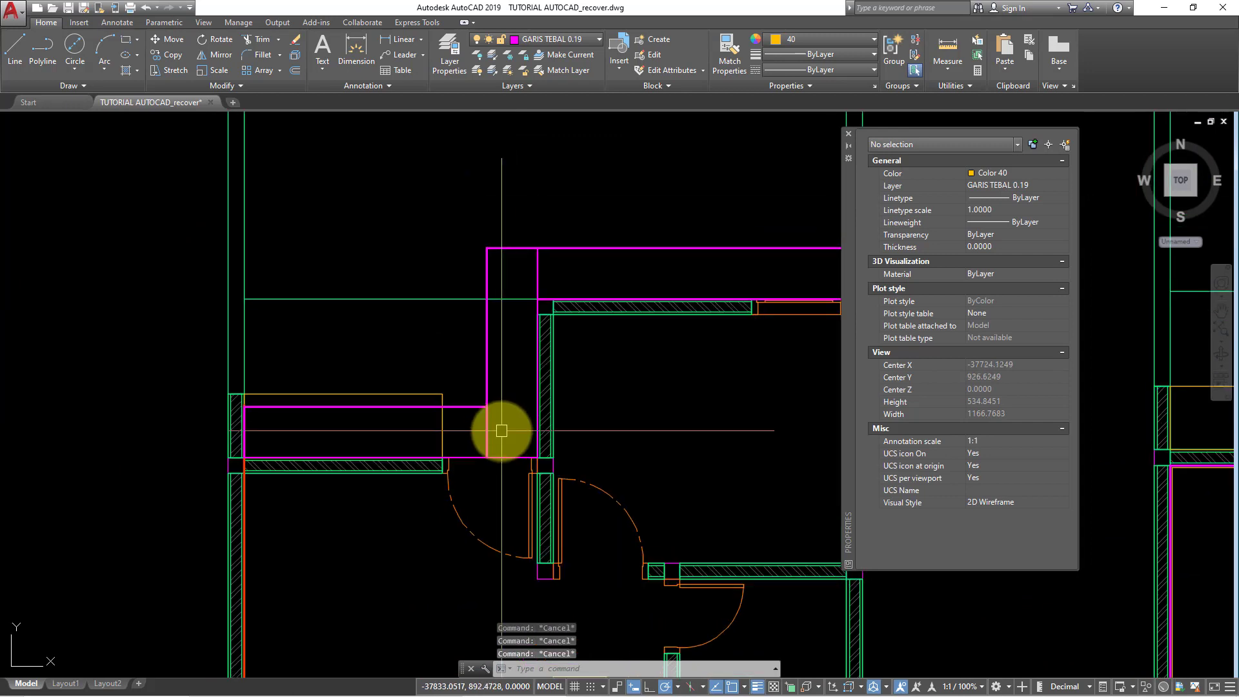
type("TR")
key("Return")
key("Return")
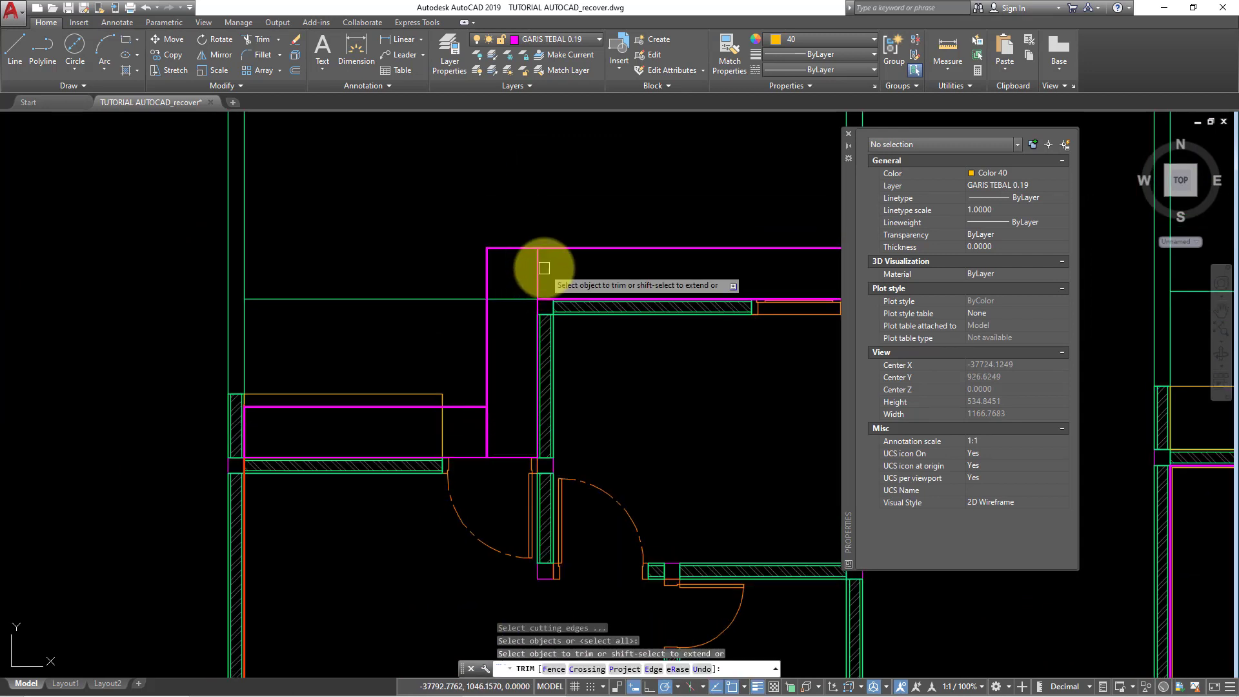
left_click(539, 272)
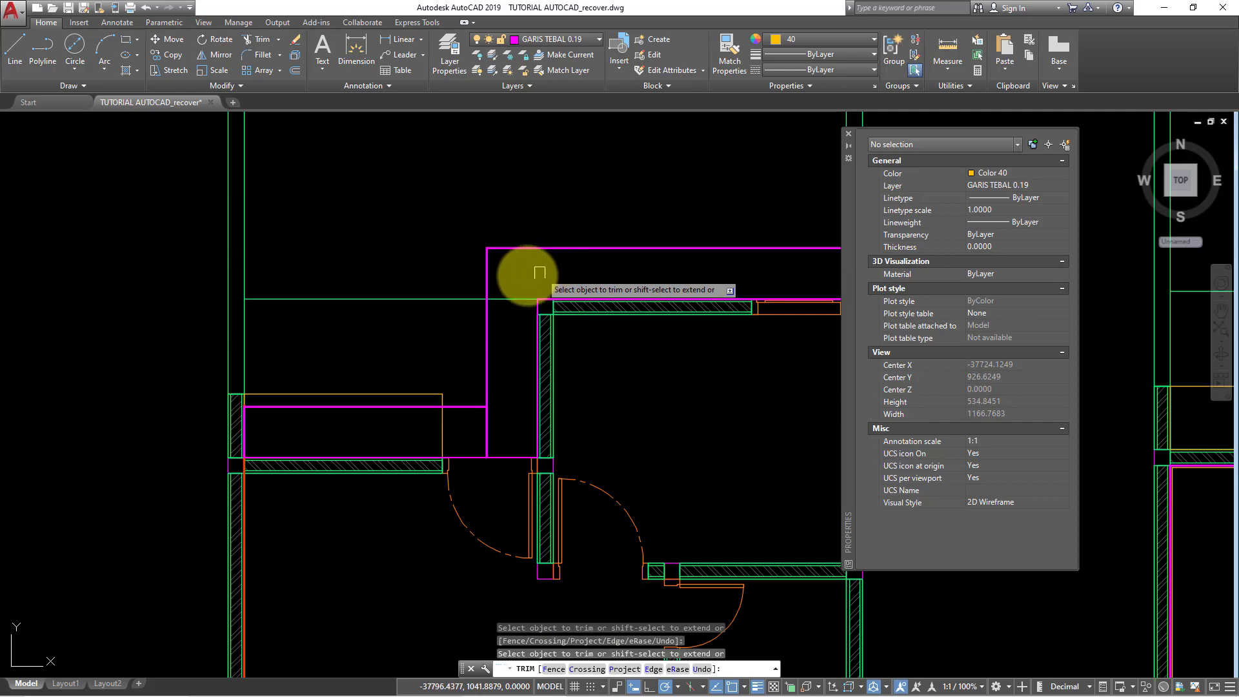
key("Escape")
scroll(545, 435, "down", 1)
scroll(517, 332, "down", 2)
scroll(502, 373, "down", 1)
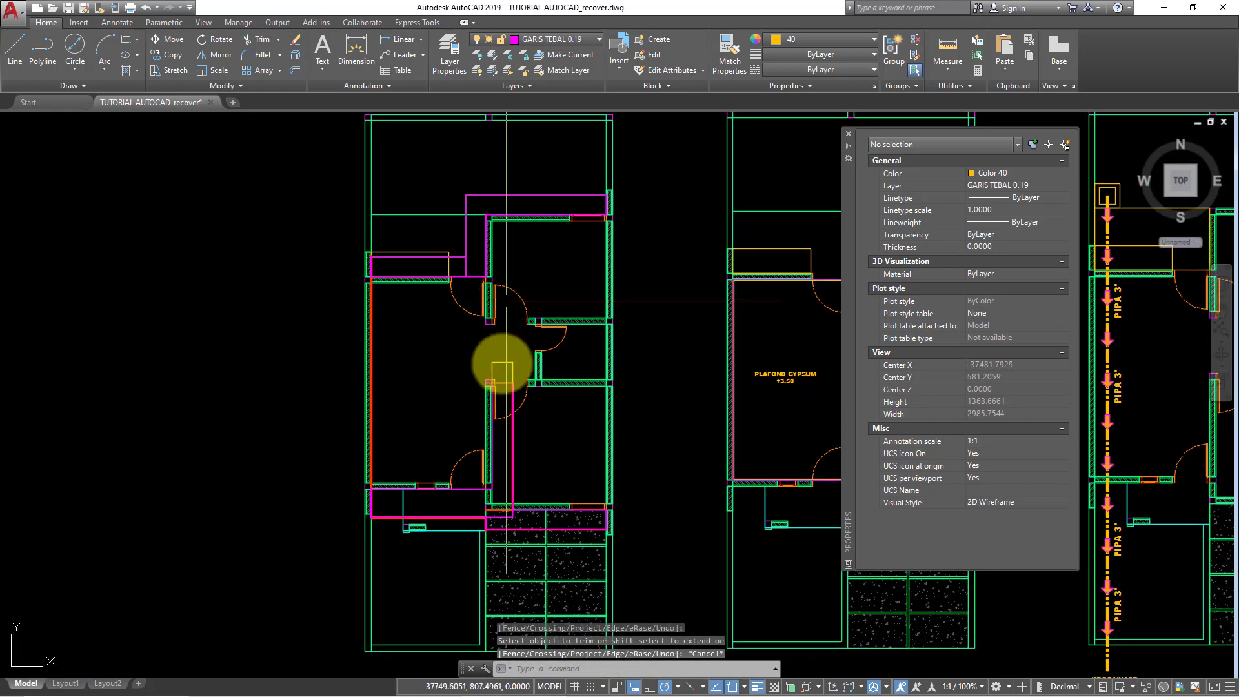
scroll(506, 436, "up", 1)
left_click(476, 435)
scroll(490, 439, "down", 1)
left_click(511, 449)
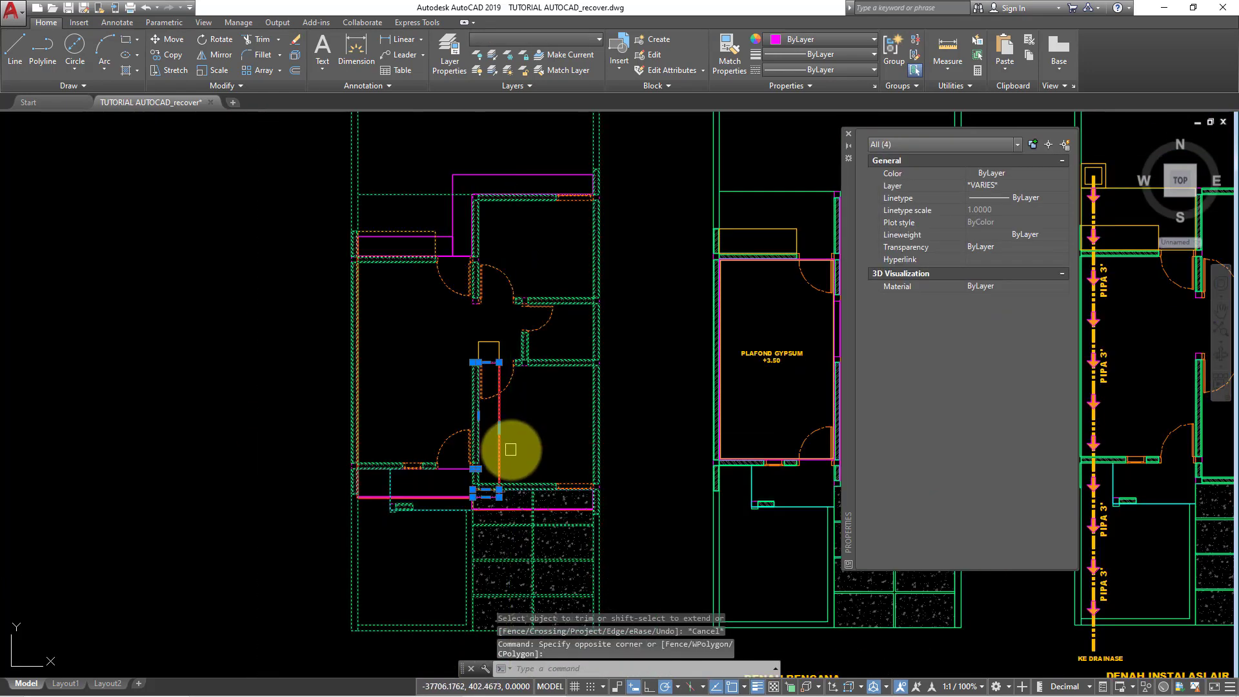
key("Escape")
scroll(492, 387, "down", 1)
scroll(476, 352, "down", 1)
scroll(478, 445, "up", 4)
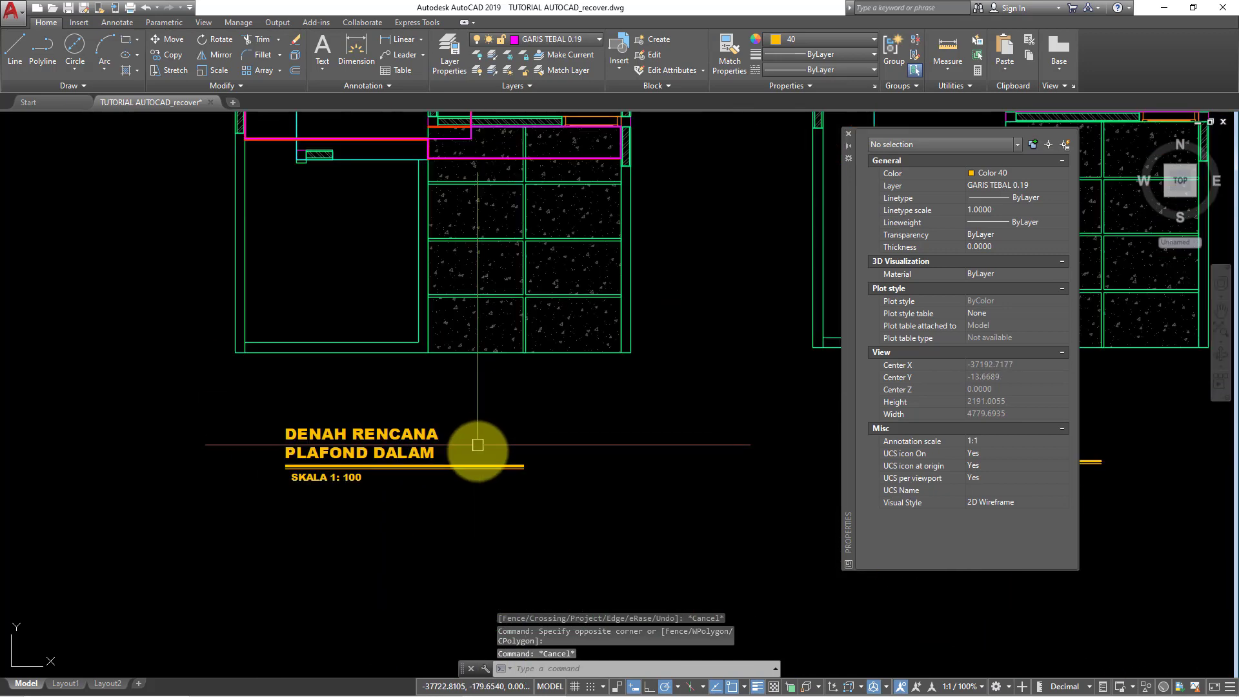
Change the left plan's title word DALAM to LUAR
double_click(423, 453)
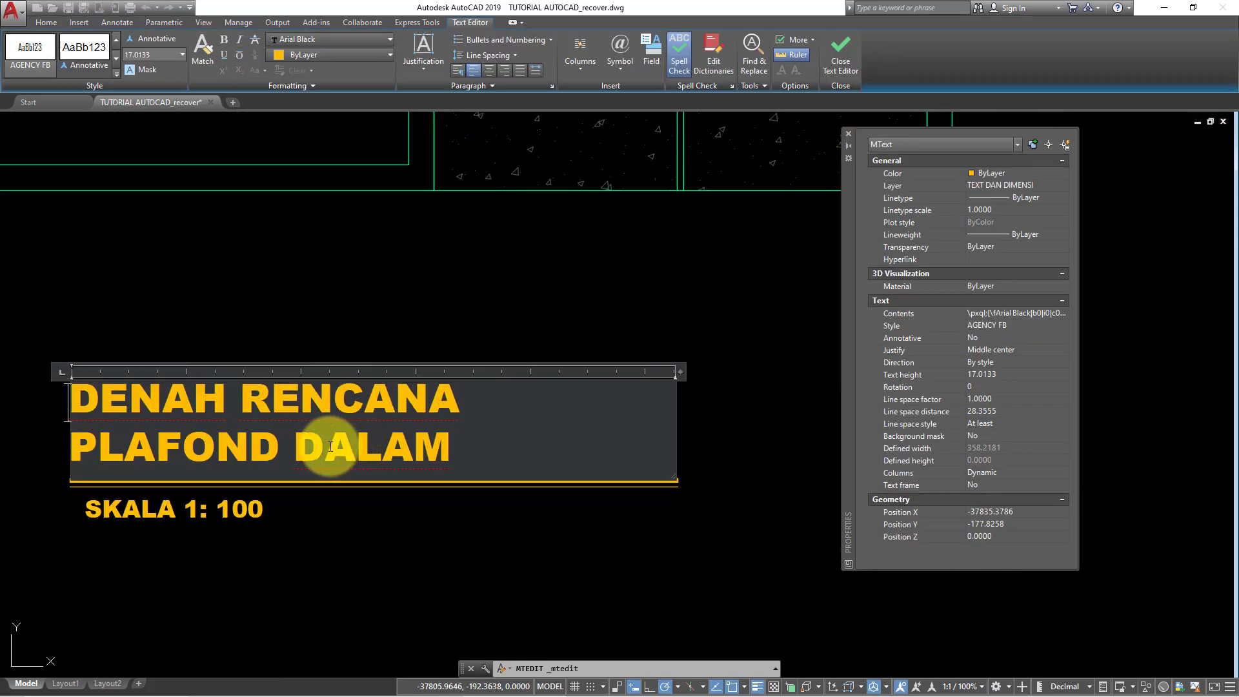
left_click_drag(304, 447, 489, 448)
type("L")
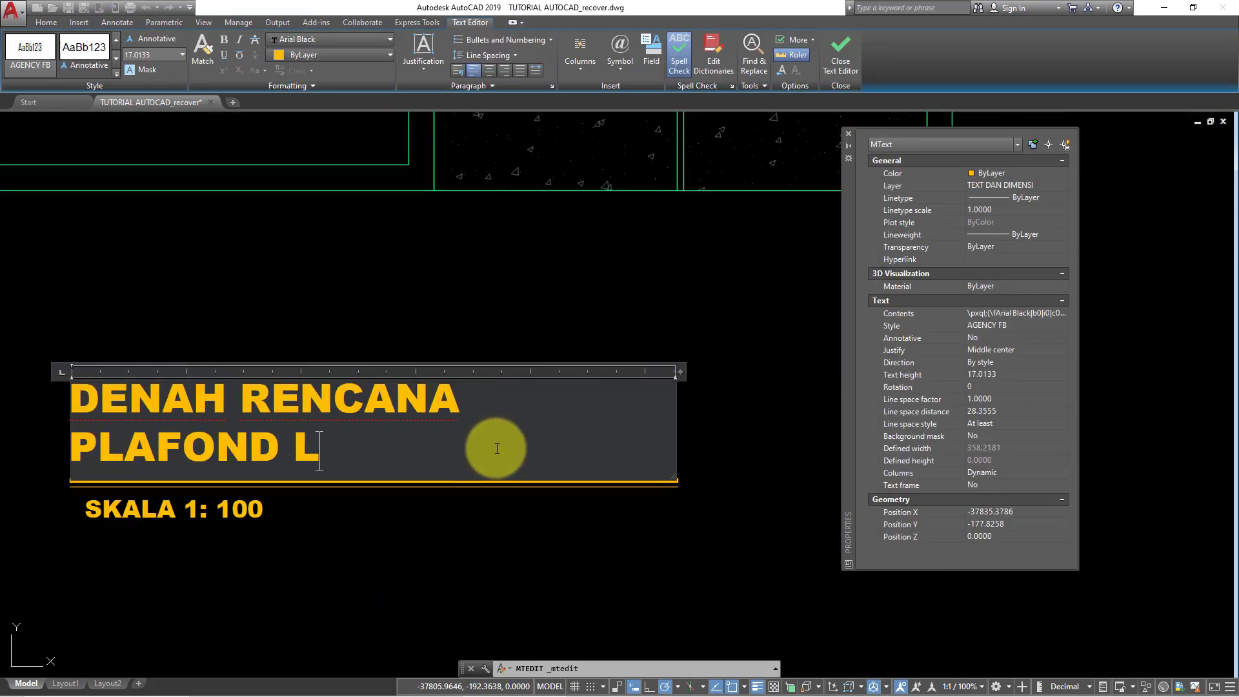
type("UAR")
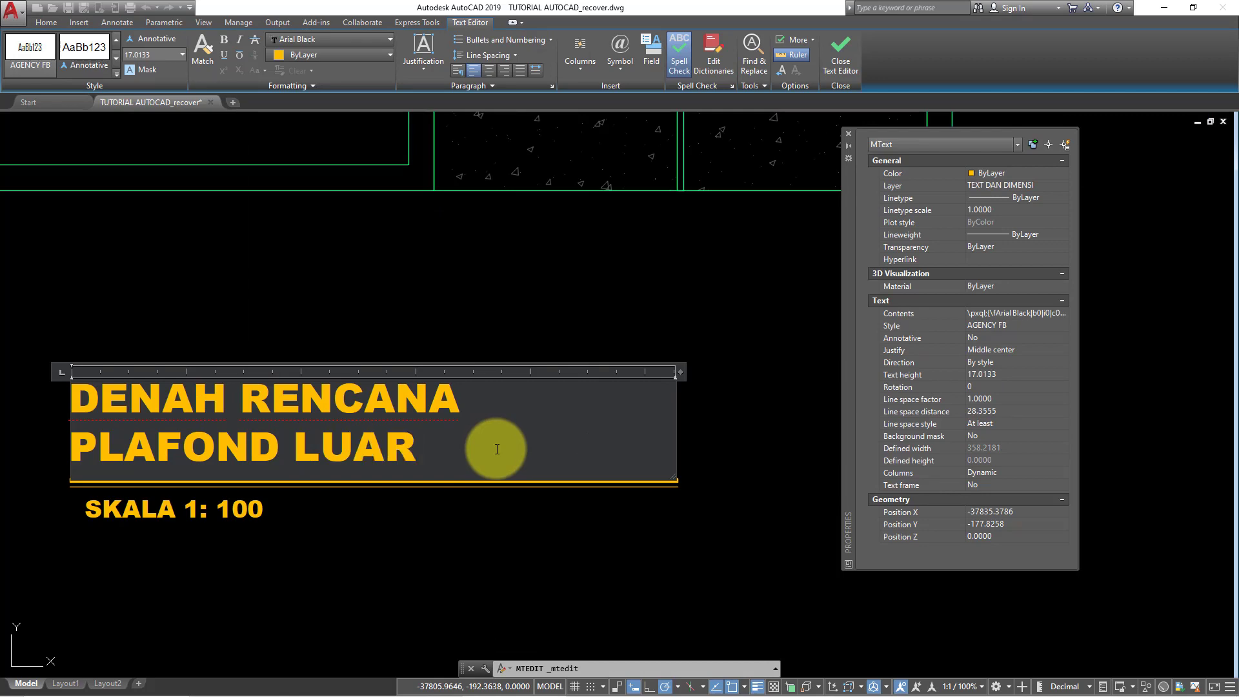
left_click(484, 284)
scroll(484, 296, "down", 4)
scroll(630, 410, "down", 1)
scroll(643, 463, "up", 1)
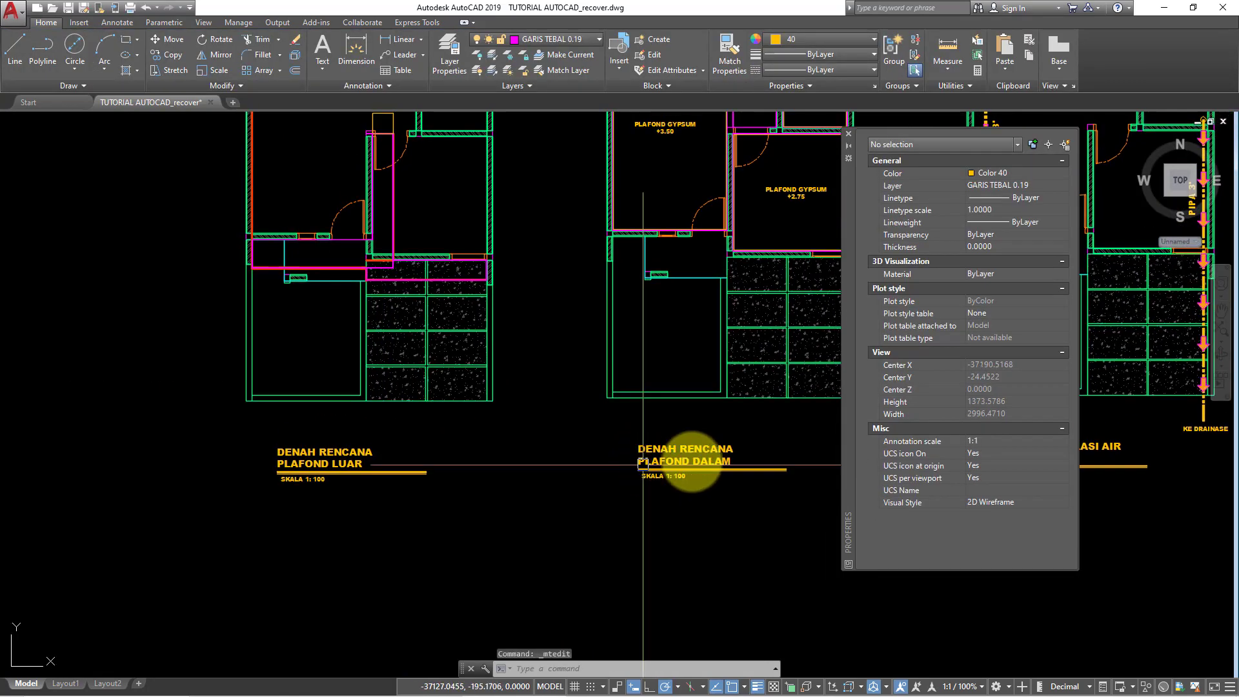
middle_click_drag(643, 463, 664, 547)
Copy the PLAFOND GYPSUM +3.50 label into the left plan's lower ceiling outline
left_click(638, 234)
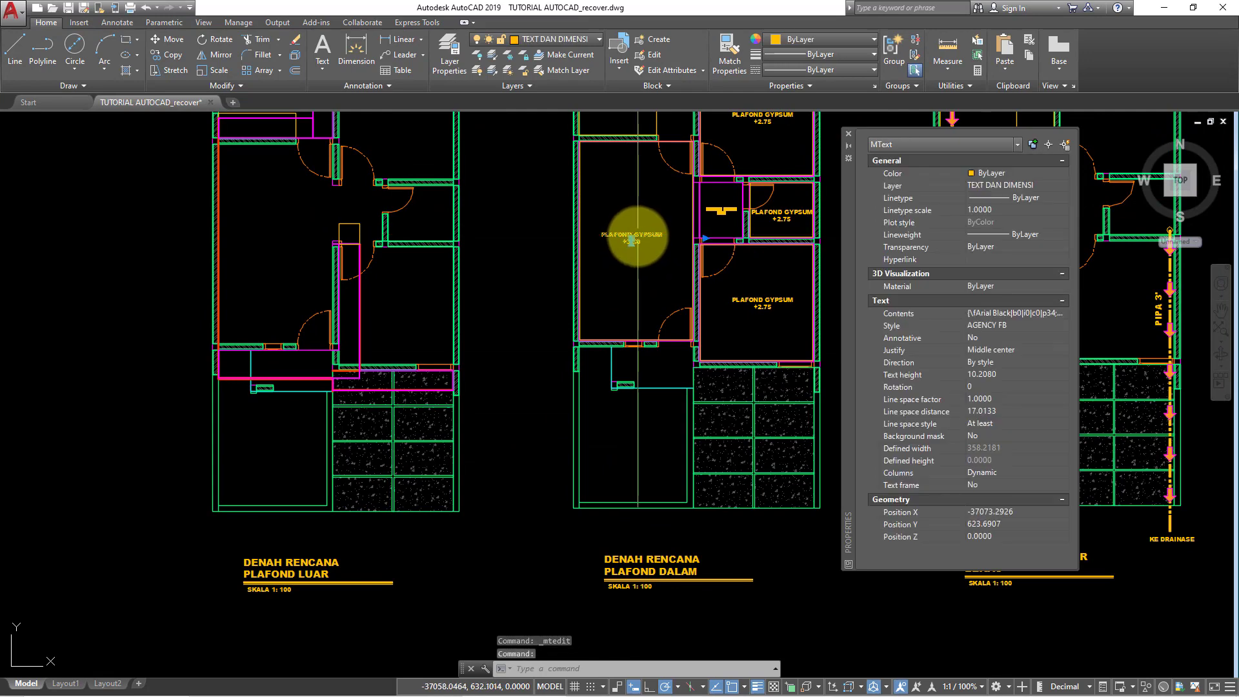
type("CO")
key("Return")
left_click(631, 240)
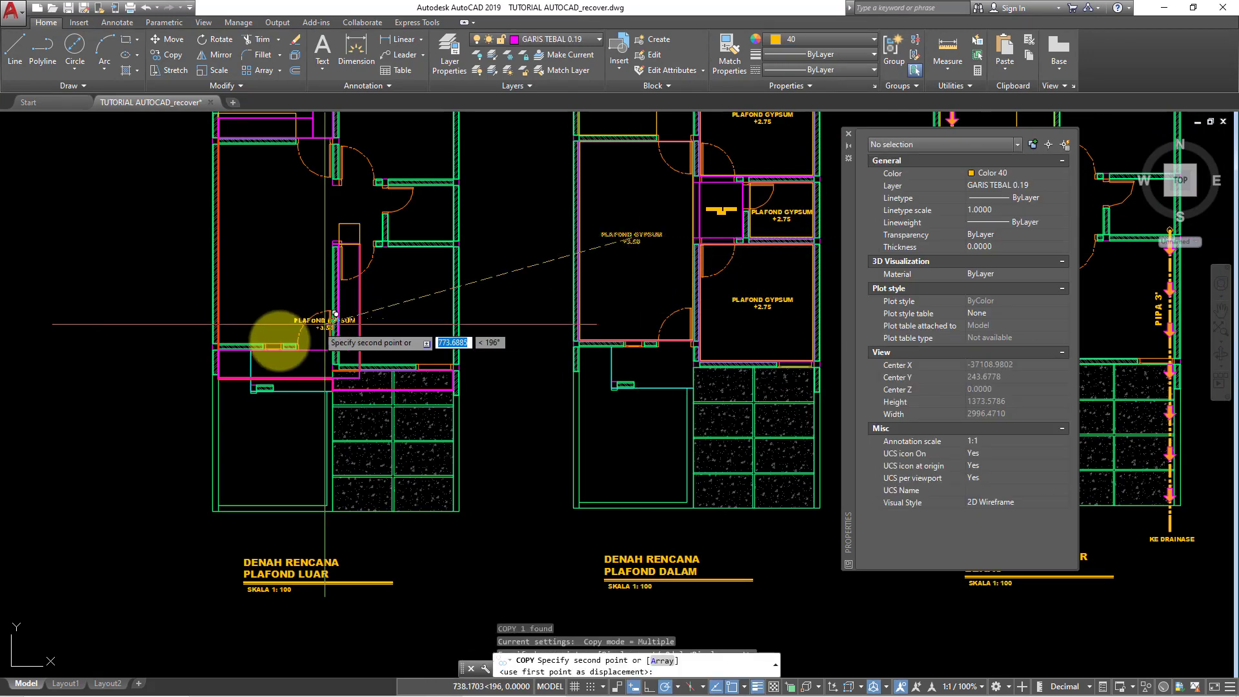
scroll(277, 340, "up", 4)
left_click(382, 378)
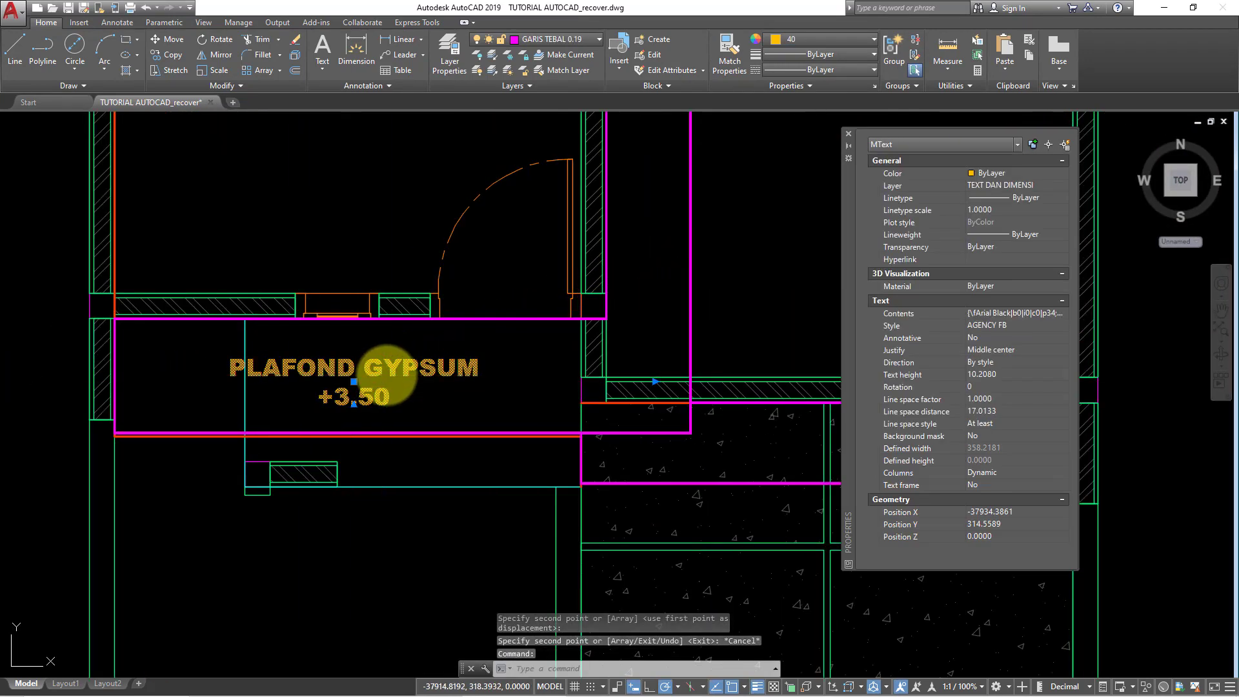
Edit the copied label to read PLAFOND KALSIBOARD, dropping GYPSUM and +3.50
double_click(366, 370)
left_click_drag(366, 370, 545, 371)
key("Delete")
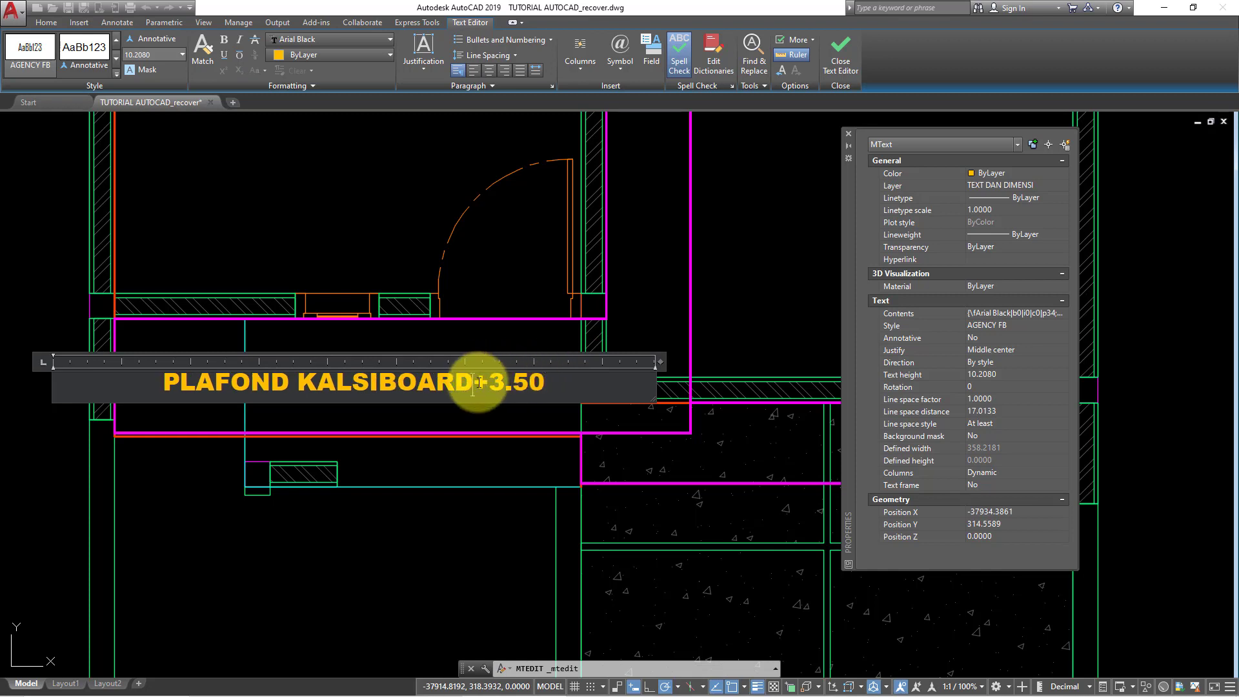
key("Delete")
Copy the PLAFOND KALSIBOARD label into three other ceiling outlines, including the upper one
left_click(471, 445)
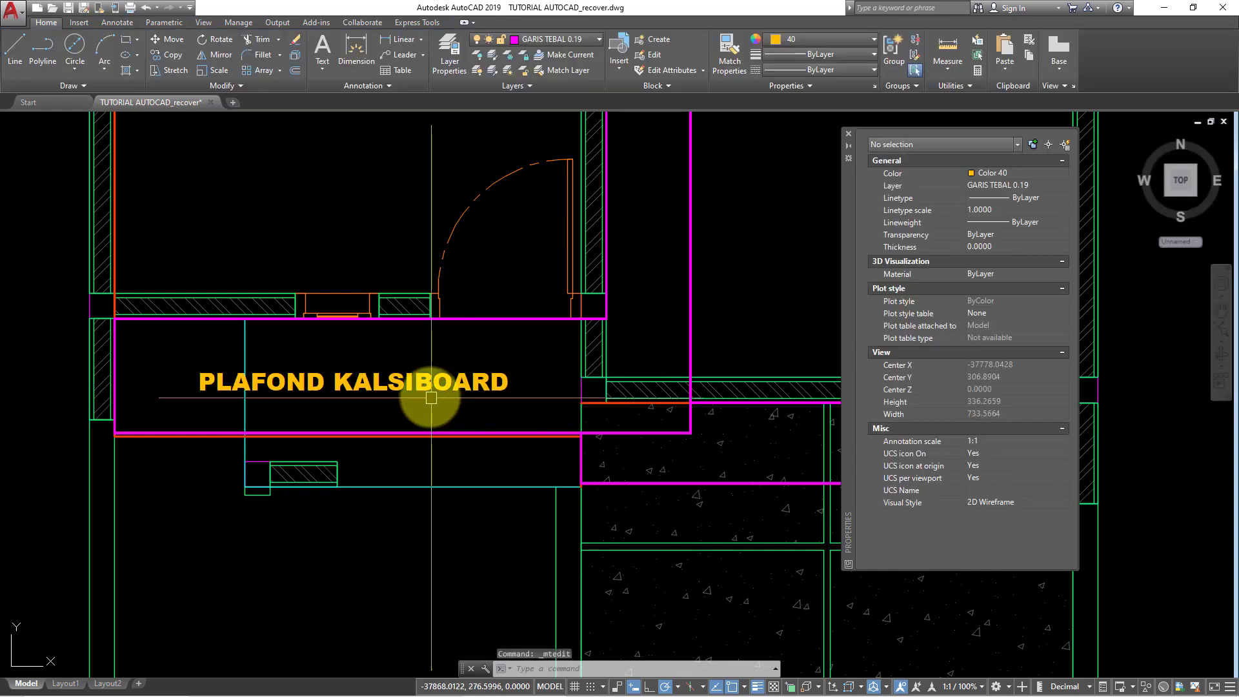
left_click(418, 385)
type("c")
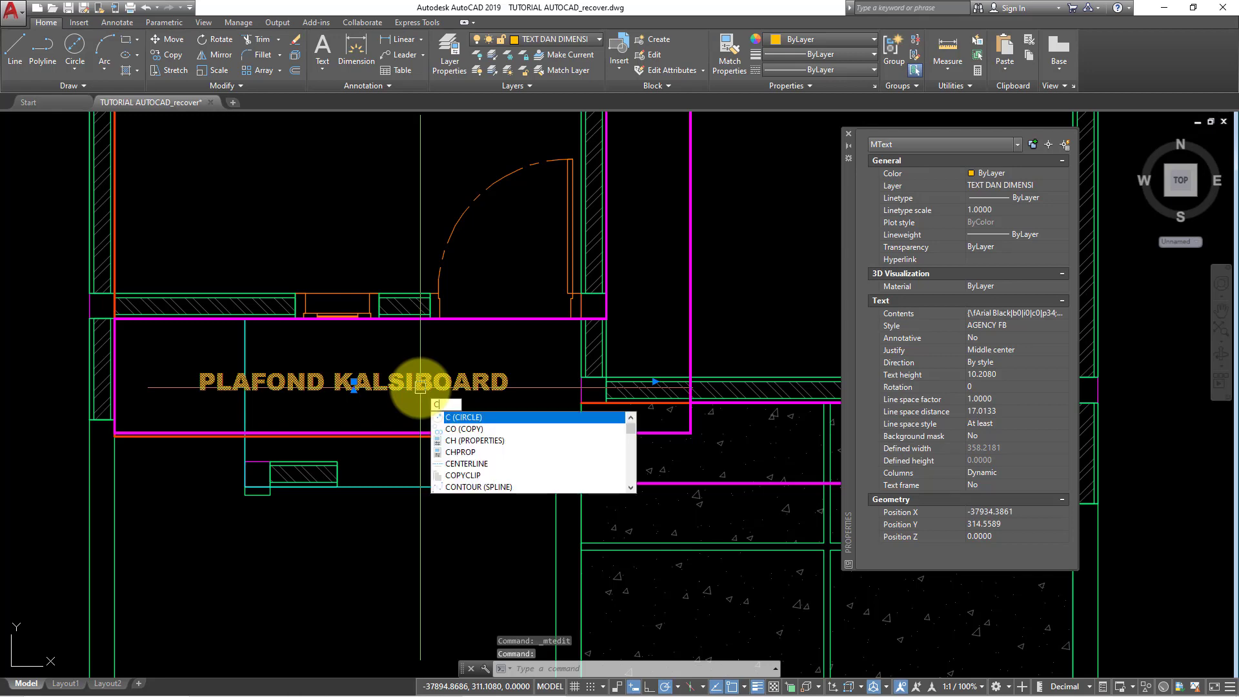
key("Return")
left_click(361, 374)
scroll(387, 439, "down", 5)
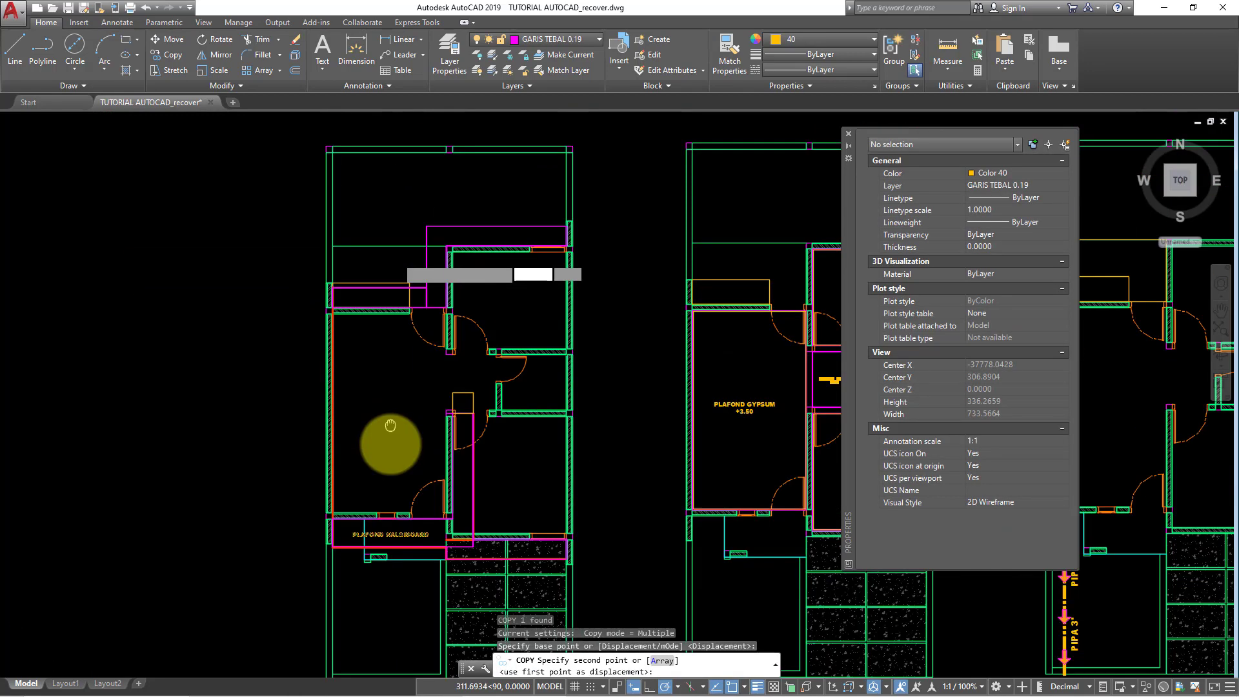
scroll(397, 314, "up", 3)
left_click(377, 334)
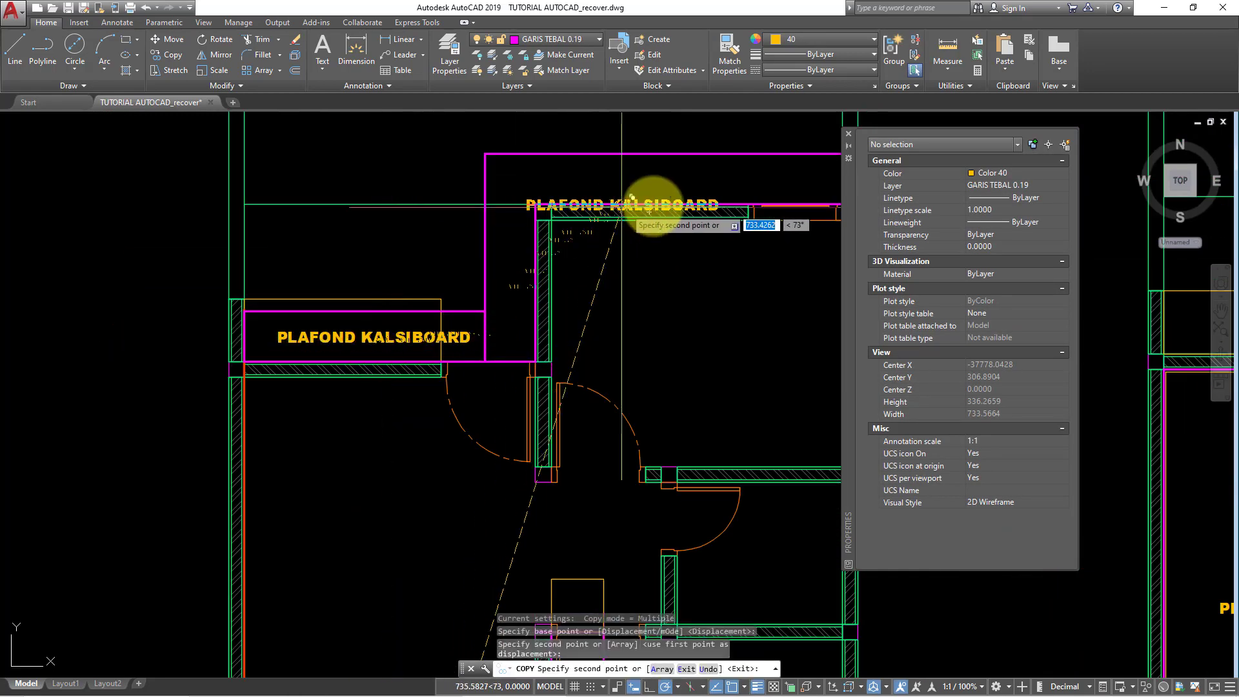
left_click(700, 180)
scroll(613, 252, "down", 3)
scroll(629, 339, "up", 3)
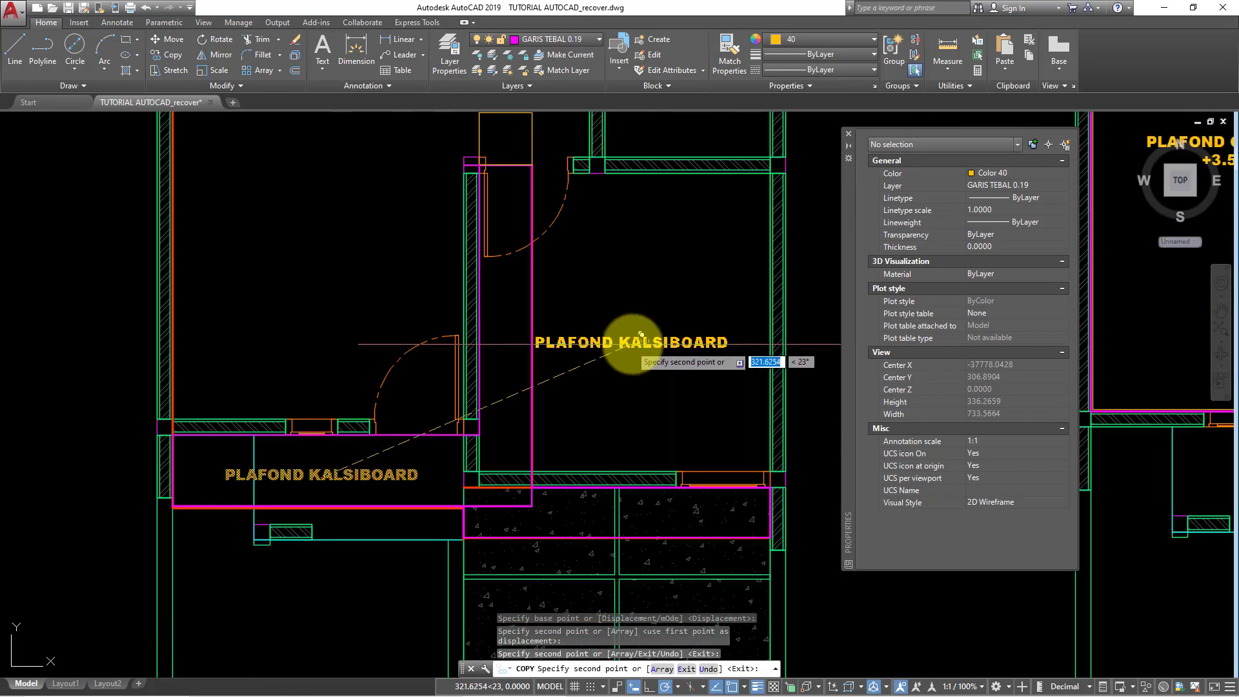
left_click(646, 339)
key("Escape")
Rotate one label copy 90° upright and move it into the narrow vertical outline
left_click_drag(636, 323, 661, 328)
type("RO")
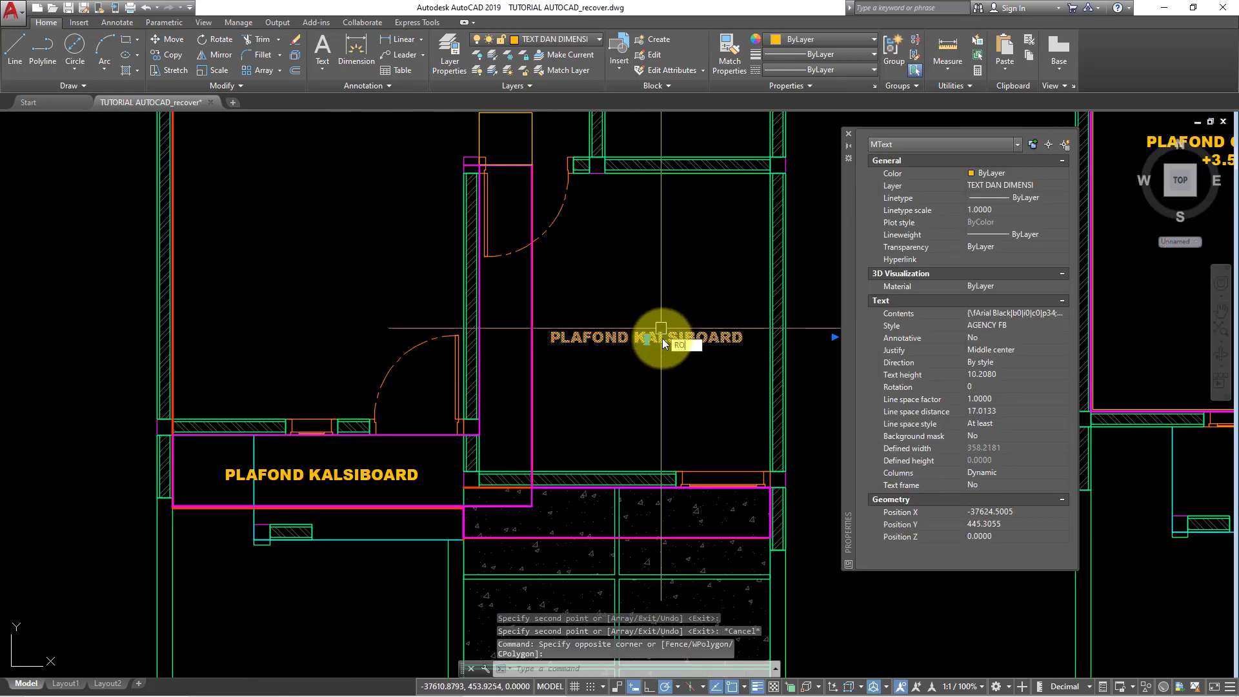
key("Return")
left_click(661, 339)
left_click(664, 291)
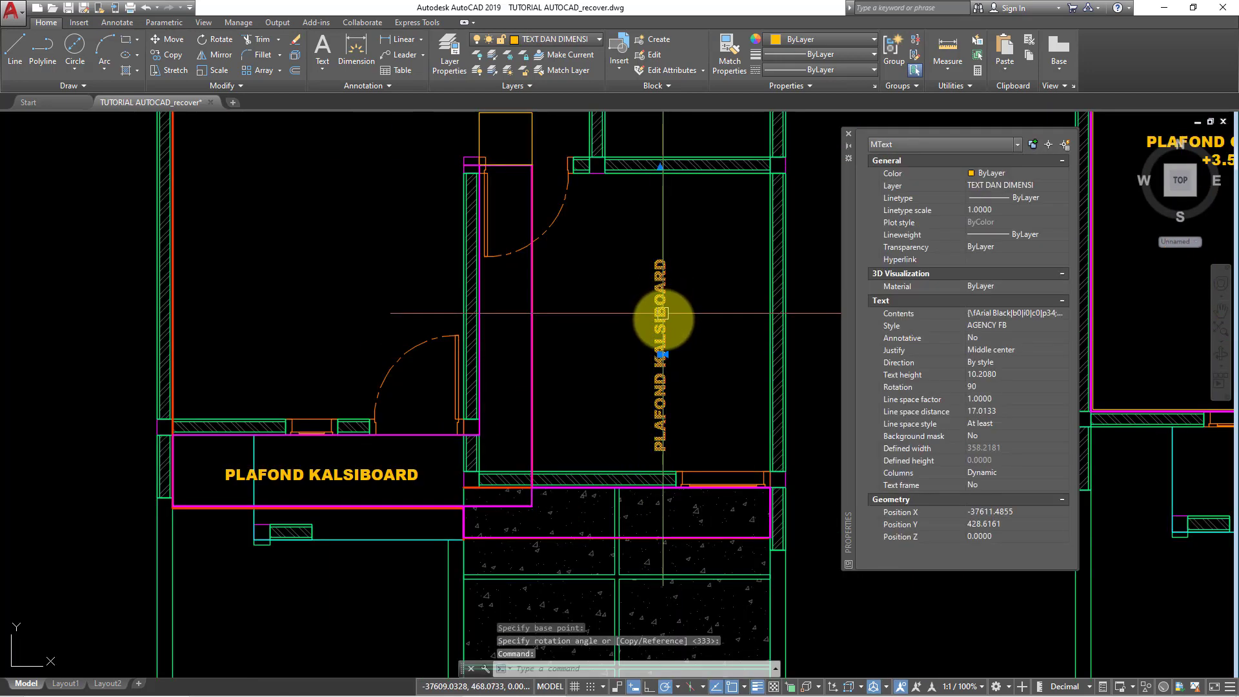
type("m")
key("Return")
left_click(685, 352)
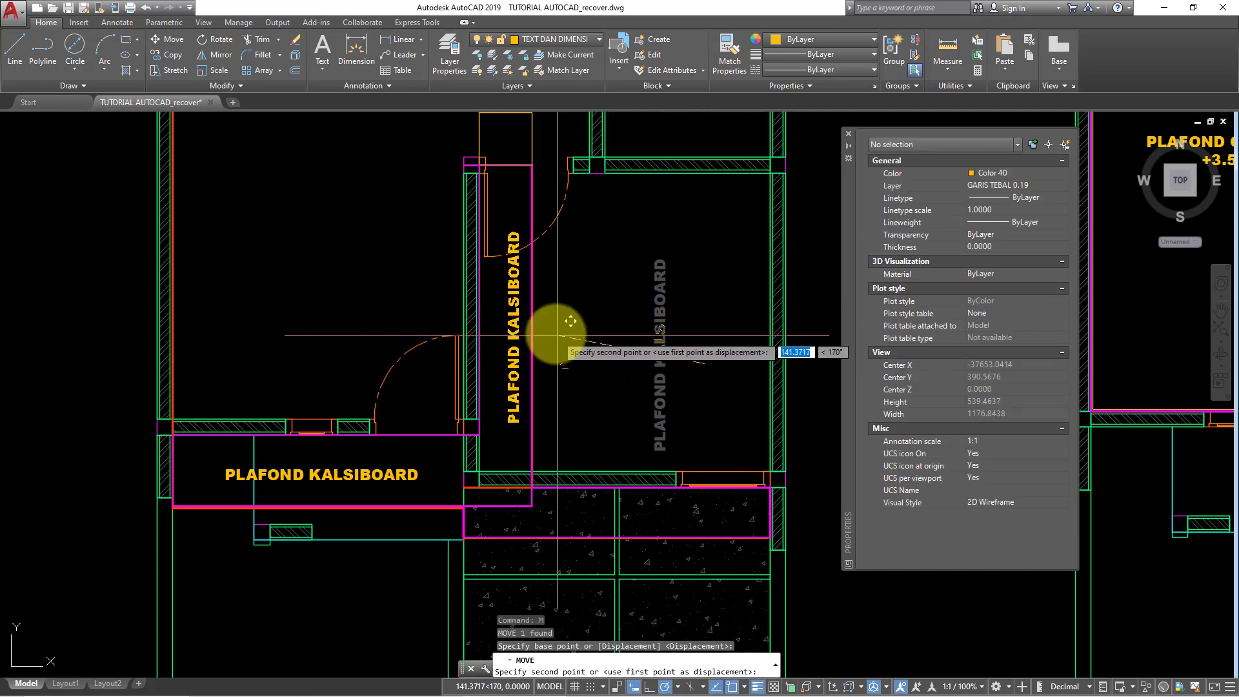
left_click(562, 315)
scroll(562, 315, "down", 2)
scroll(595, 324, "down", 2)
mouse_move(584, 387)
middle_mouse_down()
mouse_move(520, 350)
mouse_move(462, 478)
mouse_move(476, 374)
middle_mouse_up()
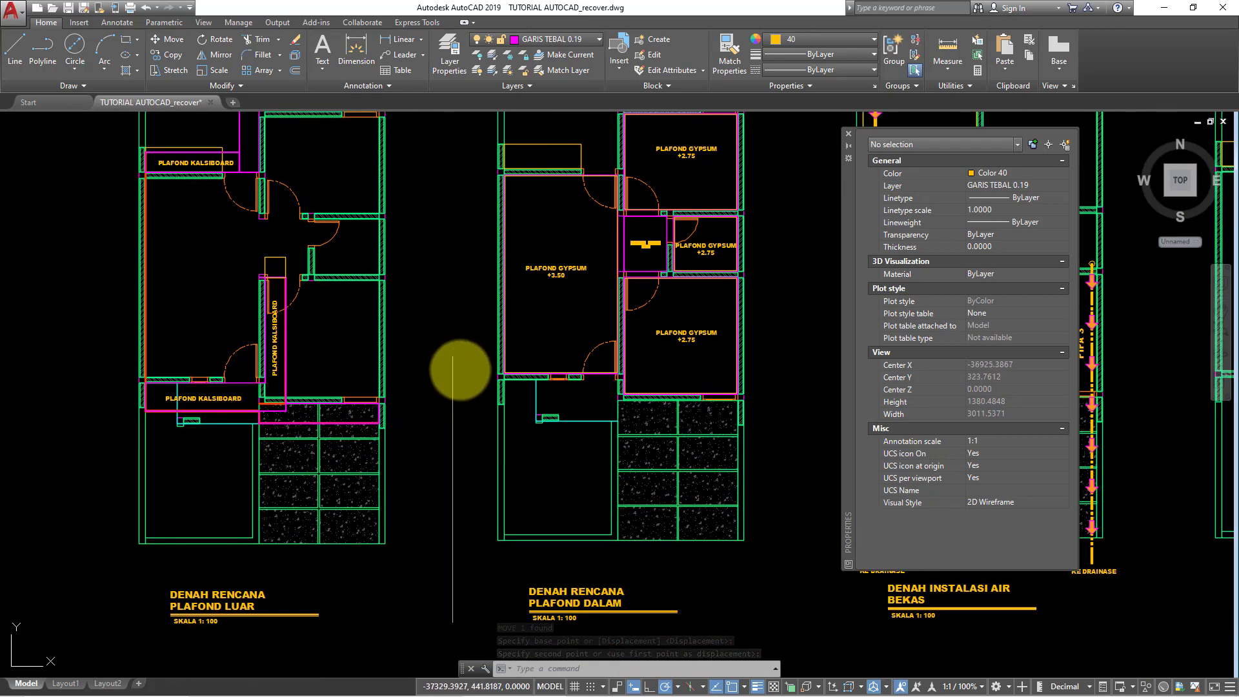
Close the Properties palette and pan so the plans sit side by side
scroll(521, 482, "down", 2)
middle_click_drag(506, 474, 567, 443)
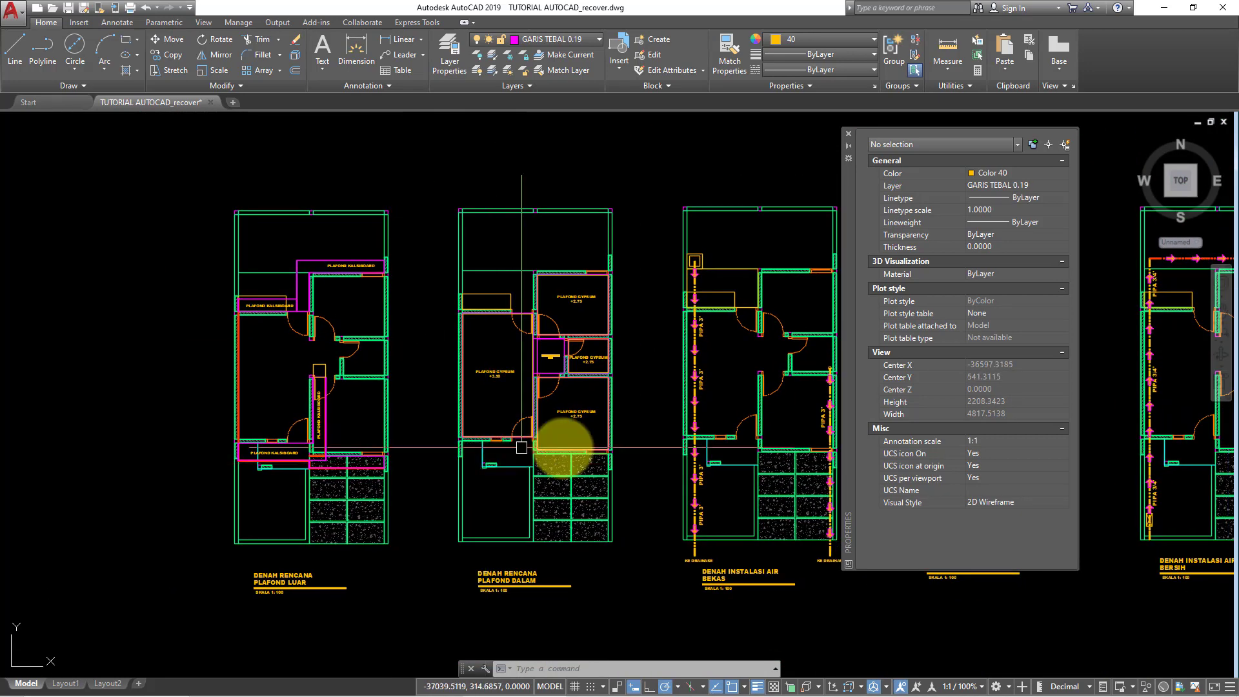
left_click(850, 133)
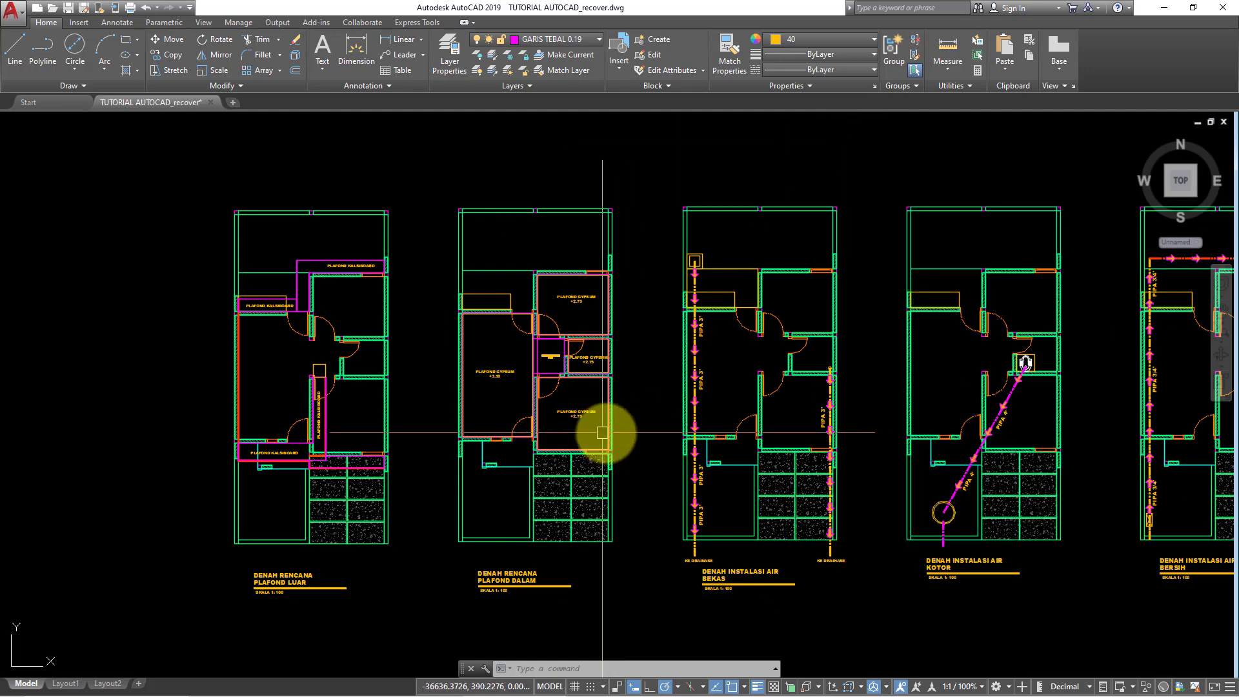
middle_click_drag(609, 435, 652, 440)
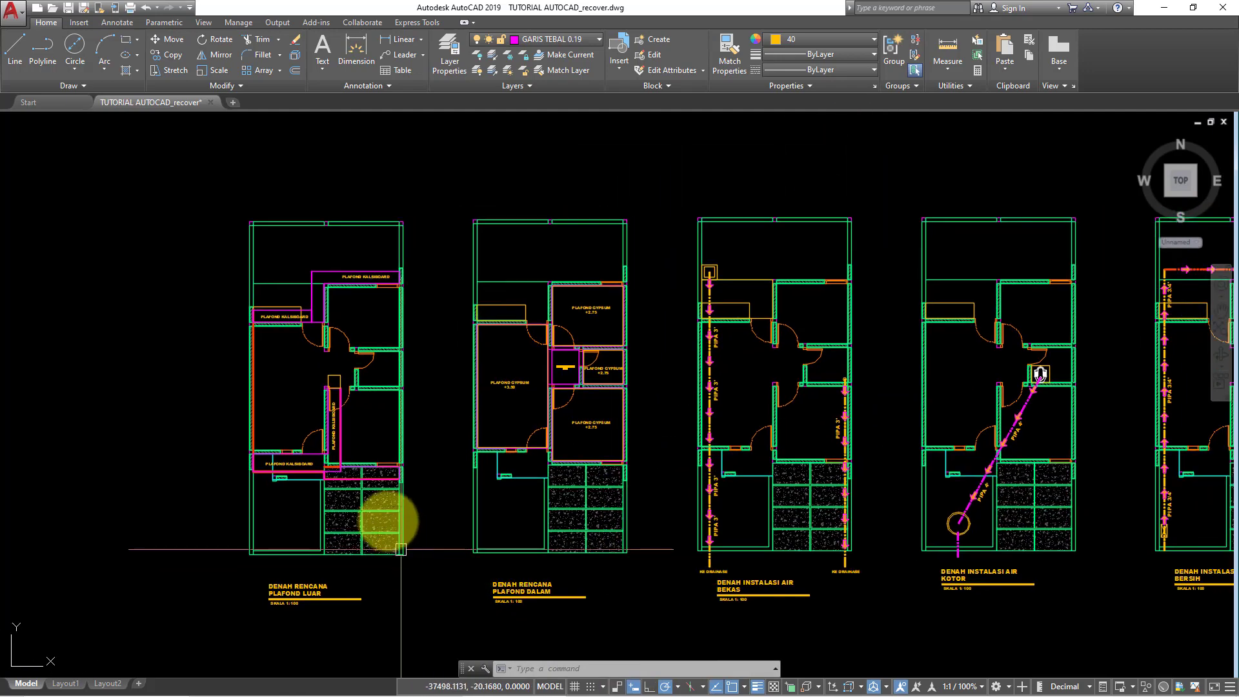
middle_click_drag(476, 495, 532, 542)
scroll(490, 452, "up", 4)
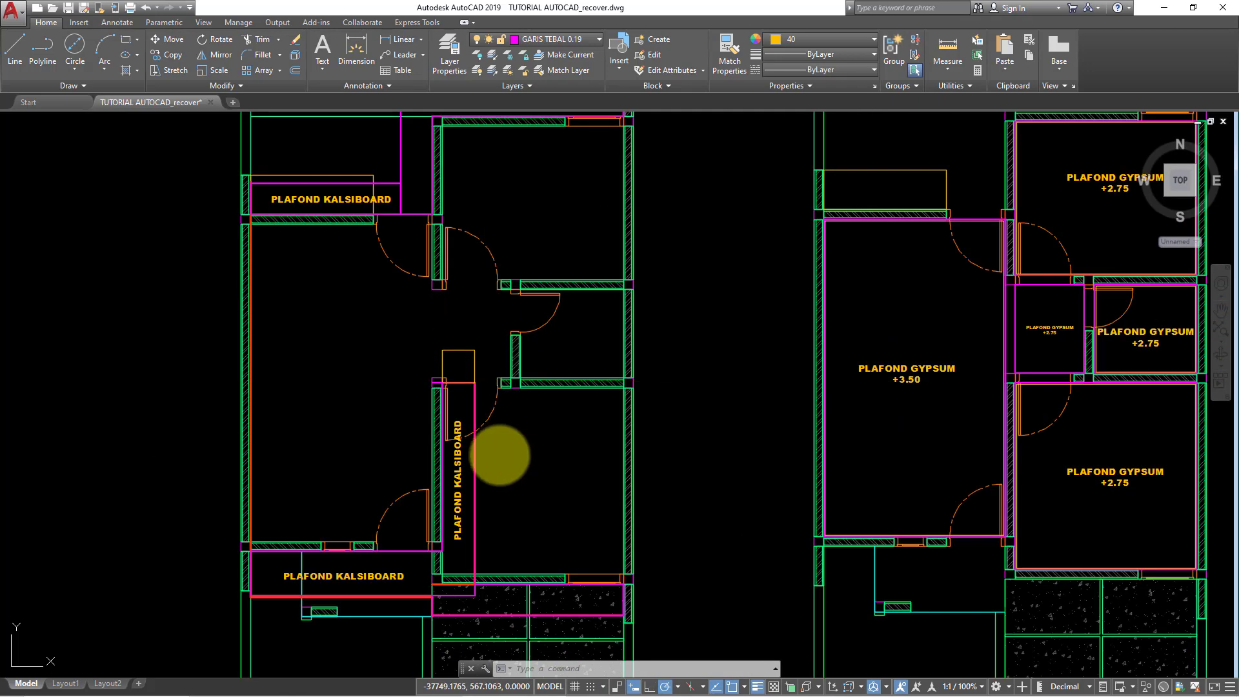
Start Match Properties from an outline, cancel it, and bring both plans into view
key("Escape")
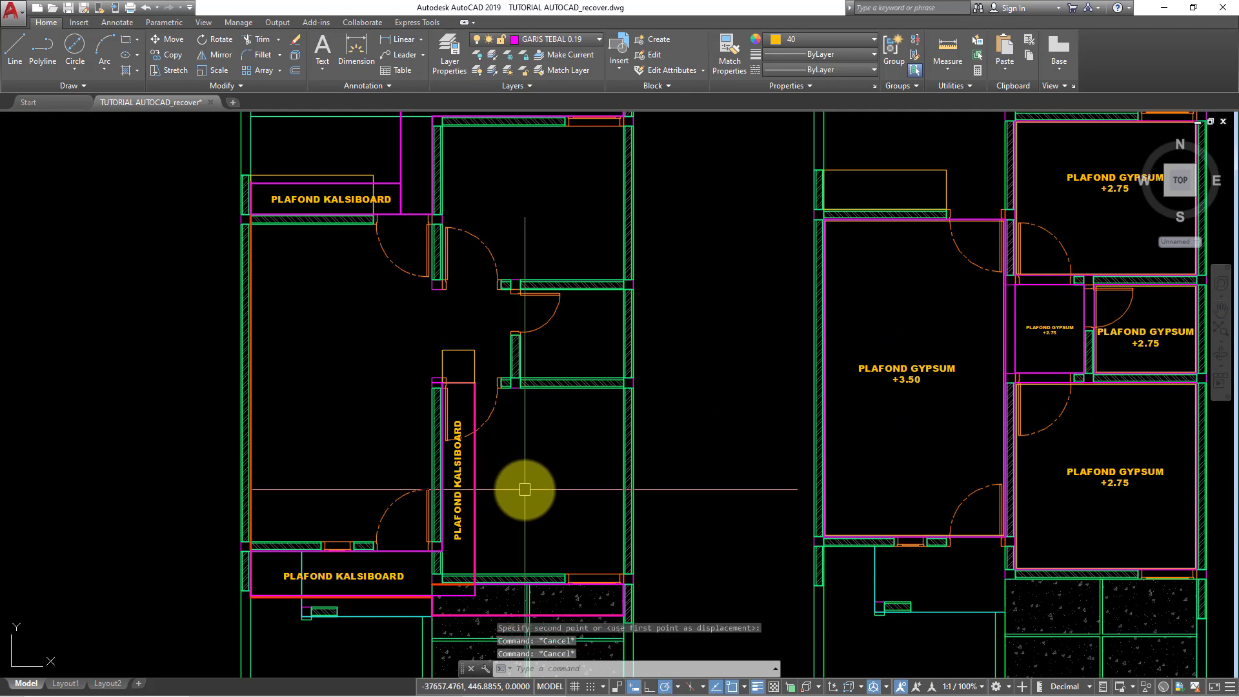
type("MA")
key("Return")
left_click(475, 437)
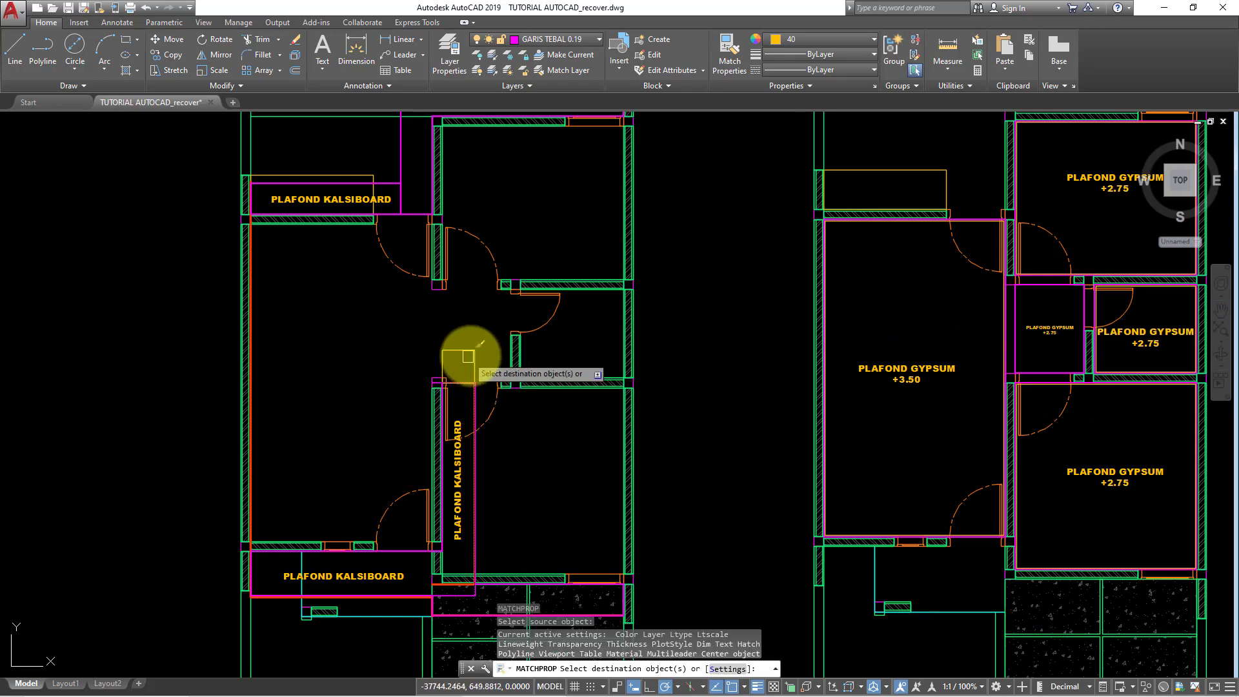
key("Escape")
scroll(553, 487, "down", 2)
middle_click_drag(553, 486, 464, 424)
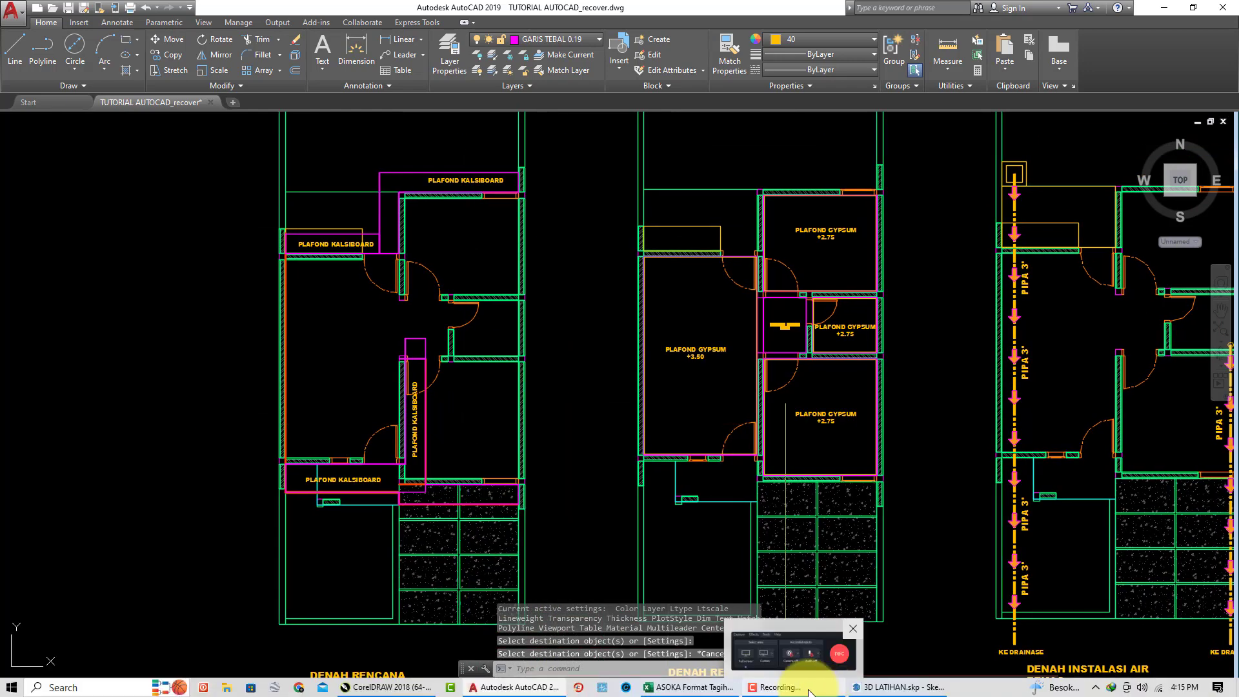